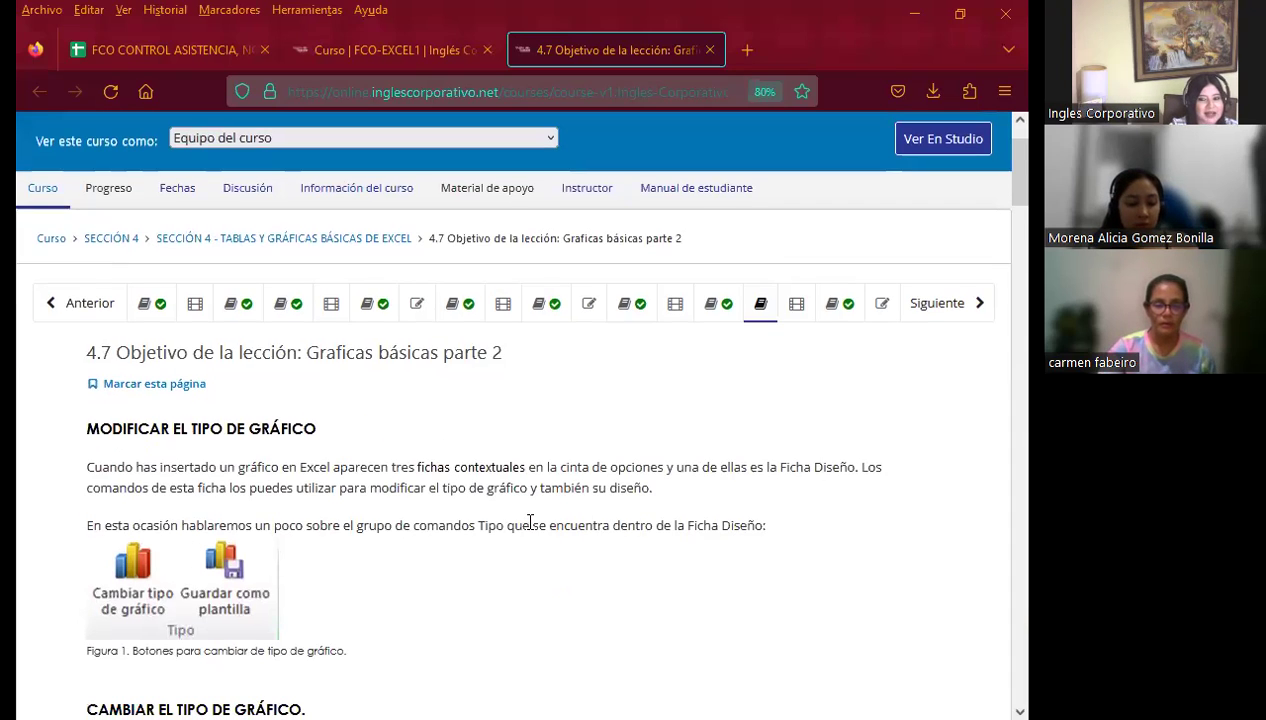
- Browse the Inglés Corporativo course page and open the class #20 discussion forum unit
scroll(513, 562, "down", 2)
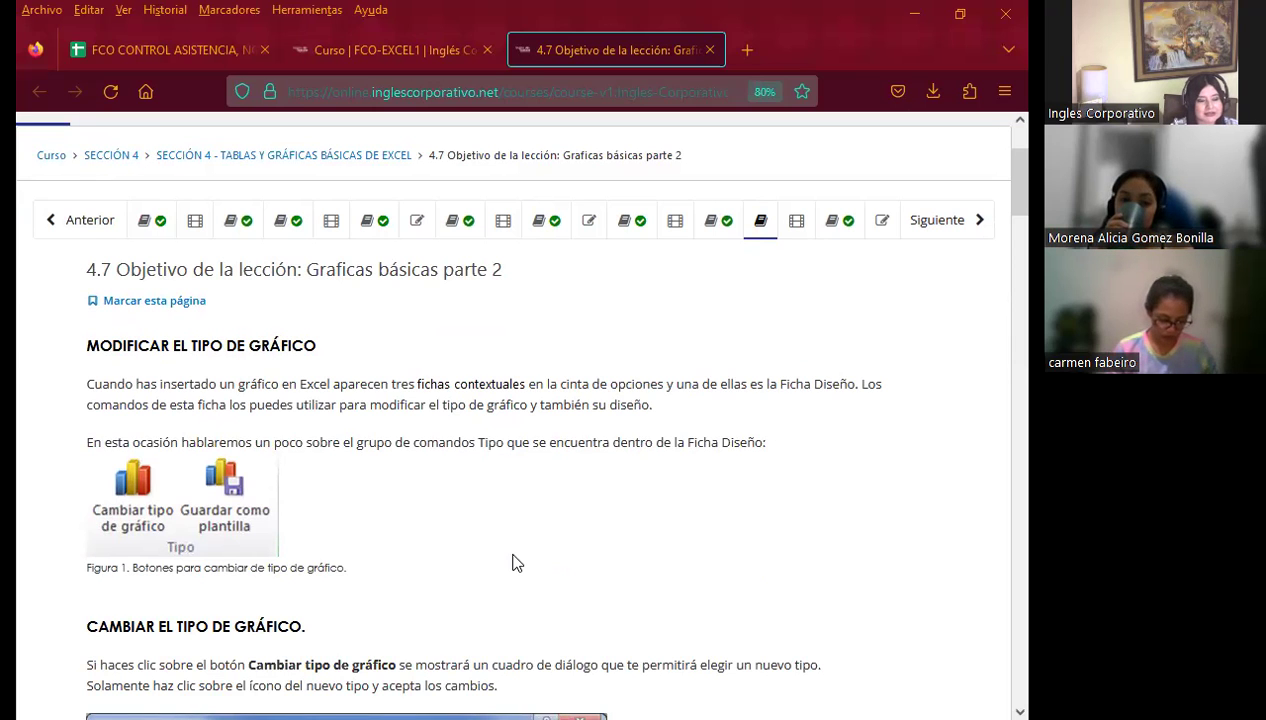
scroll(518, 553, "down", 2)
scroll(520, 490, "down", 3)
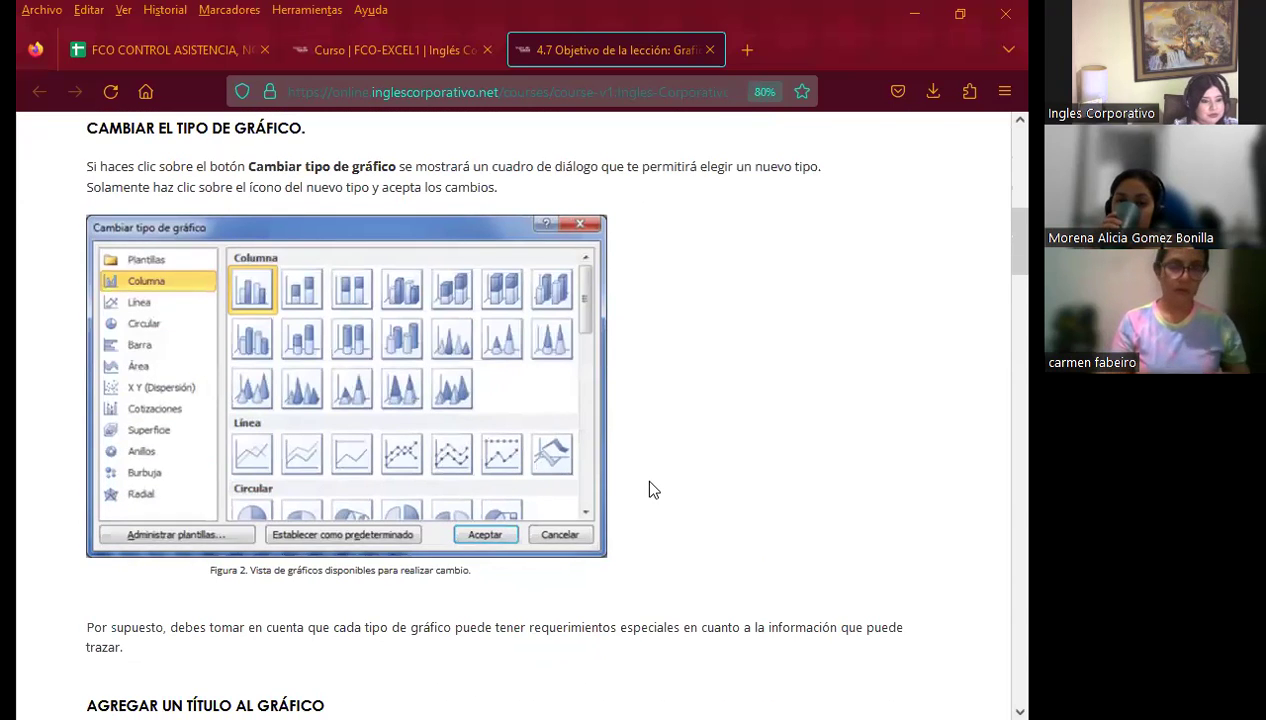
scroll(650, 490, "down", 3)
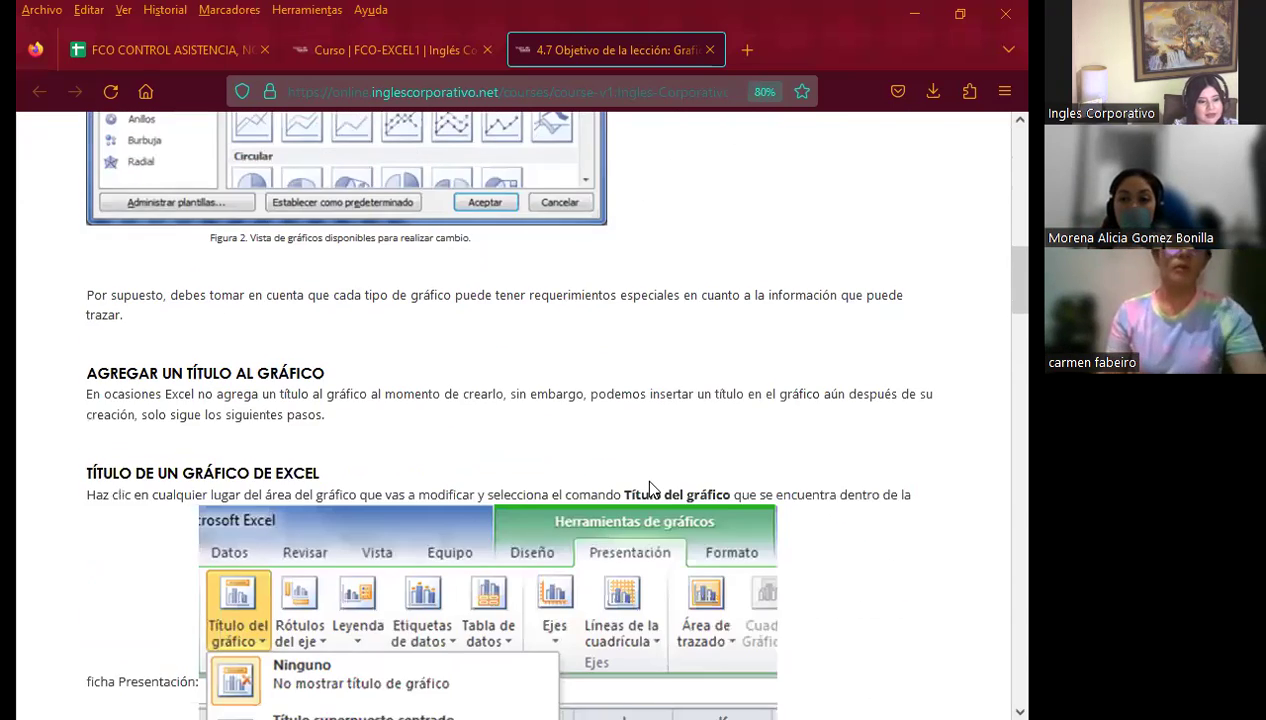
scroll(649, 483, "down", 1)
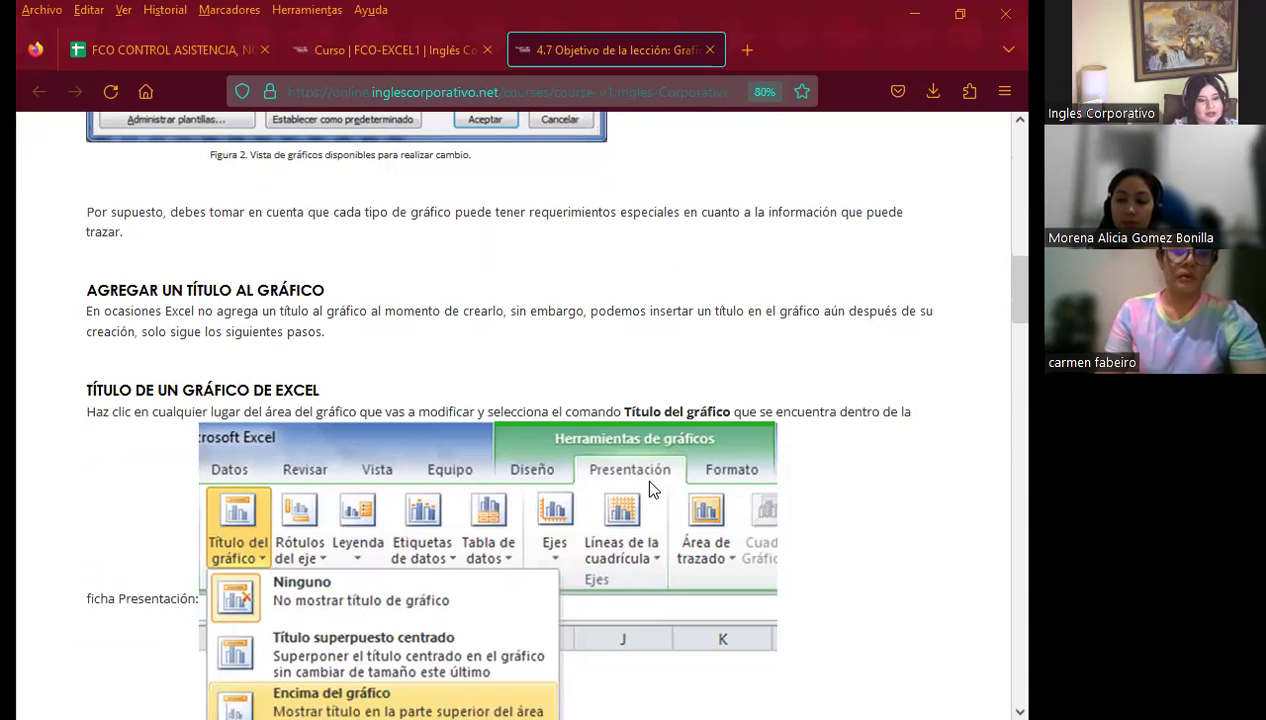
scroll(649, 489, "down", 2)
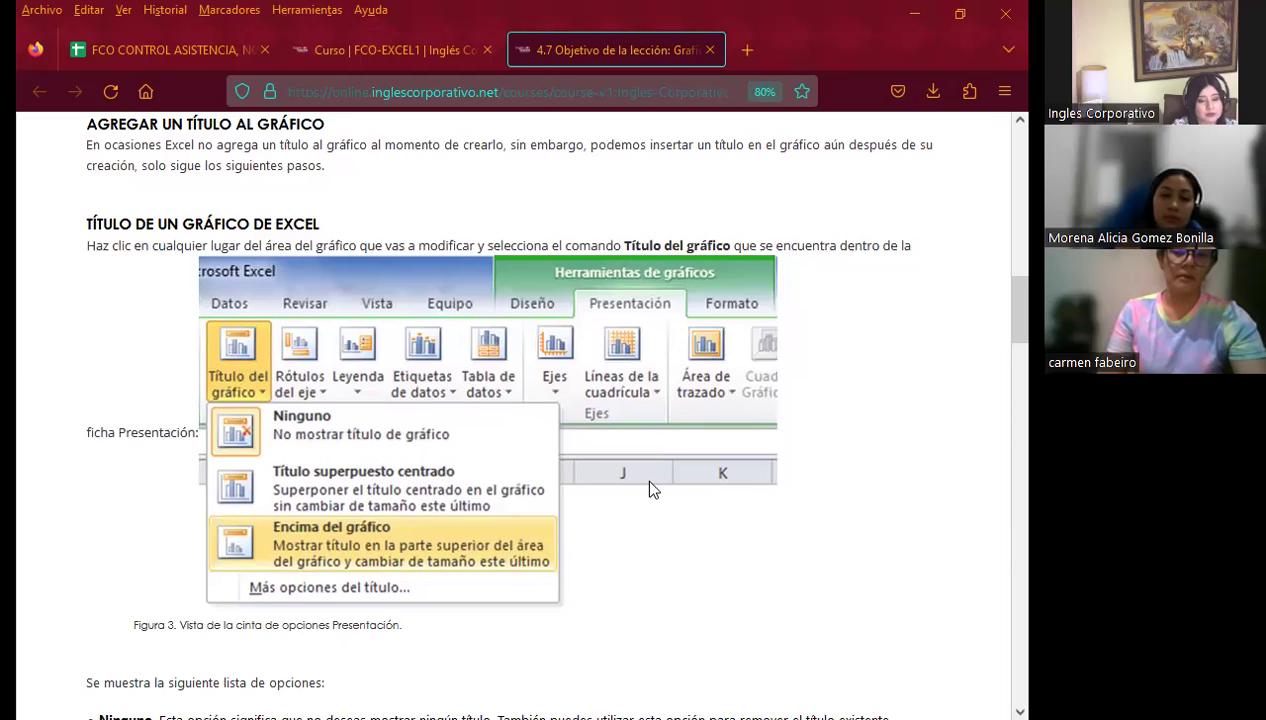
scroll(649, 488, "down", 2)
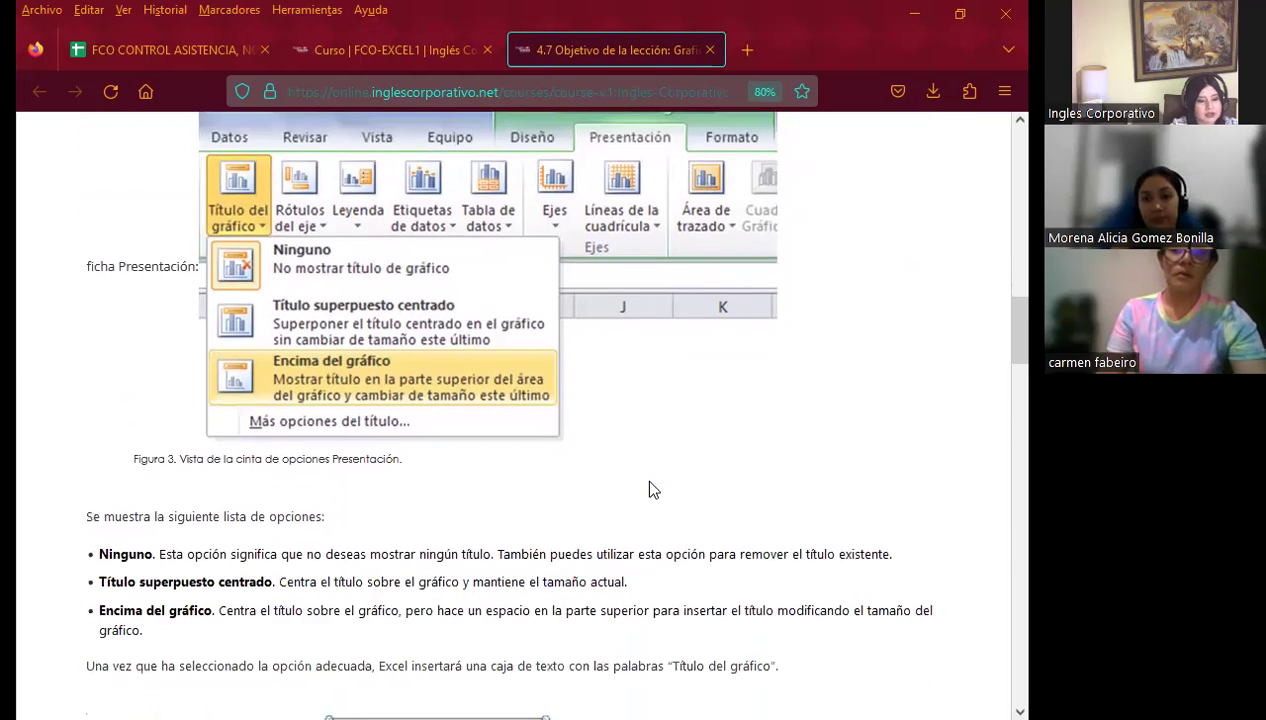
scroll(649, 489, "down", 2)
scroll(649, 489, "down", 2)
scroll(649, 489, "down", 2)
scroll(649, 489, "down", 1)
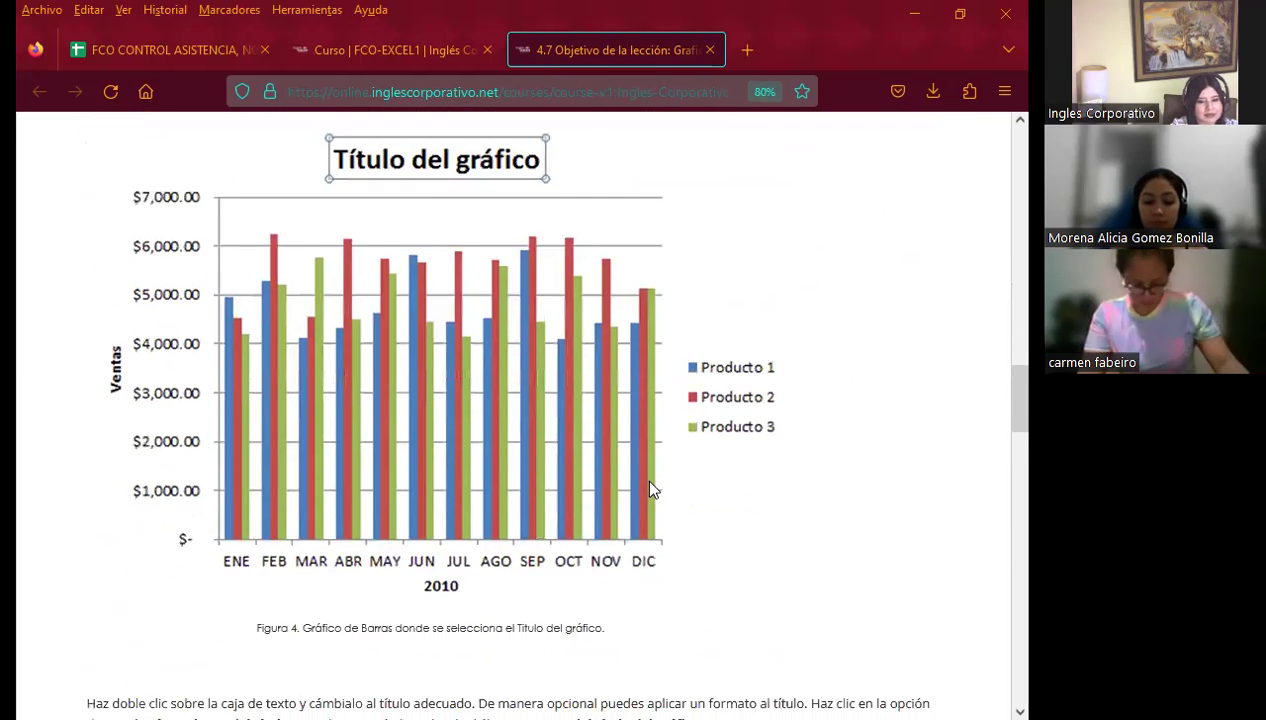
scroll(650, 489, "down", 1)
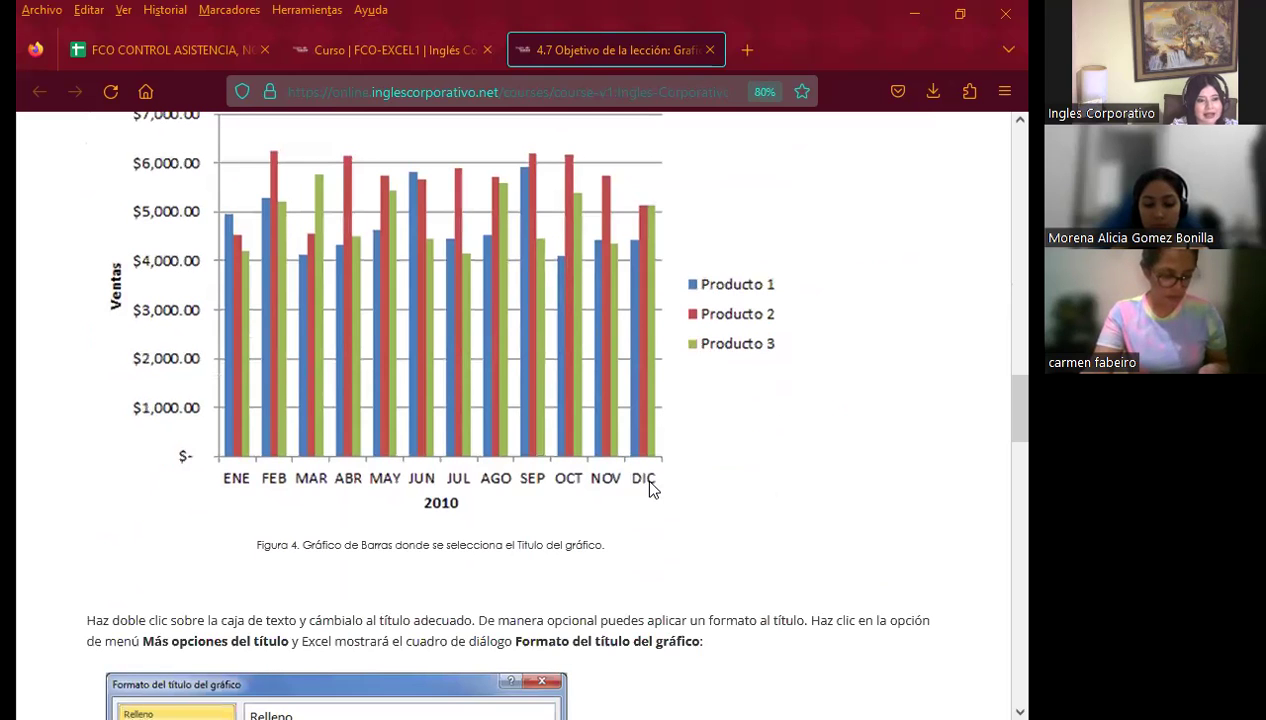
scroll(649, 489, "down", 3)
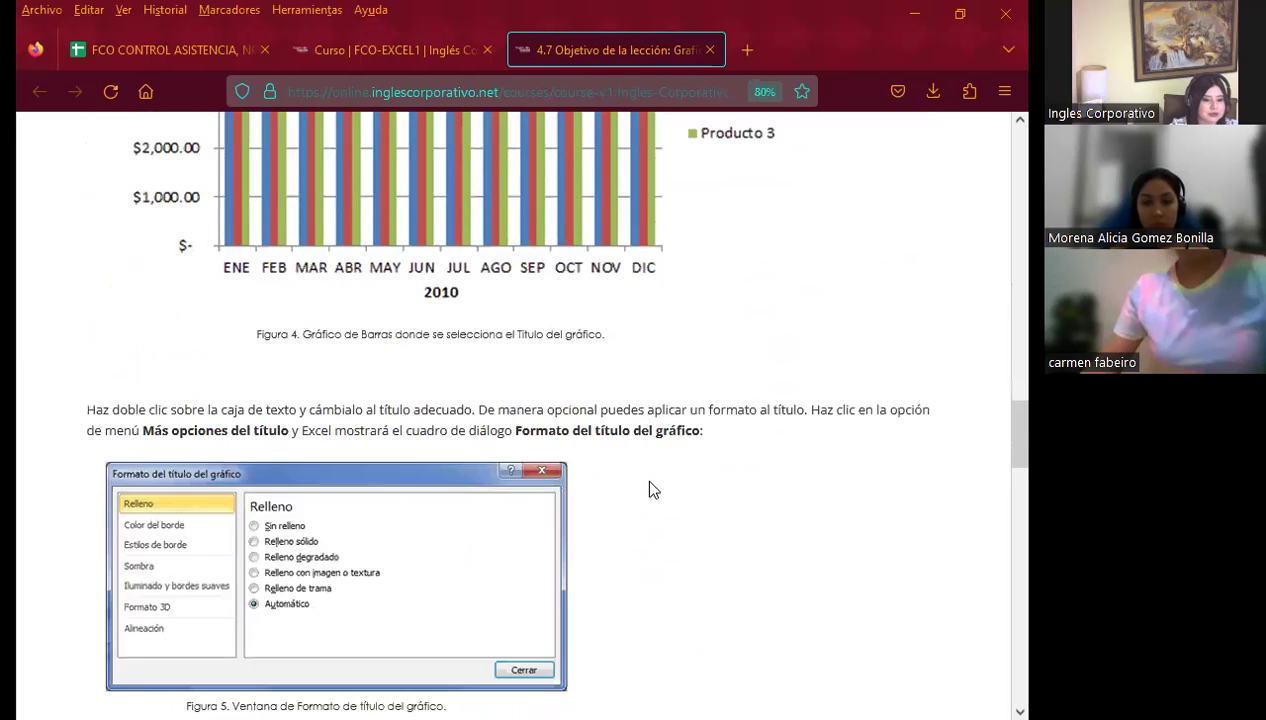
scroll(649, 489, "down", 1)
scroll(649, 489, "down", 2)
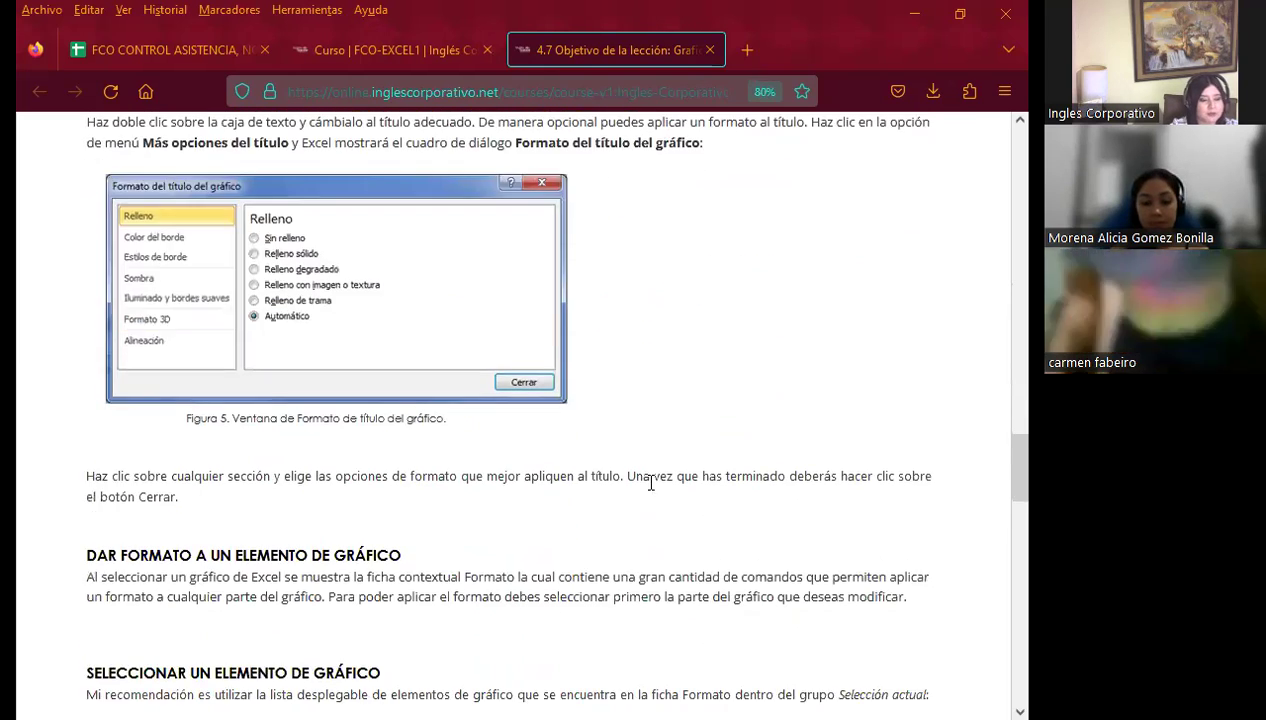
scroll(649, 489, "down", 2)
scroll(649, 489, "down", 3)
scroll(649, 489, "down", 2)
scroll(649, 489, "down", 1)
scroll(649, 489, "down", 2)
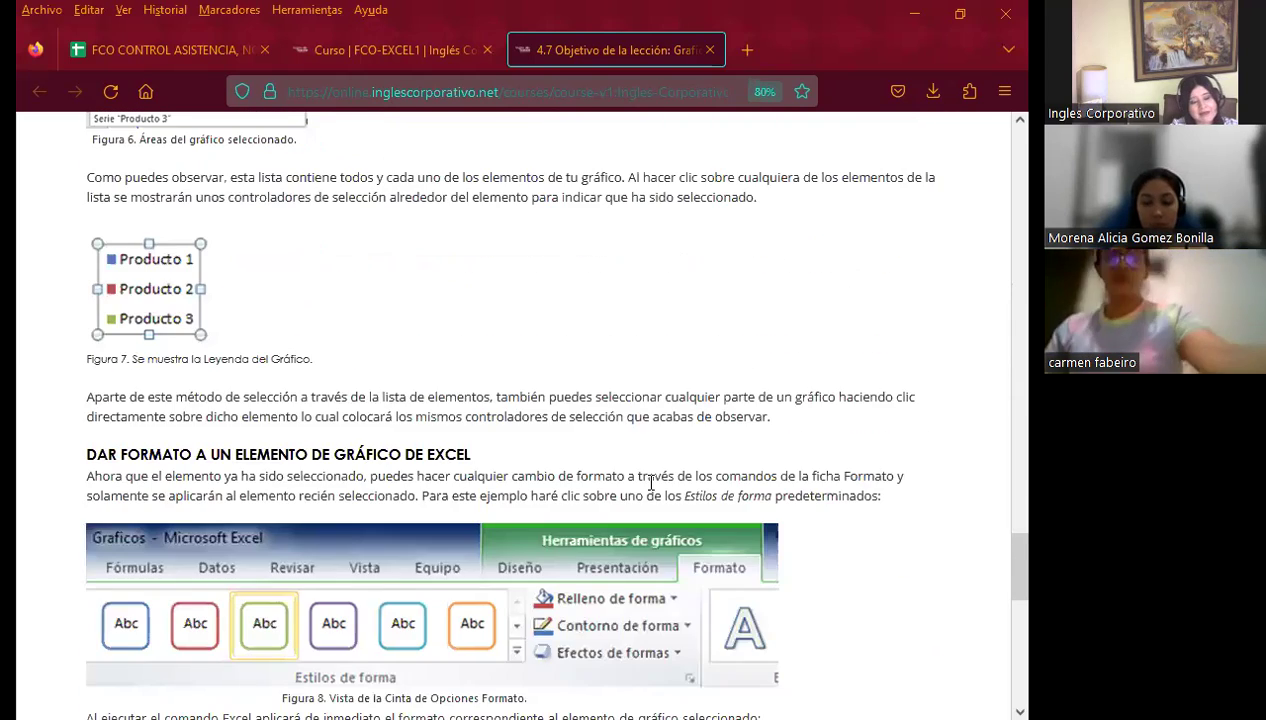
scroll(649, 489, "down", 2)
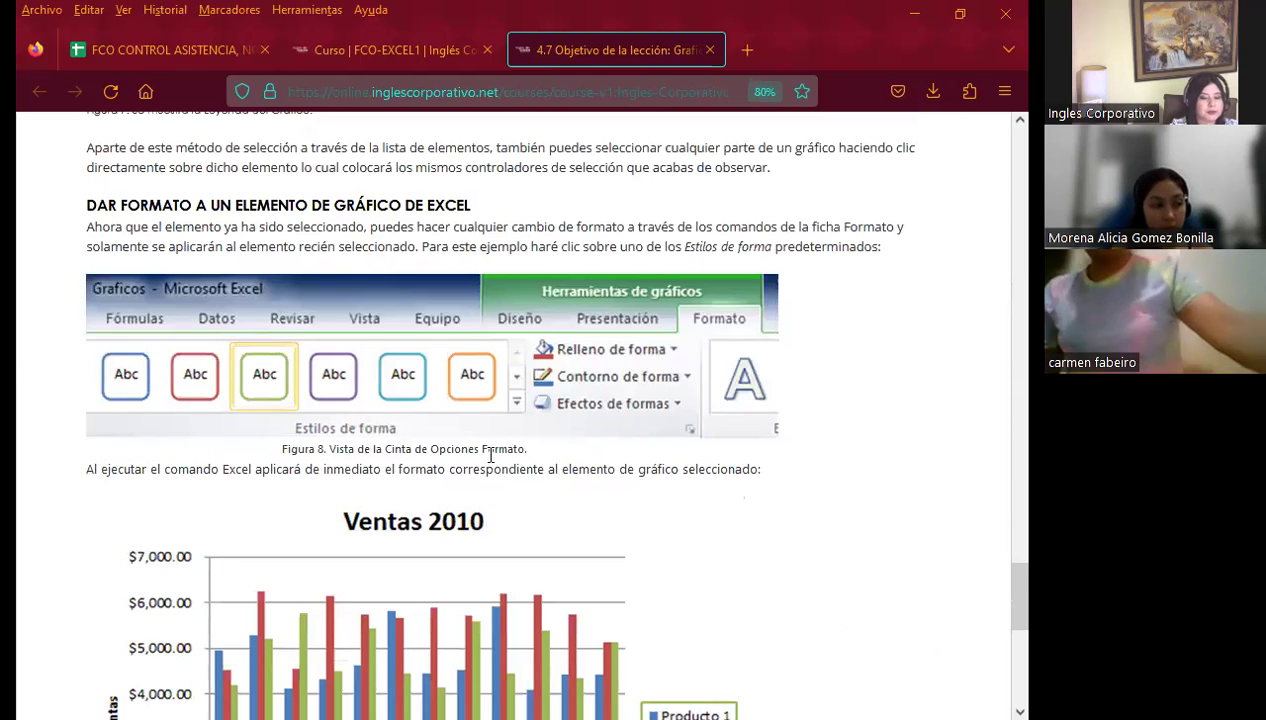
scroll(491, 458, "down", 2)
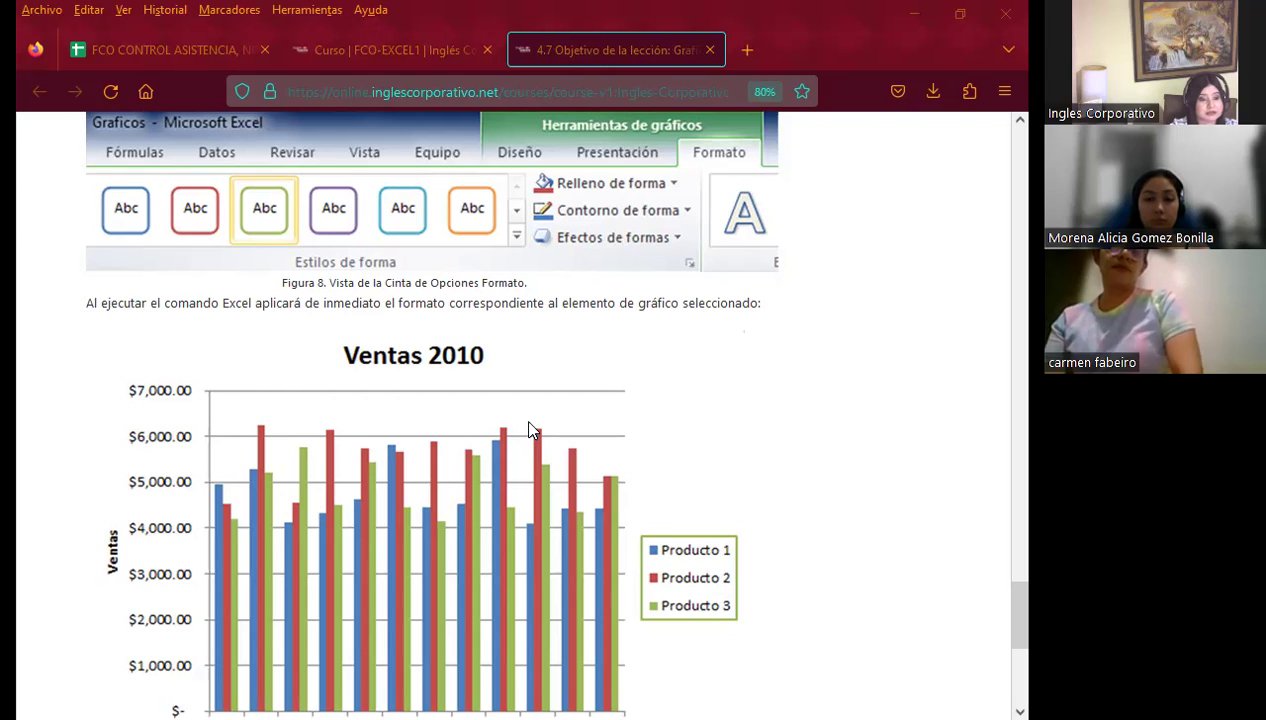
scroll(530, 430, "down", 2)
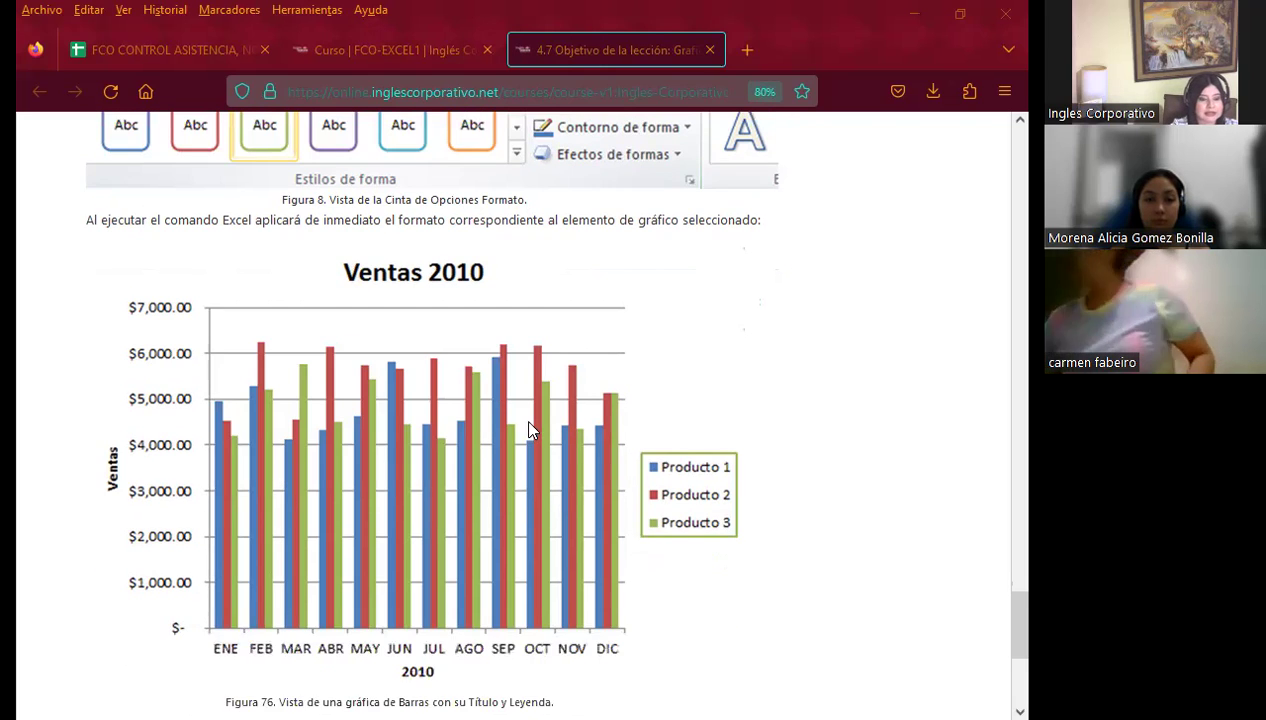
scroll(511, 500, "down", 5)
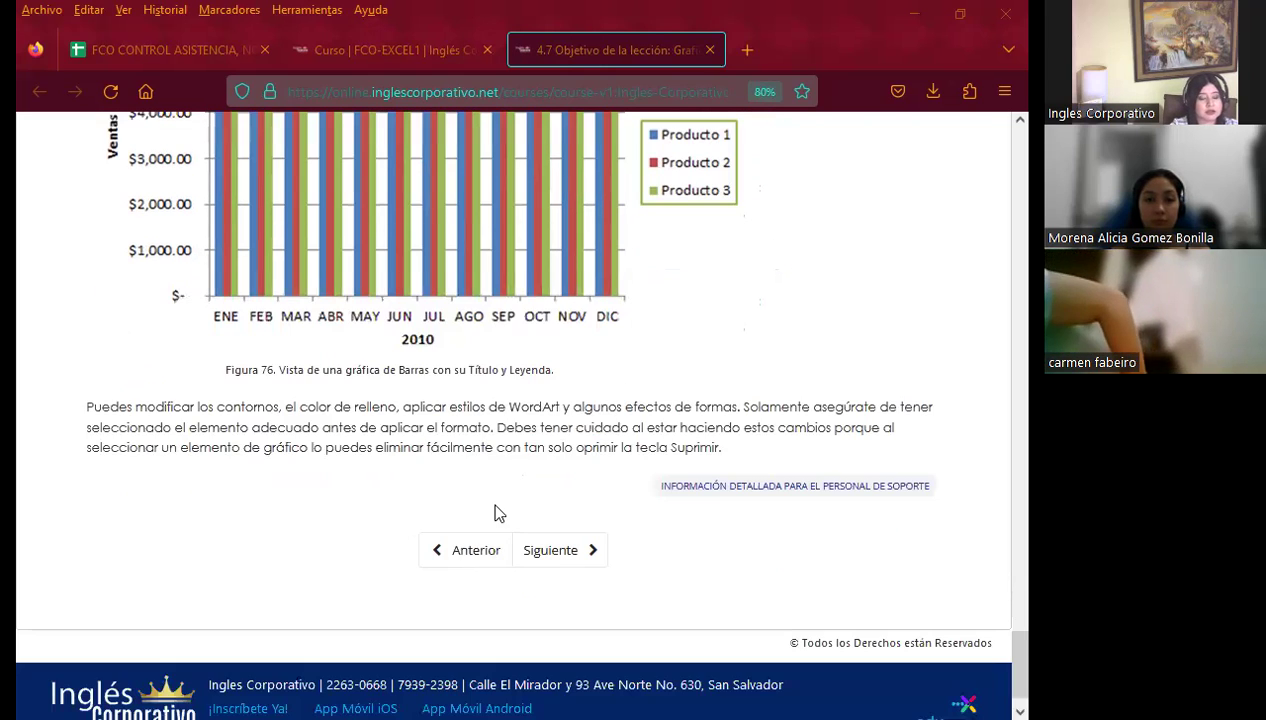
scroll(489, 497, "up", 3)
scroll(492, 502, "up", 10)
scroll(493, 504, "up", 3)
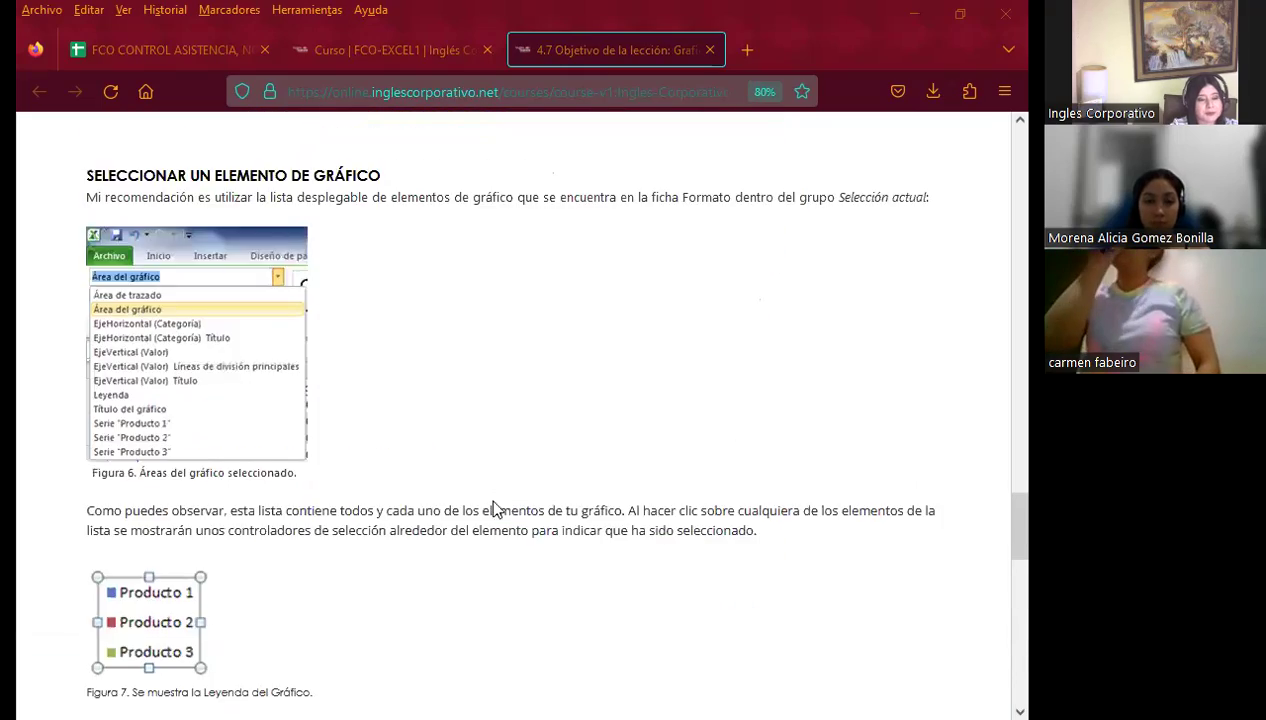
scroll(490, 500, "up", 6)
scroll(488, 496, "up", 3)
scroll(488, 496, "up", 6)
scroll(493, 502, "up", 1)
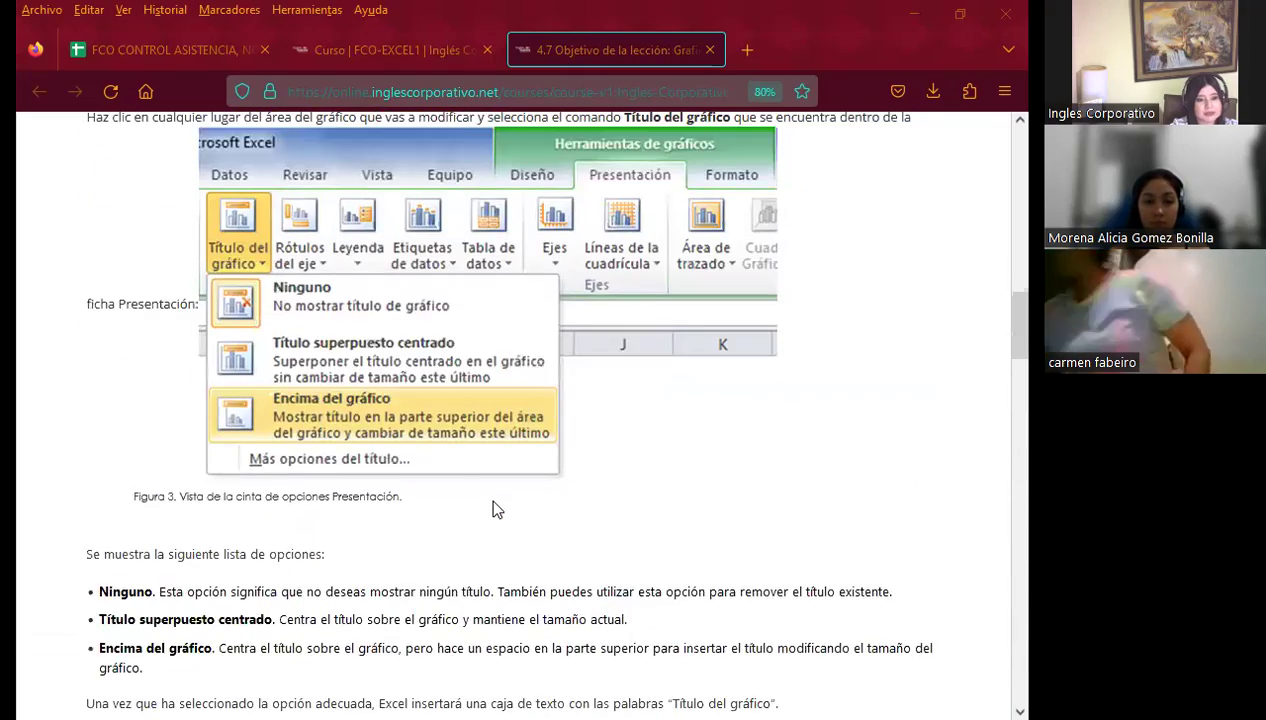
scroll(493, 502, "up", 5)
scroll(493, 502, "up", 5)
scroll(493, 495, "up", 3)
scroll(497, 499, "up", 3)
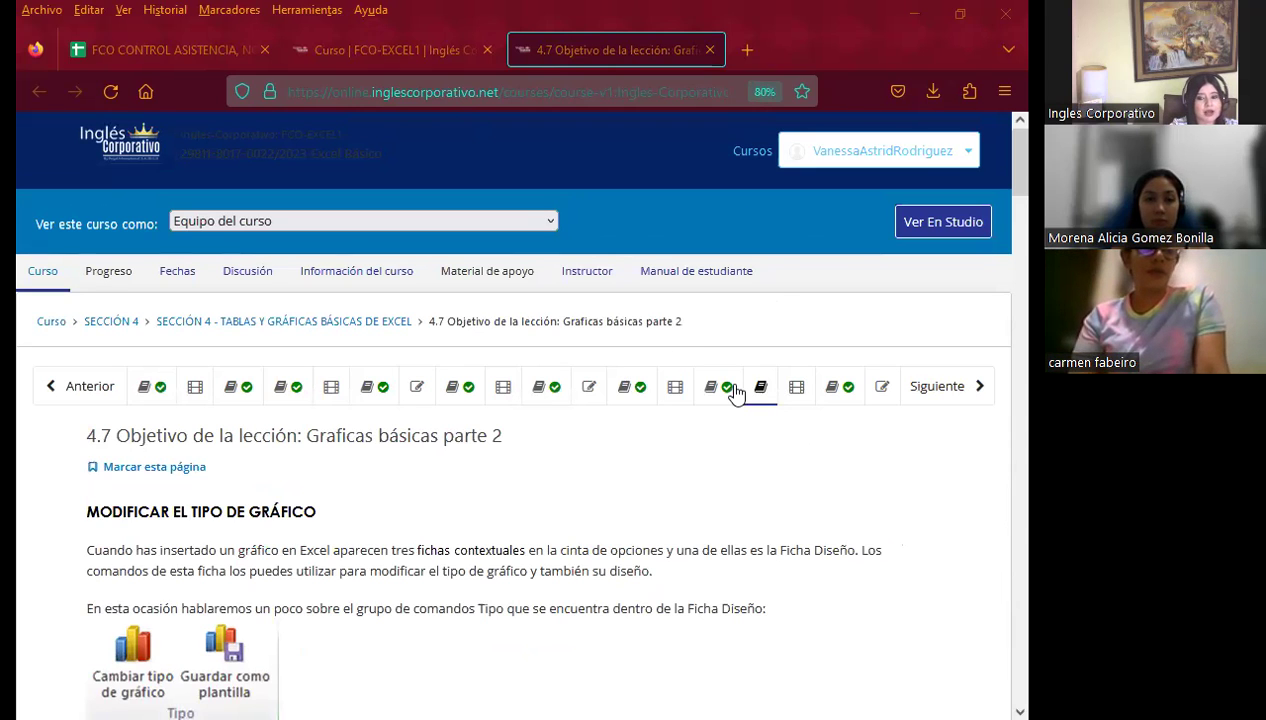
left_click(837, 395)
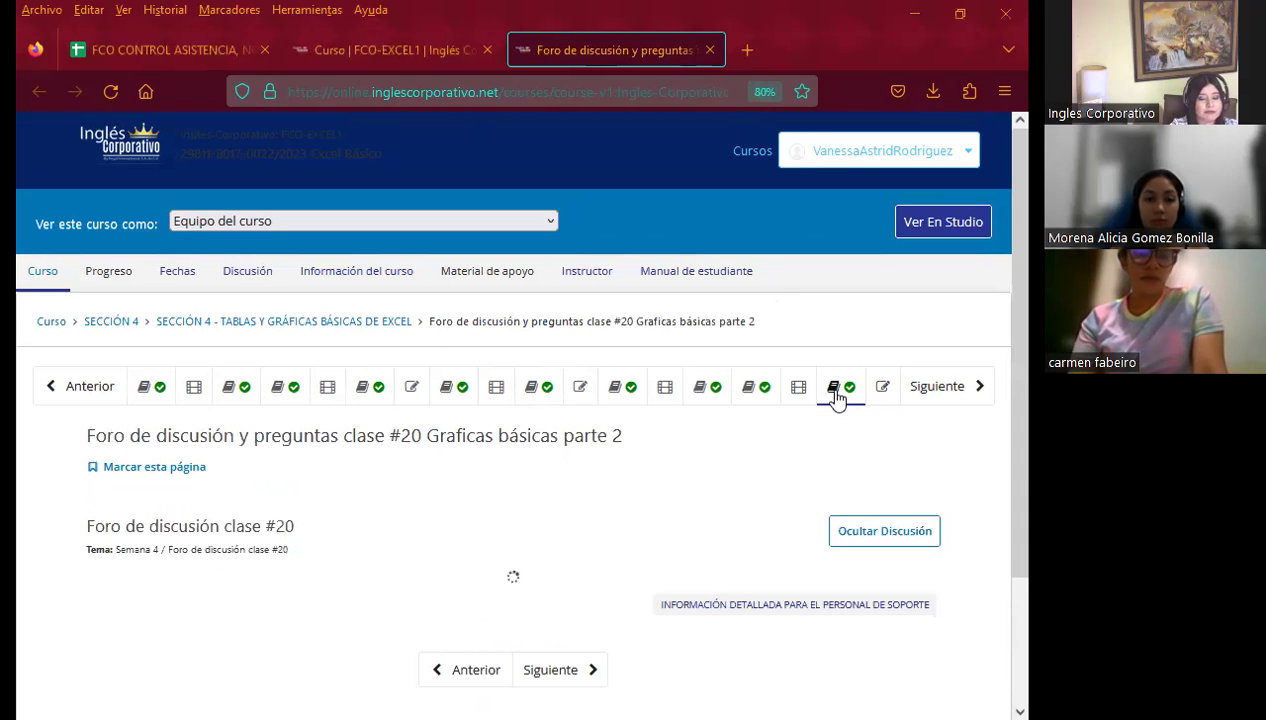
scroll(350, 525, "down", 2)
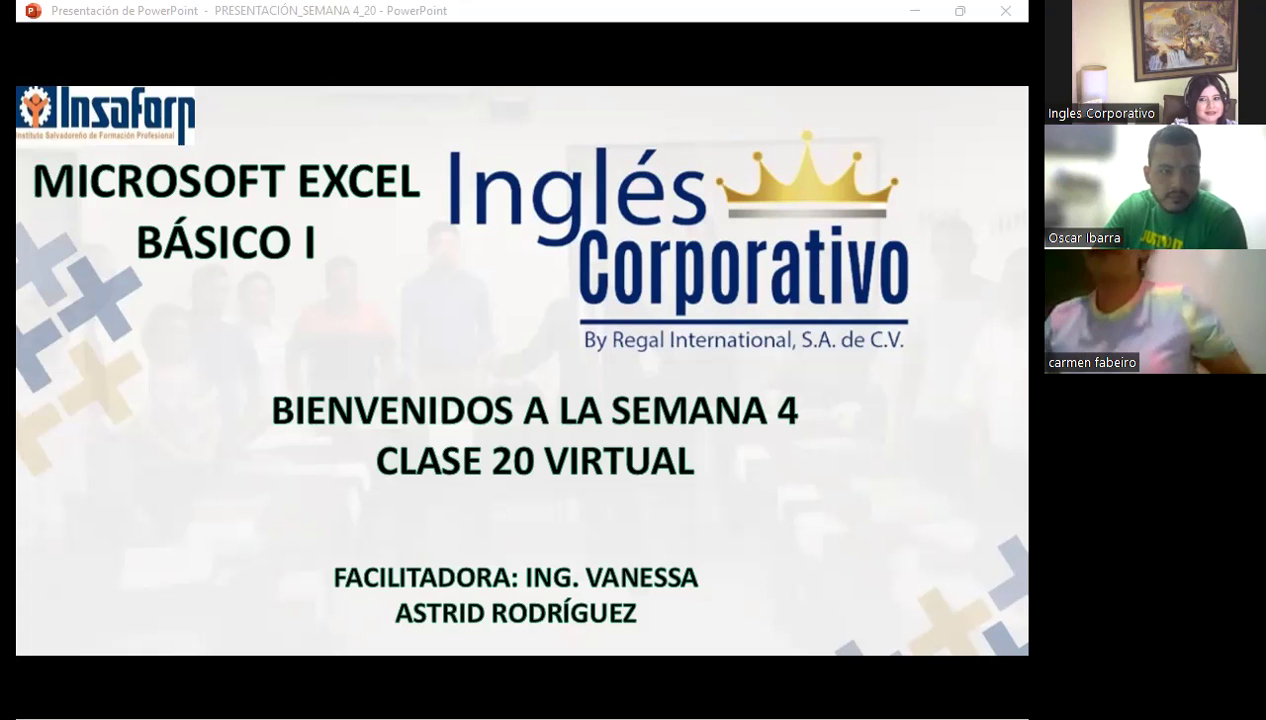
- Advance past the SESIÓN: 20 and AGENDA slides to the session's general objective slide
left_click(625, 549)
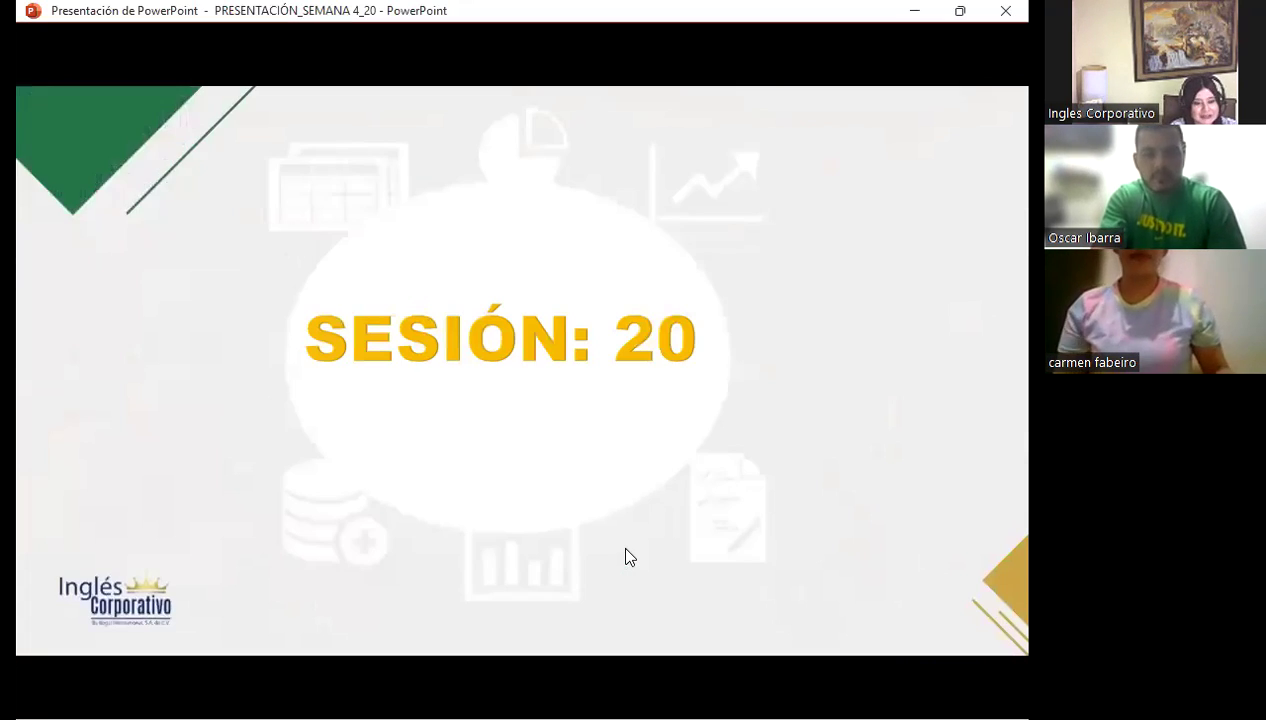
left_click(627, 556)
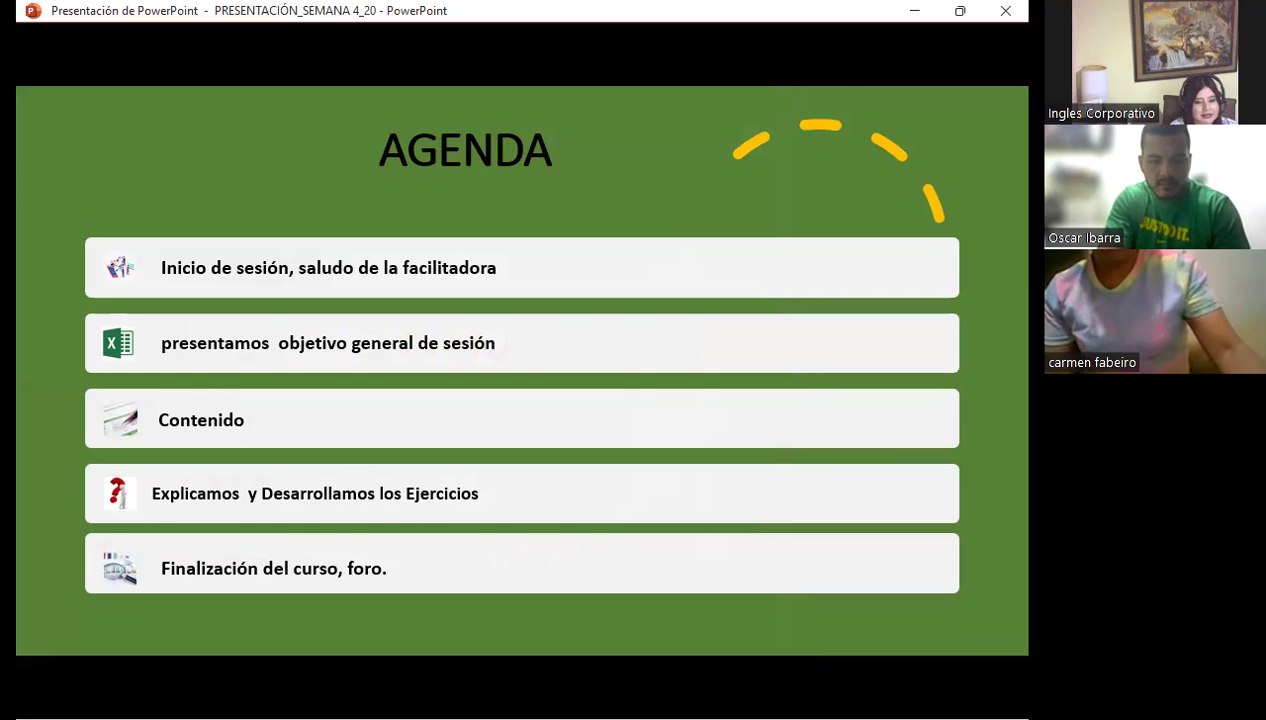
key("Right")
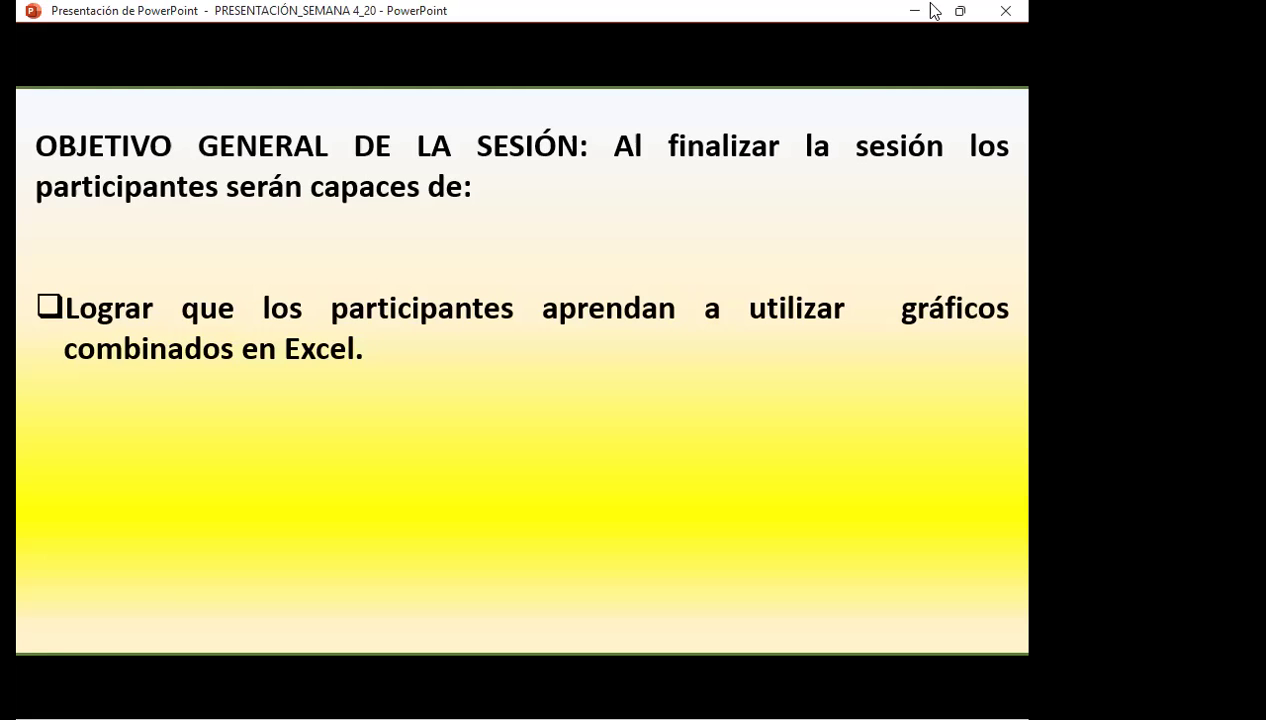
- Advance to the 'Insertar mini gráficos' slide about sparklines via Análisis rápido
key("Right")
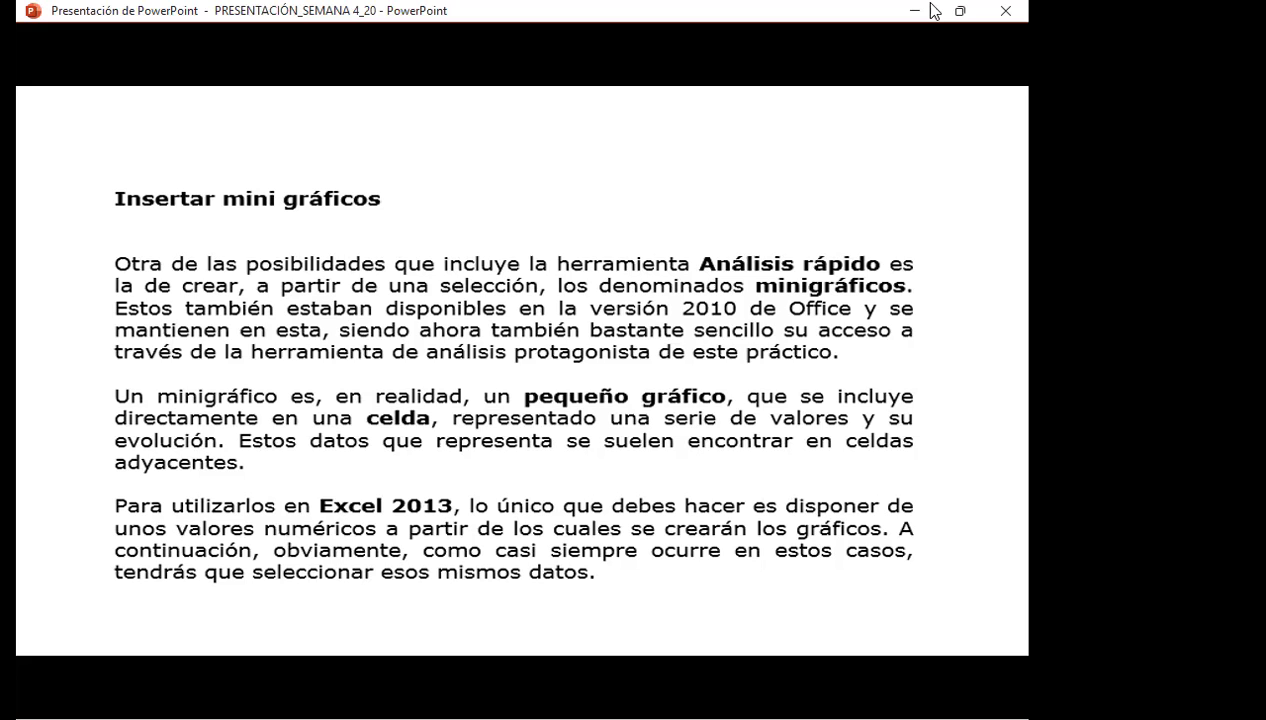
- Advance to the slide showing the selected Valores table and the Minigráficos type choice
key("Right")
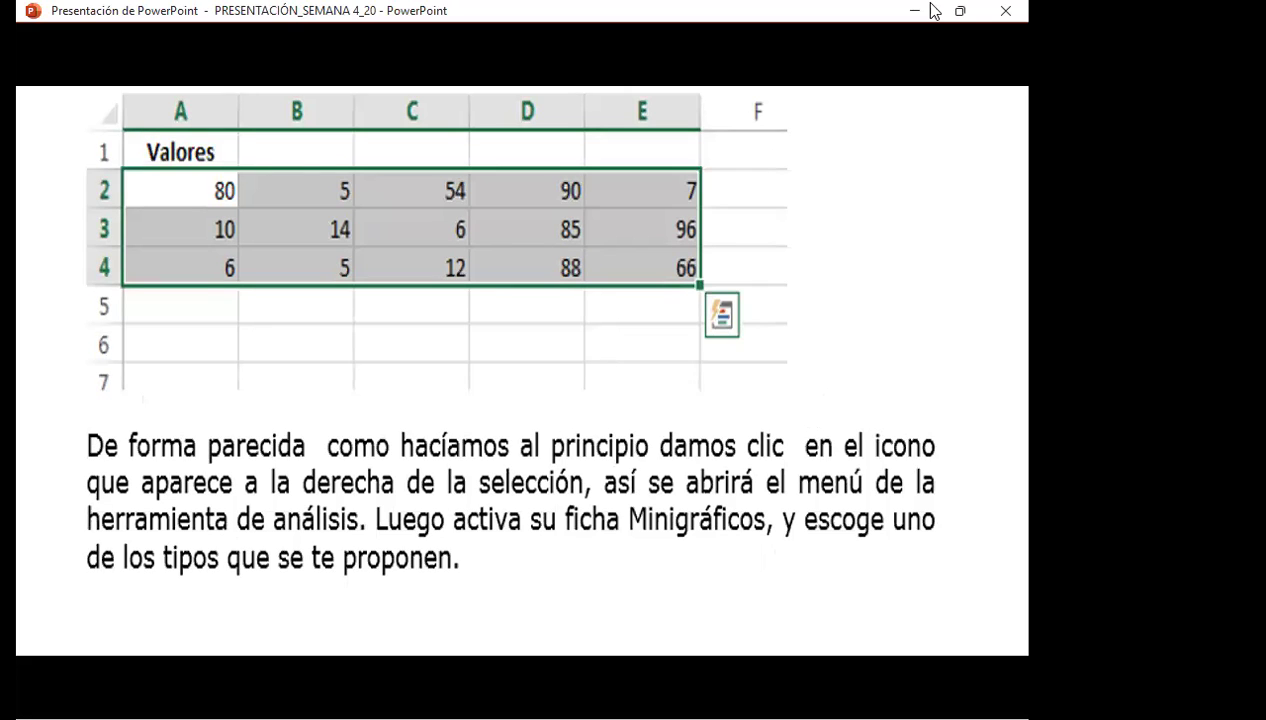
- Advance to the Minigráficos types slide, then return to Excel's 1 EJERCICIO DE MINI GRÁFICO sheet
key("Right")
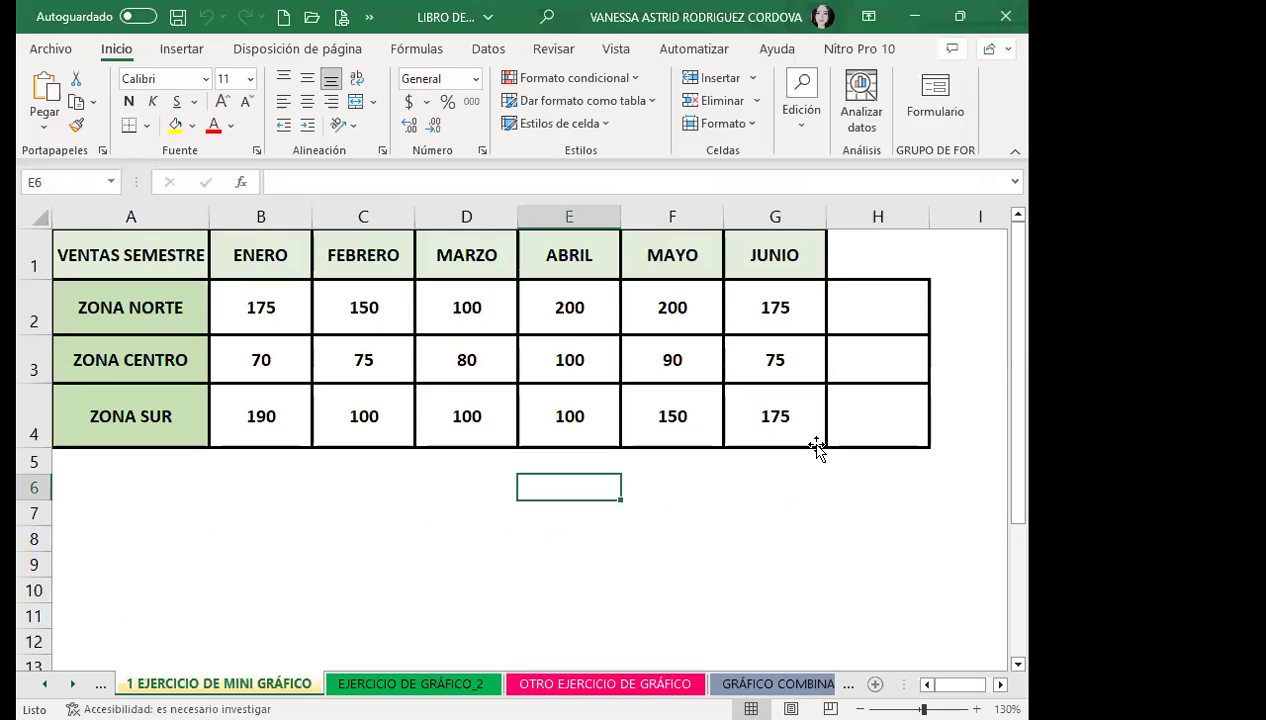
left_click(819, 446)
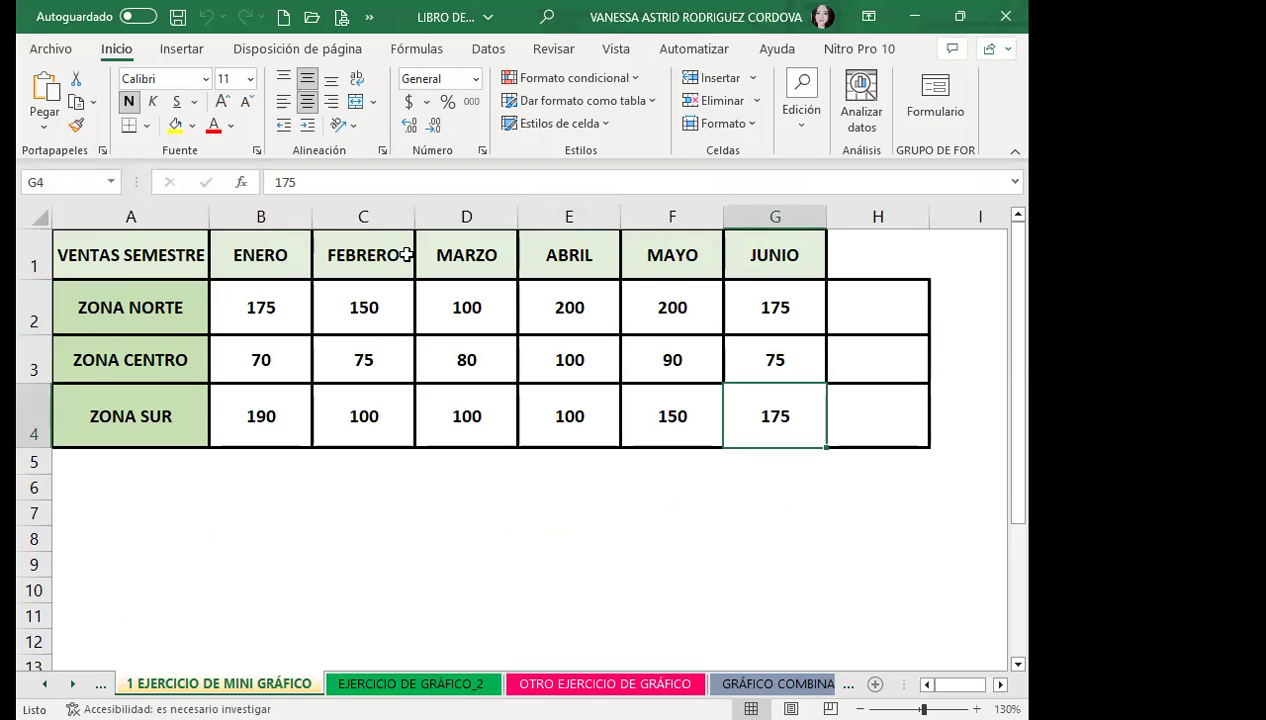
- Point out the ZONA NORTE, CENTRO and SUR rows and their B2:G4 sales, then show the Insertar ribbon
left_click(168, 308)
left_click(175, 358)
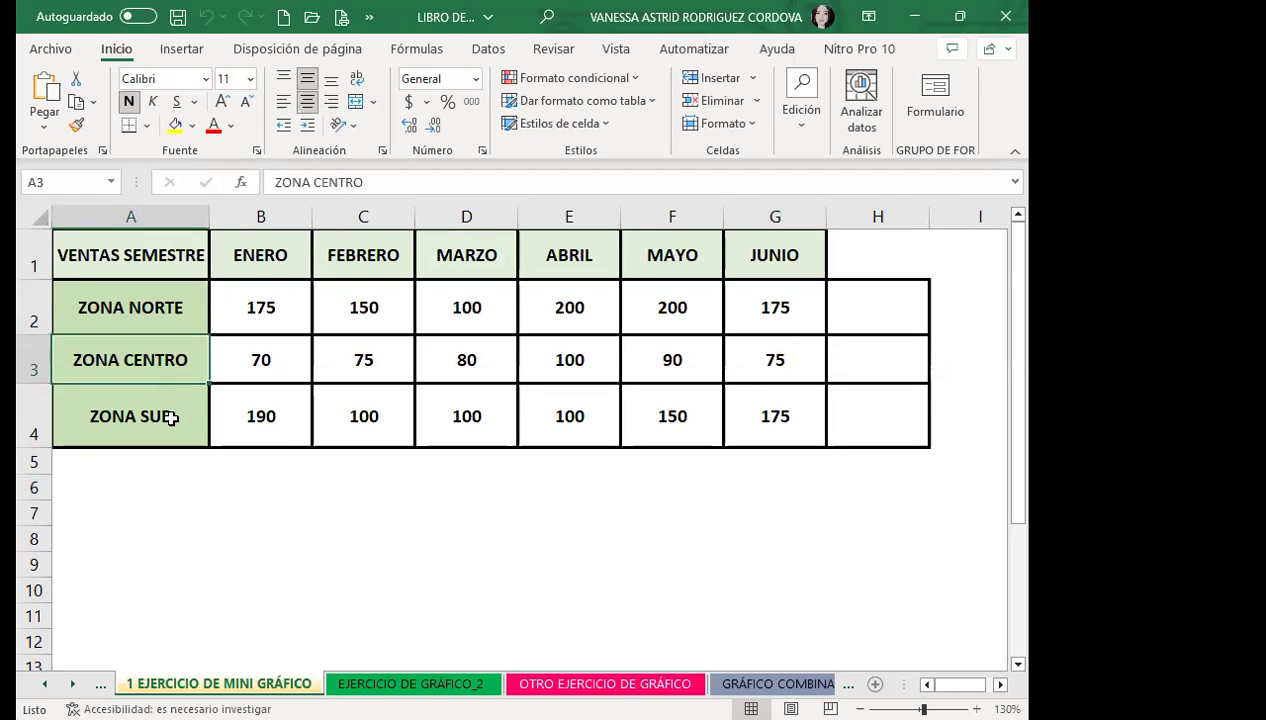
left_click(172, 418)
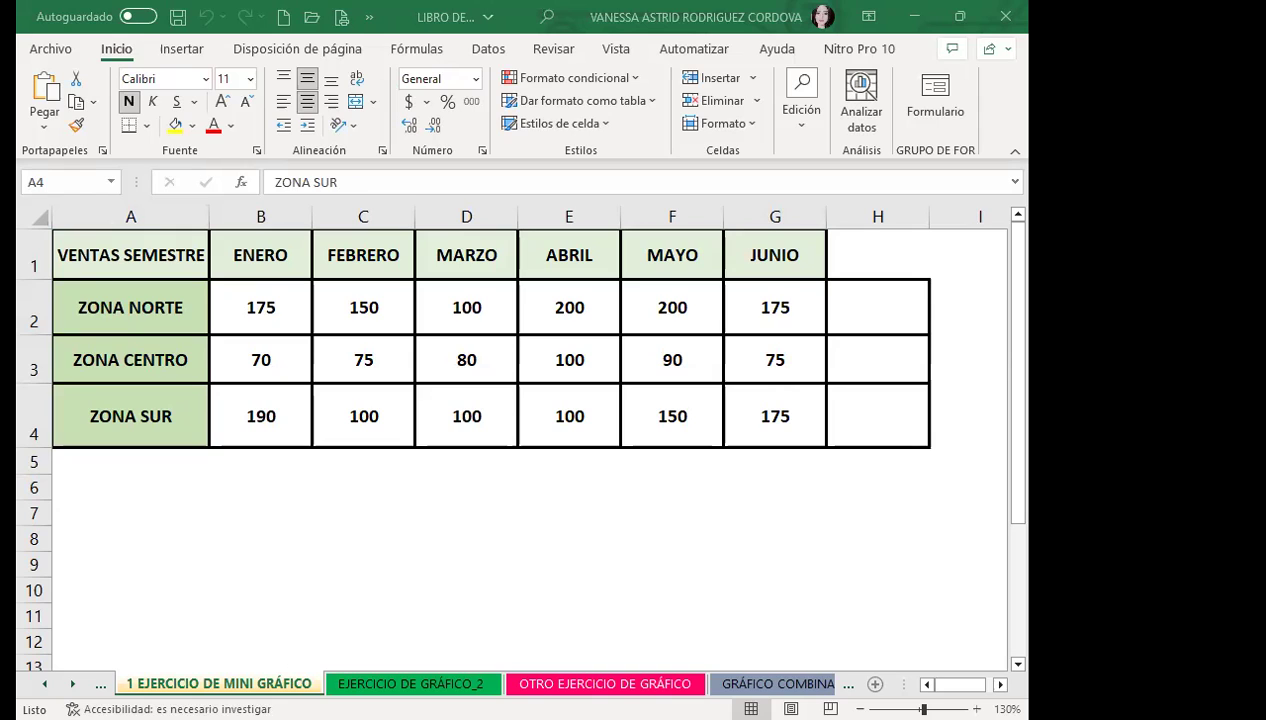
left_click(370, 437)
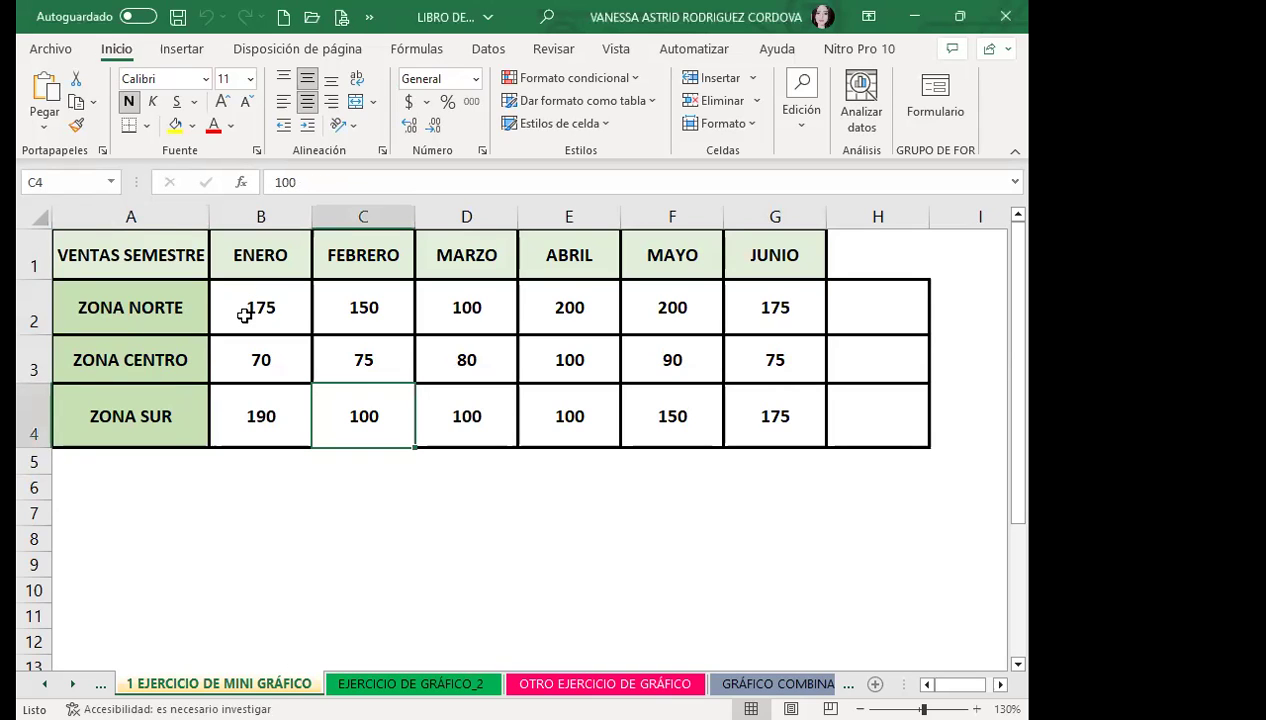
left_click_drag(247, 308, 729, 440)
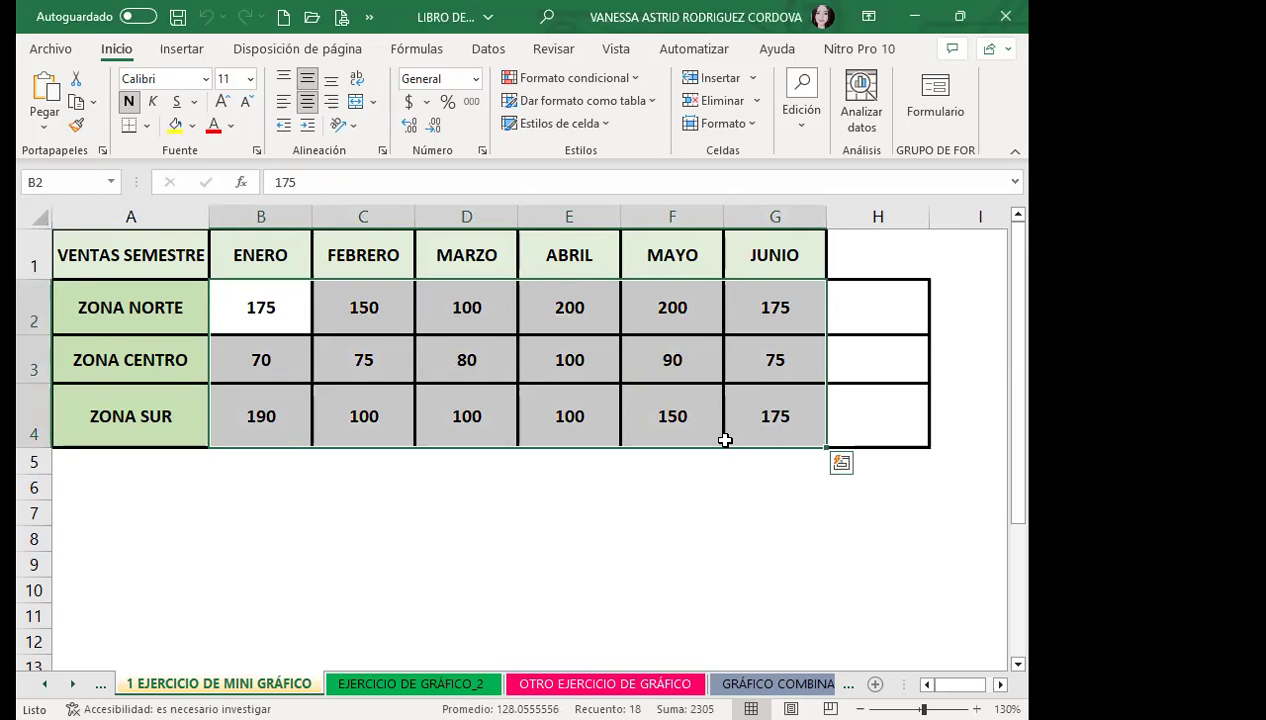
left_click(267, 297)
left_click(175, 52)
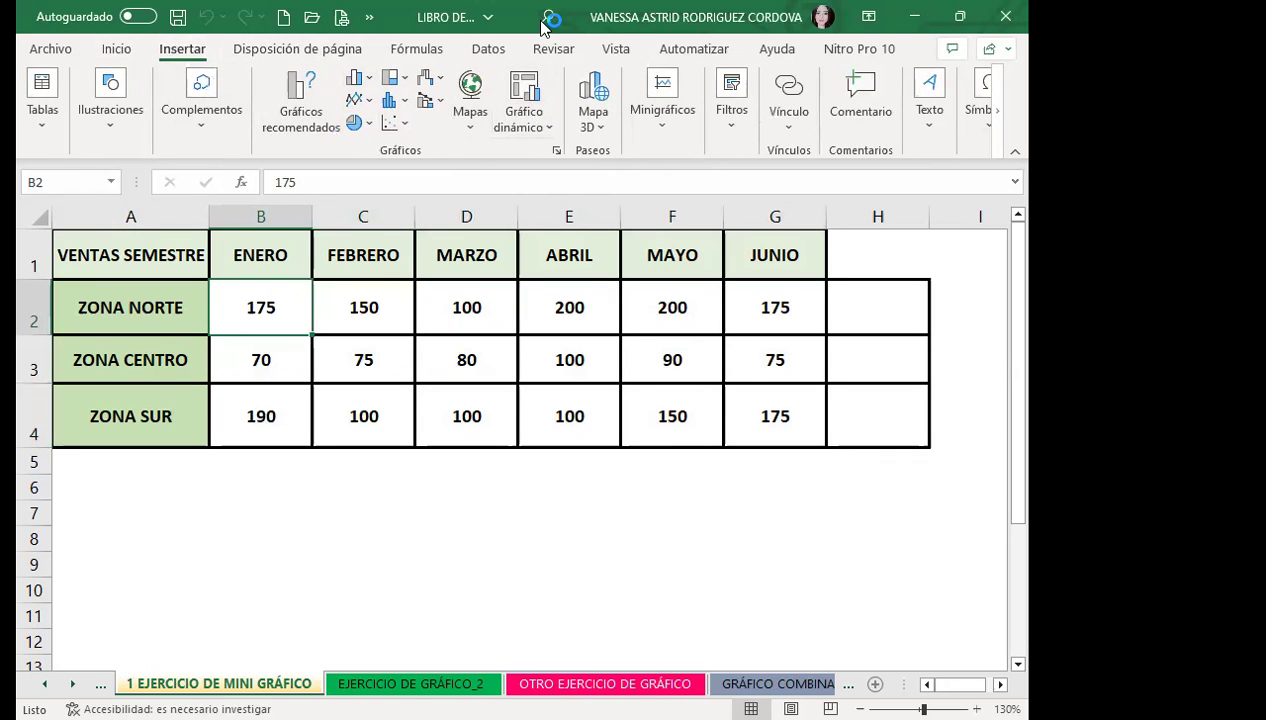
- Create a line sparkline in H2 from ZONA NORTE's B2:G2 monthly values
left_click(667, 120)
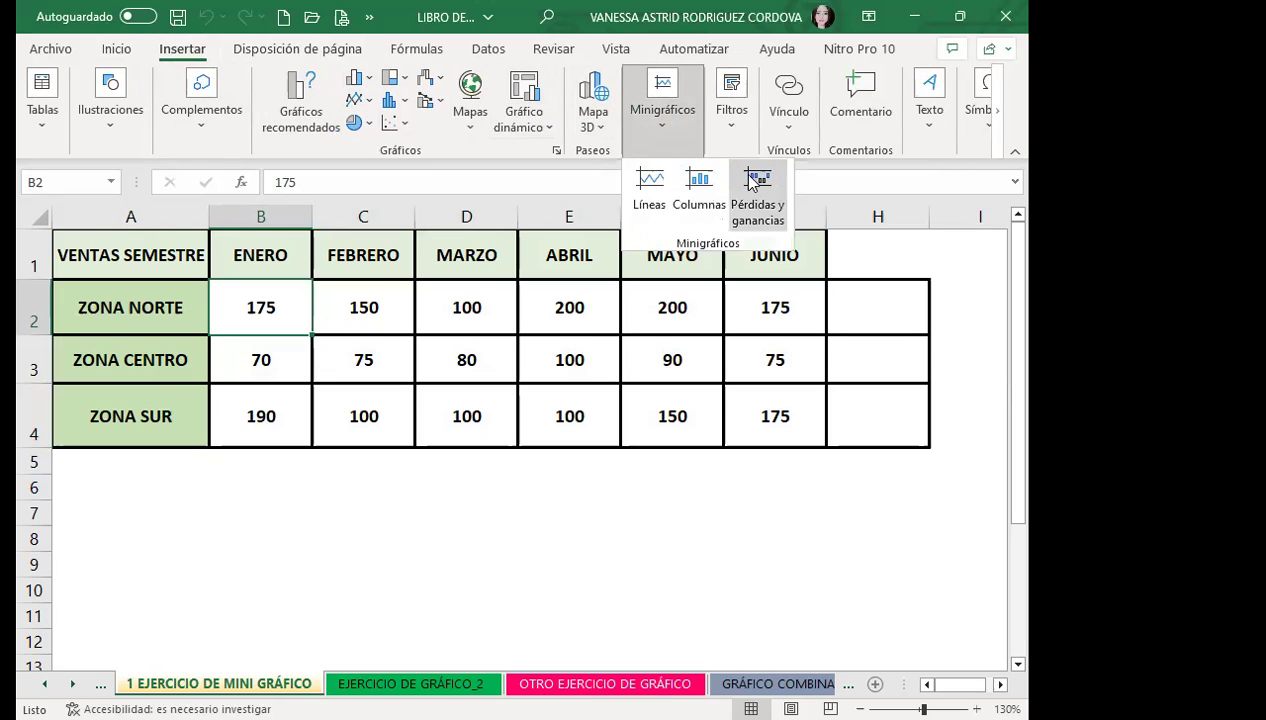
left_click(398, 529)
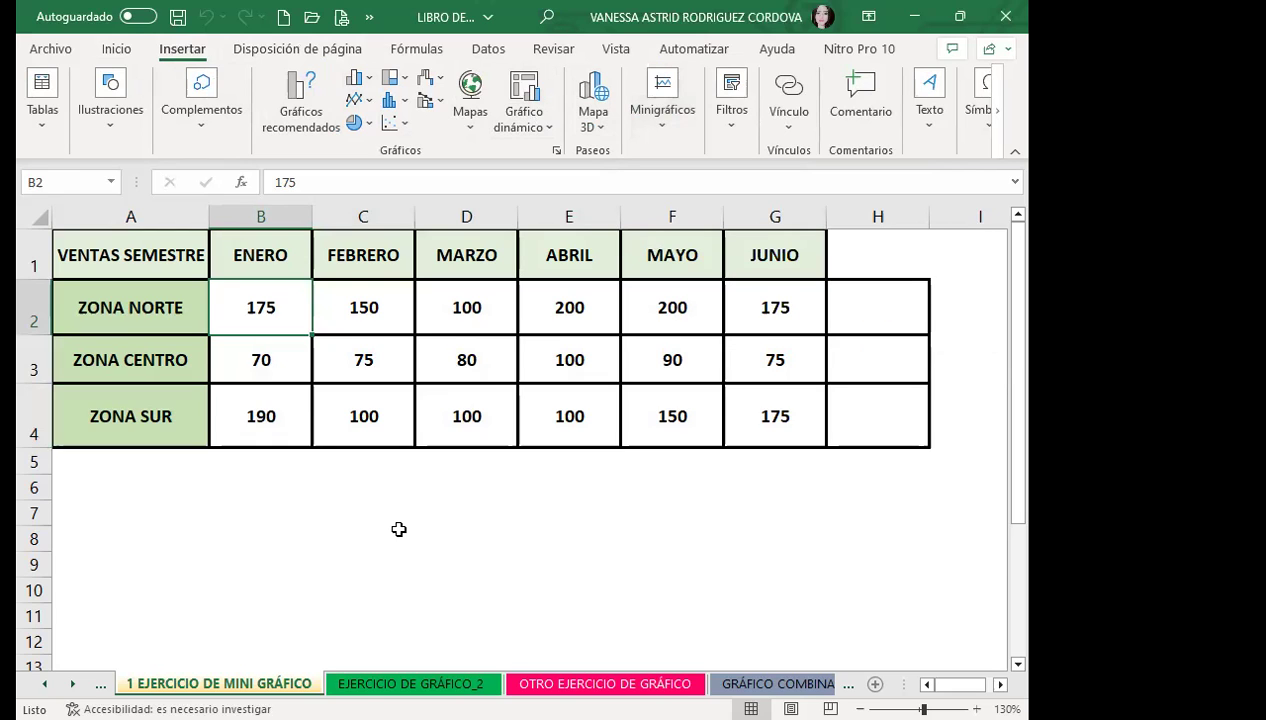
left_click_drag(275, 307, 780, 314)
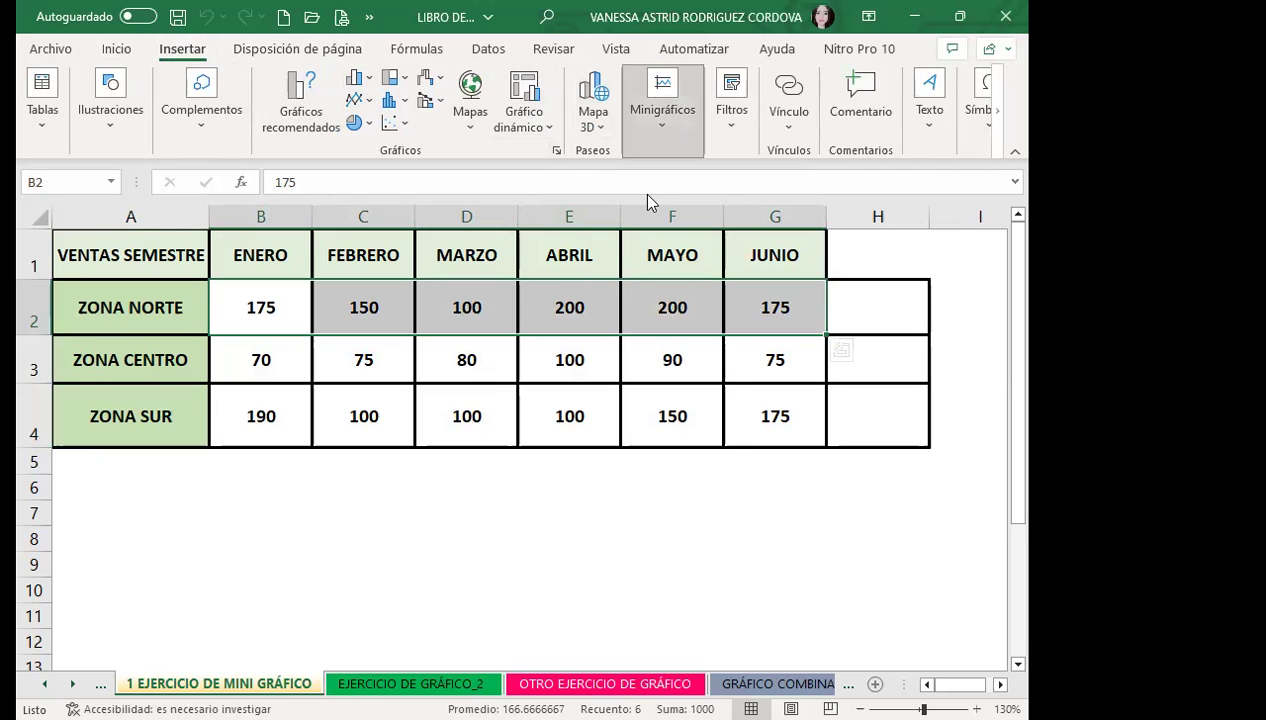
left_click(500, 398)
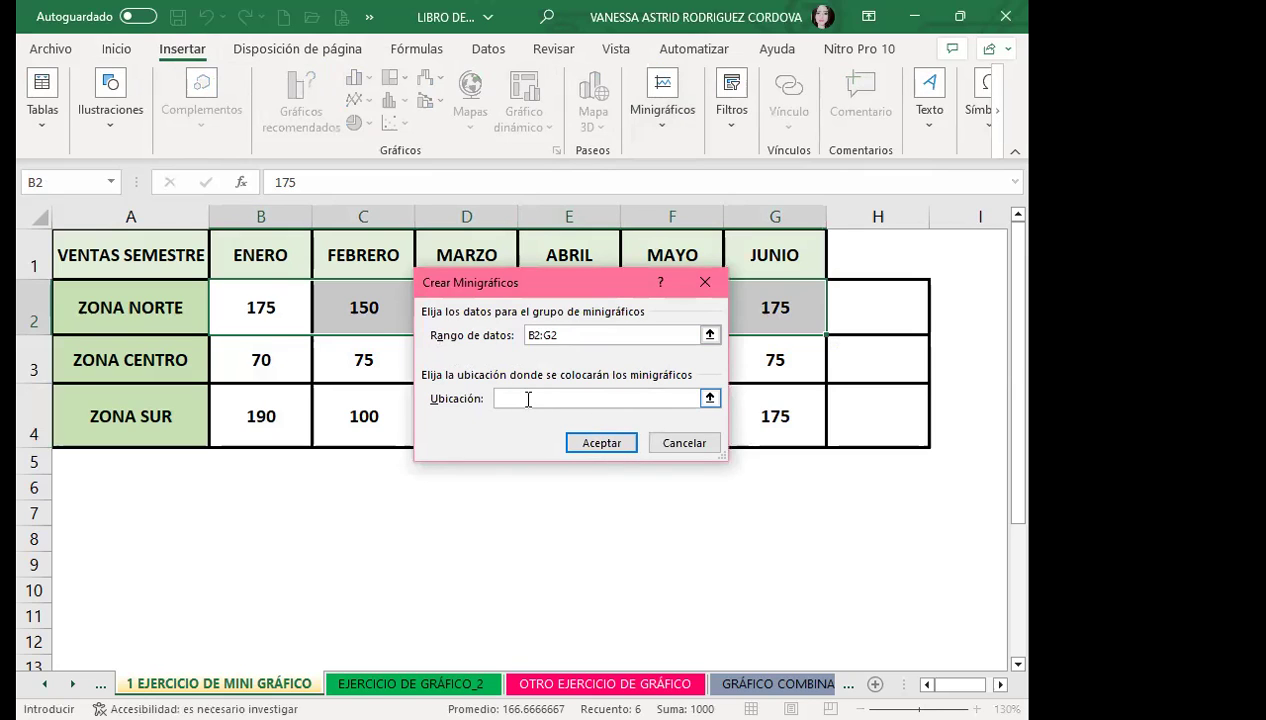
left_click(869, 312)
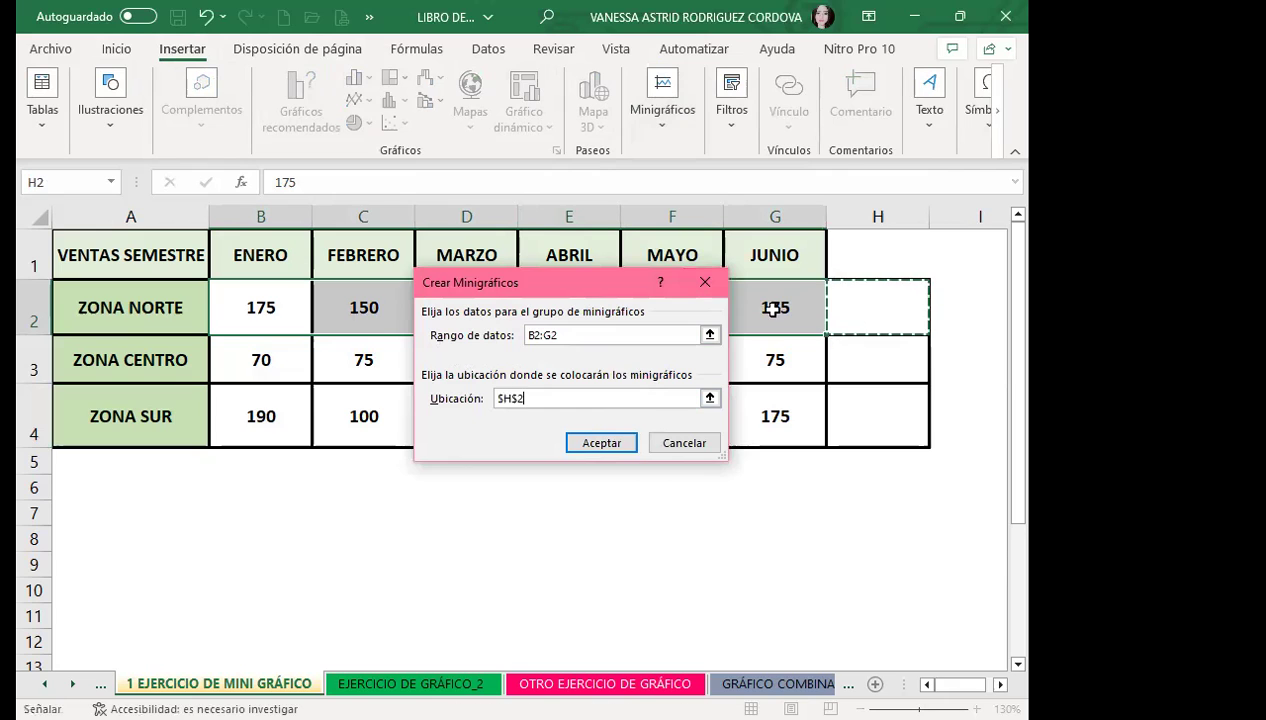
left_click(596, 443)
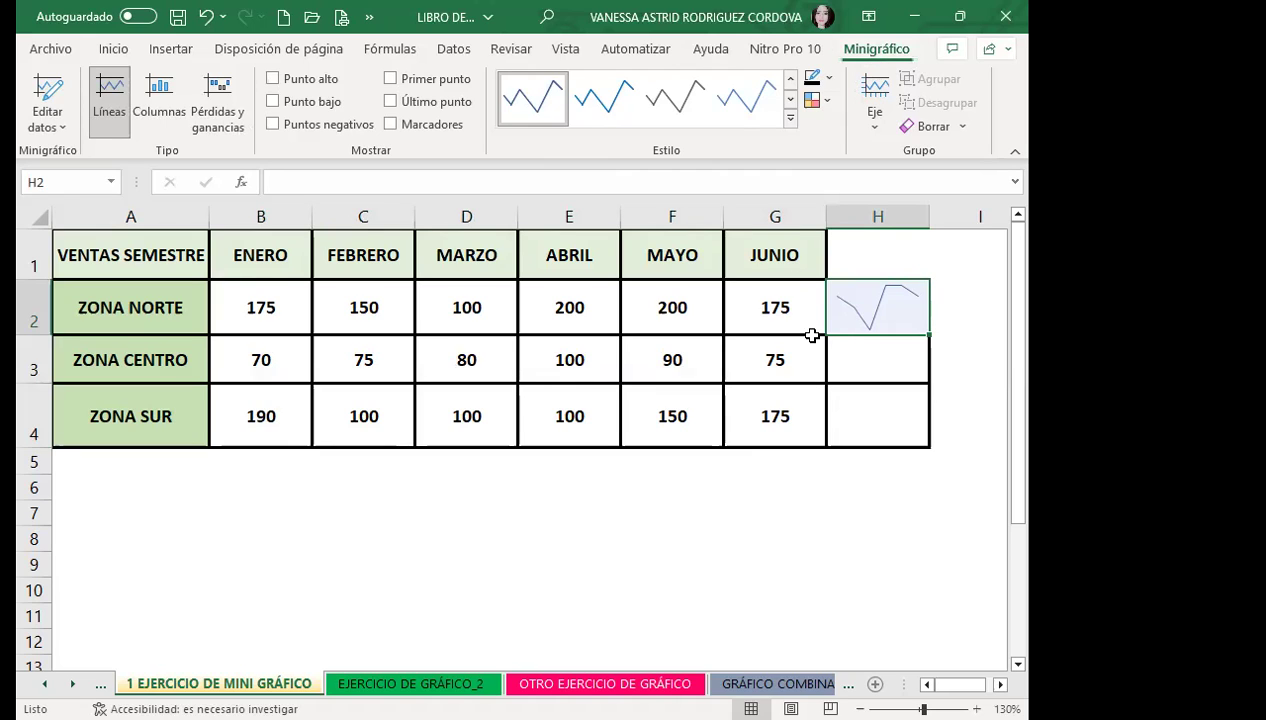
- Mark the H2 sparkline's high, low and green first points and give it a thicker line
left_click(790, 117)
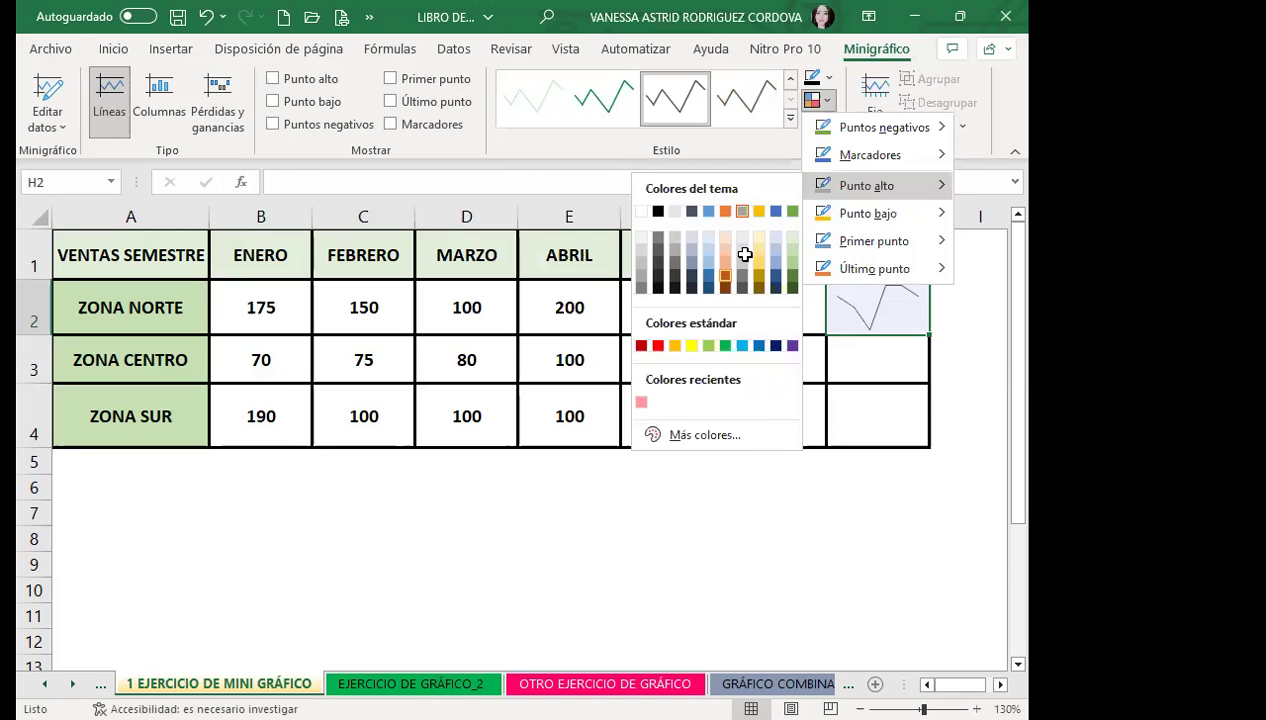
left_click(745, 255)
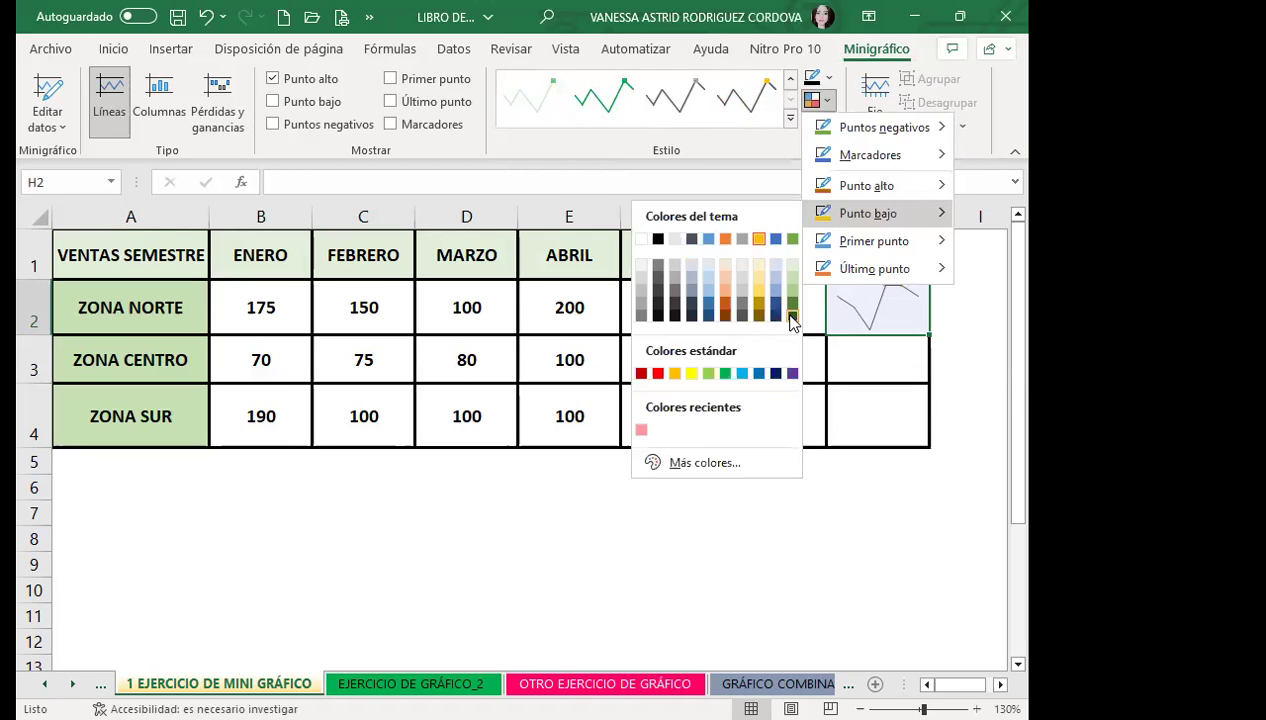
left_click(787, 305)
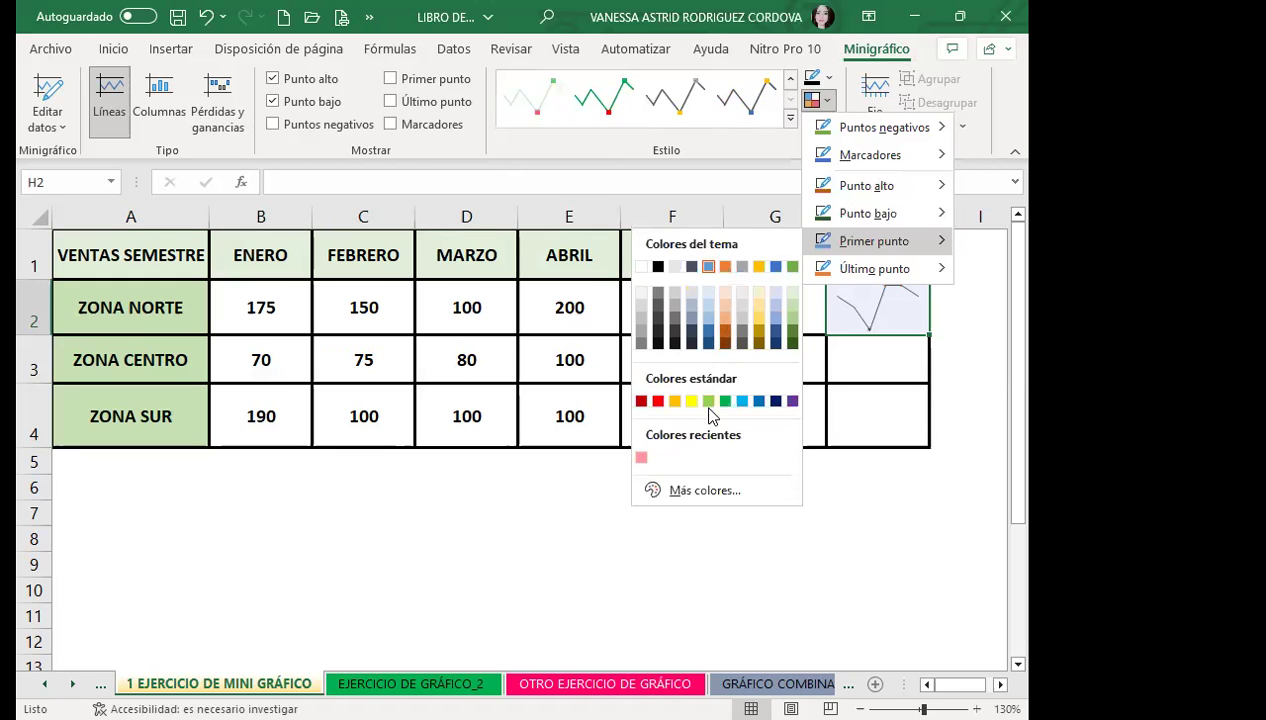
left_click(725, 401)
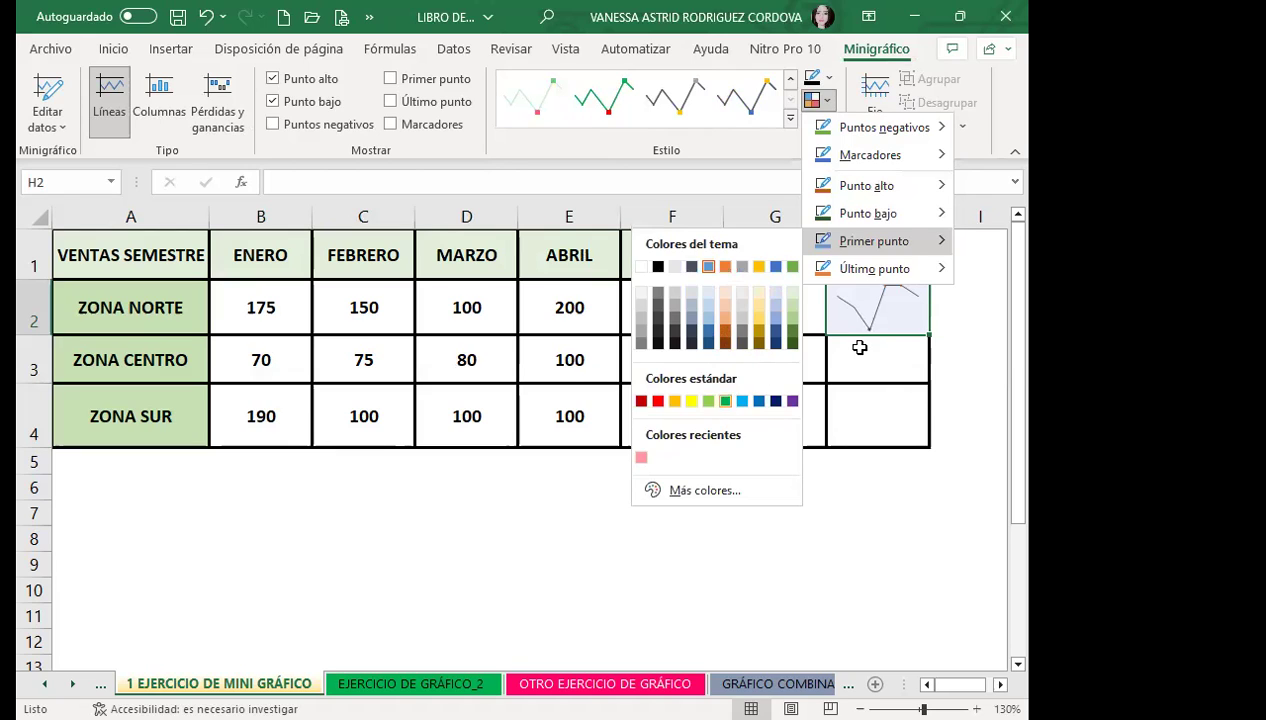
left_click(828, 77)
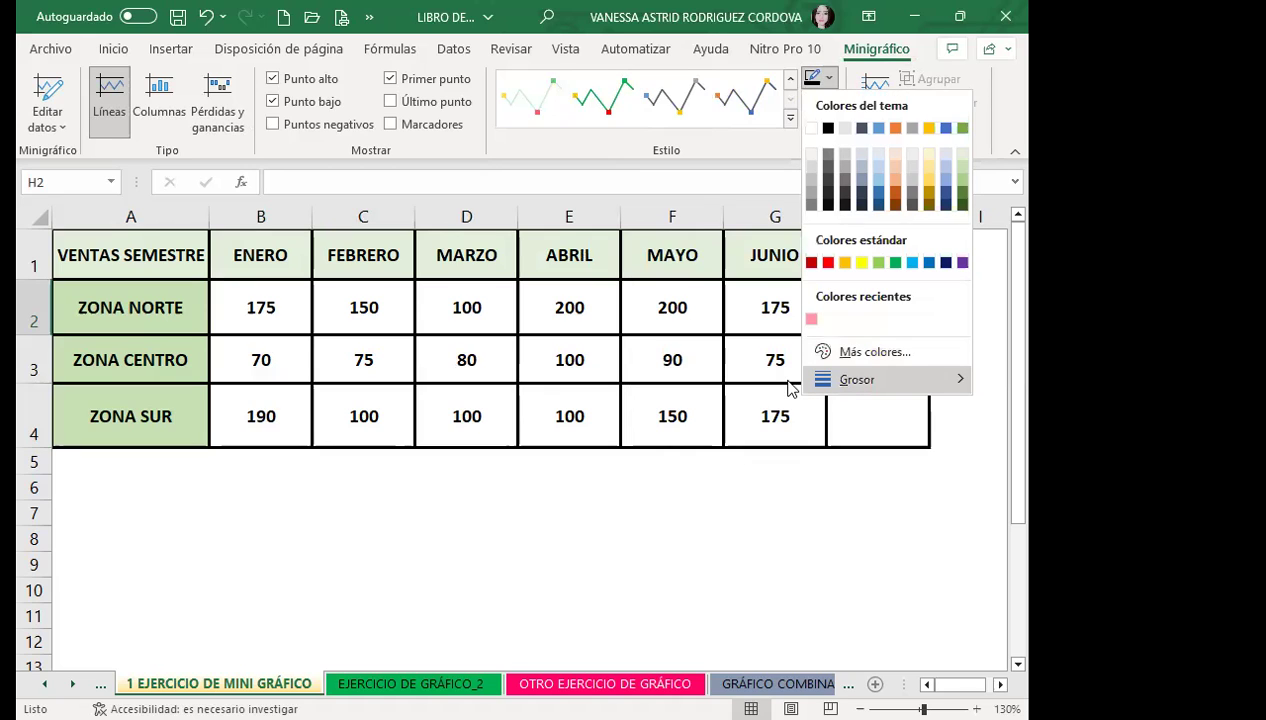
left_click(708, 574)
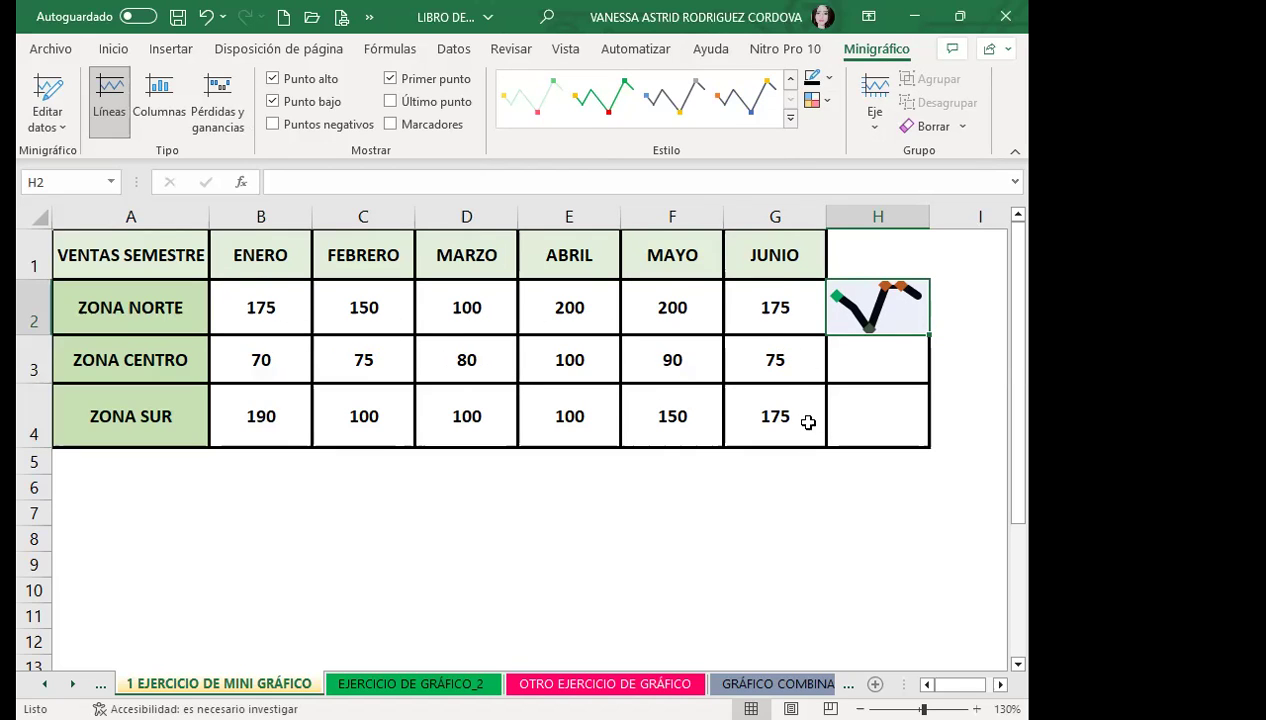
left_click(853, 364)
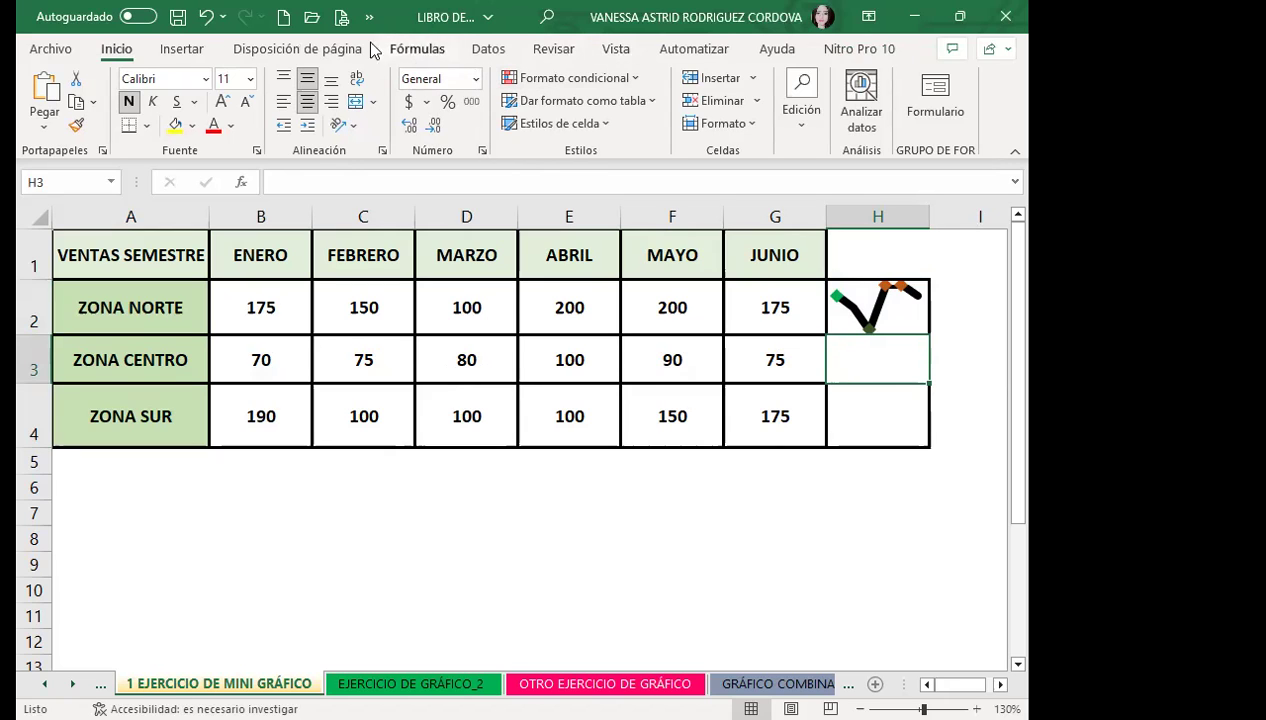
- Insert a column sparkline in H3 from ZONA CENTRO's B3:G3 values
left_click(182, 49)
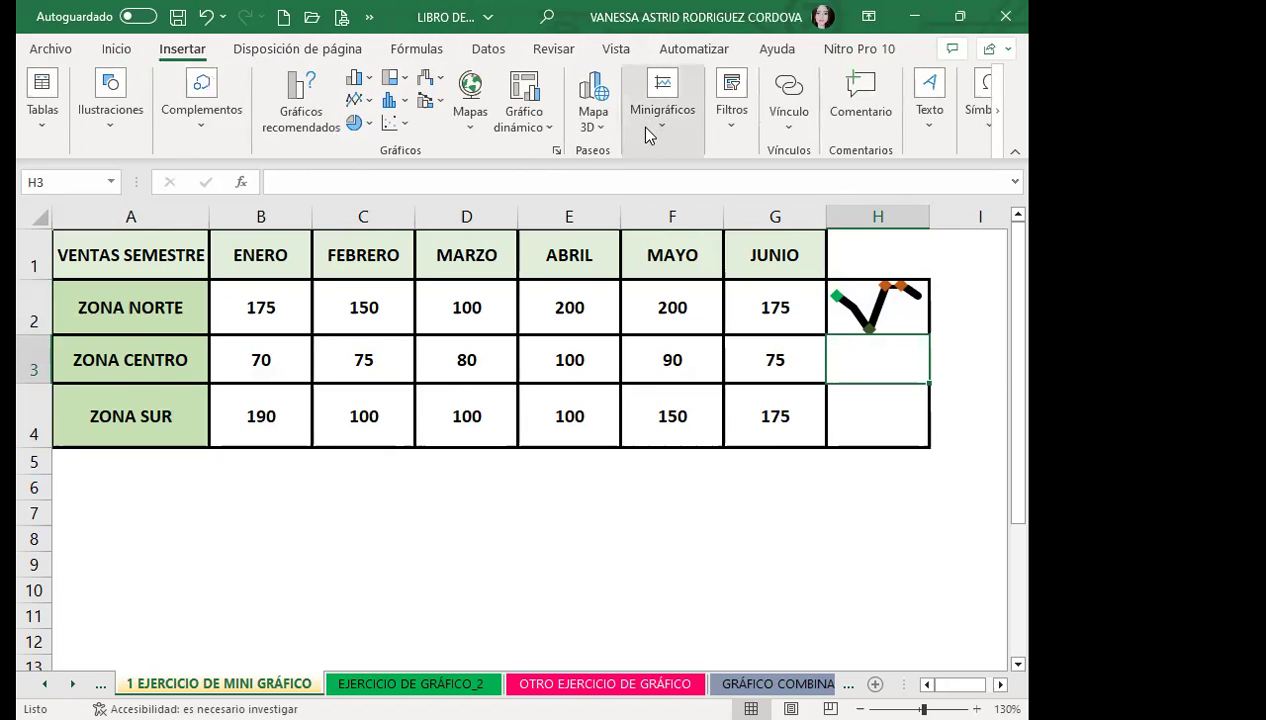
left_click(648, 133)
left_click(686, 222)
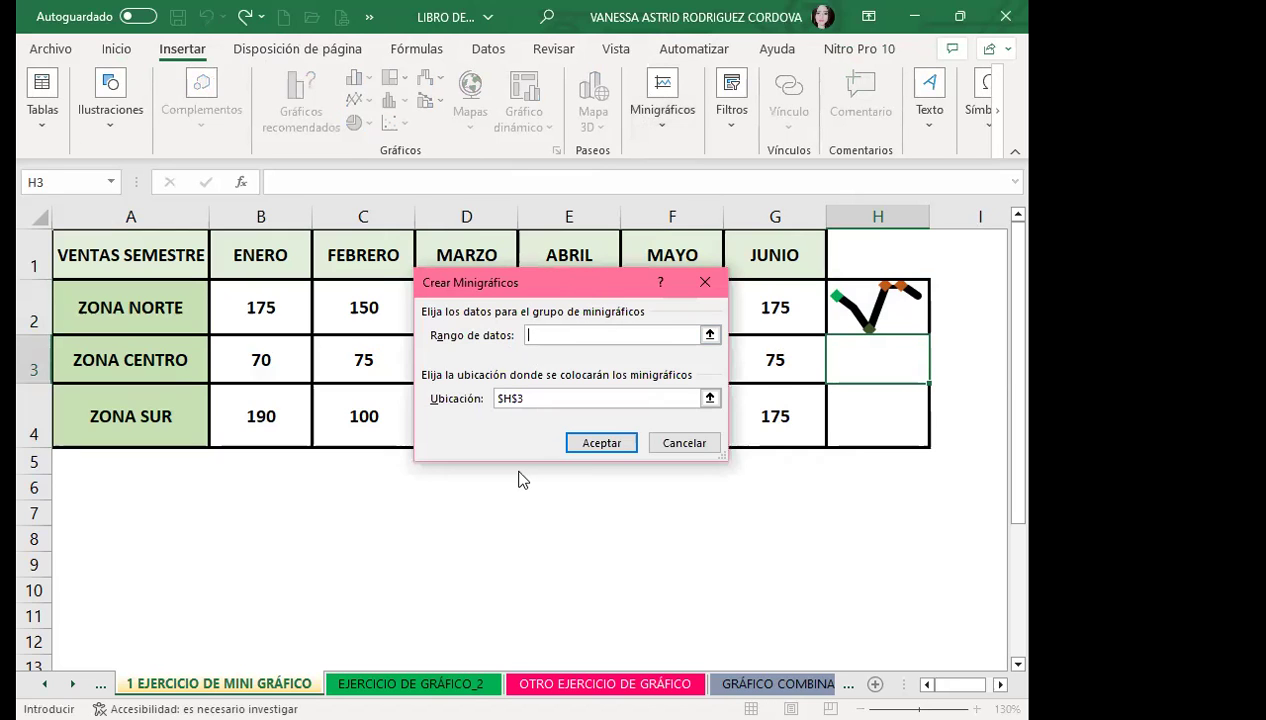
left_click(272, 361)
left_click_drag(308, 357, 733, 362)
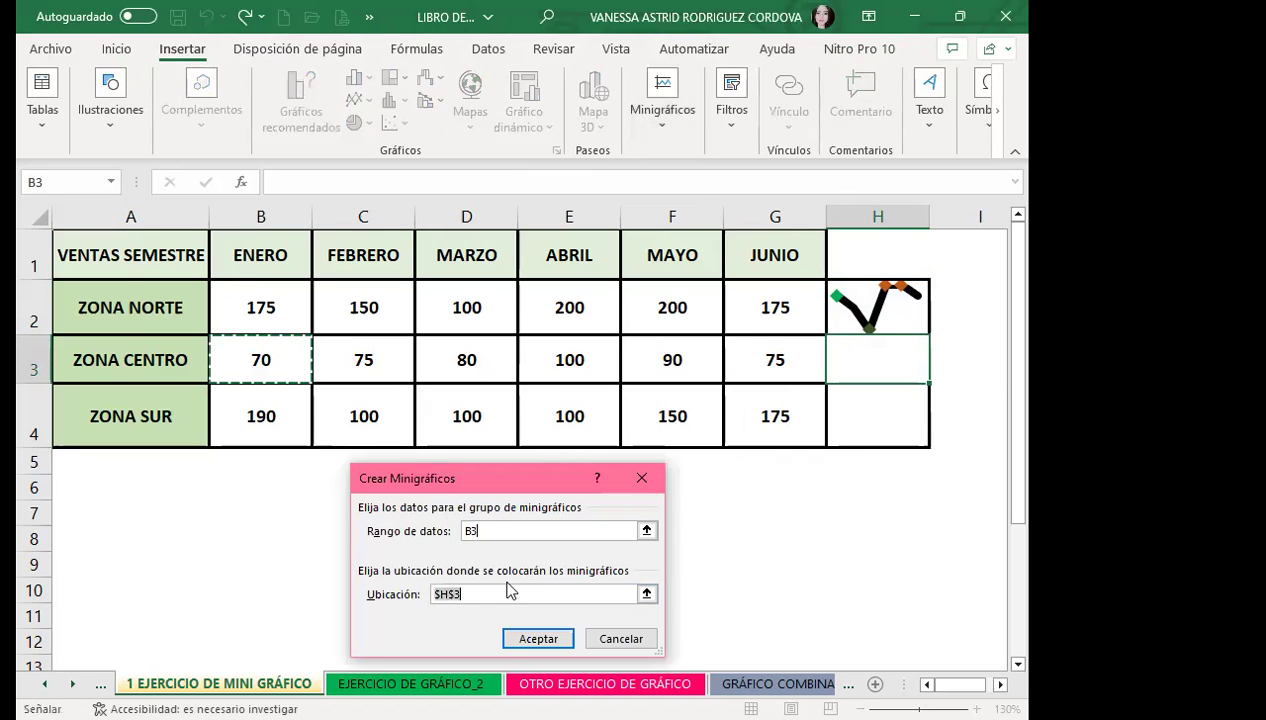
left_click(506, 632)
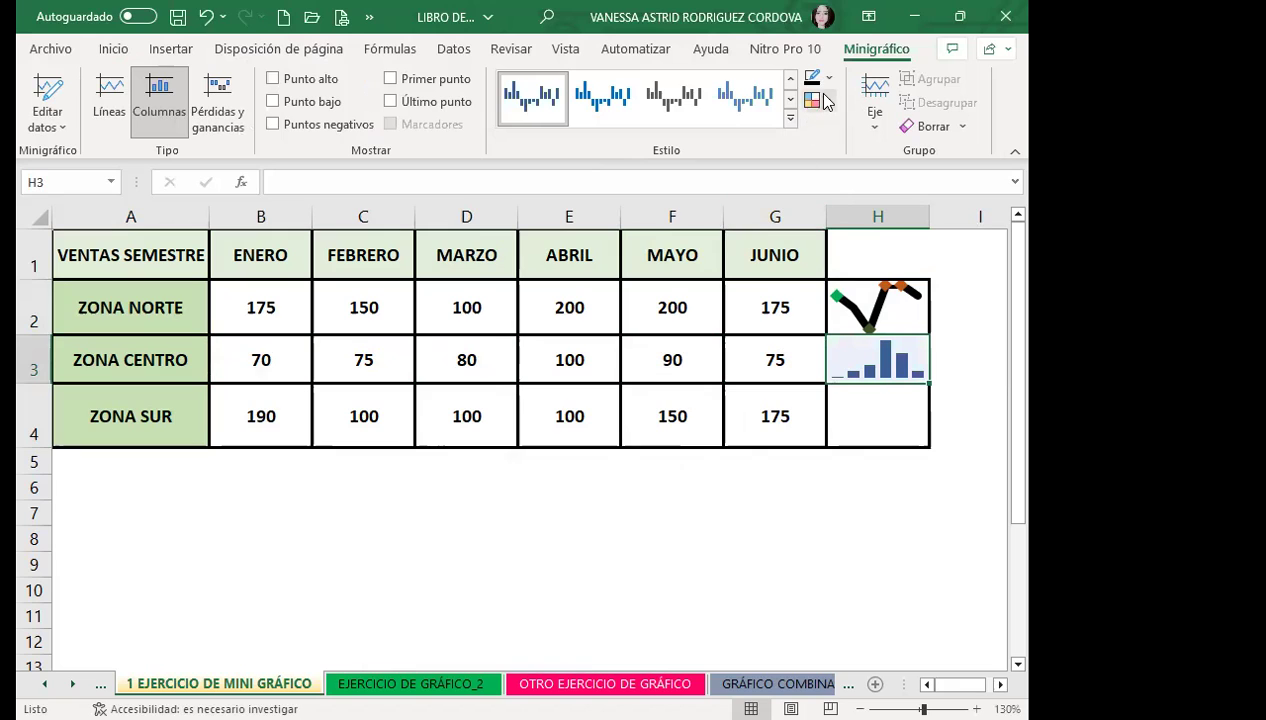
- Give the H3 sparkline's lowest and first columns their own marker colours
left_click(817, 100)
mouse_move(862, 214)
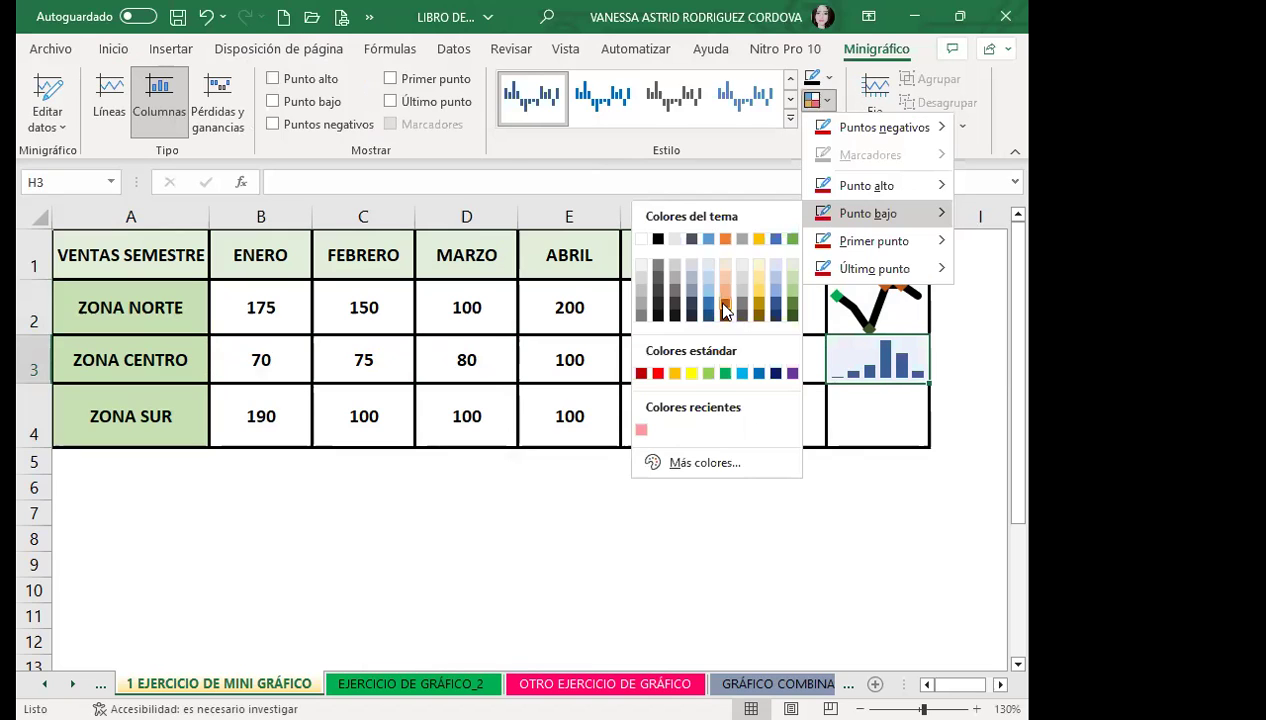
left_click(641, 429)
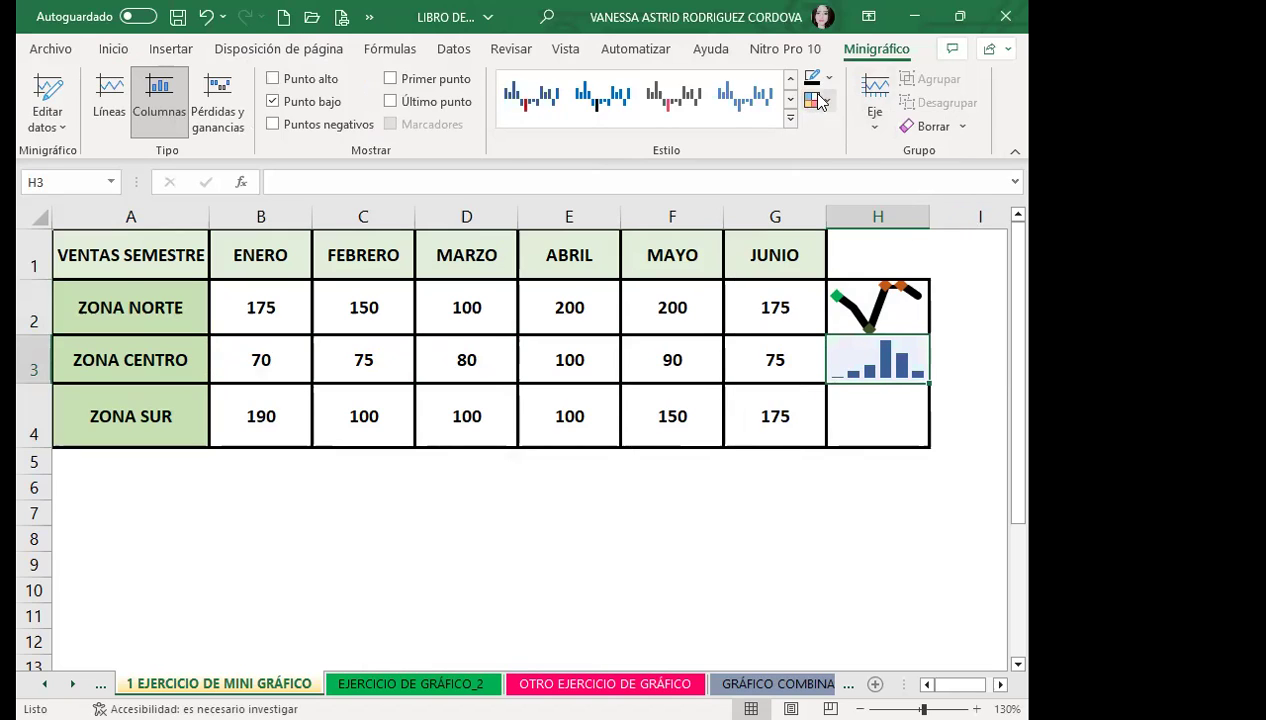
left_click(817, 100)
mouse_move(868, 213)
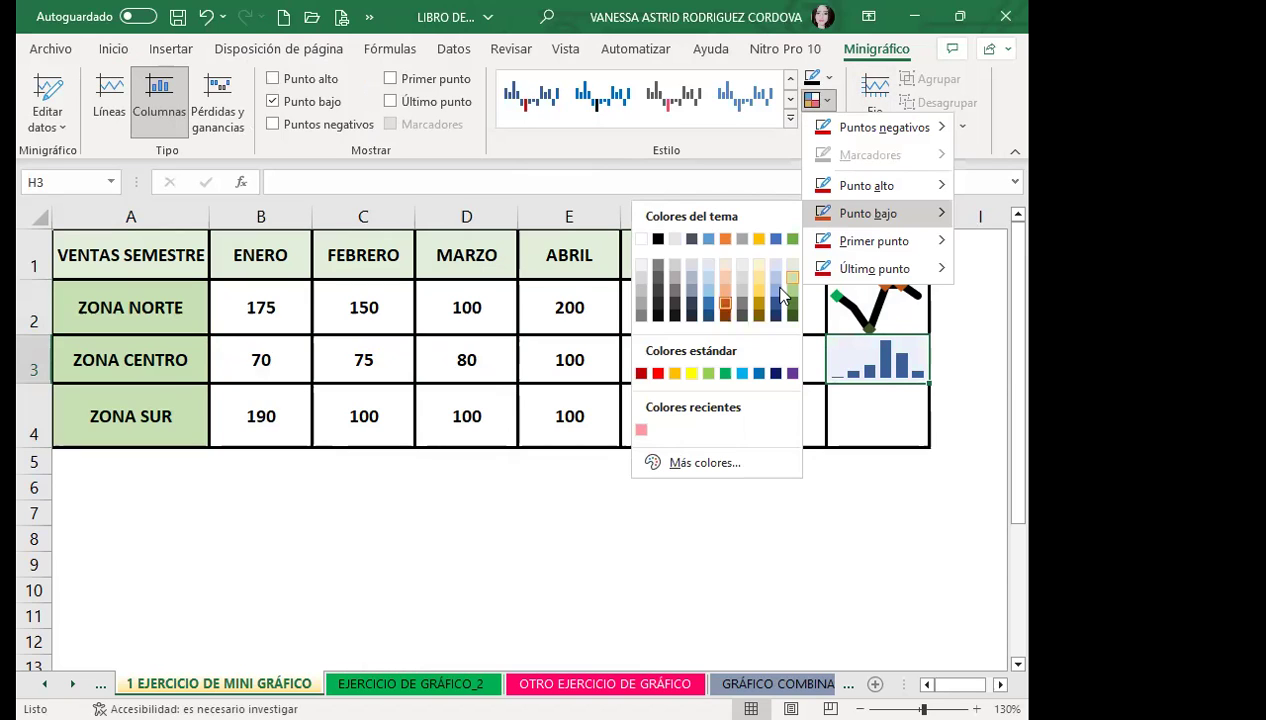
mouse_move(874, 241)
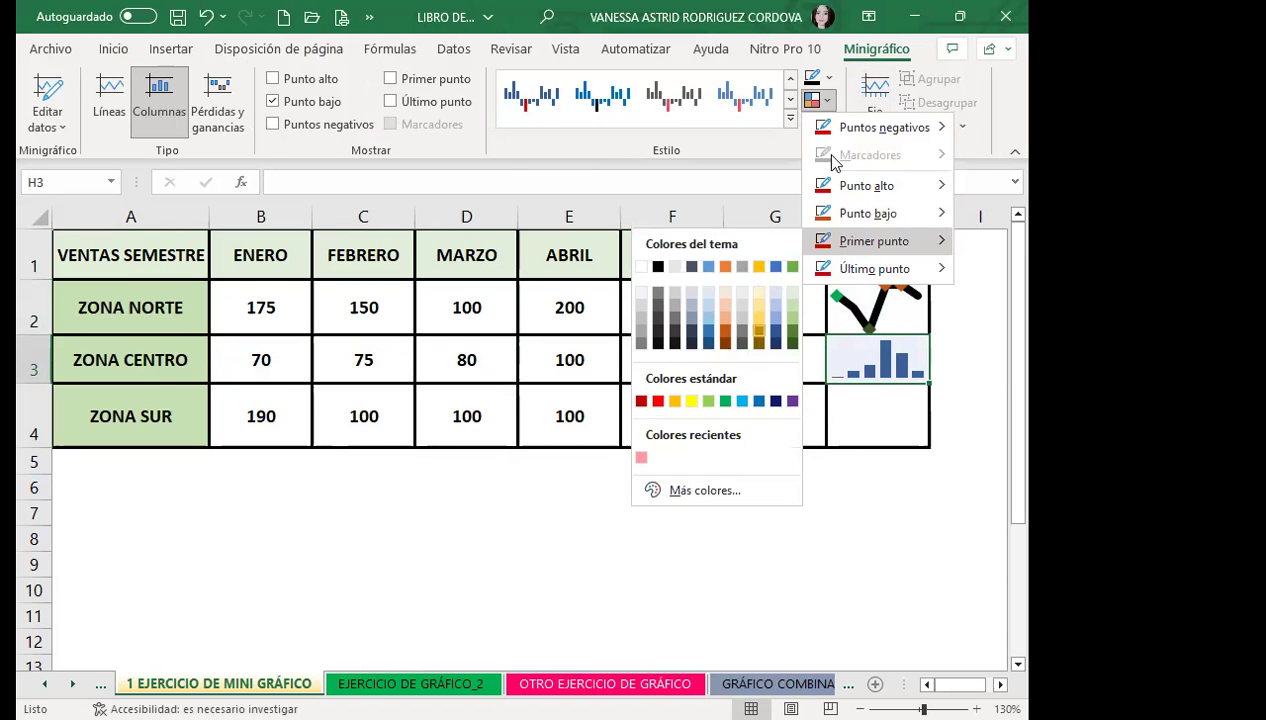
left_click(758, 339)
- Colour the sparkline's highest bar green and its last bar orange
left_click(828, 99)
mouse_move(855, 190)
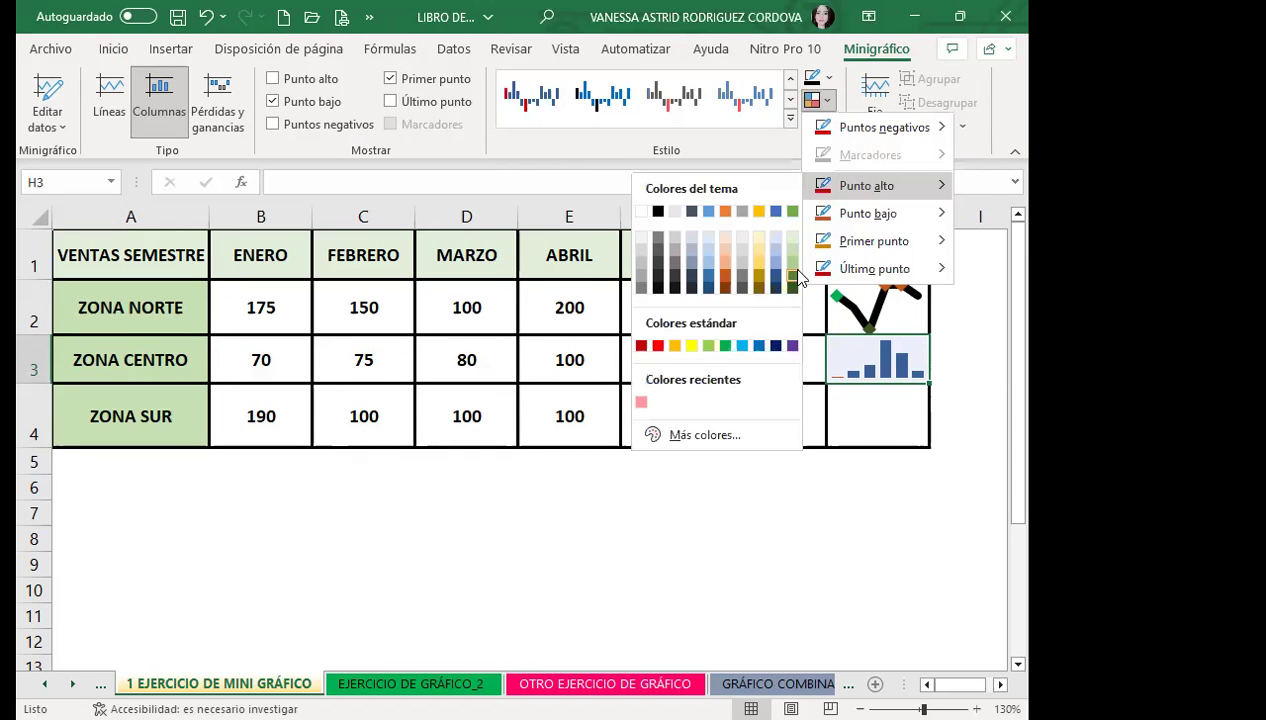
left_click(792, 276)
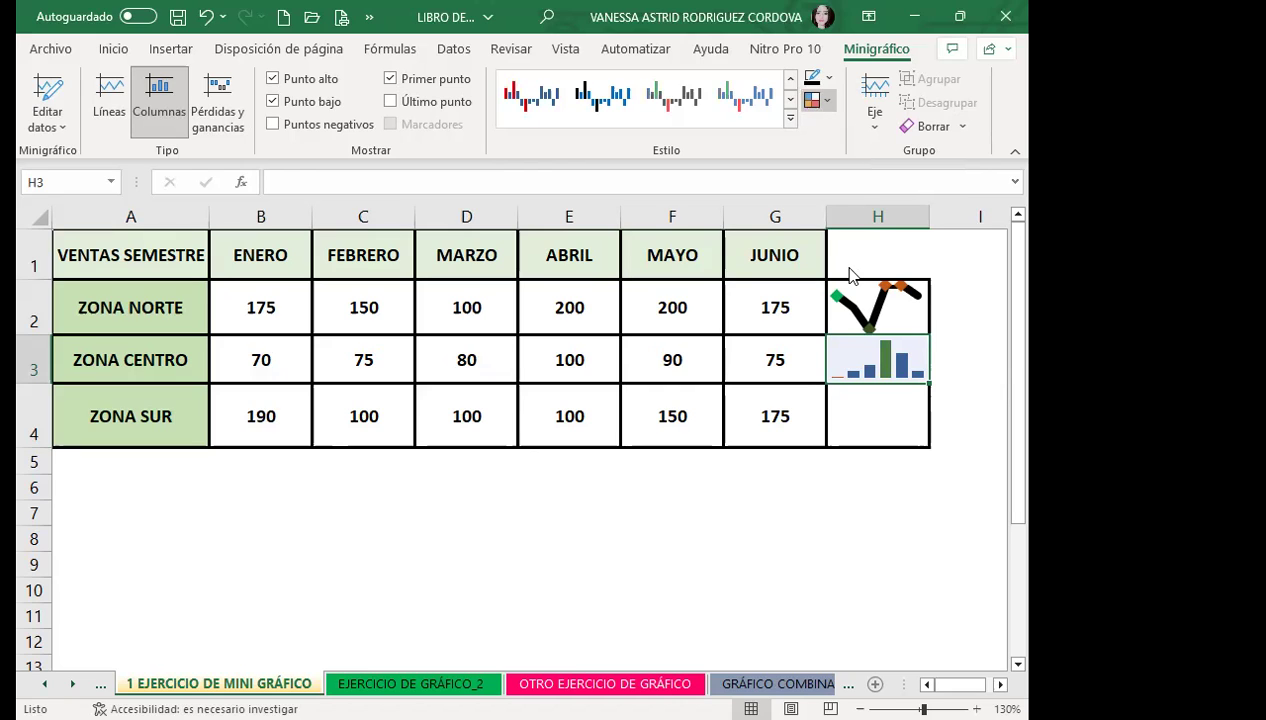
left_click(812, 99)
mouse_move(875, 268)
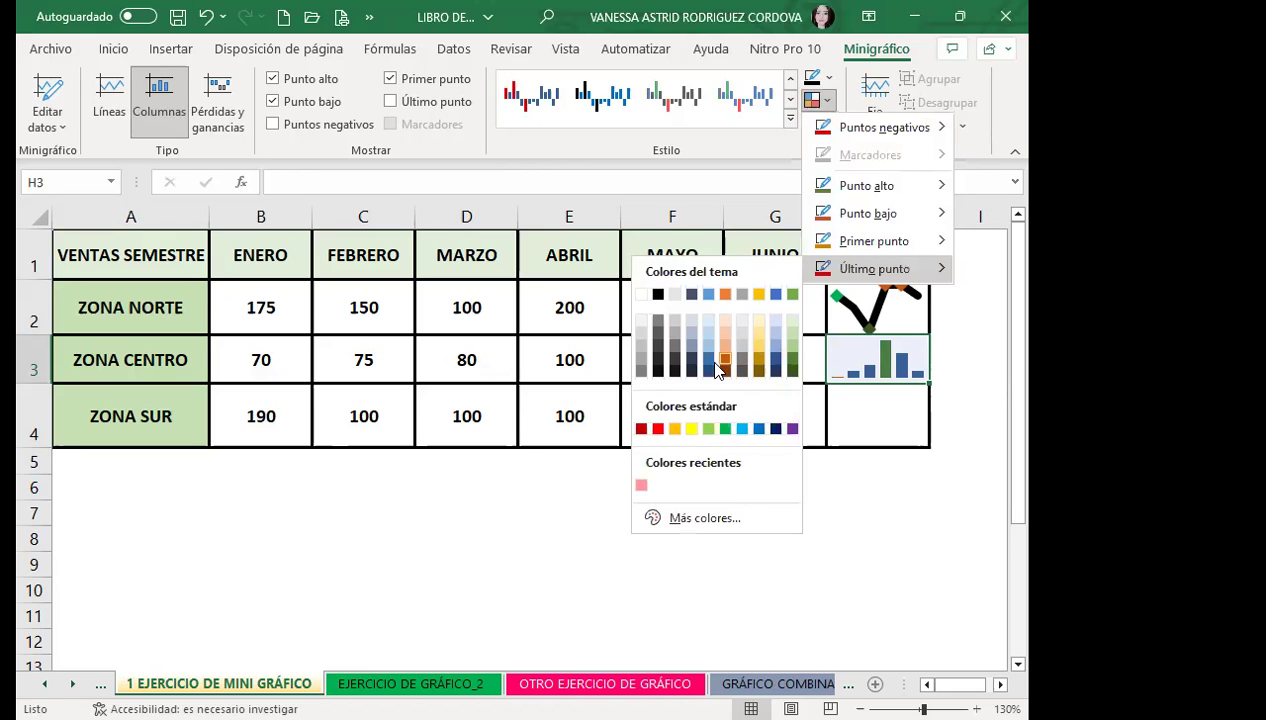
left_click(725, 366)
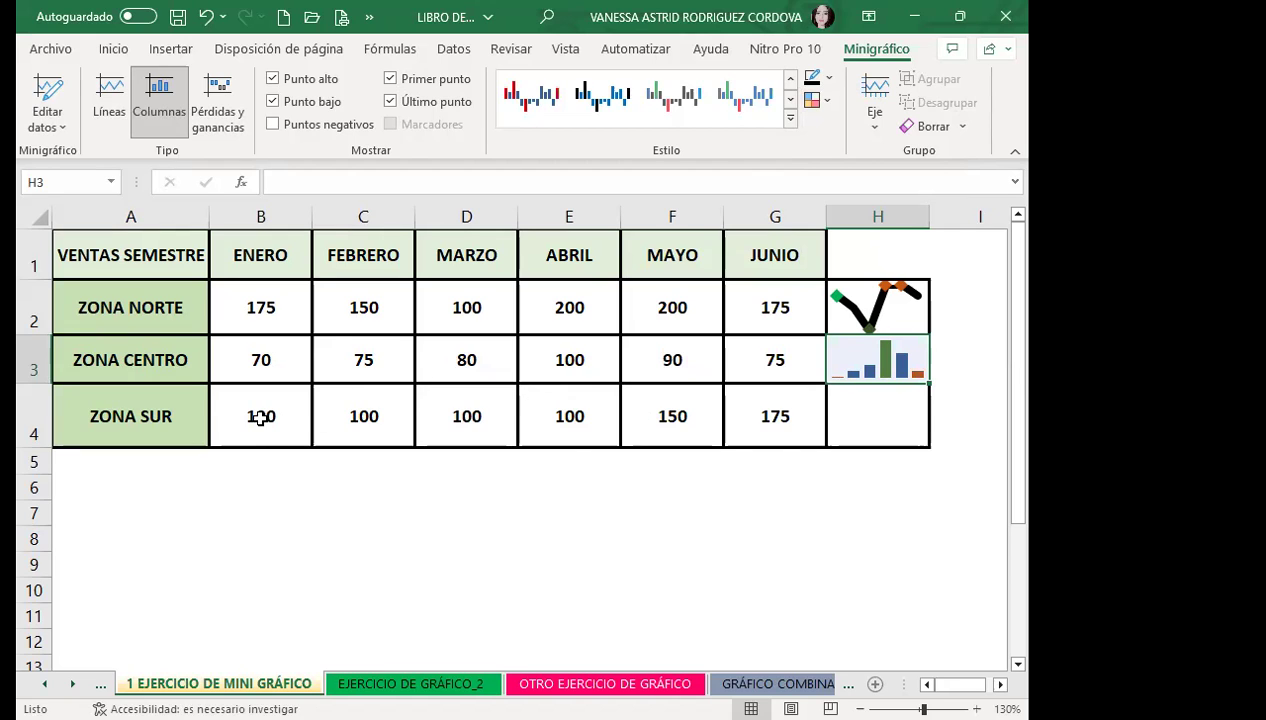
- Insert a win/loss sparkline in H4 from ZONA SUR's B4:G4 values using Quick Analysis
left_click_drag(260, 417, 787, 428)
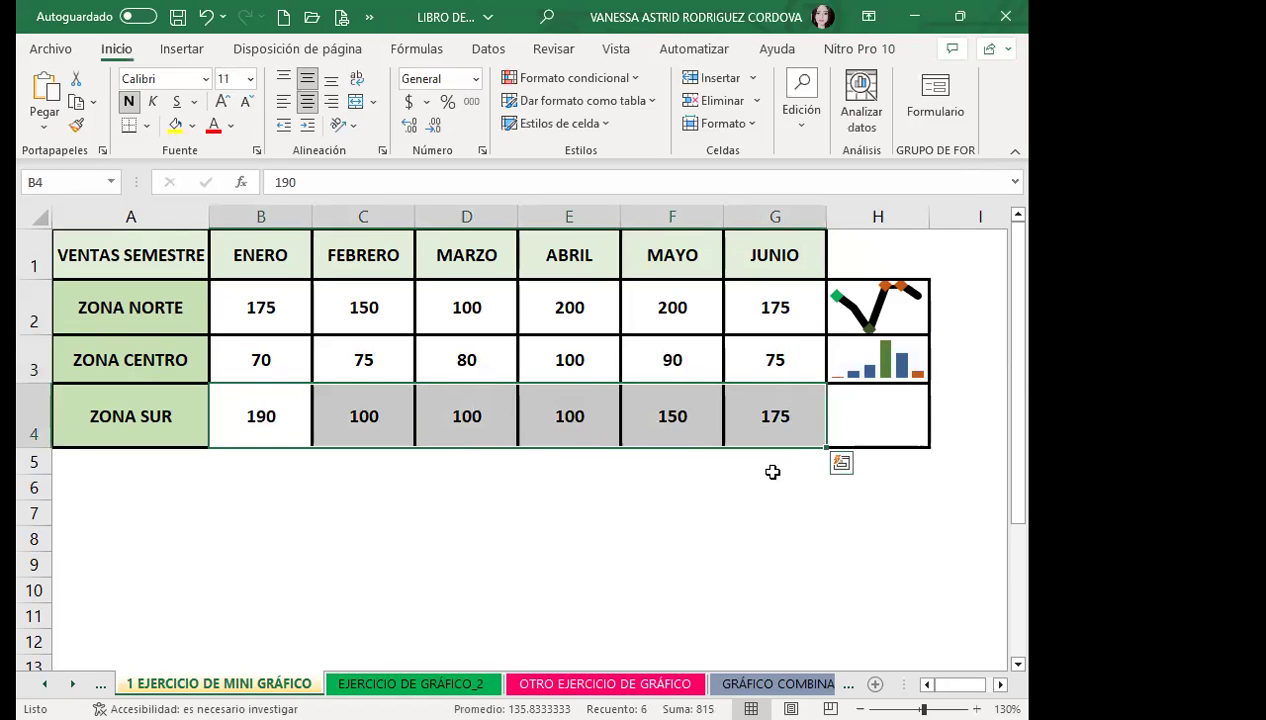
left_click(842, 461)
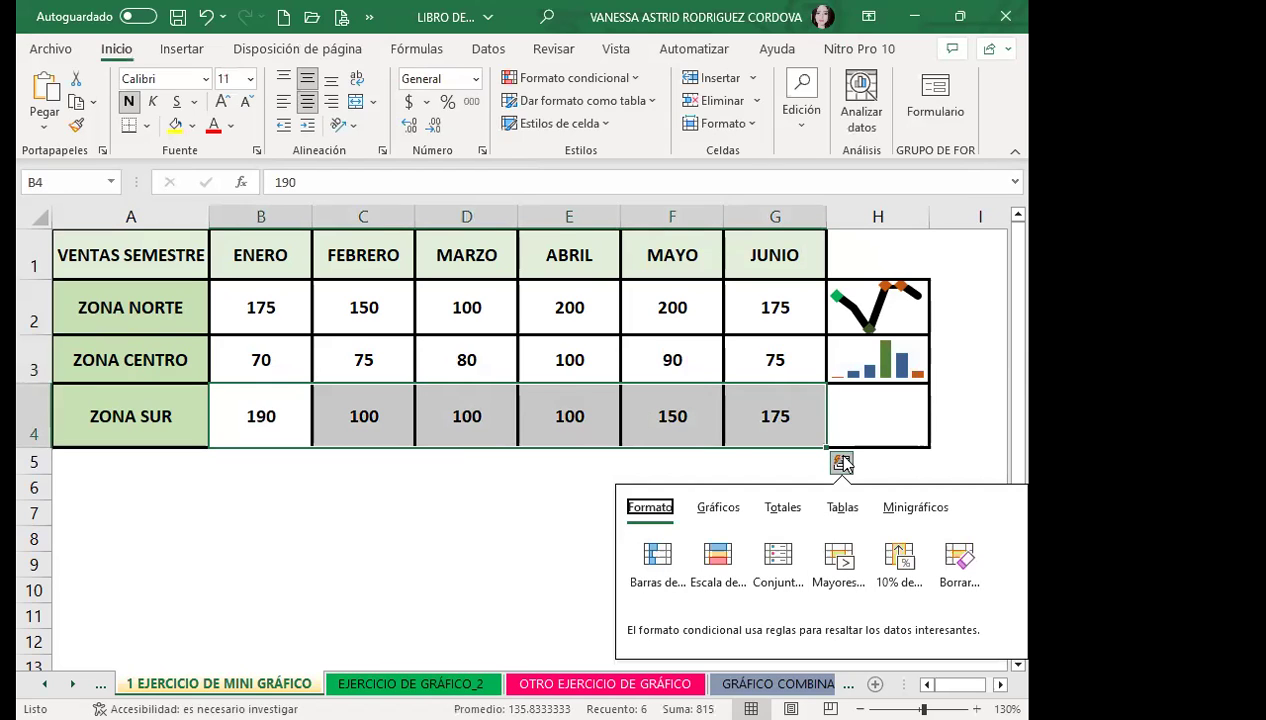
left_click(915, 510)
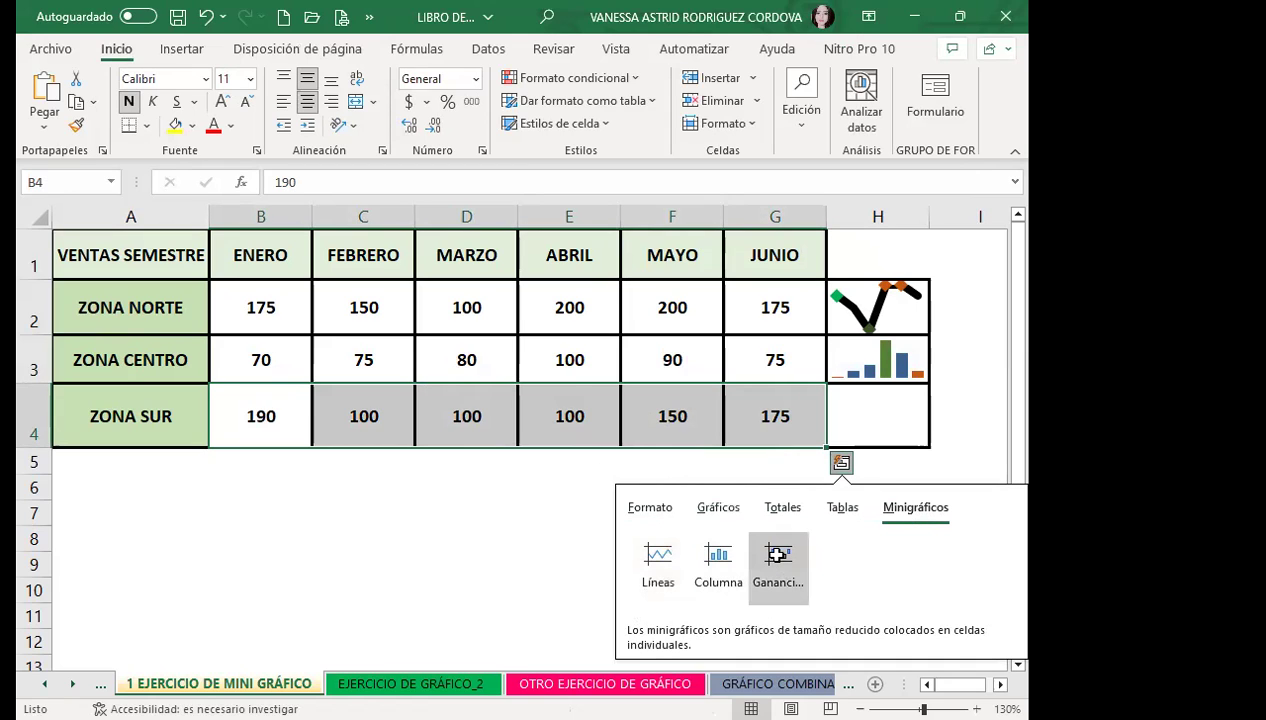
left_click(777, 555)
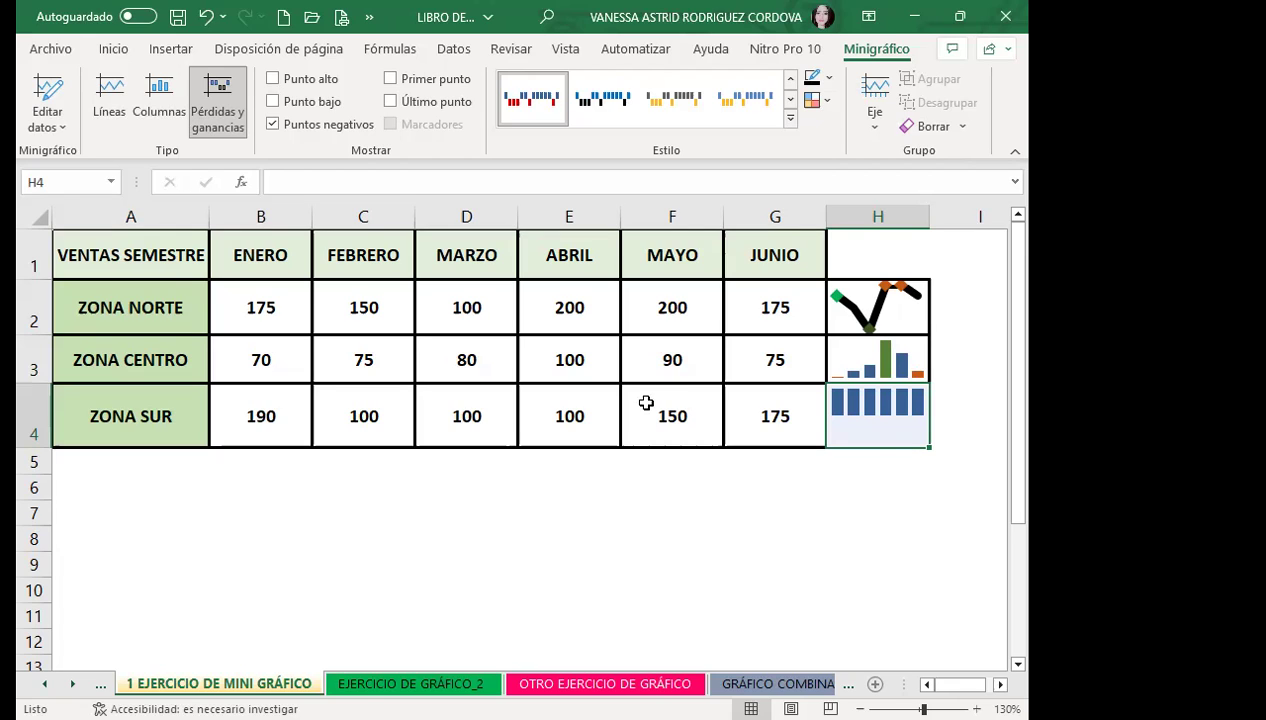
left_click(790, 120)
- Apply a yellow sparkline style to H4 and tick Punto alto, Punto bajo, Primer punto and Último punto
left_click(757, 219)
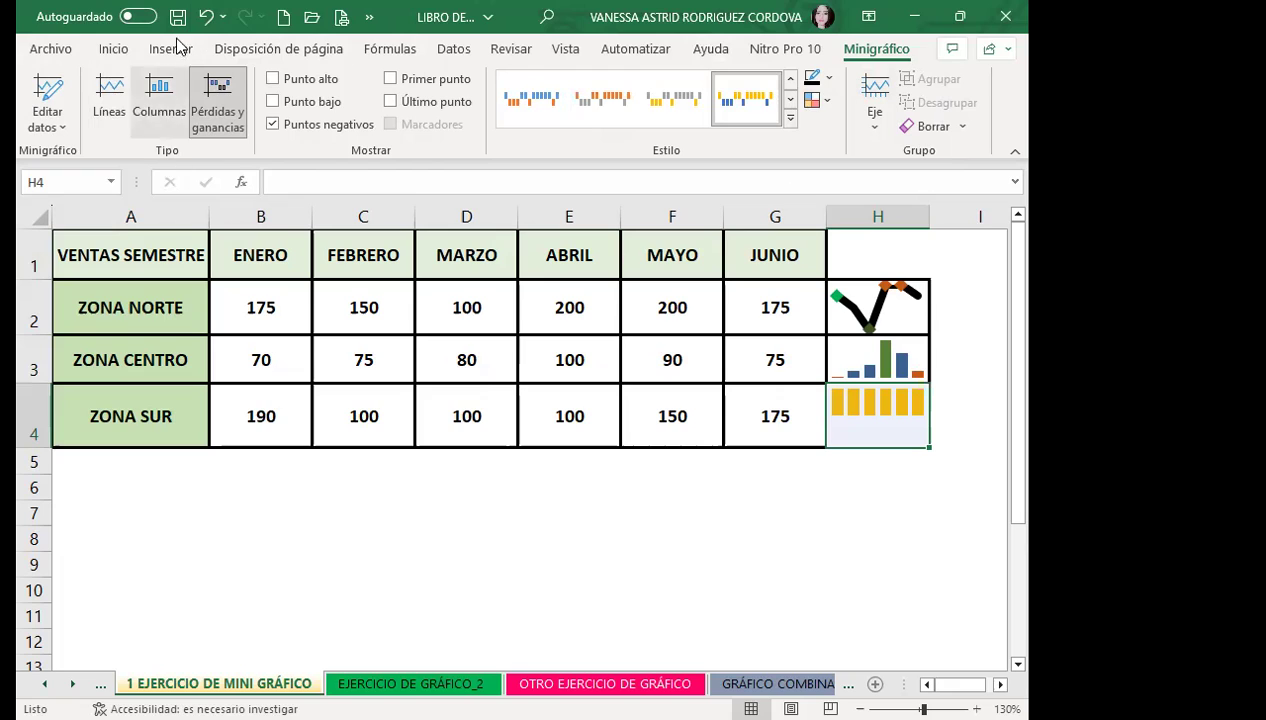
left_click(273, 102)
left_click(273, 79)
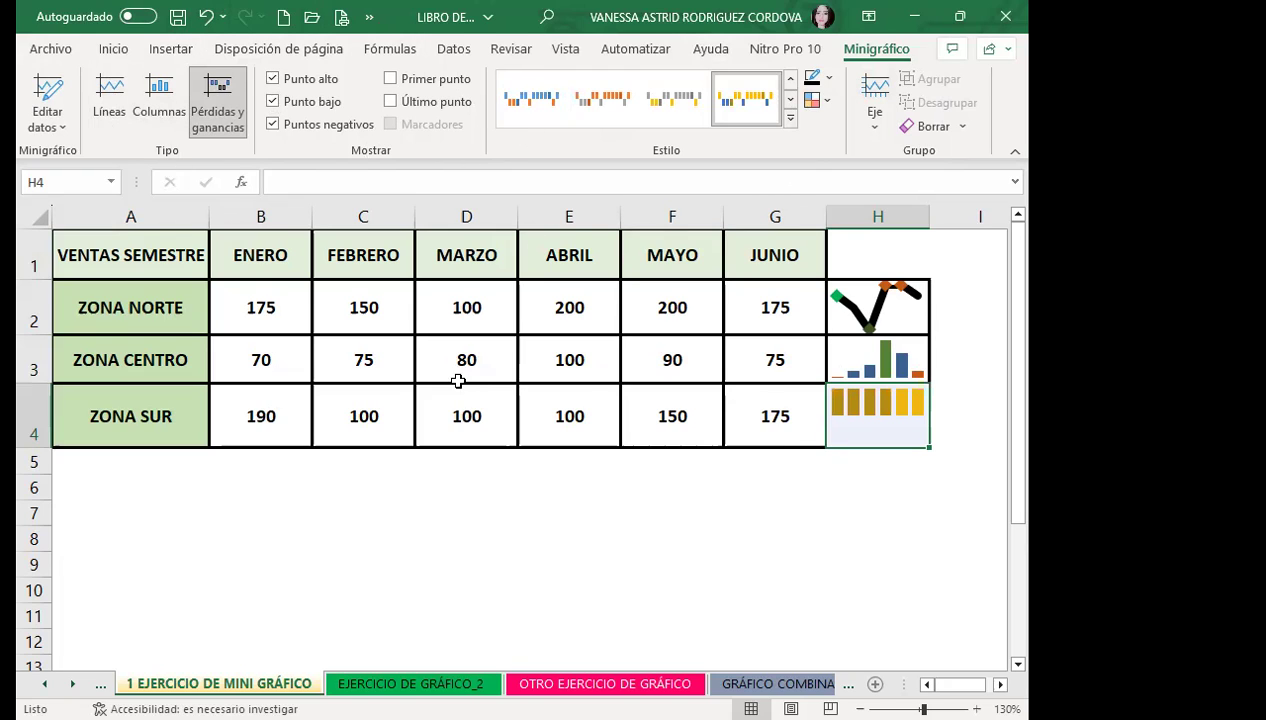
left_click(390, 101)
left_click(390, 78)
- Set the sparkline marker colours: low points dark green and last point dark grey
left_click(816, 100)
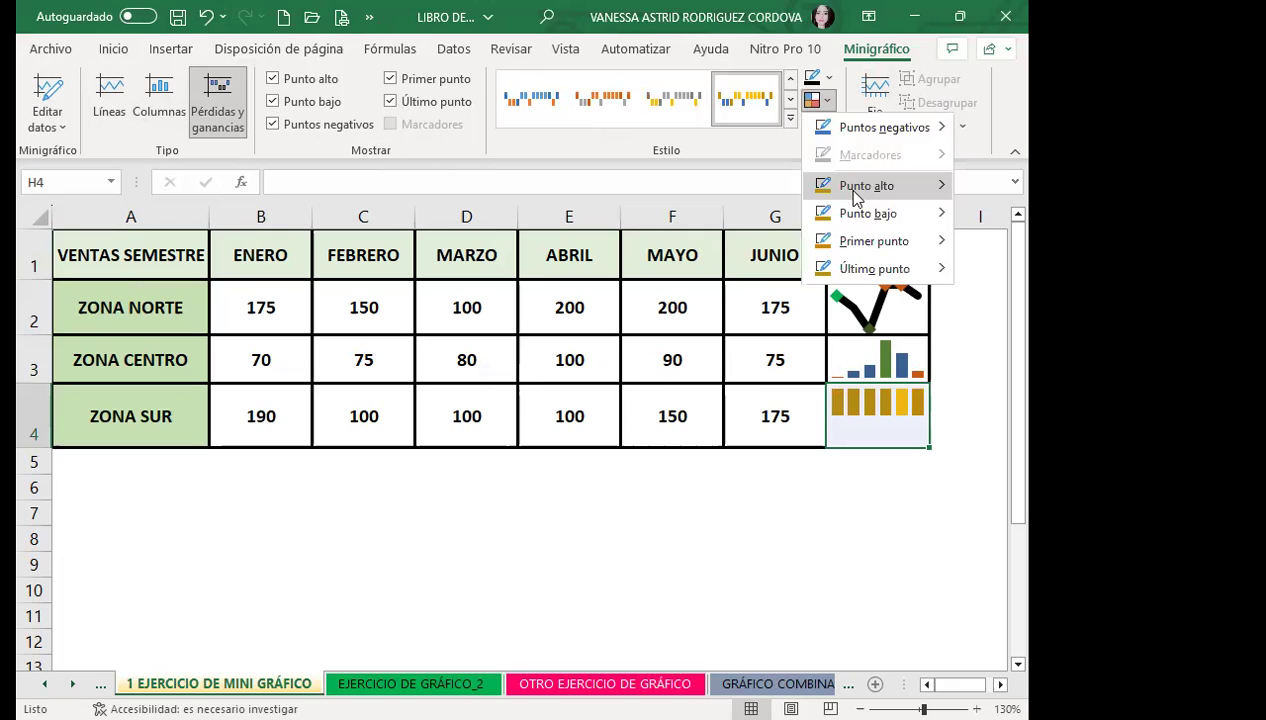
left_click(747, 256)
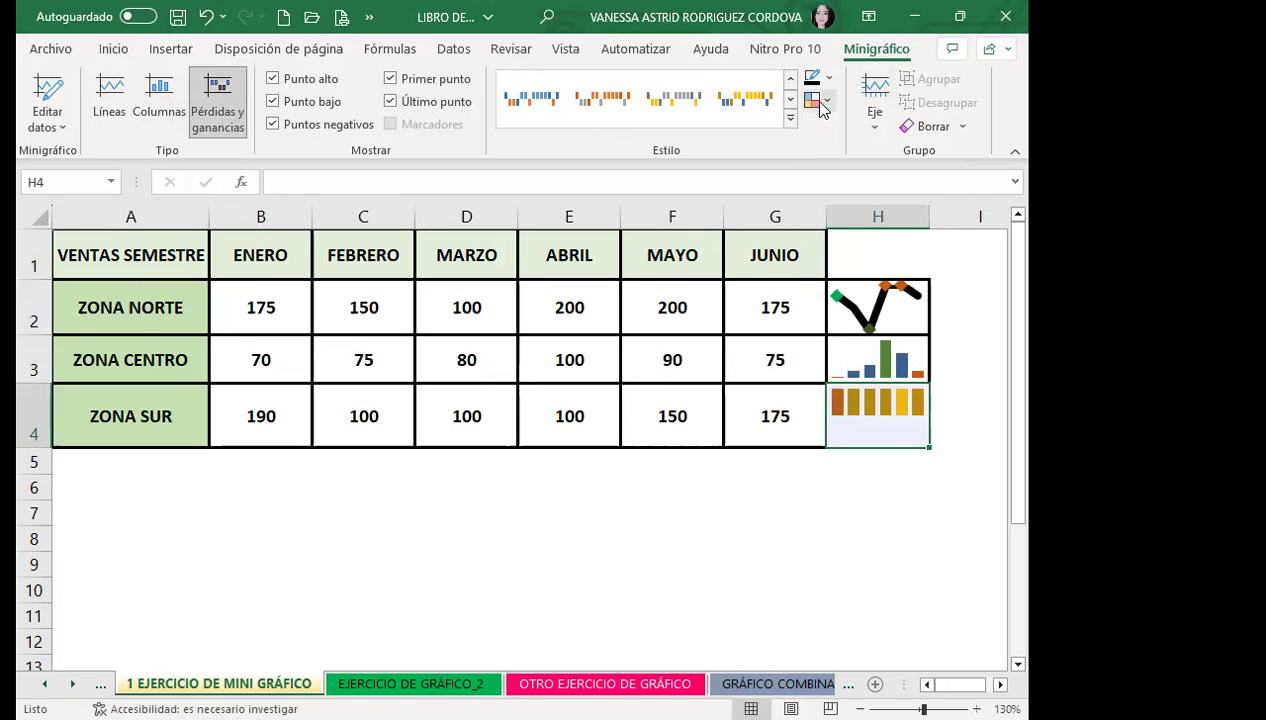
left_click(826, 100)
mouse_move(880, 214)
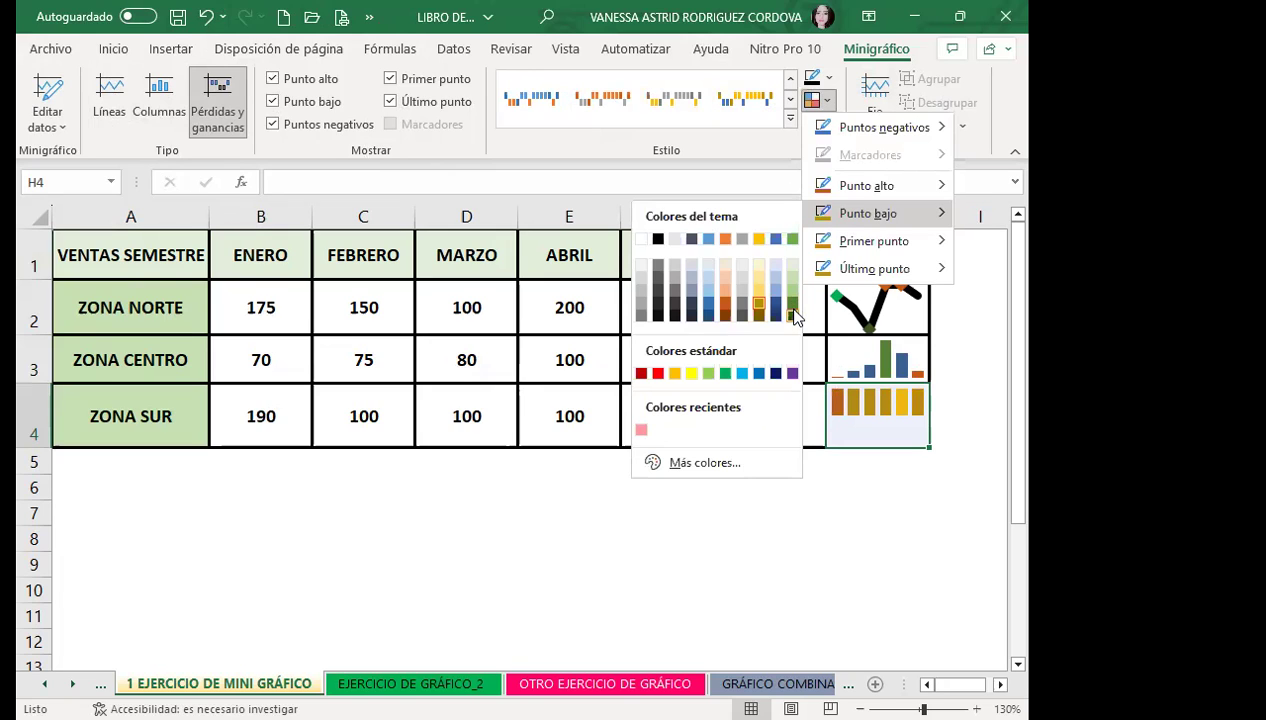
left_click(855, 263)
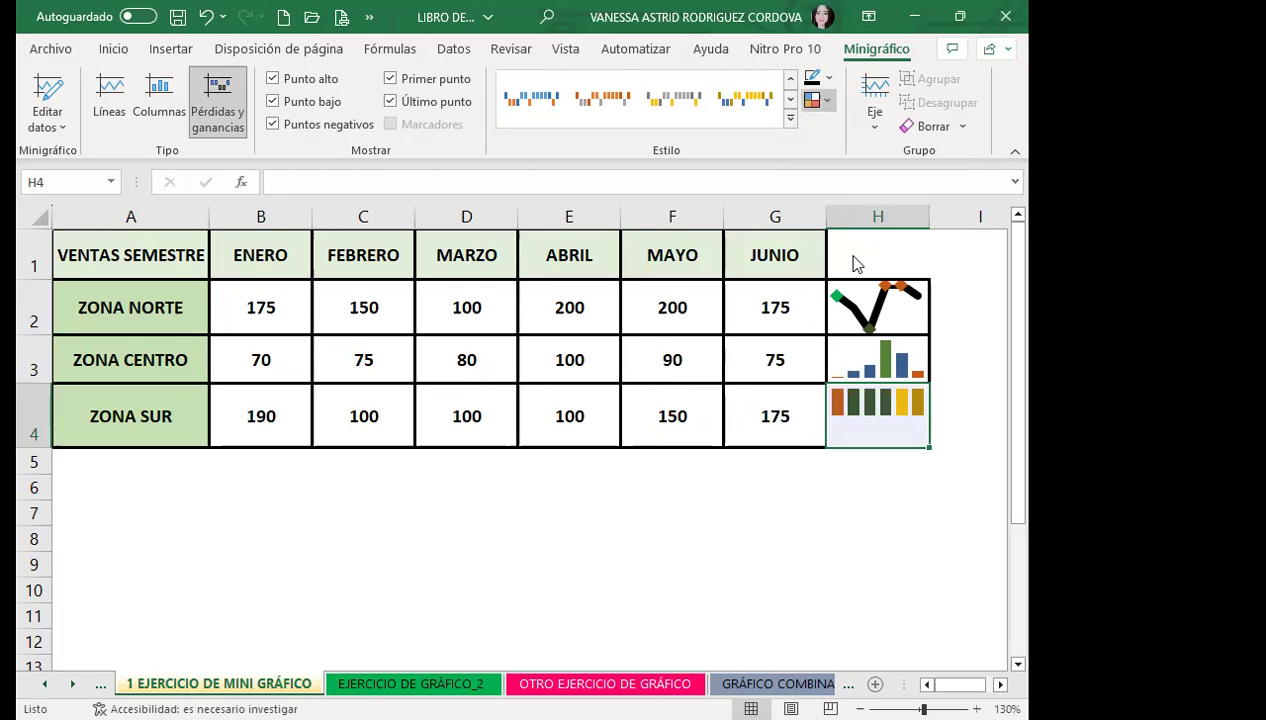
left_click(826, 100)
mouse_move(880, 268)
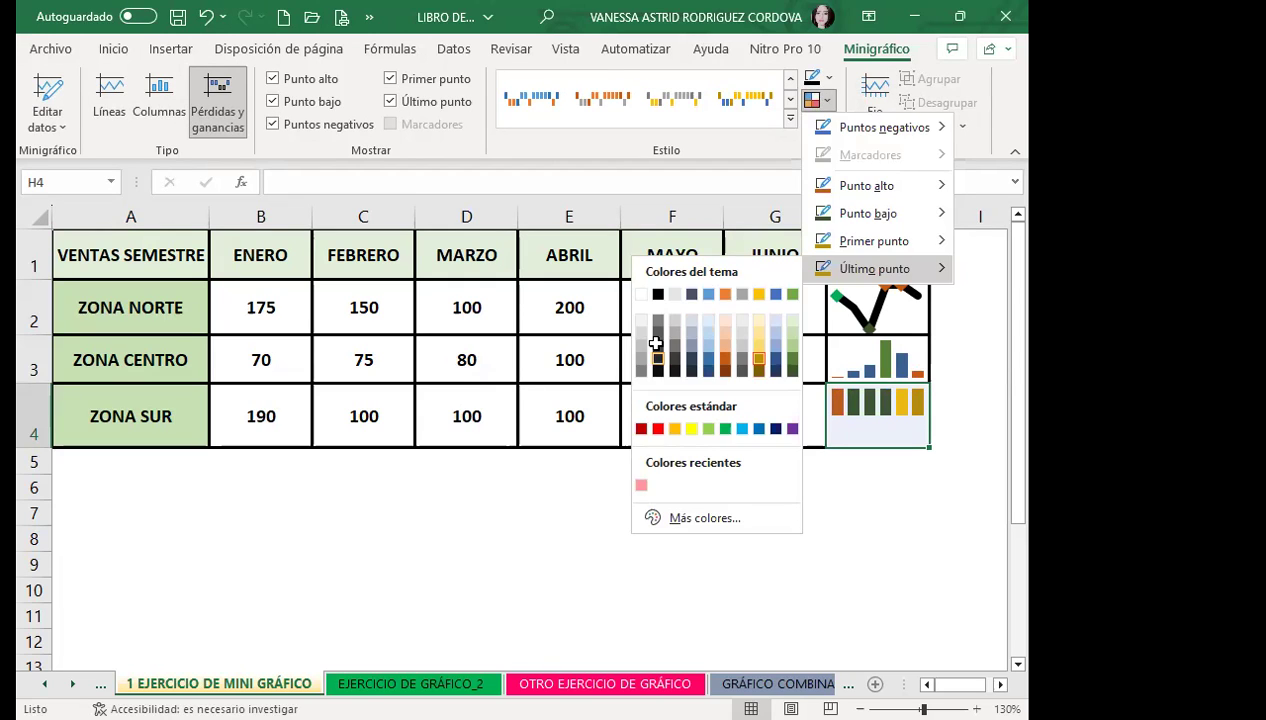
left_click(653, 360)
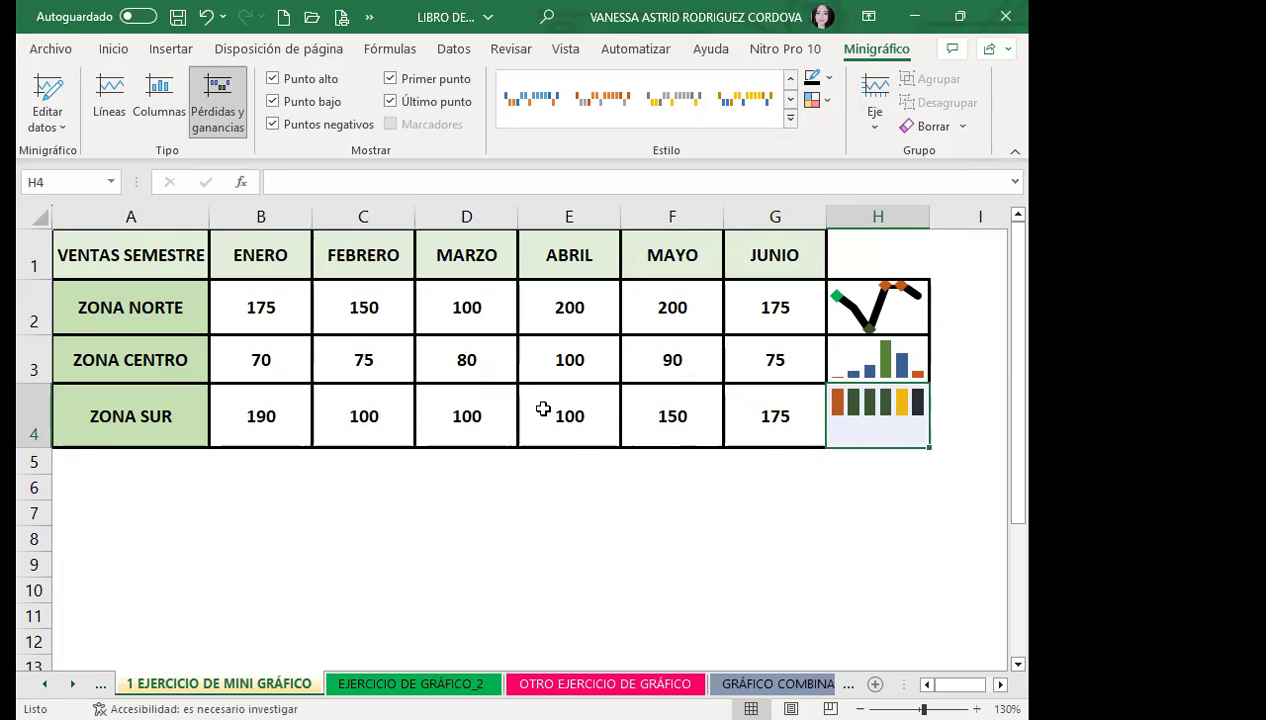
left_click(264, 421)
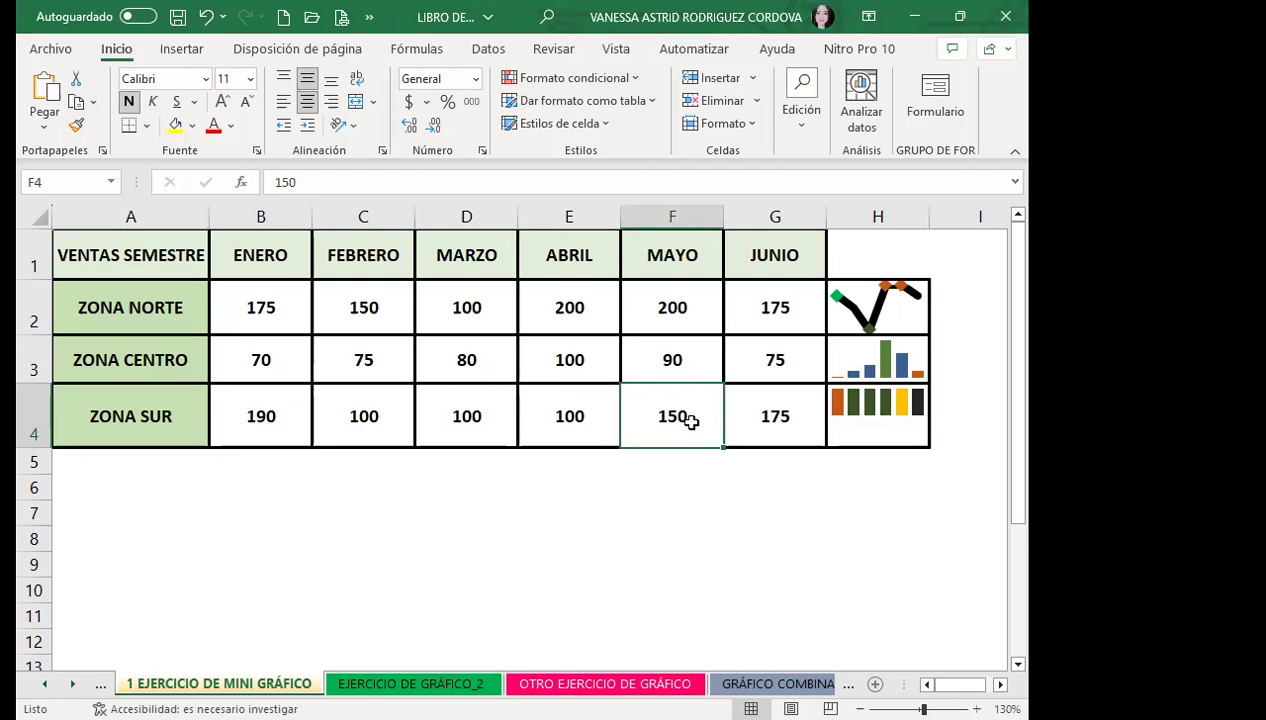
left_click(762, 420)
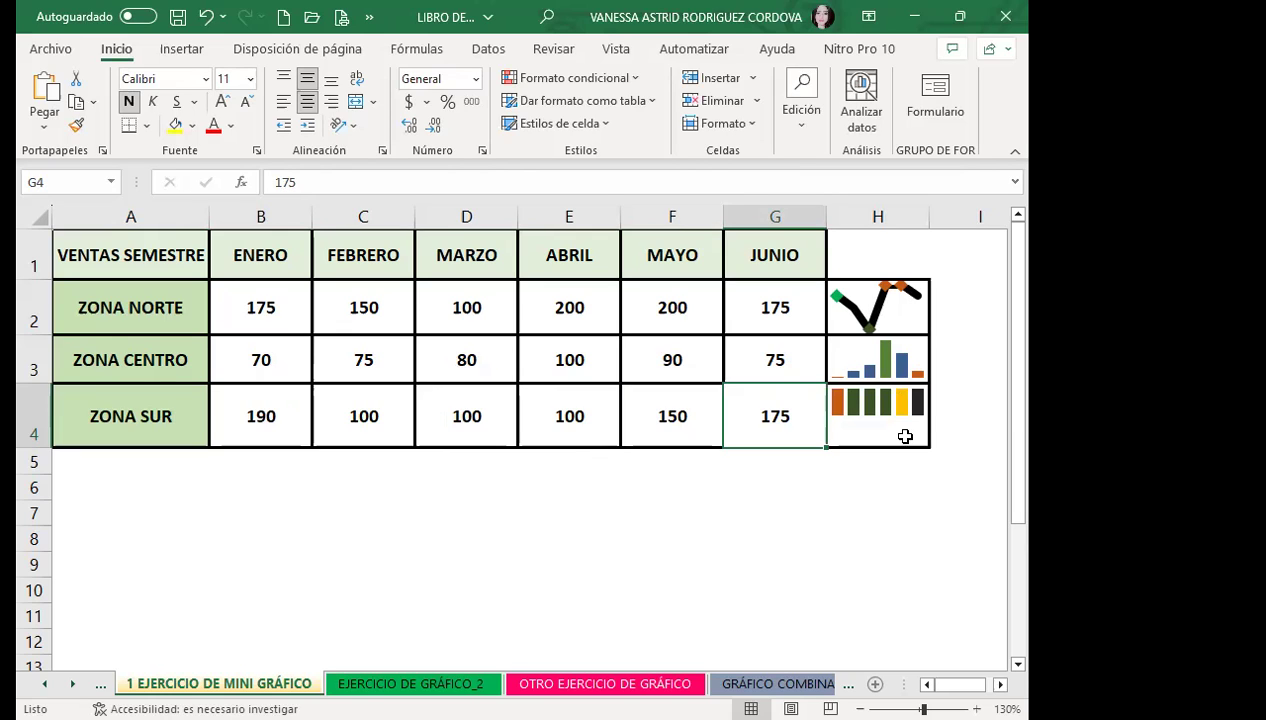
left_click(905, 437)
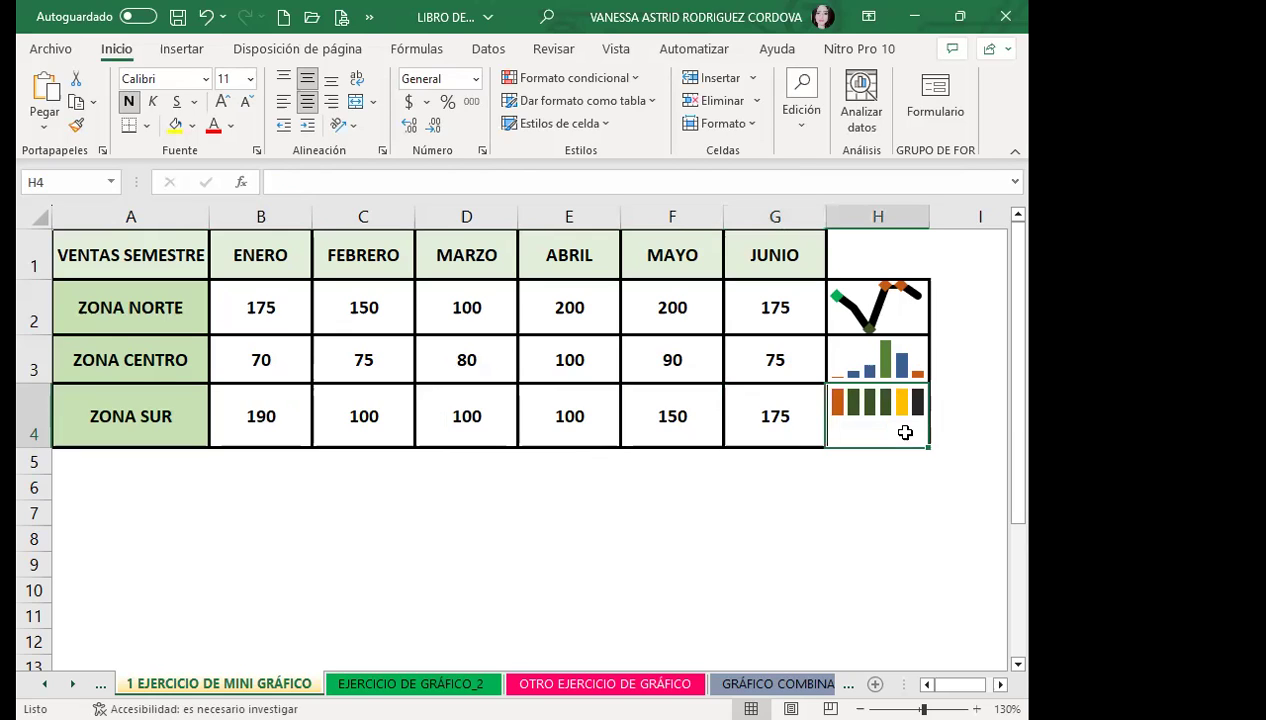
mouse_move(904, 310)
left_mouse_down()
mouse_move(913, 401)
mouse_move(856, 446)
mouse_move(863, 620)
left_mouse_up()
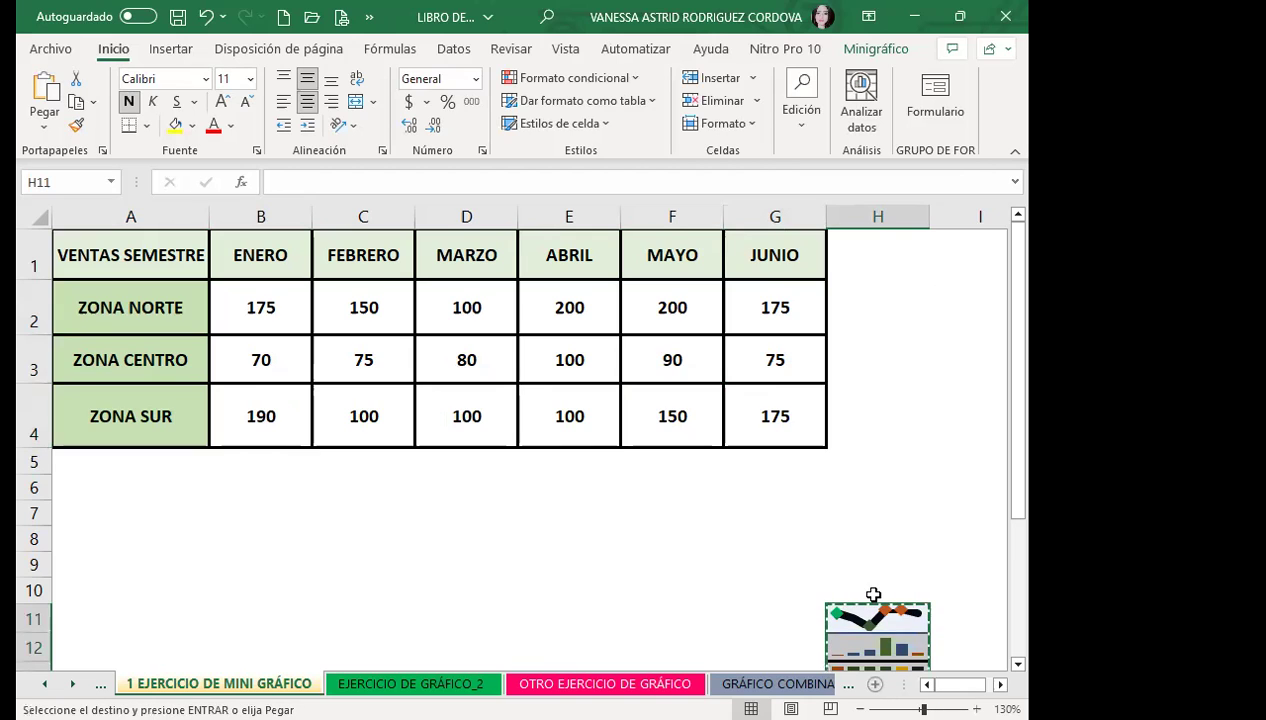
key("ctrl+z")
left_click(867, 512)
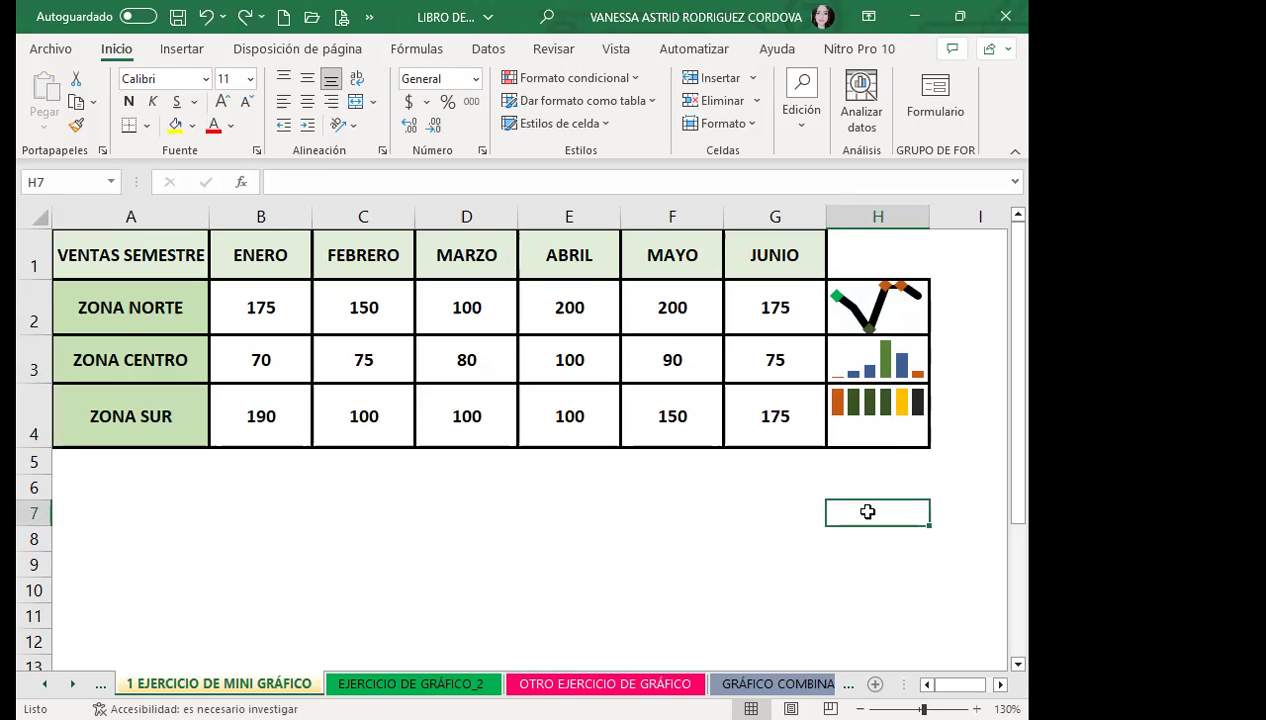
left_click(888, 310)
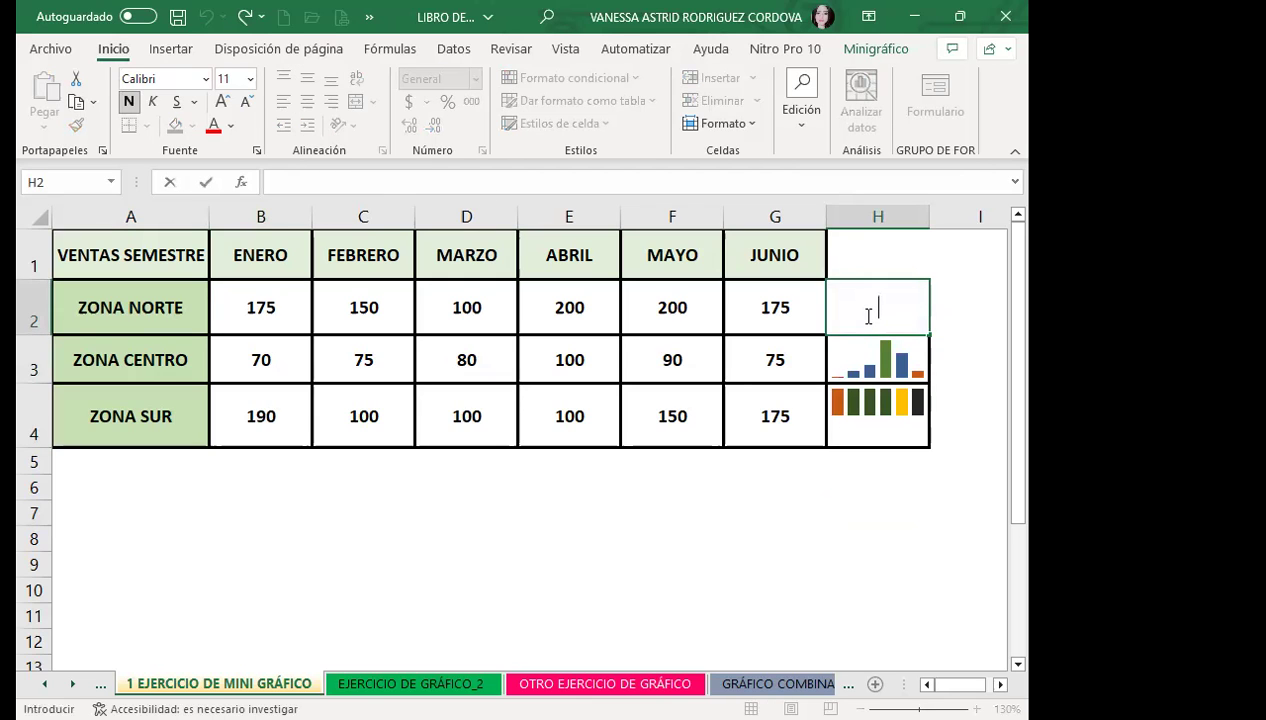
left_click(865, 360)
left_click(853, 400)
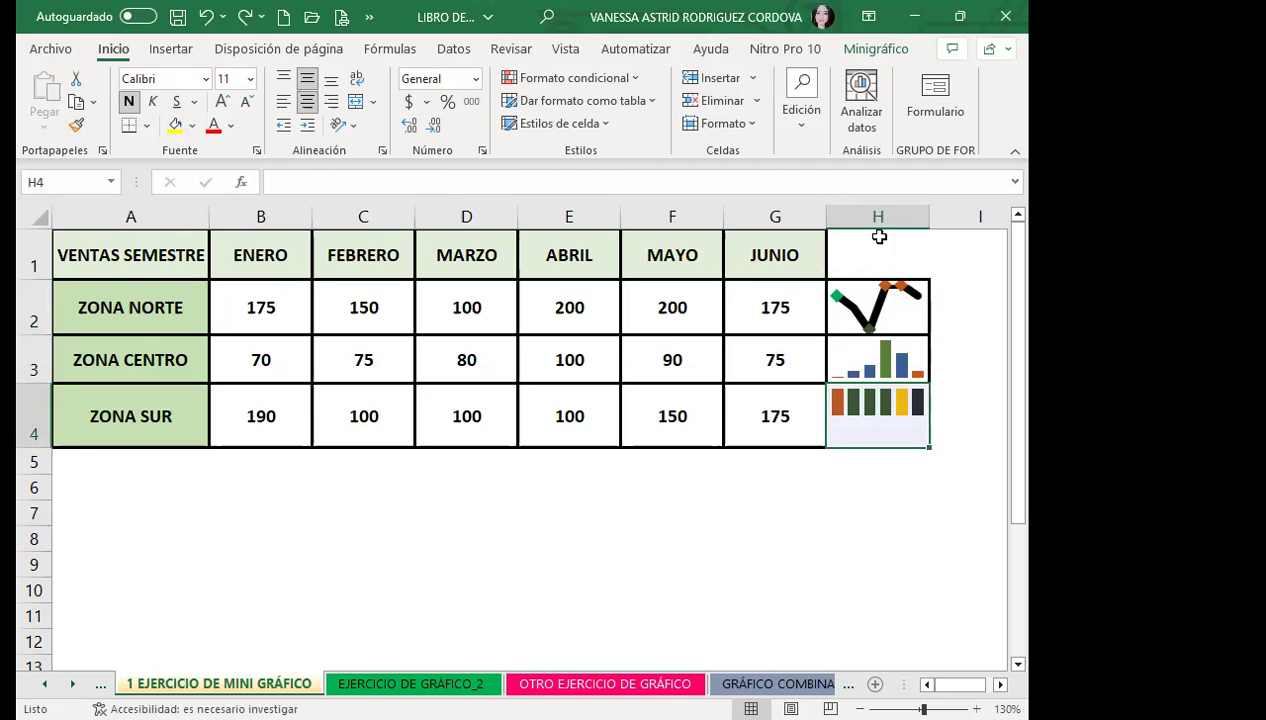
left_click(877, 49)
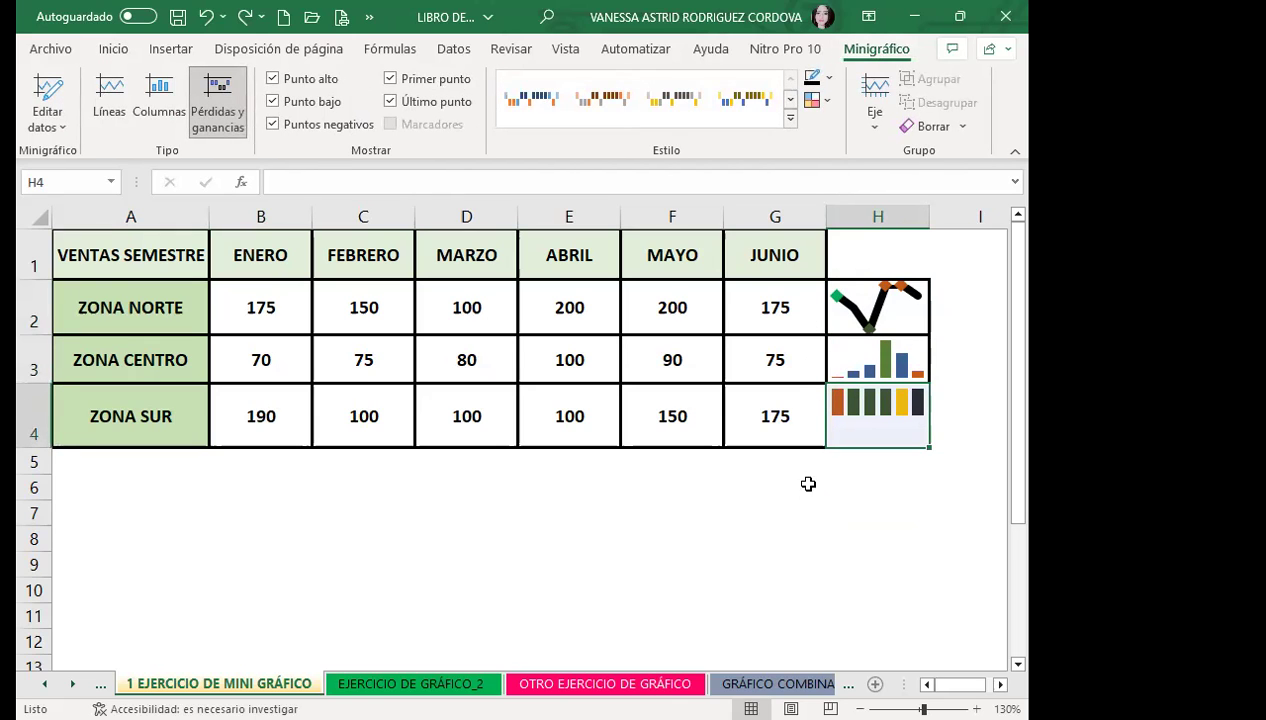
left_click(811, 528)
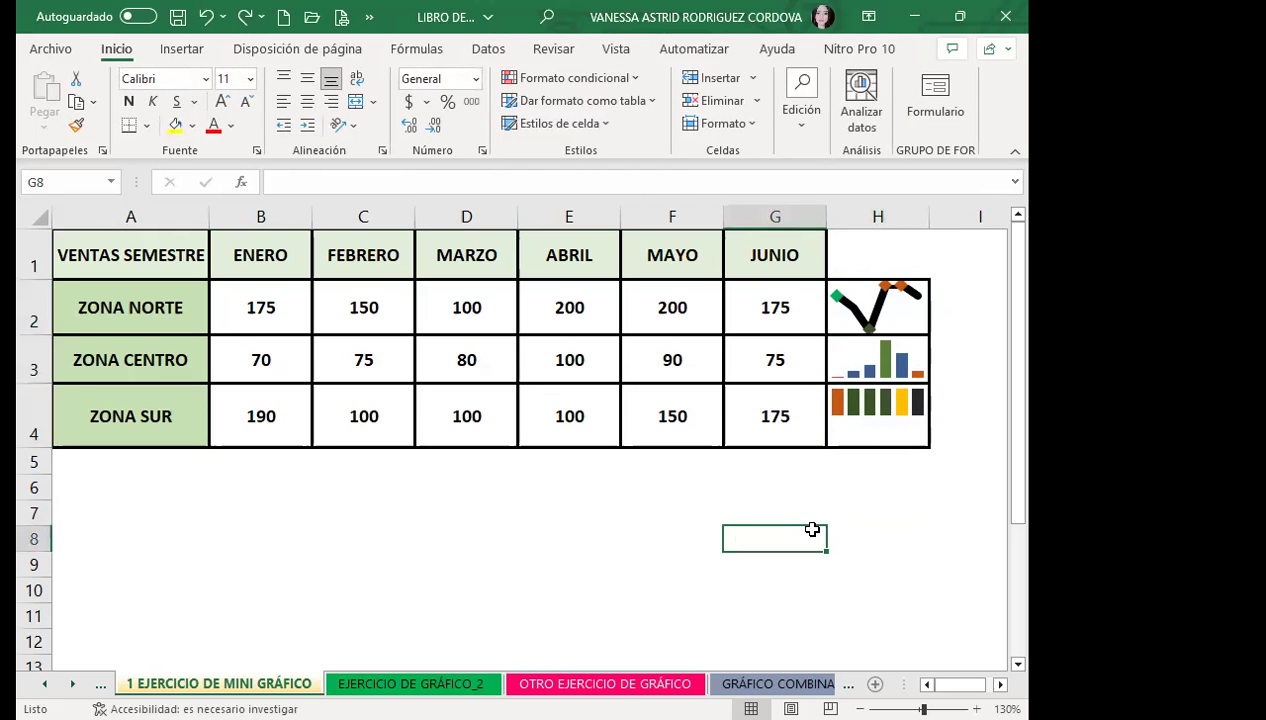
left_click(912, 349)
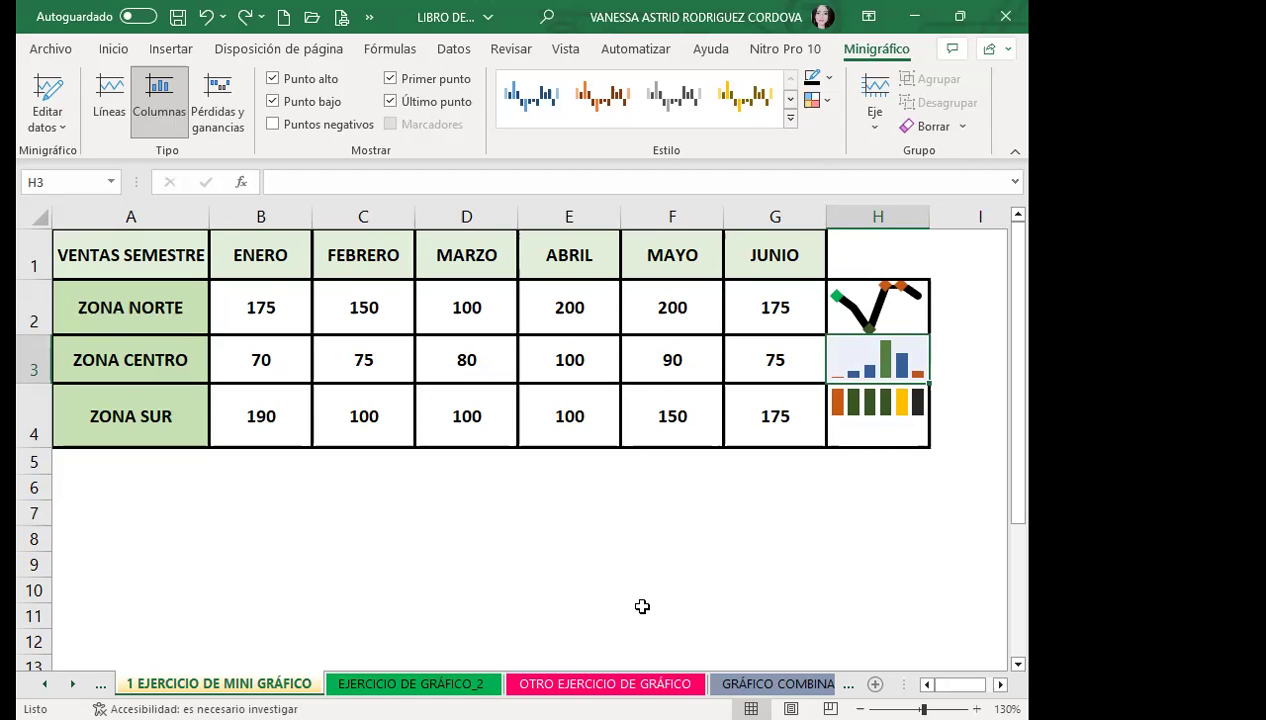
- Switch to the EJERCICIO DE GRÁFICO_2 sheet with Ctrl+PgDn
key("ctrl+Page_Down")
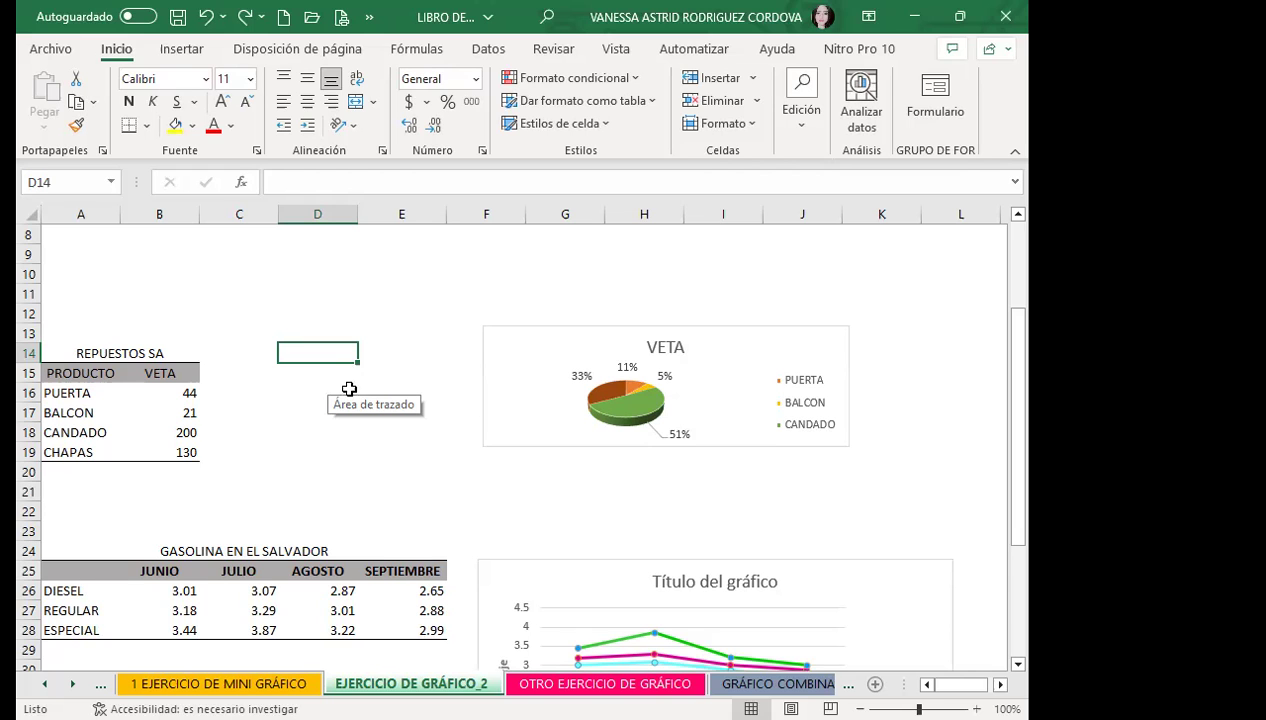
scroll(495, 610, "down", 2)
scroll(491, 521, "up", 4)
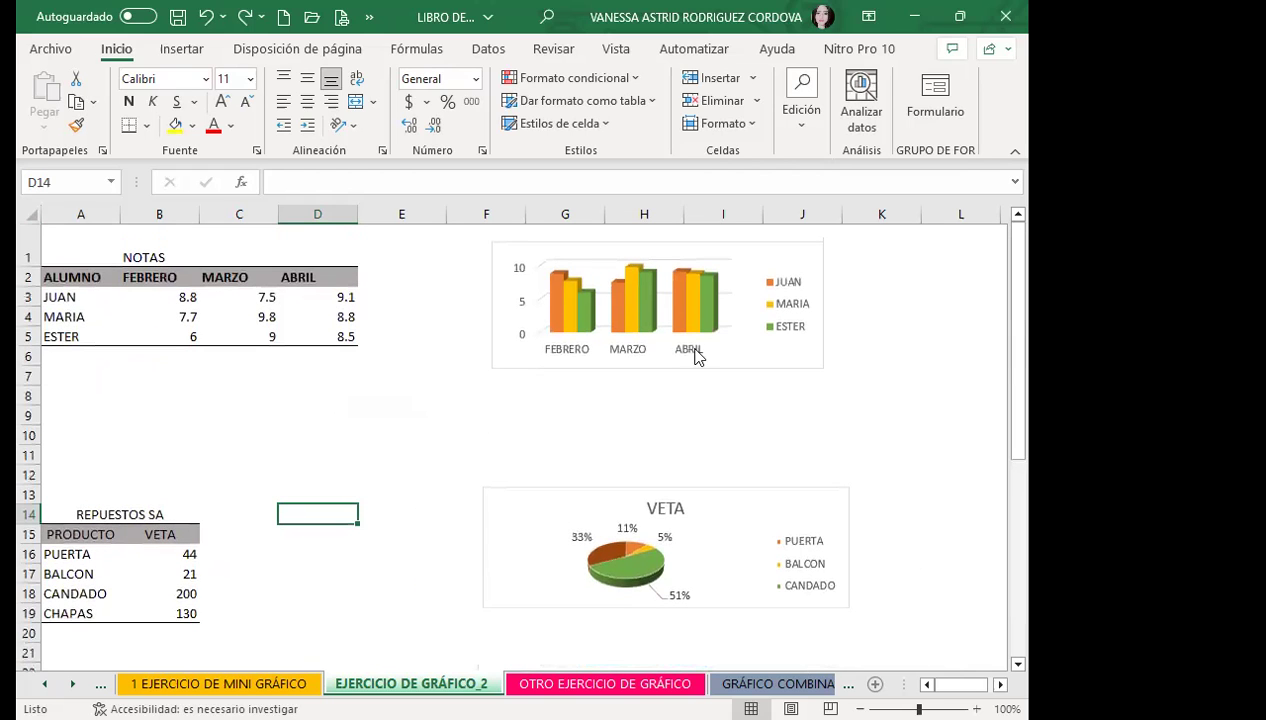
left_click(761, 355)
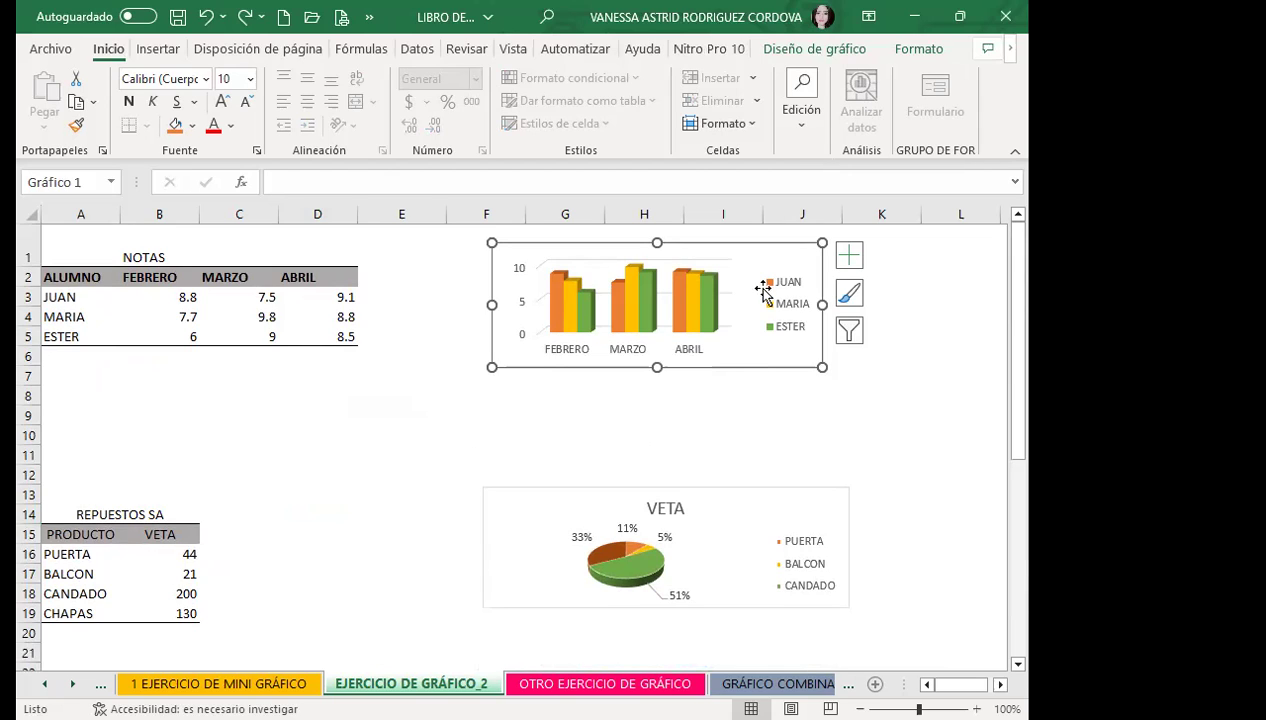
scroll(820, 446, "down", 2)
scroll(749, 531, "down", 1)
scroll(609, 617, "down", 2)
scroll(603, 594, "down", 1)
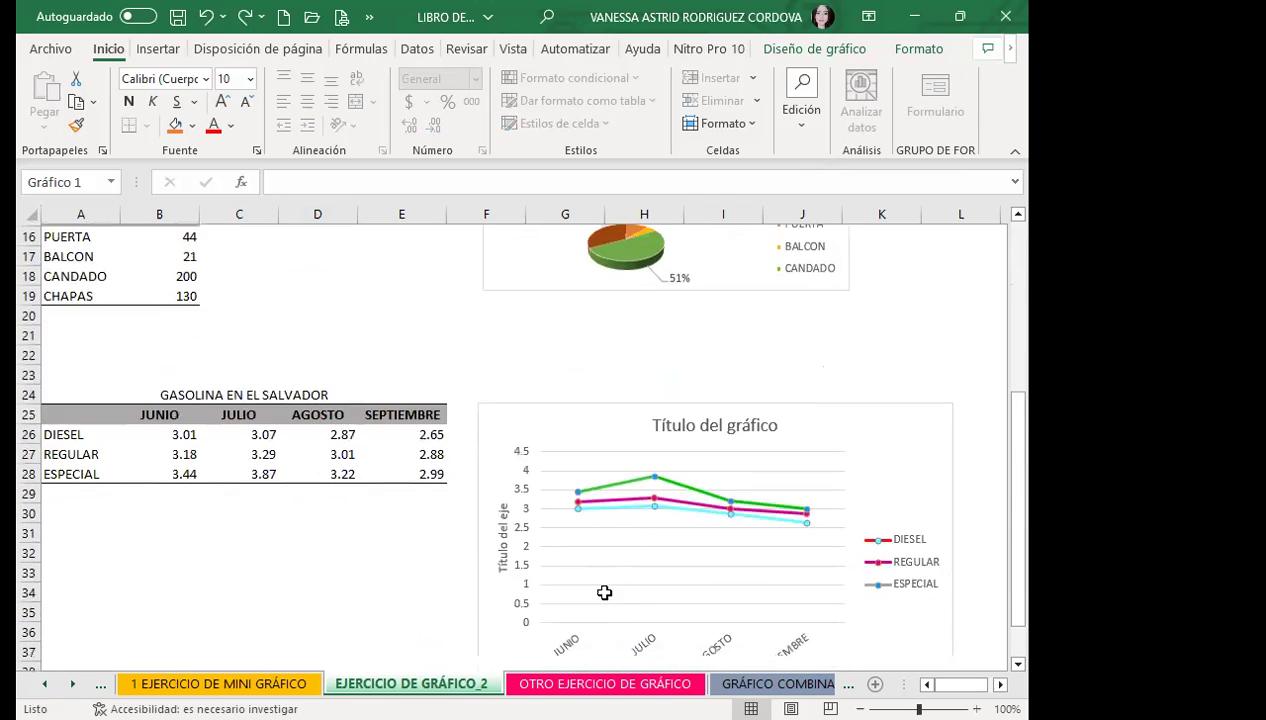
scroll(640, 560, "up", 2)
scroll(700, 460, "up", 3)
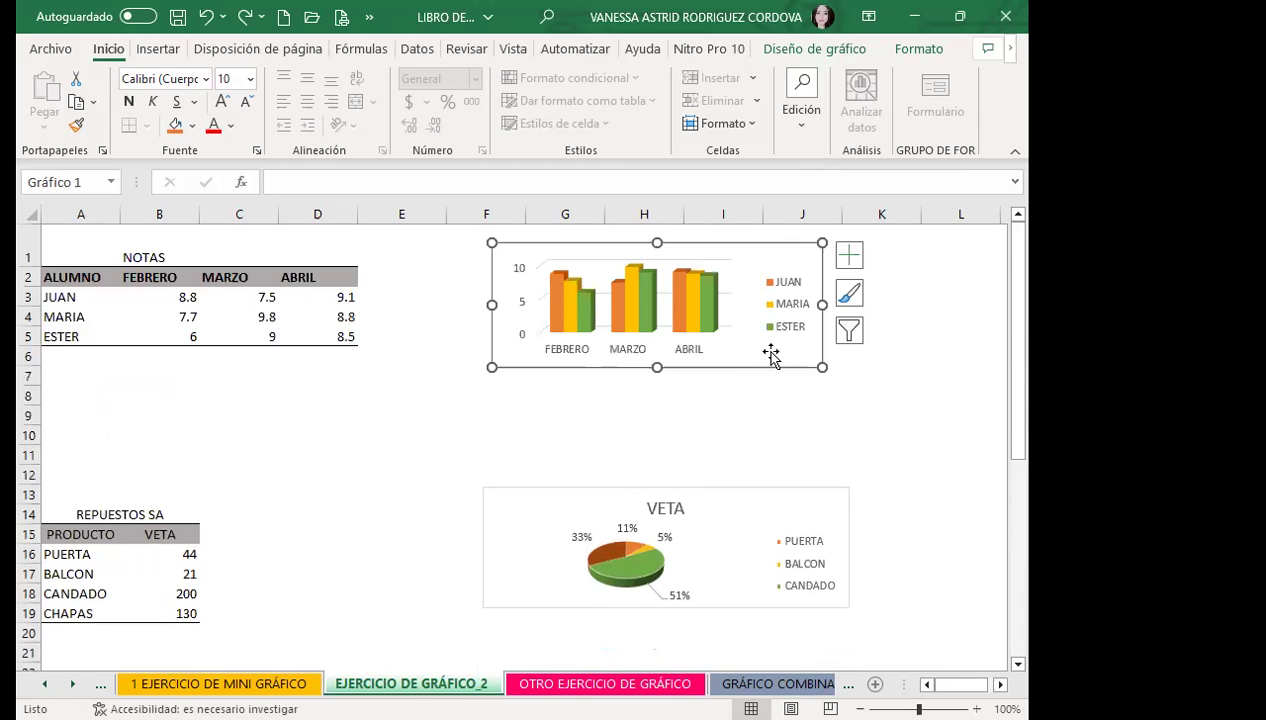
- Move the NOTAS column chart slightly left and enlarge it to span roughly columns F–K
mouse_move(770, 360)
left_mouse_down()
mouse_move(755, 362)
mouse_move(860, 446)
left_mouse_up()
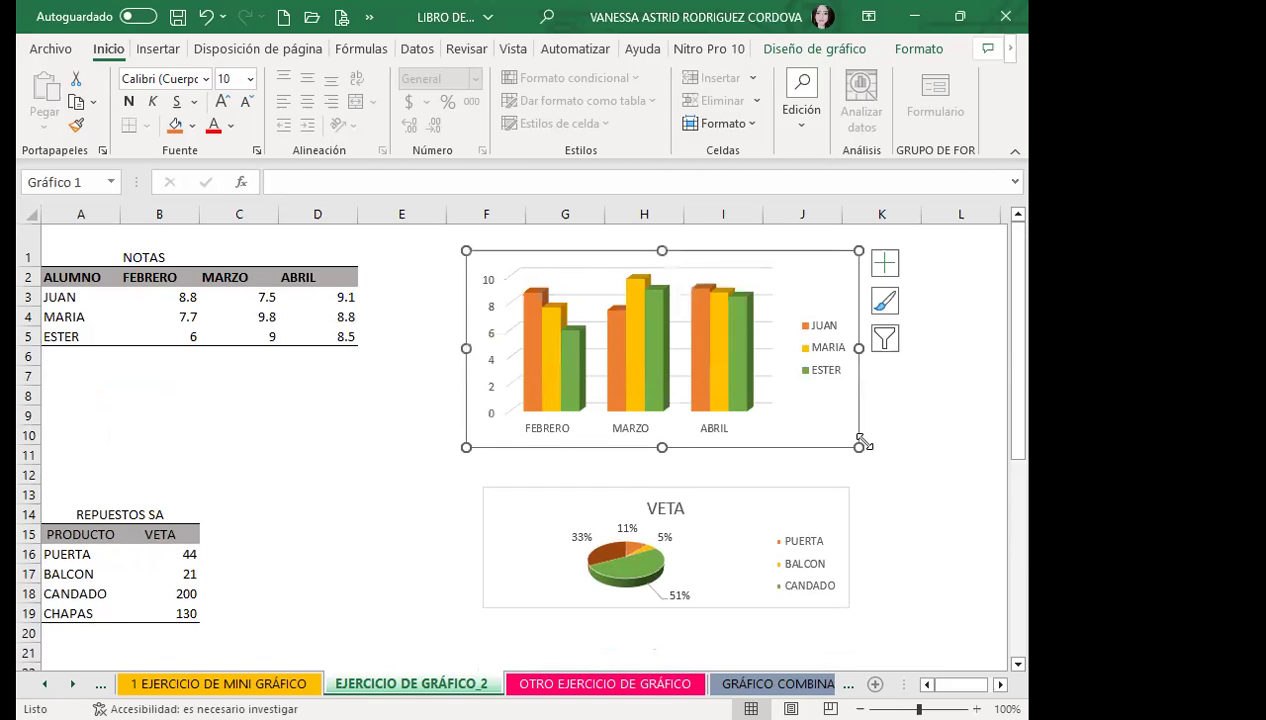
left_click_drag(860, 446, 823, 363)
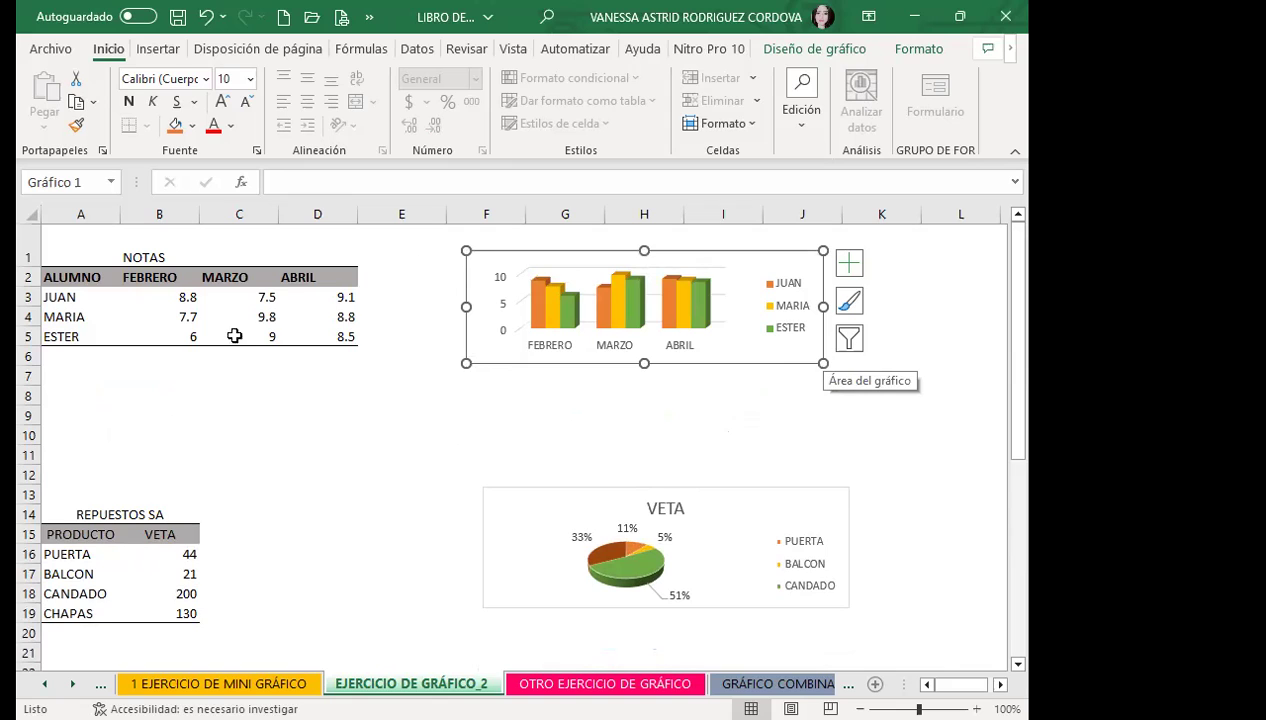
left_click_drag(824, 362, 849, 445)
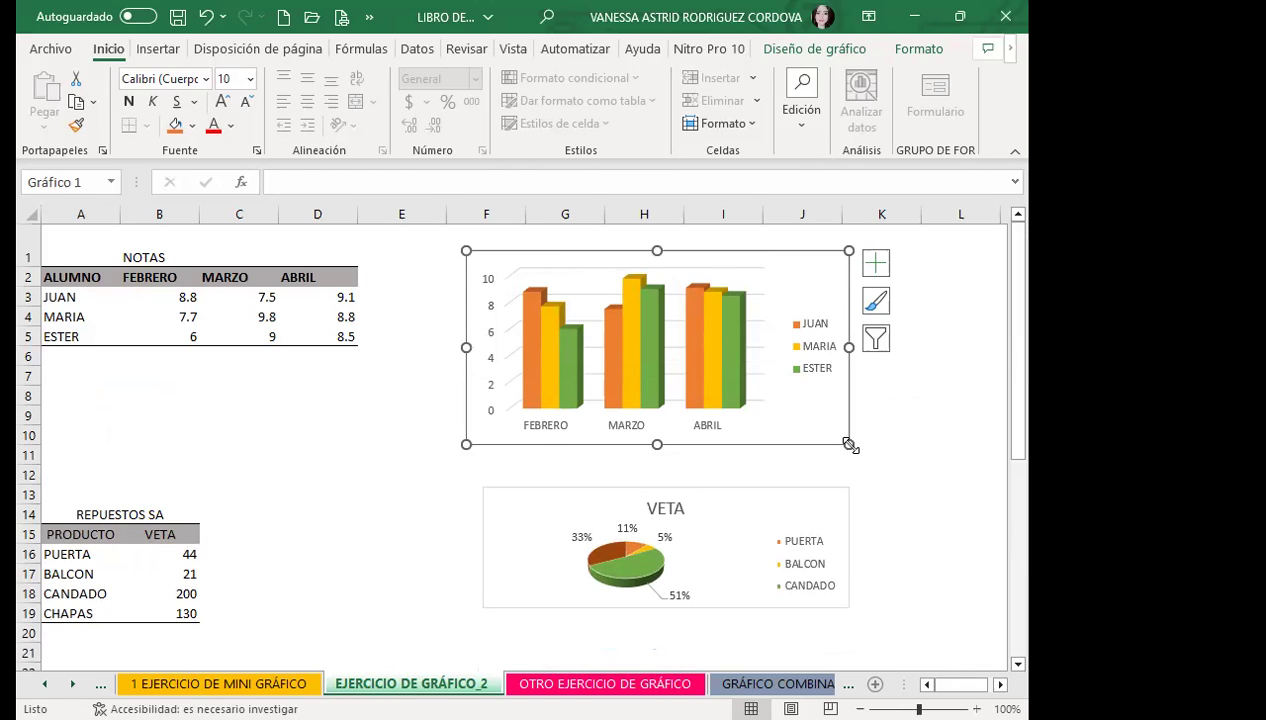
left_click_drag(849, 445, 812, 352)
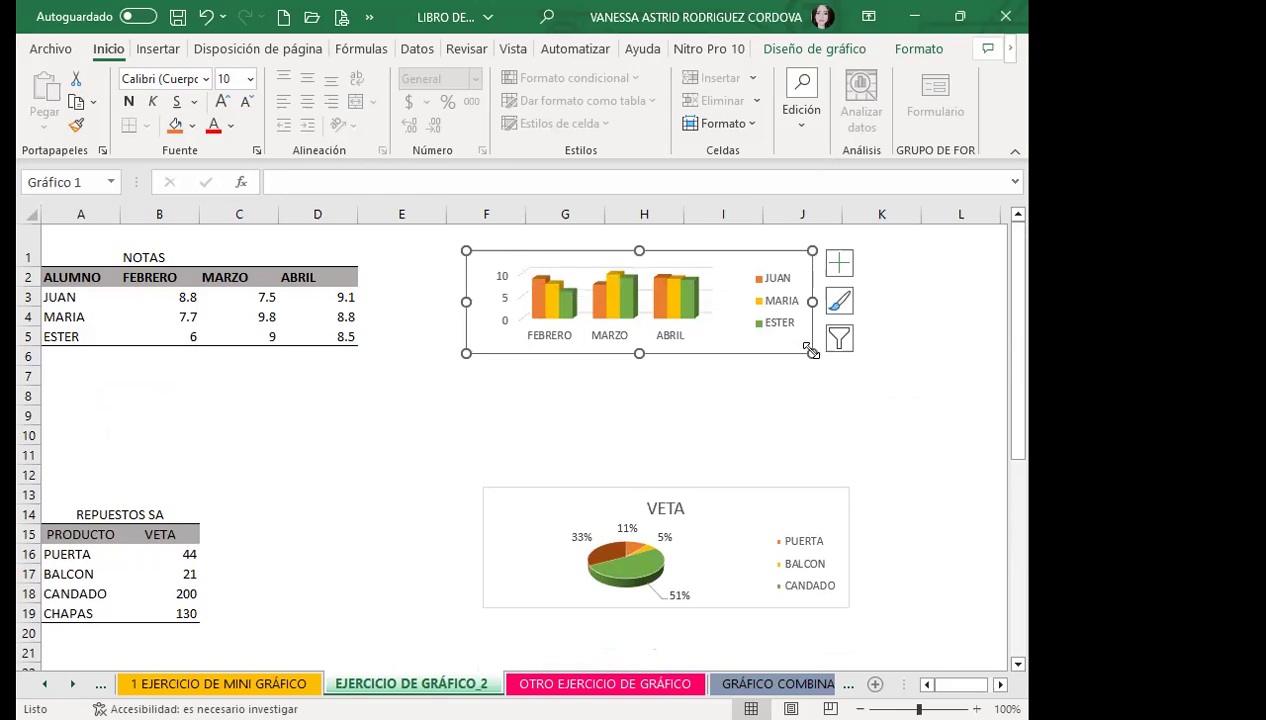
left_click_drag(812, 352, 855, 452)
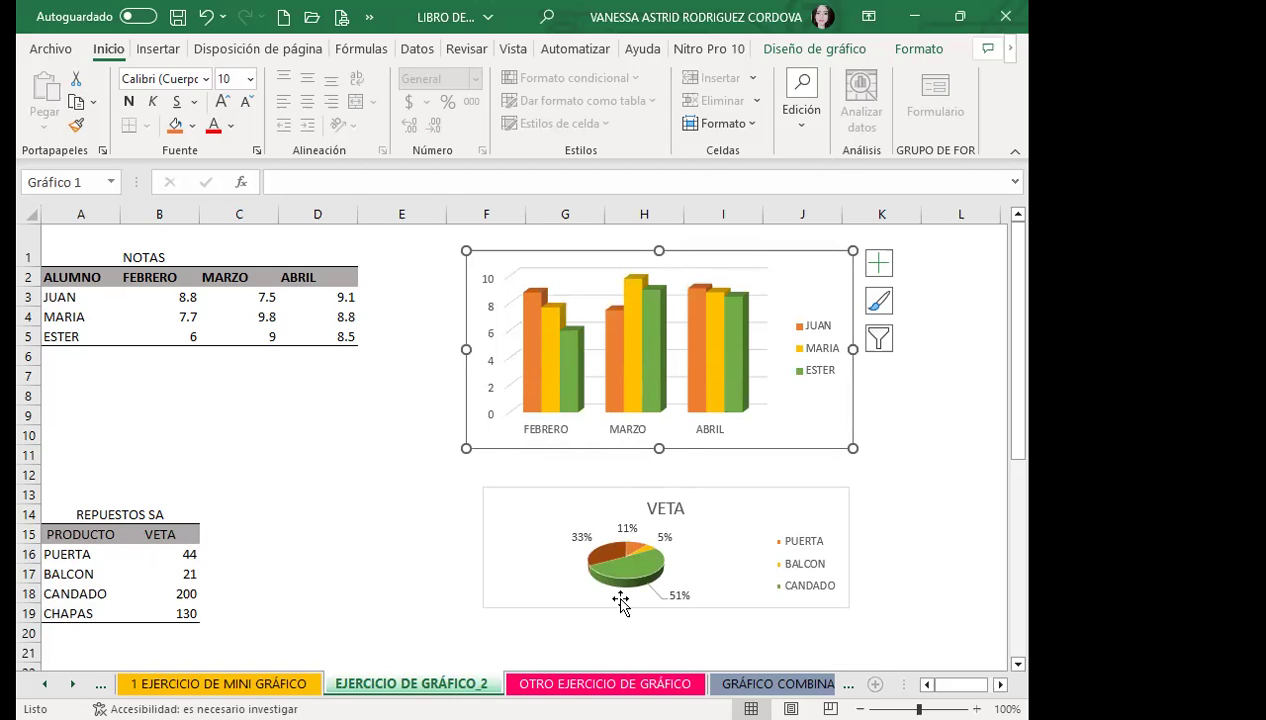
- Insert a blank sheet with Shift+F11, name it MOVER GRÁFICA, and return to EJERCICIO DE GRÁFICO_2
key("shift+F11")
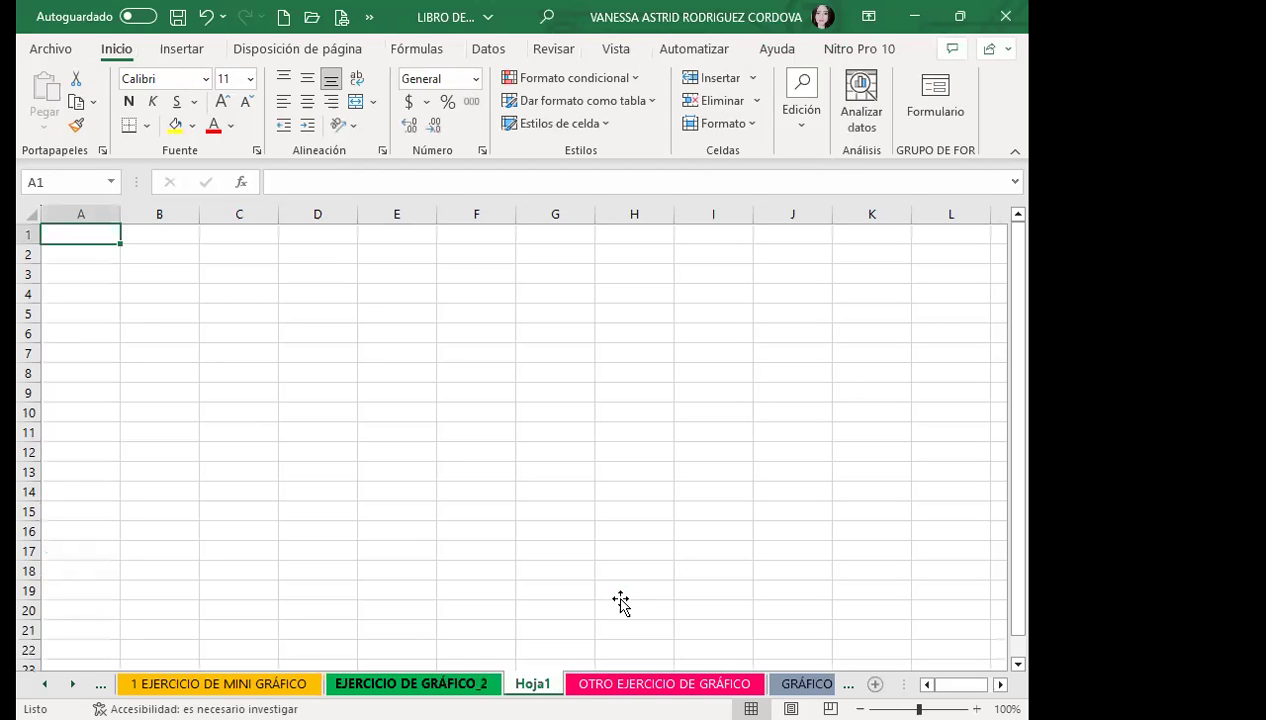
key("ctrl+Page_Up")
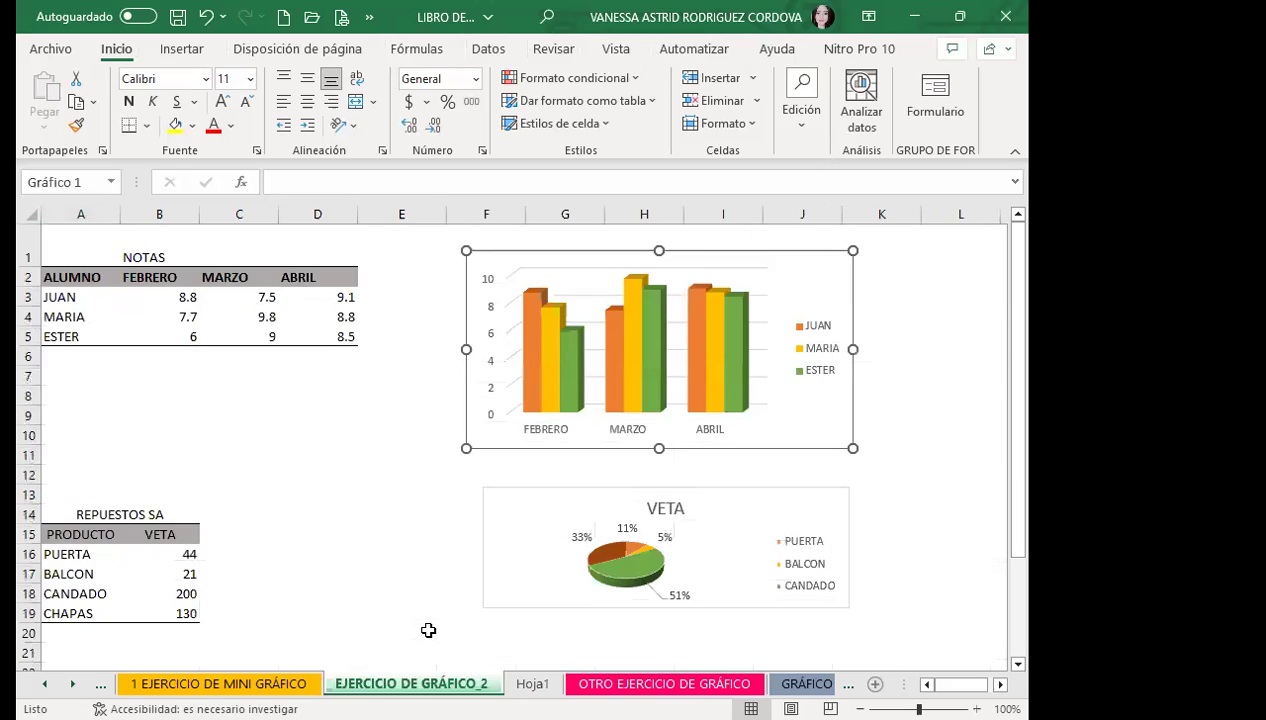
key("ctrl+Page_Down")
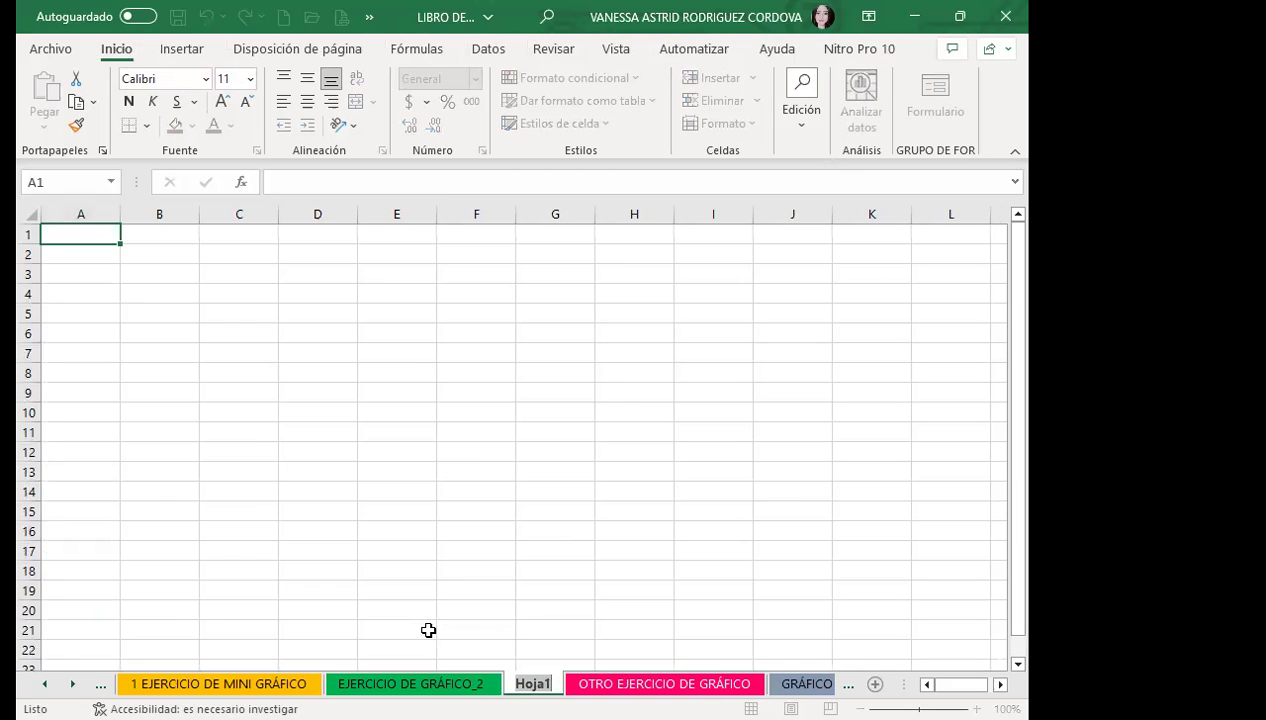
type("MOVER GRÁFICA")
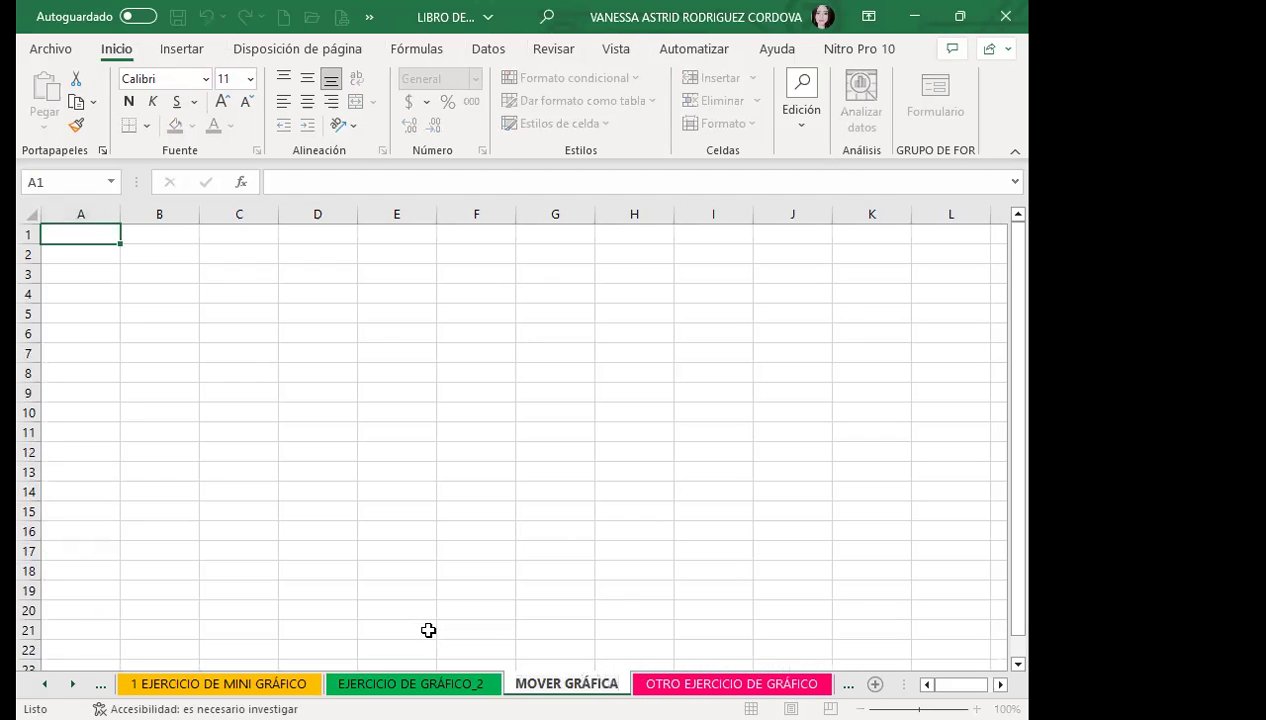
left_click(537, 554)
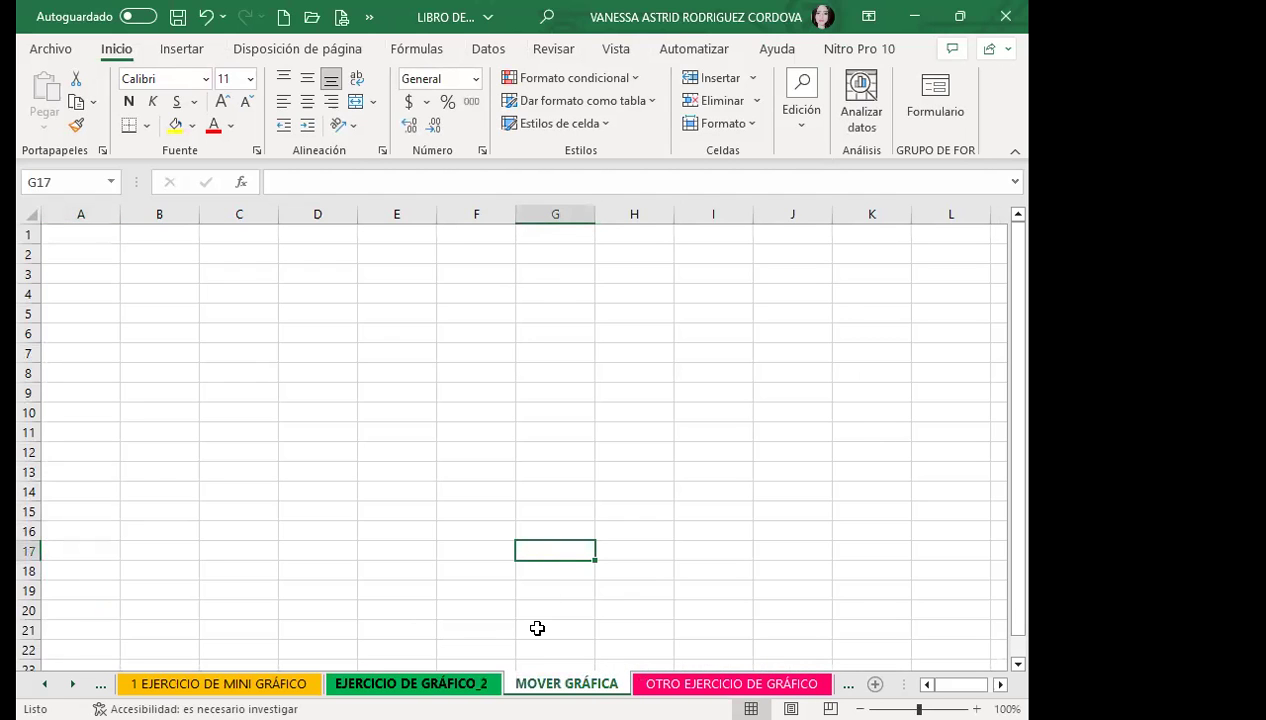
key("ctrl+Page_Up")
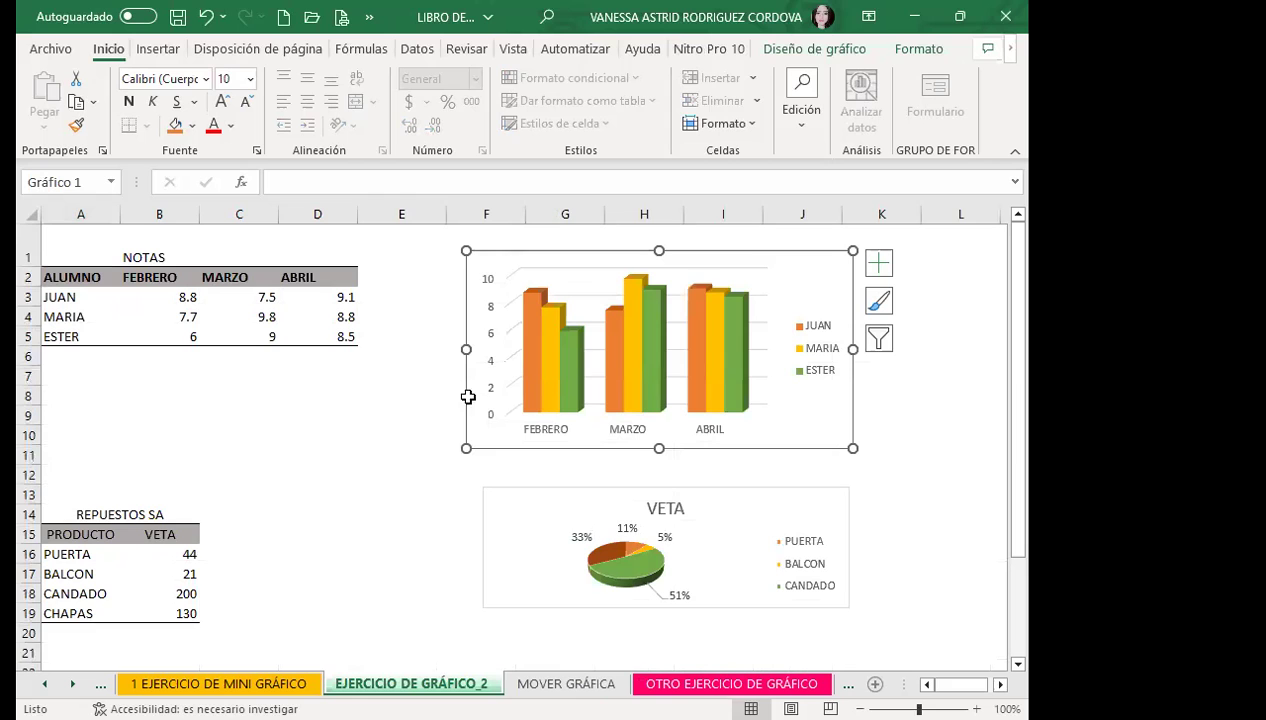
- Click through the NOTAS column chart's axis labels and ESTER series, then the VETA pie chart
left_click(504, 426)
left_click(570, 362)
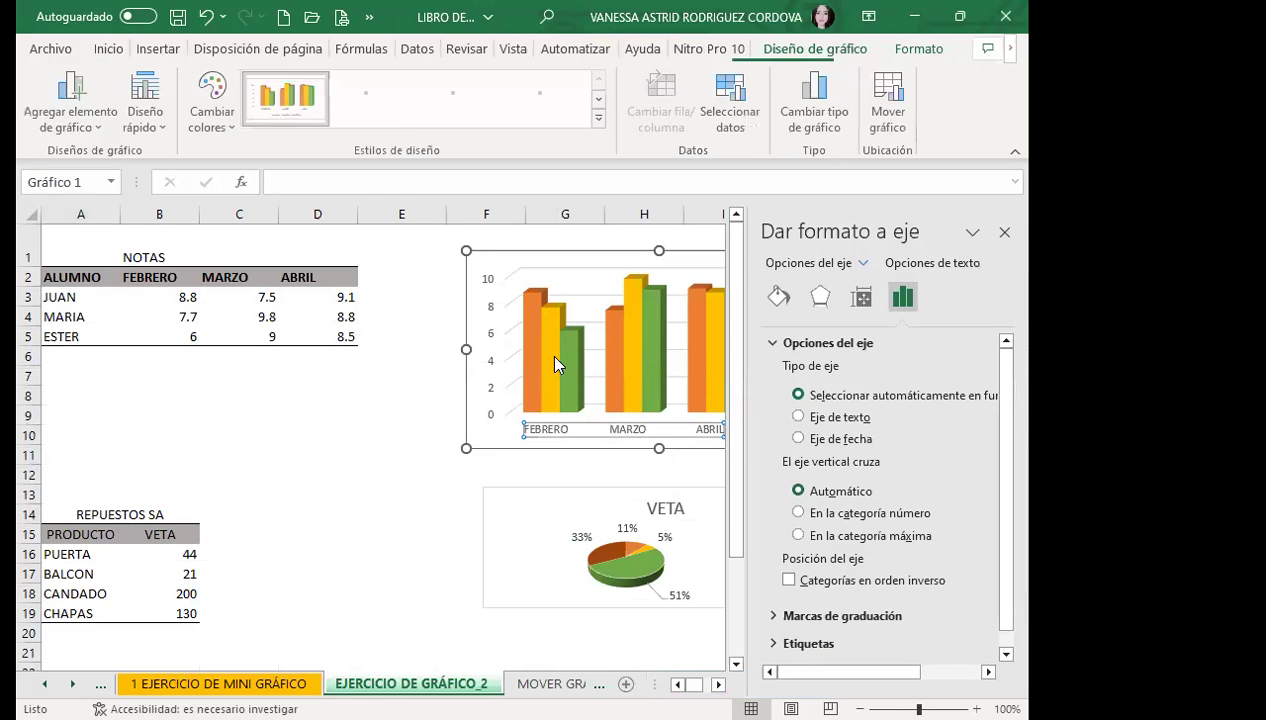
left_click(1005, 232)
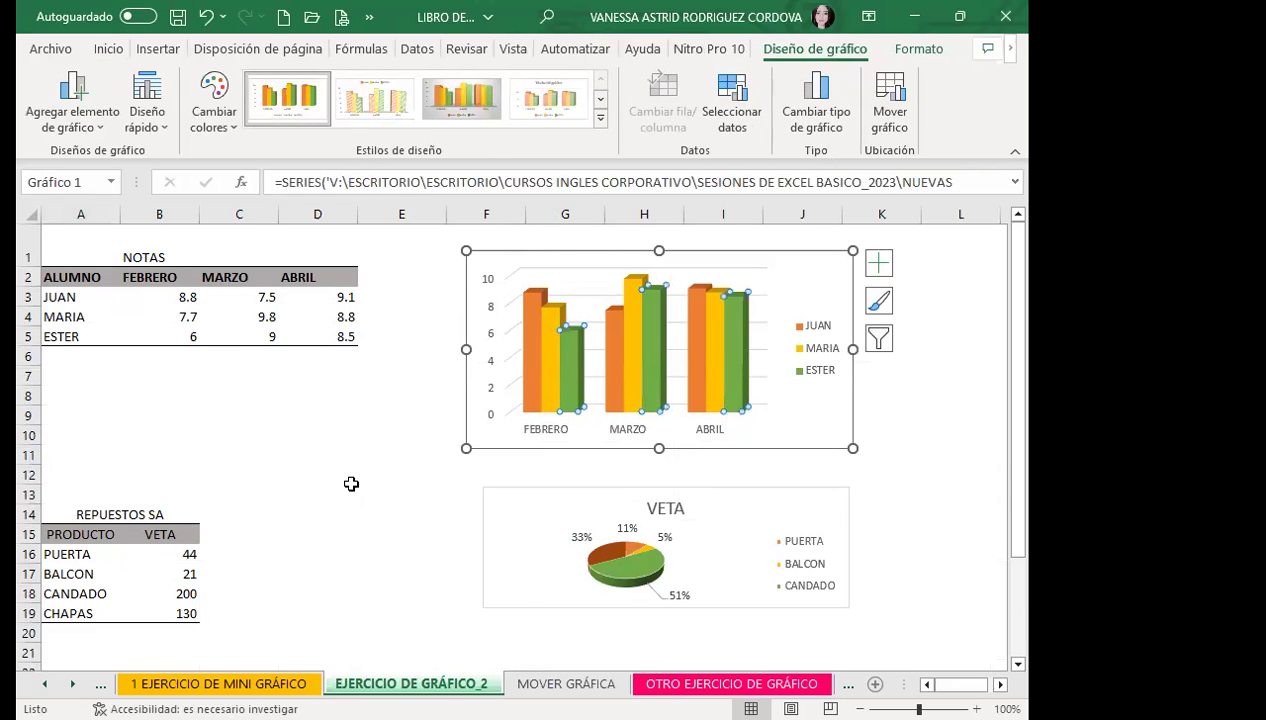
scroll(480, 490, "down", 3)
left_click(541, 408)
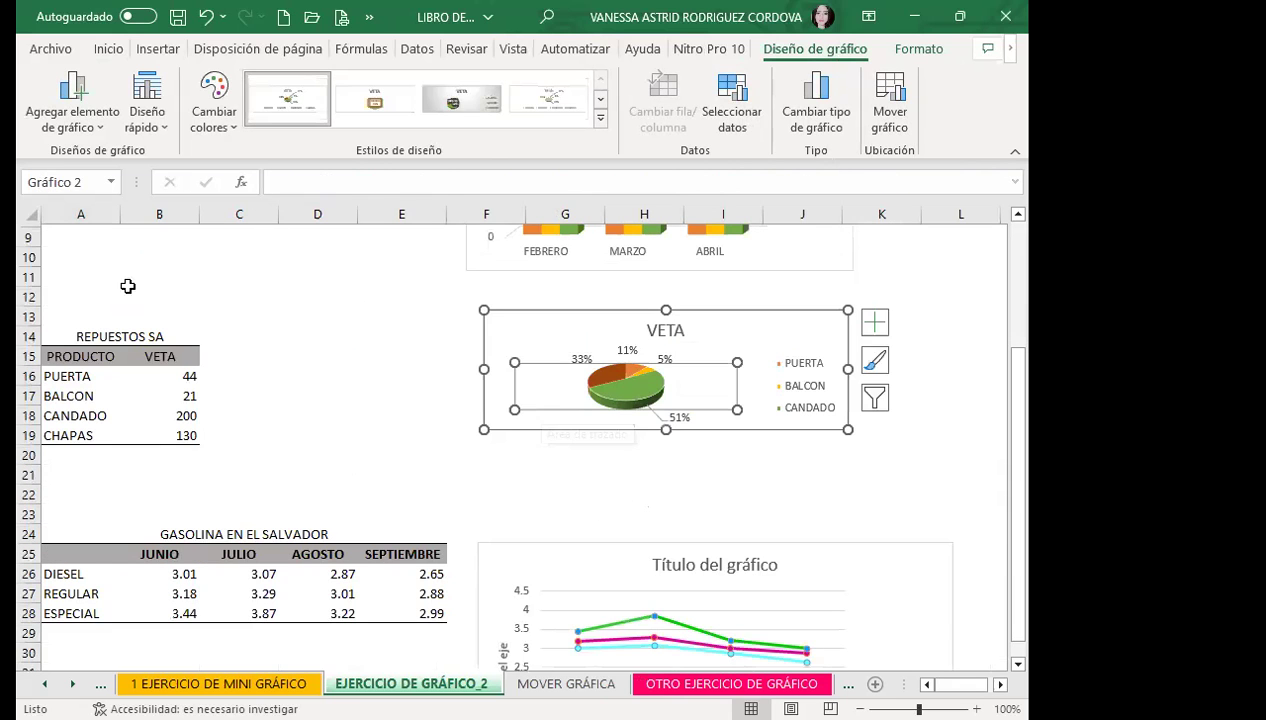
left_click(113, 396)
- Check the GASOLINA line chart, then select the NOTAS column chart and show Diseño de gráfico
scroll(114, 395, "down", 1)
scroll(114, 395, "down", 2)
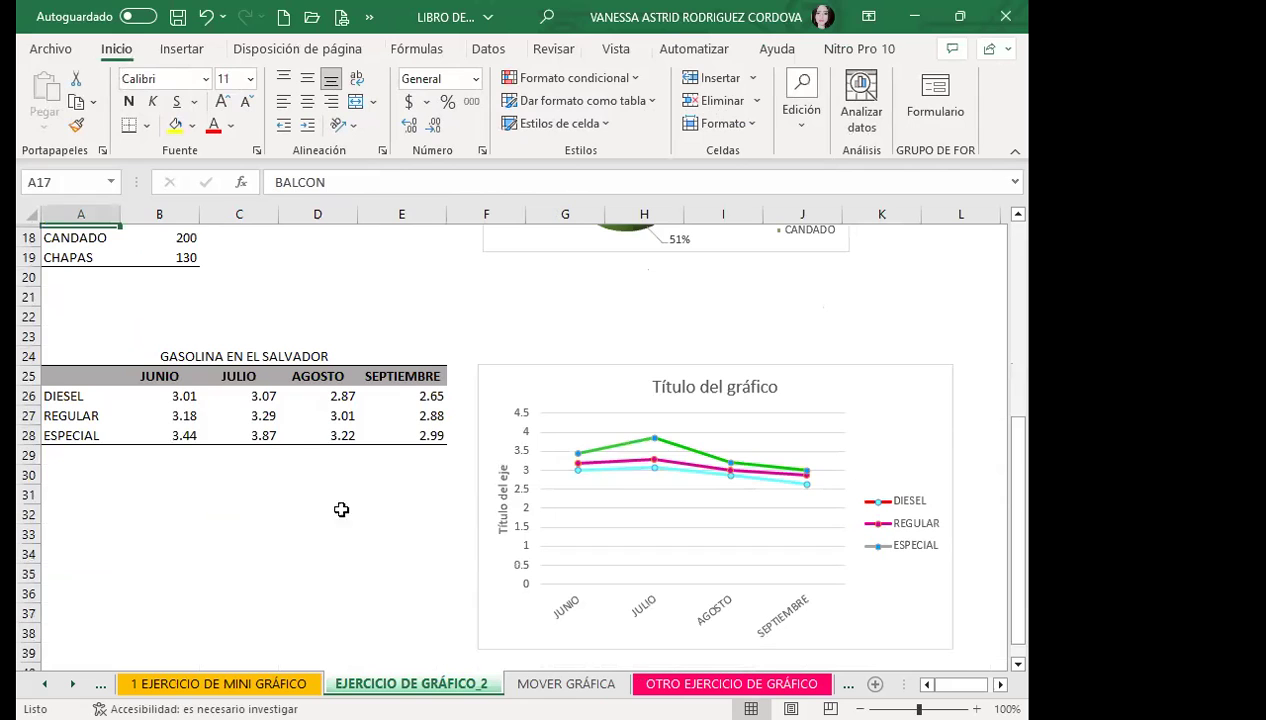
left_click(505, 618)
left_click(208, 399)
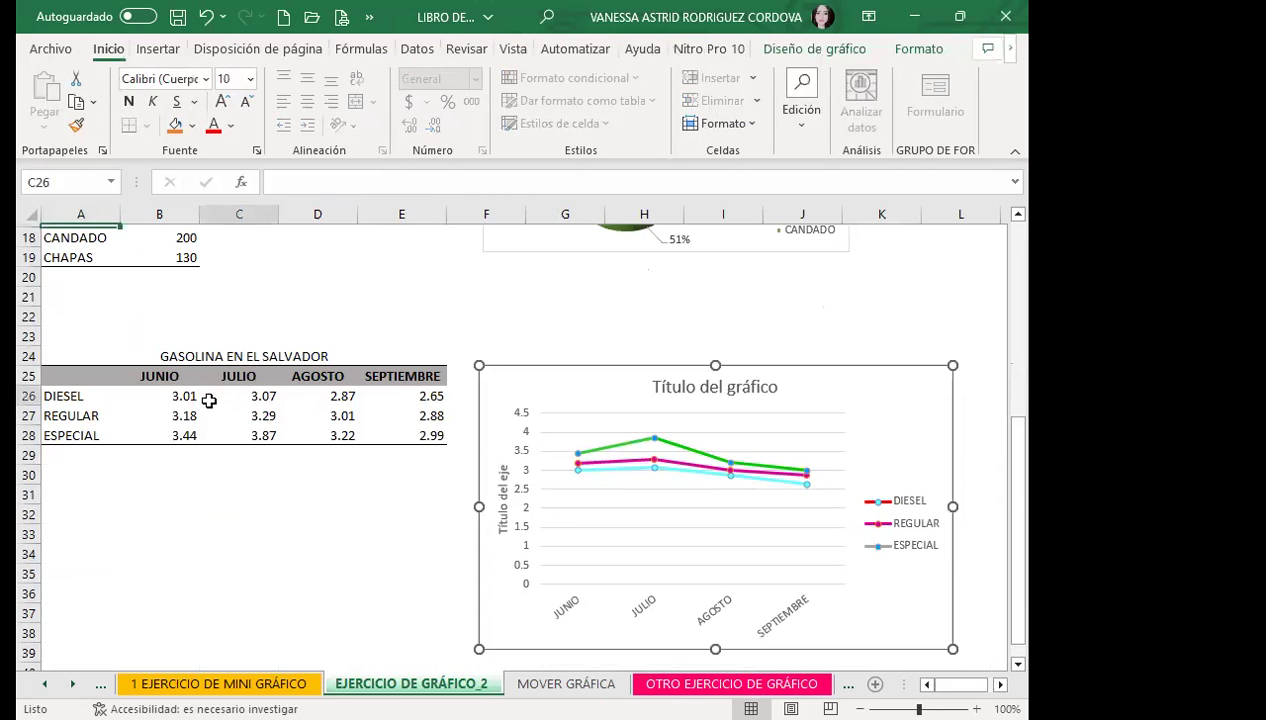
scroll(660, 440, "up", 6)
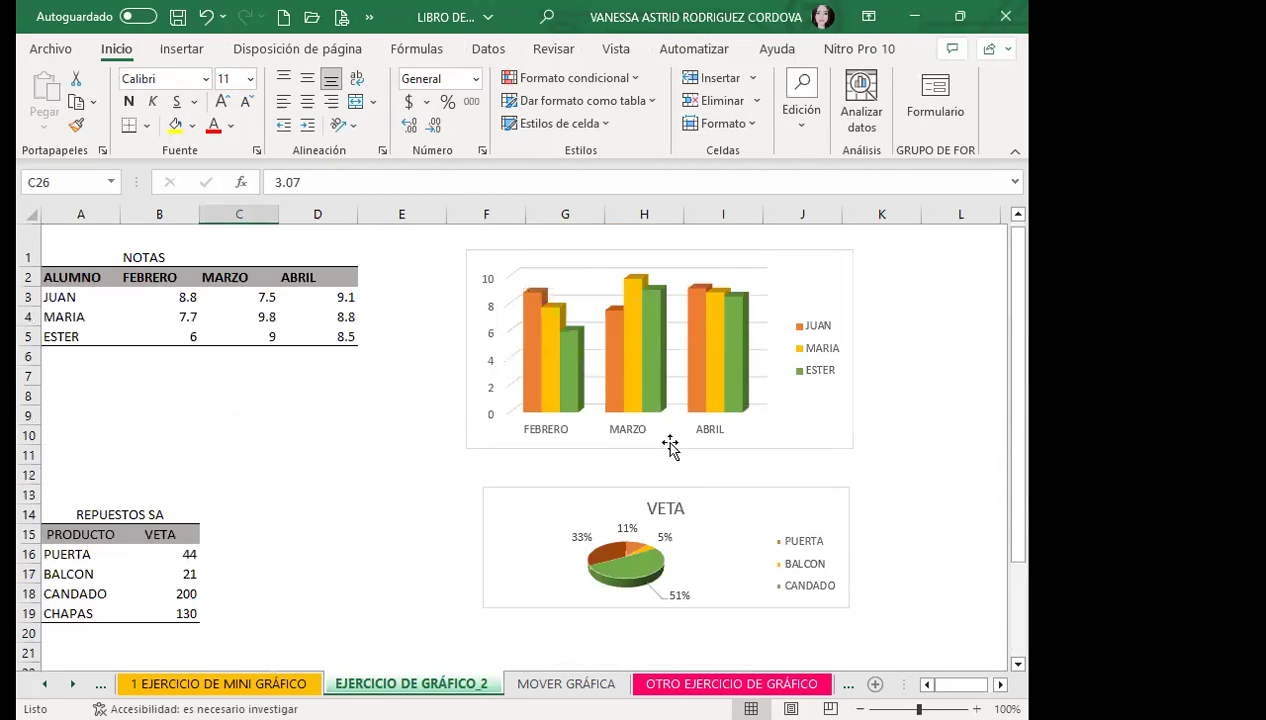
left_click(815, 423)
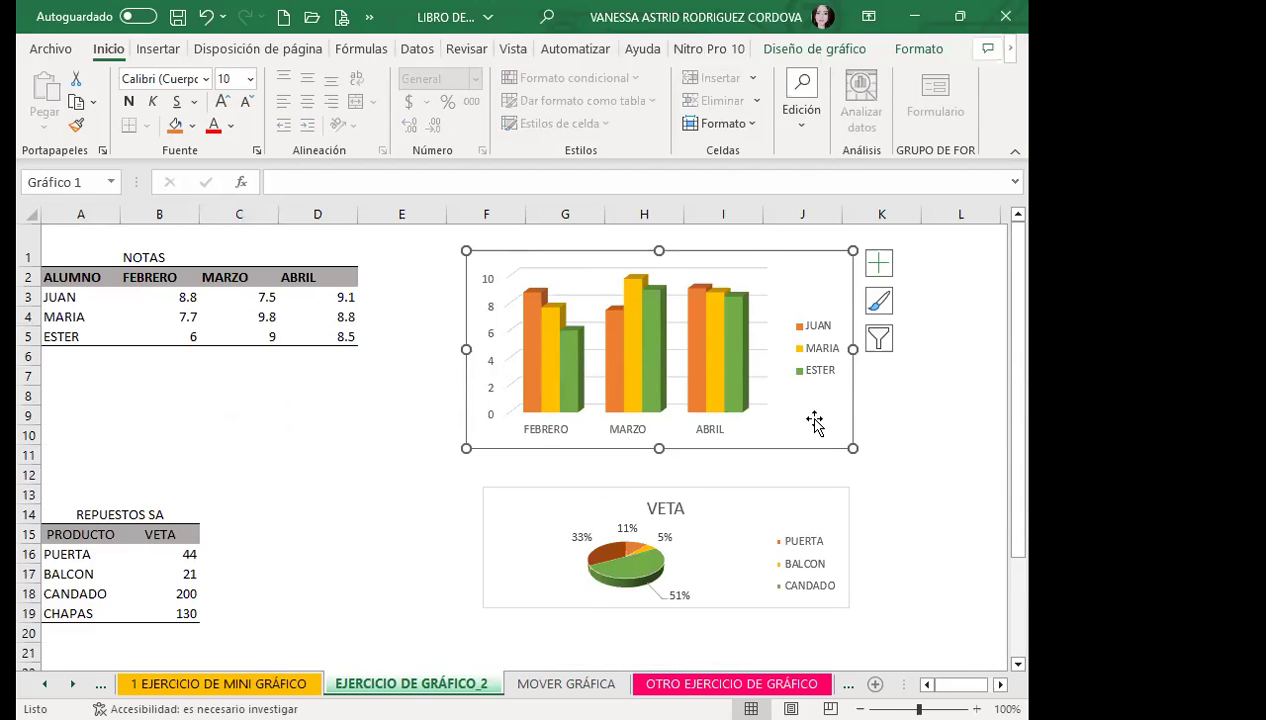
left_click(788, 49)
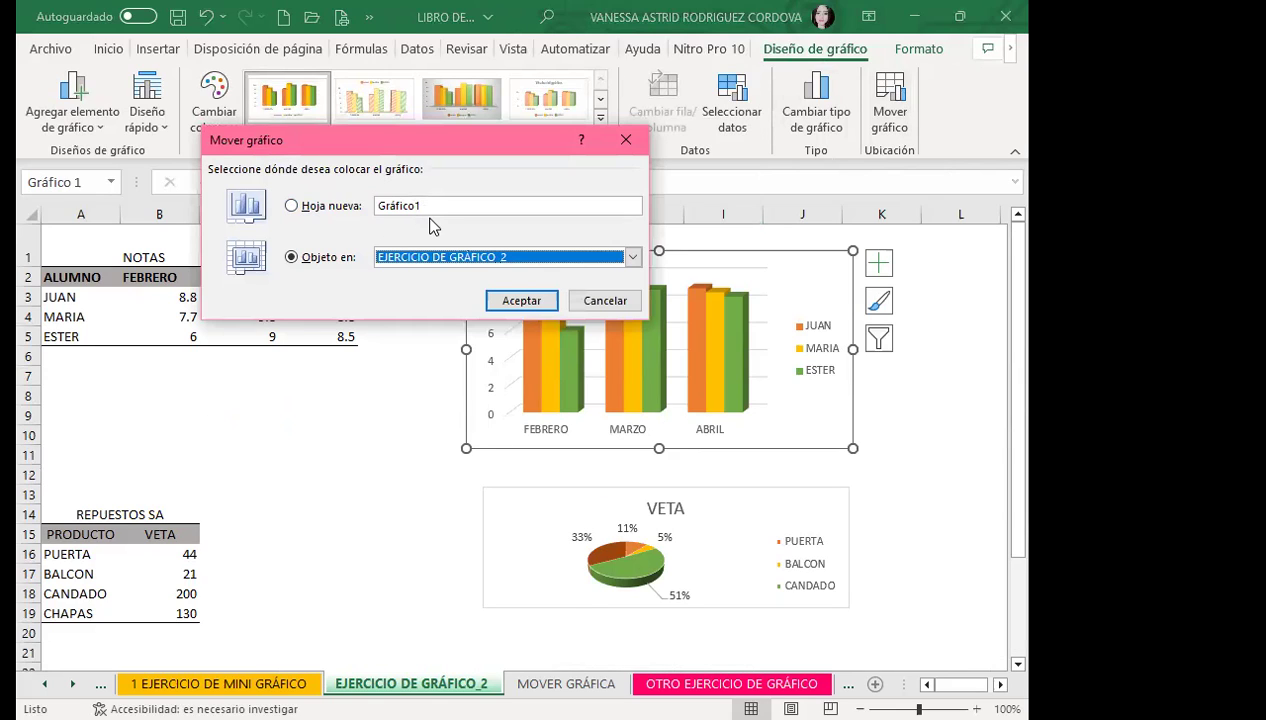
- In Mover gráfico choose Objeto en: MOVER GRÁFICA and confirm the move
left_click(632, 258)
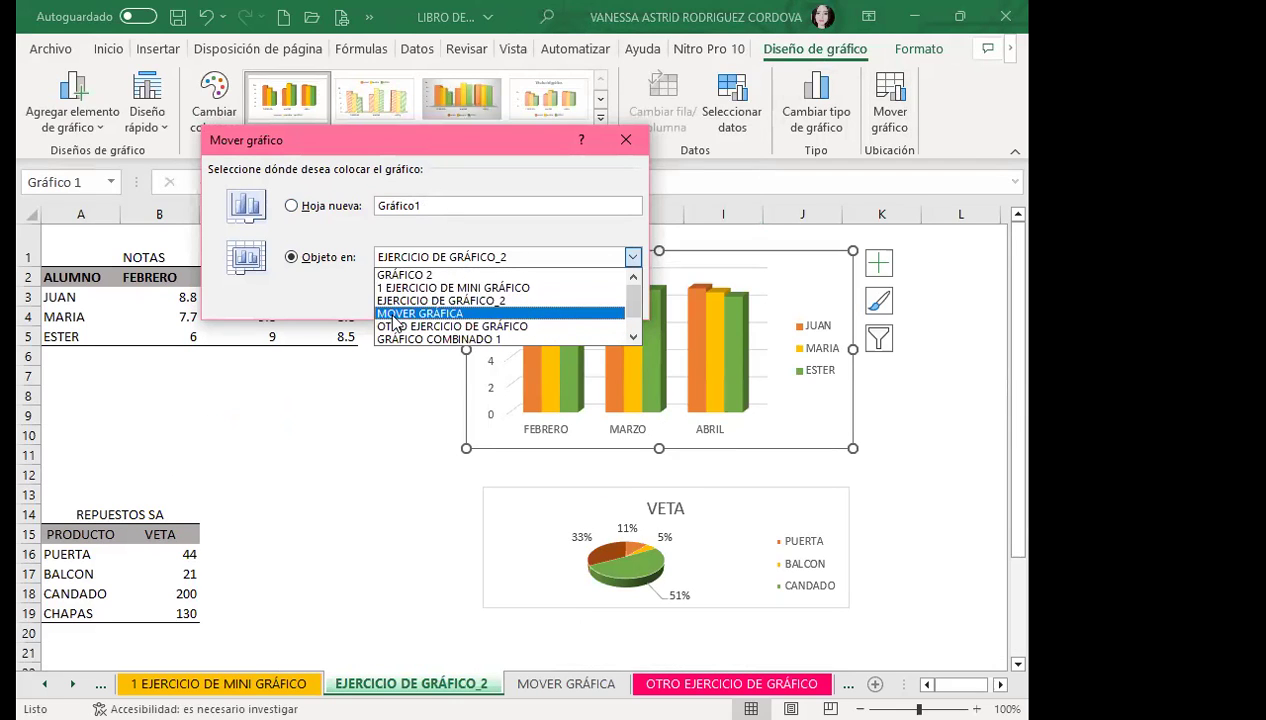
left_click(398, 314)
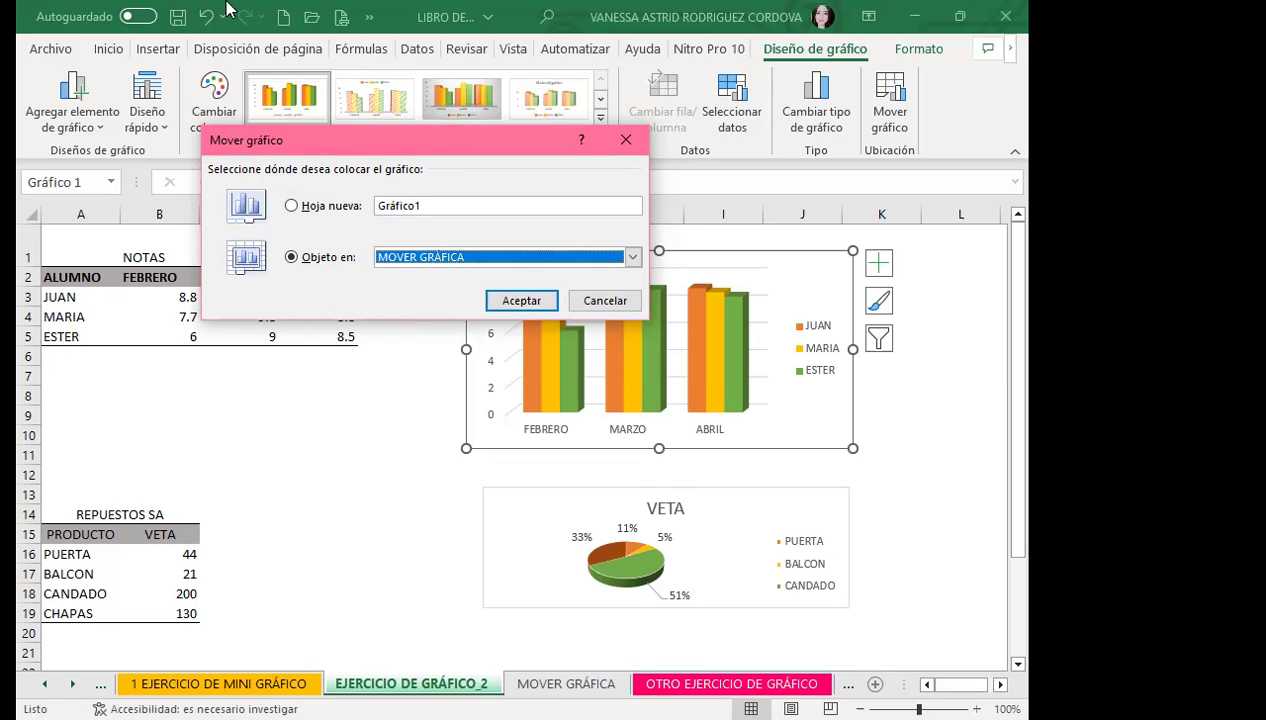
left_click_drag(446, 134, 228, 9)
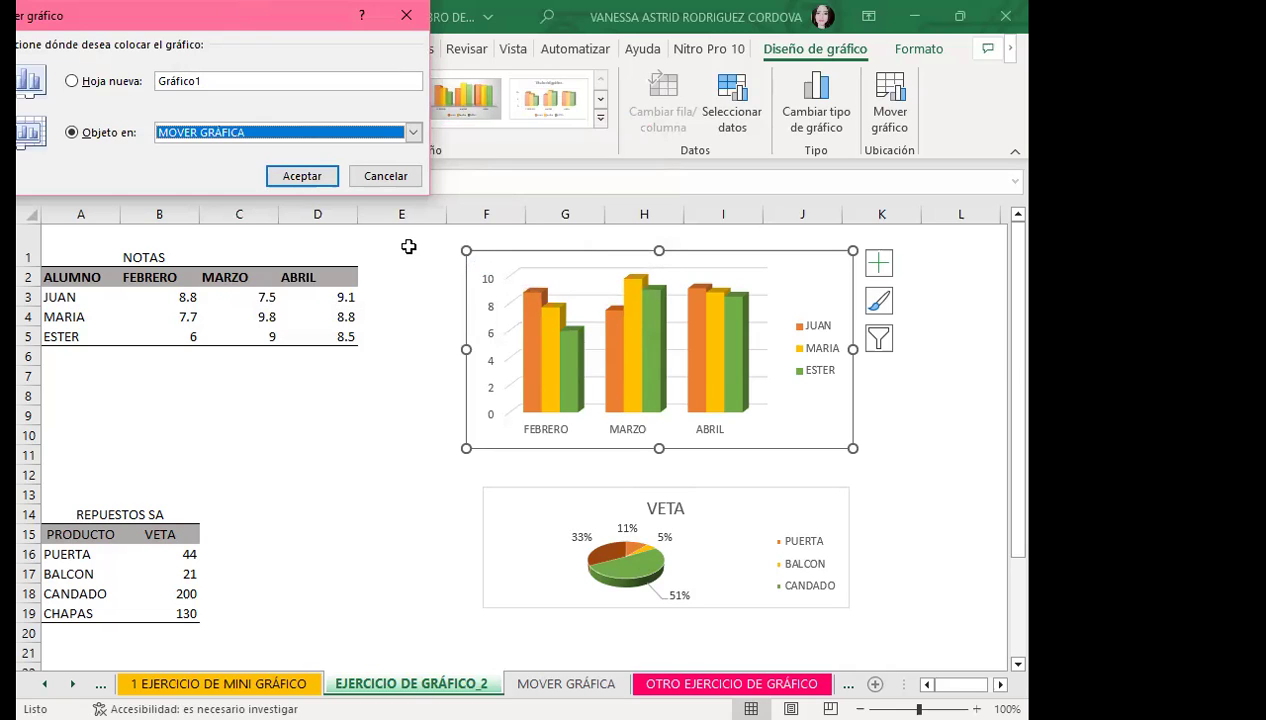
key("Return")
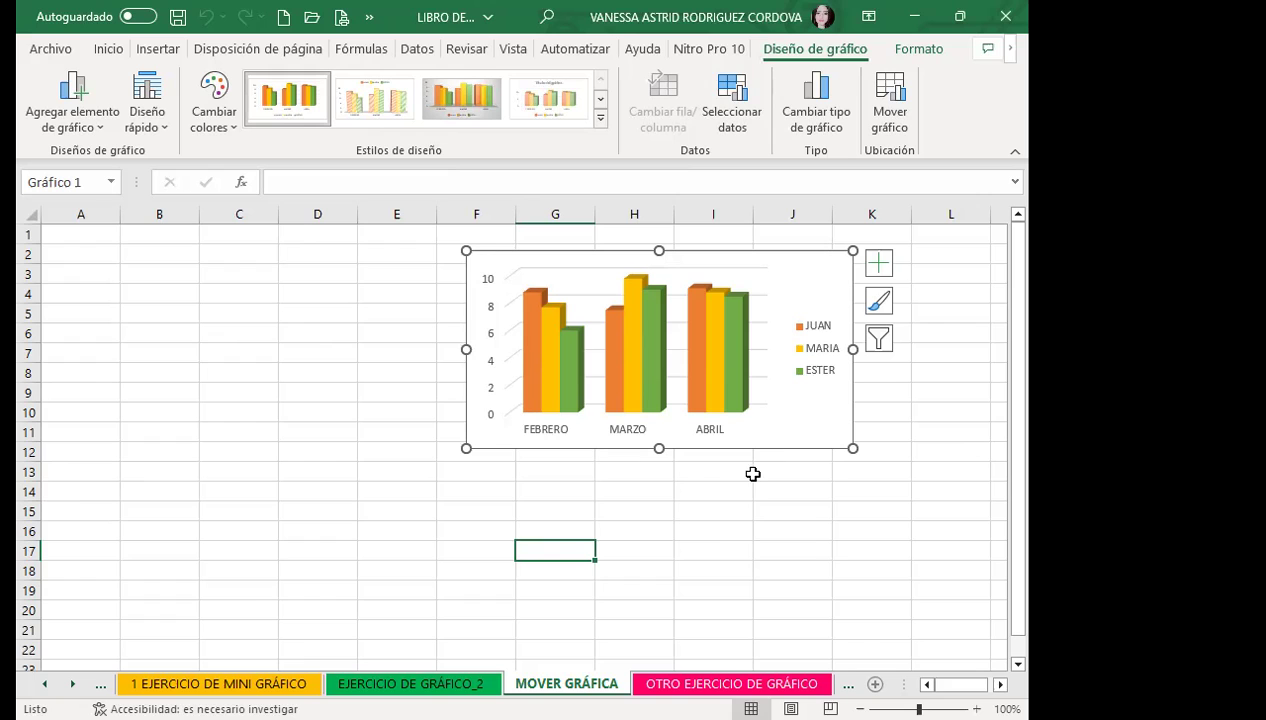
- Drag the NOTAS column chart to the top-left of MOVER GRÁFICA, over columns A–E, rows 1–11
left_click_drag(707, 429, 707, 429)
left_click_drag(834, 428, 786, 561)
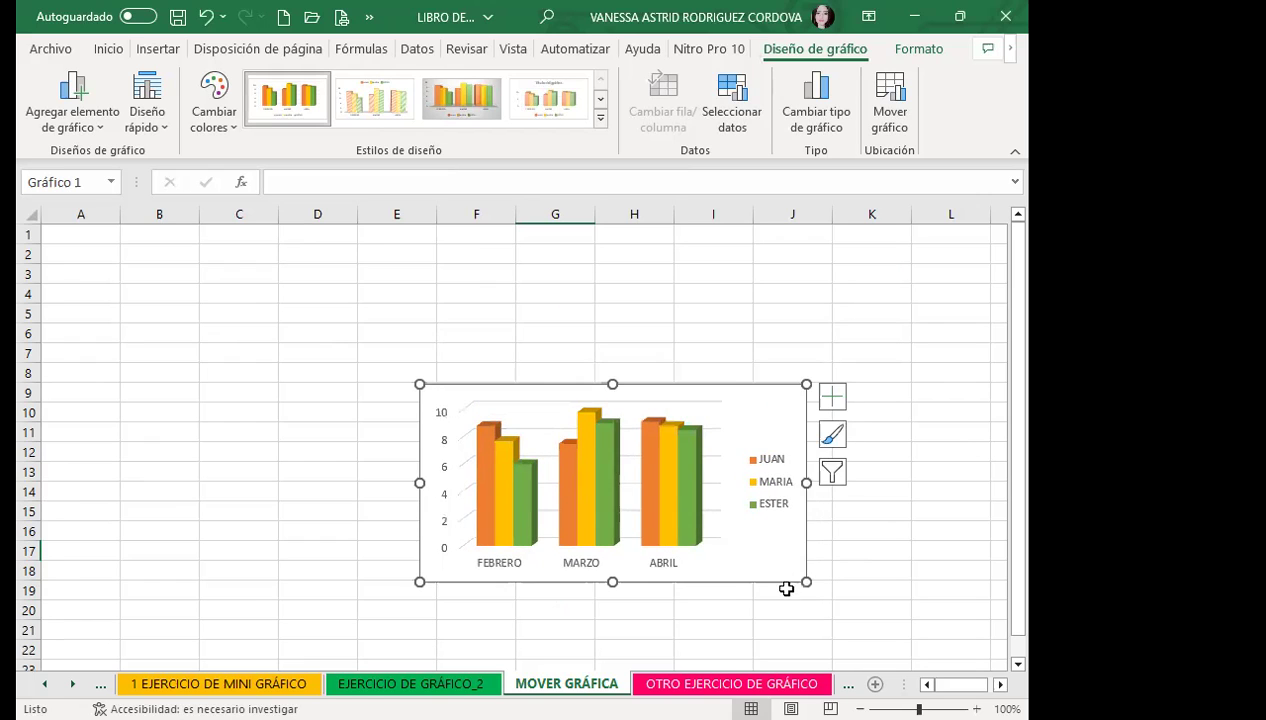
scroll(918, 599, "down", 2)
mouse_move(762, 429)
left_mouse_down()
mouse_move(747, 630)
mouse_move(763, 413)
left_mouse_up()
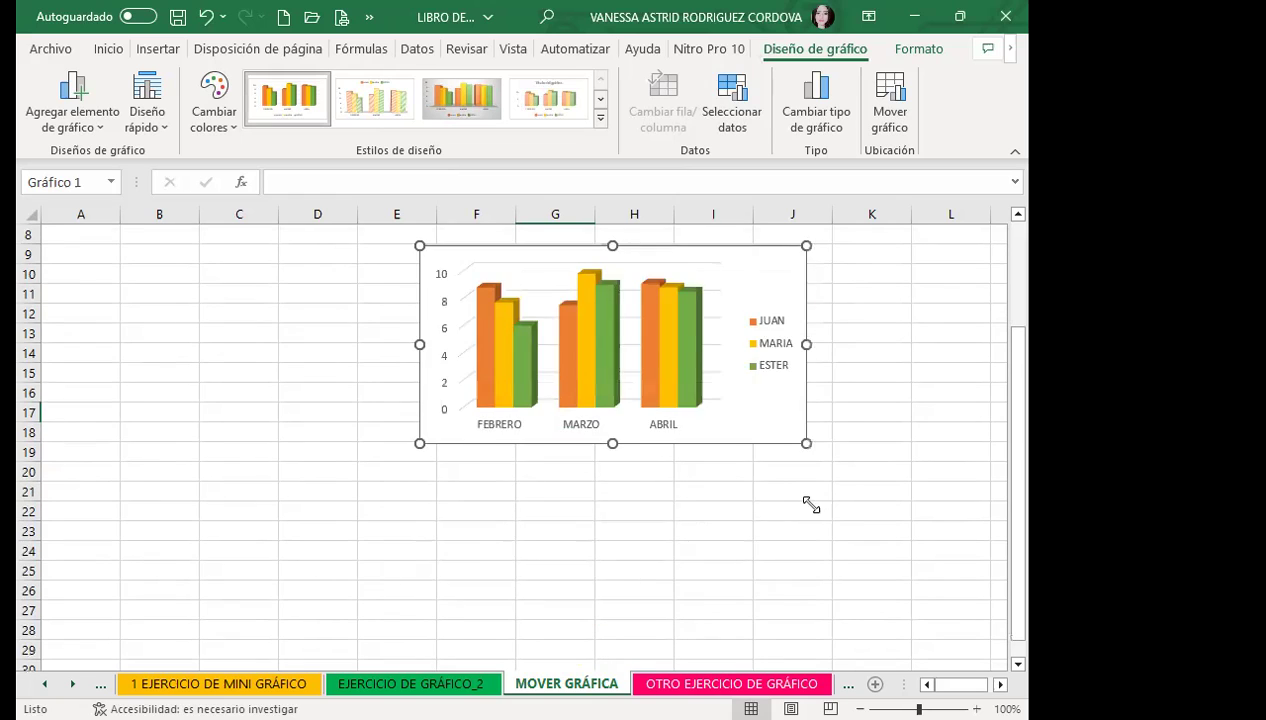
scroll(808, 503, "up", 2)
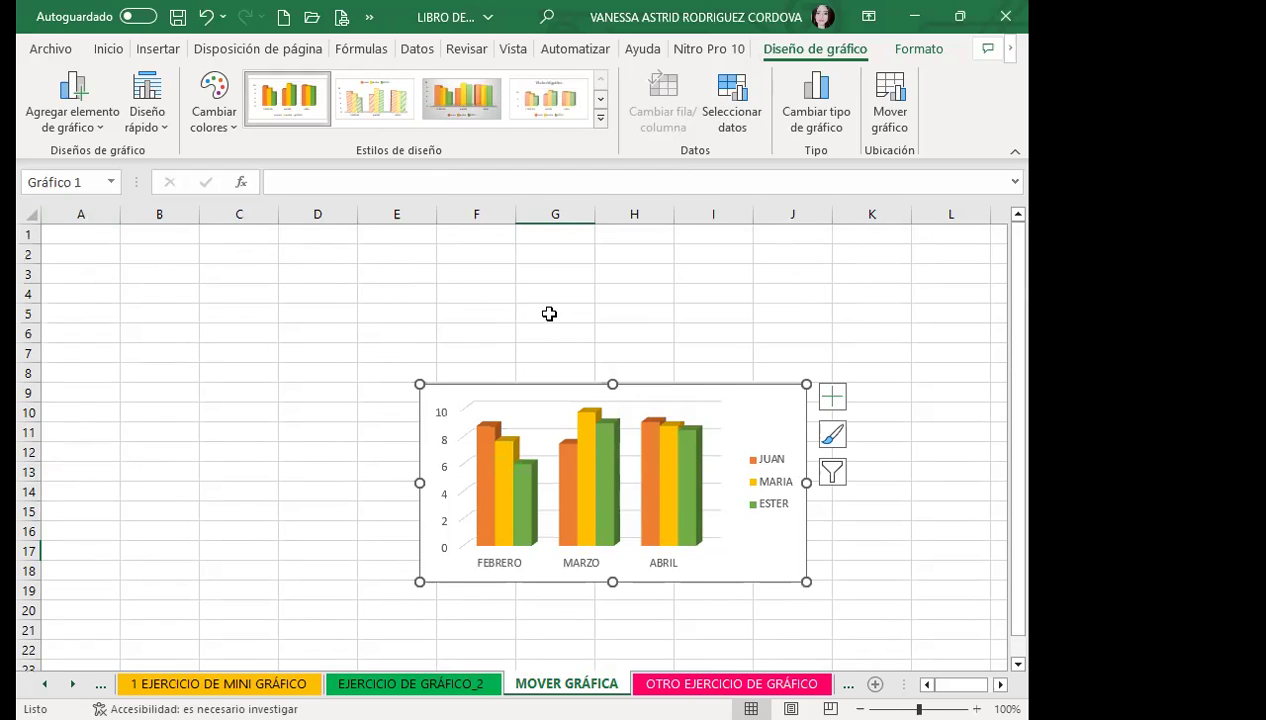
scroll(780, 465, "down", 6)
scroll(780, 567, "down", 9)
scroll(446, 545, "down", 12)
scroll(503, 421, "down", 5)
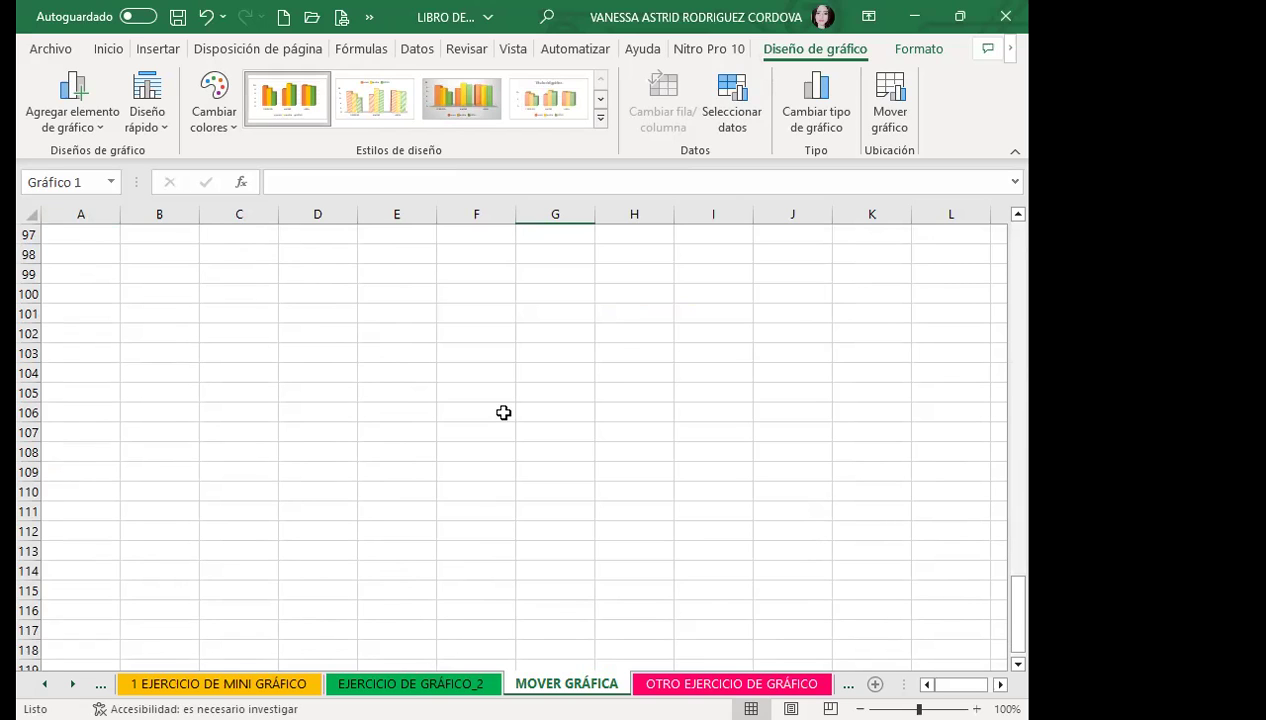
scroll(413, 421, "up", 4)
scroll(526, 404, "up", 6)
scroll(568, 390, "up", 7)
scroll(584, 333, "up", 9)
scroll(584, 333, "up", 6)
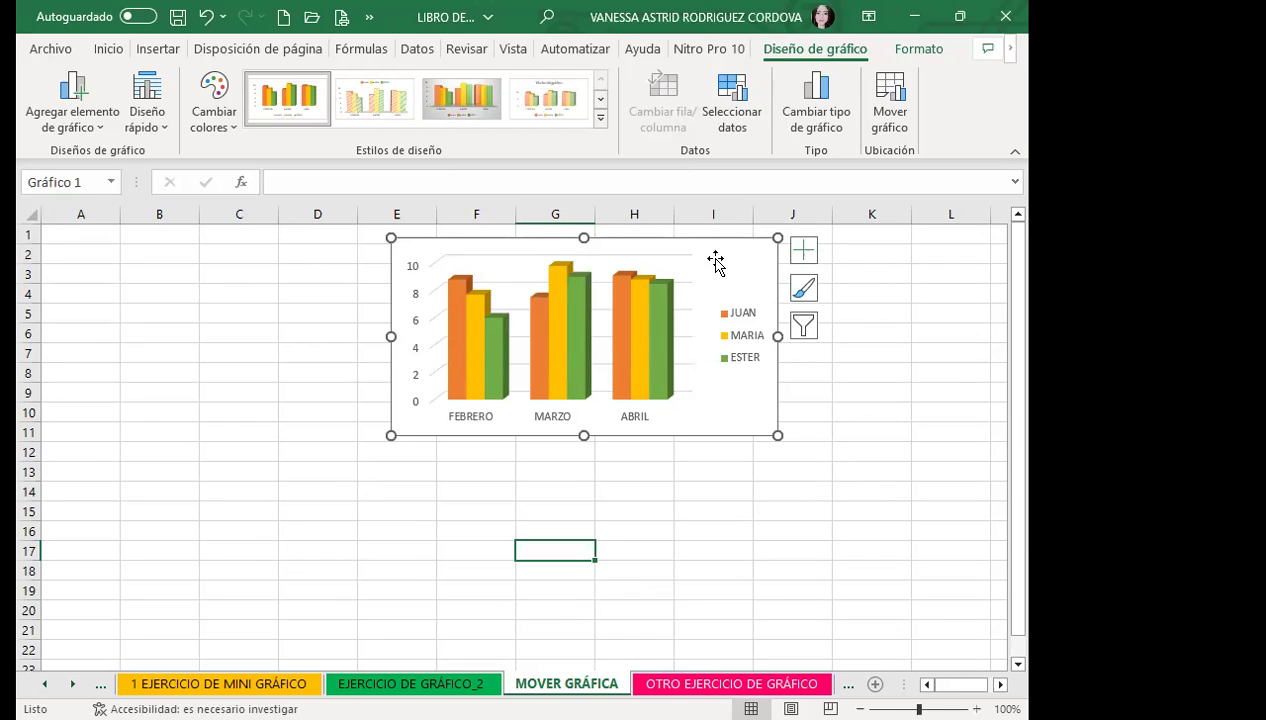
left_click_drag(716, 262, 387, 253)
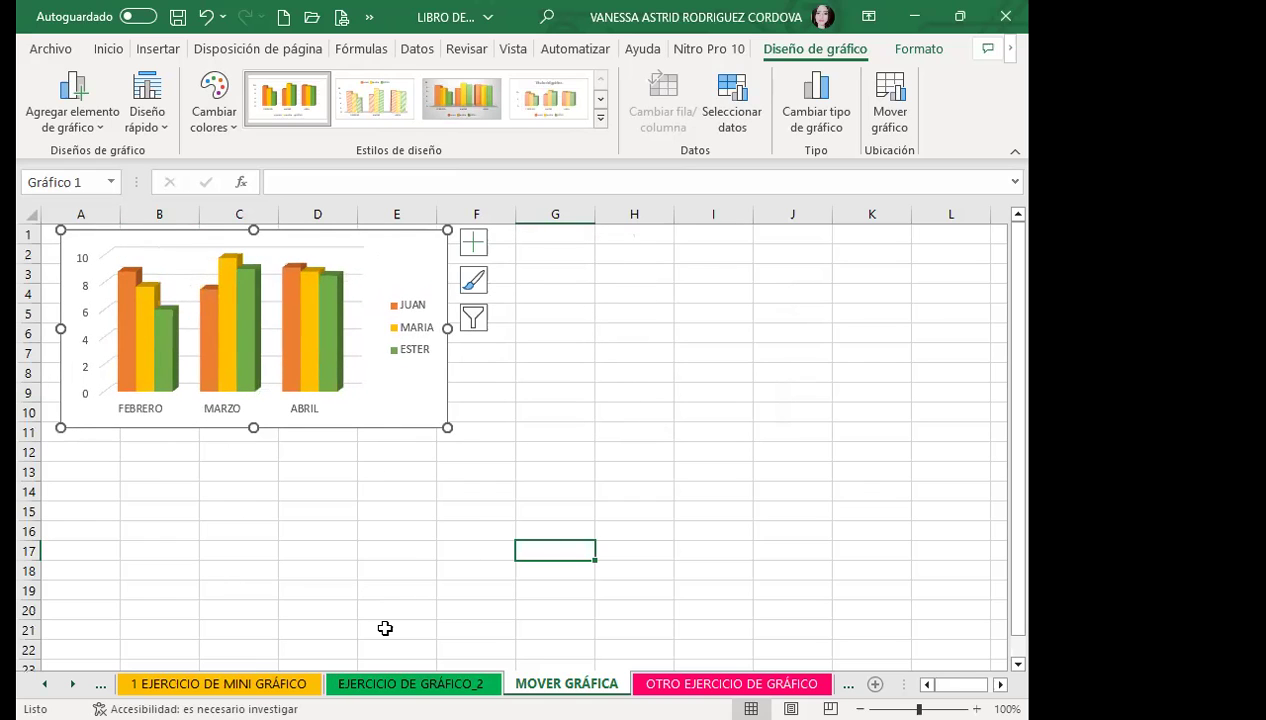
- Test the chart link by entering 22 in JUAN's FEBRERO cell B3 and viewing MOVER GRÁFICA
key("ctrl+Page_Up")
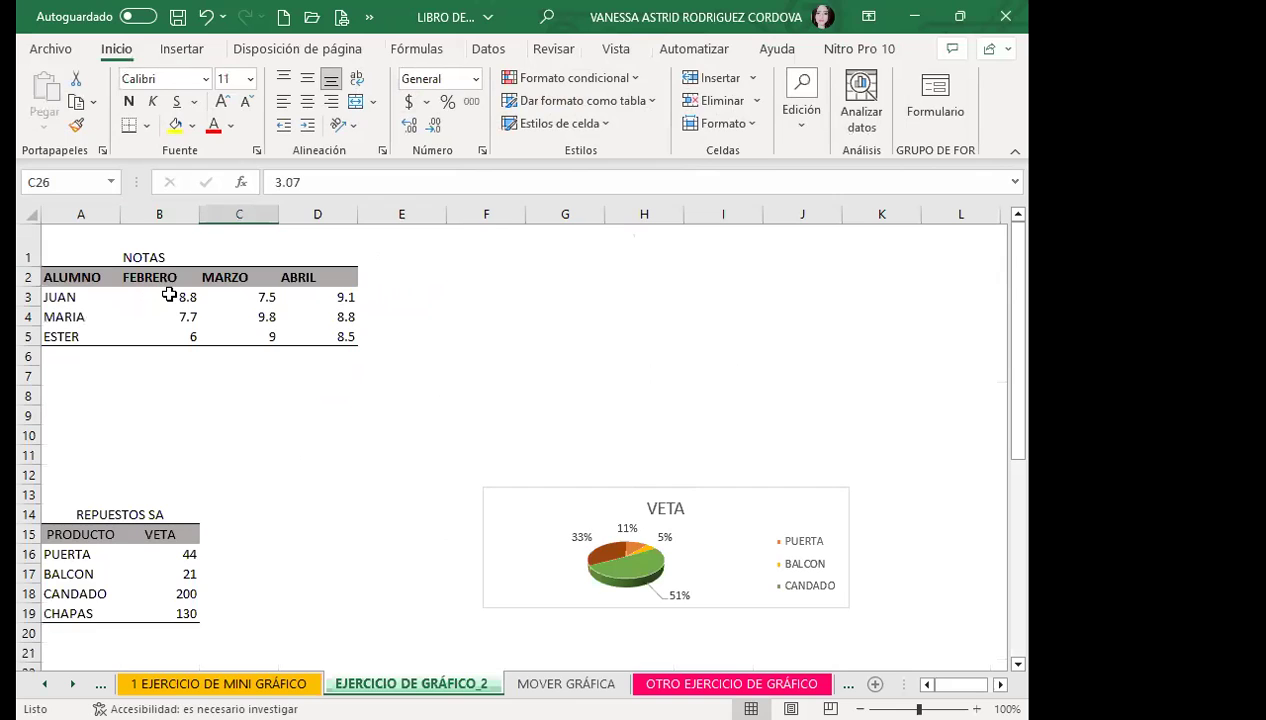
left_click(169, 295)
type("22")
left_click(159, 333)
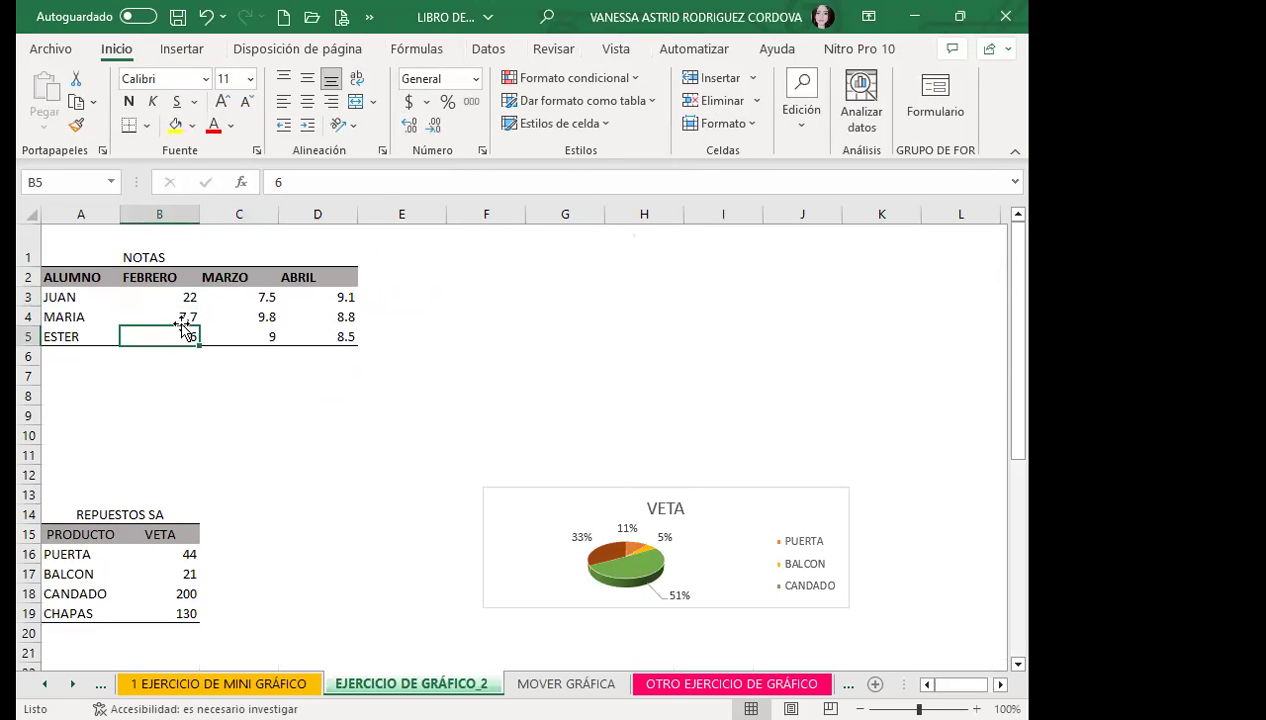
key("ctrl+Page_Down")
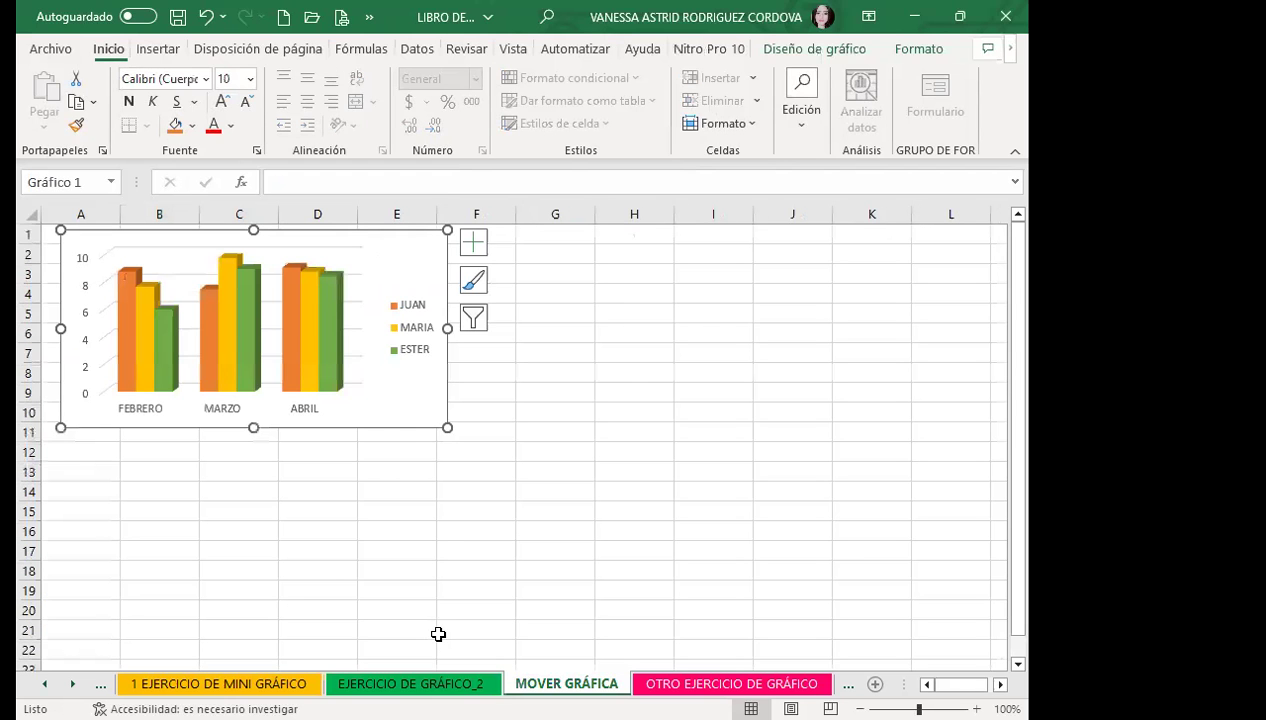
mouse_move(153, 344)
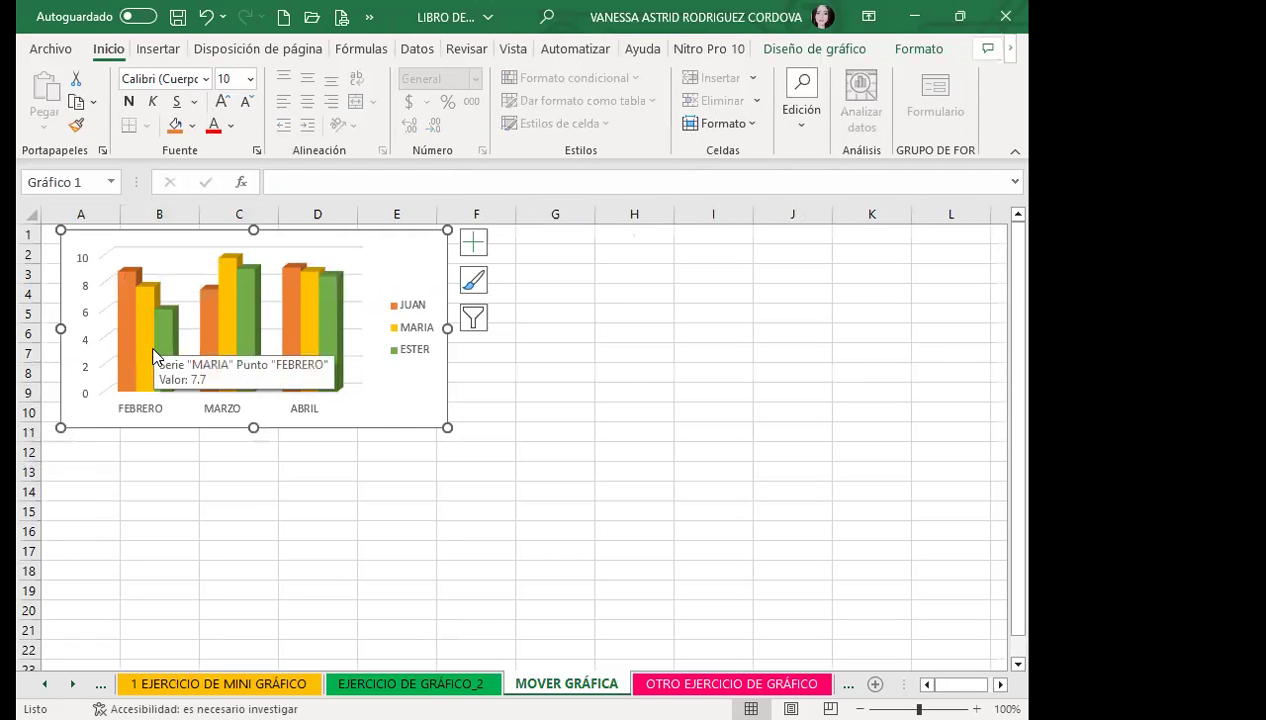
- Undo the change to restore 8.8 in B3, recheck MOVER GRÁFICA, and return to EJERCICIO DE GRÁFICO_2
key("ctrl+Page_Up")
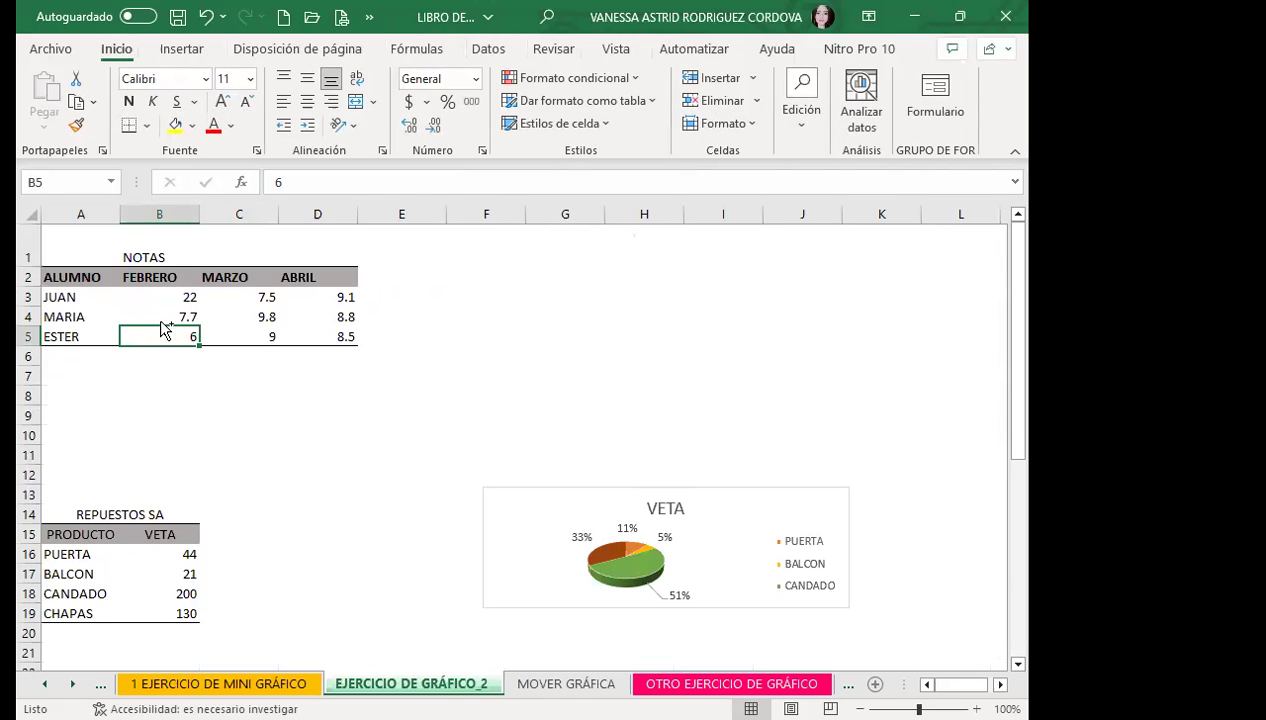
key("ctrl+z")
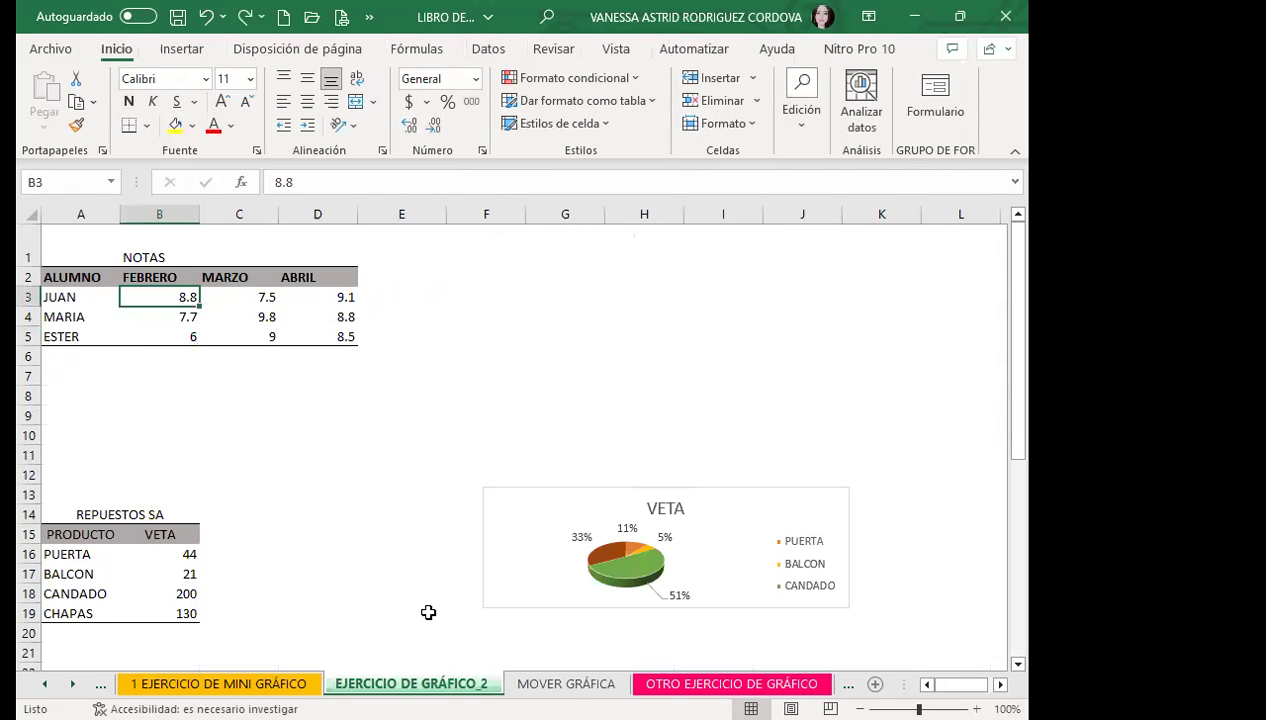
key("ctrl+Page_Down")
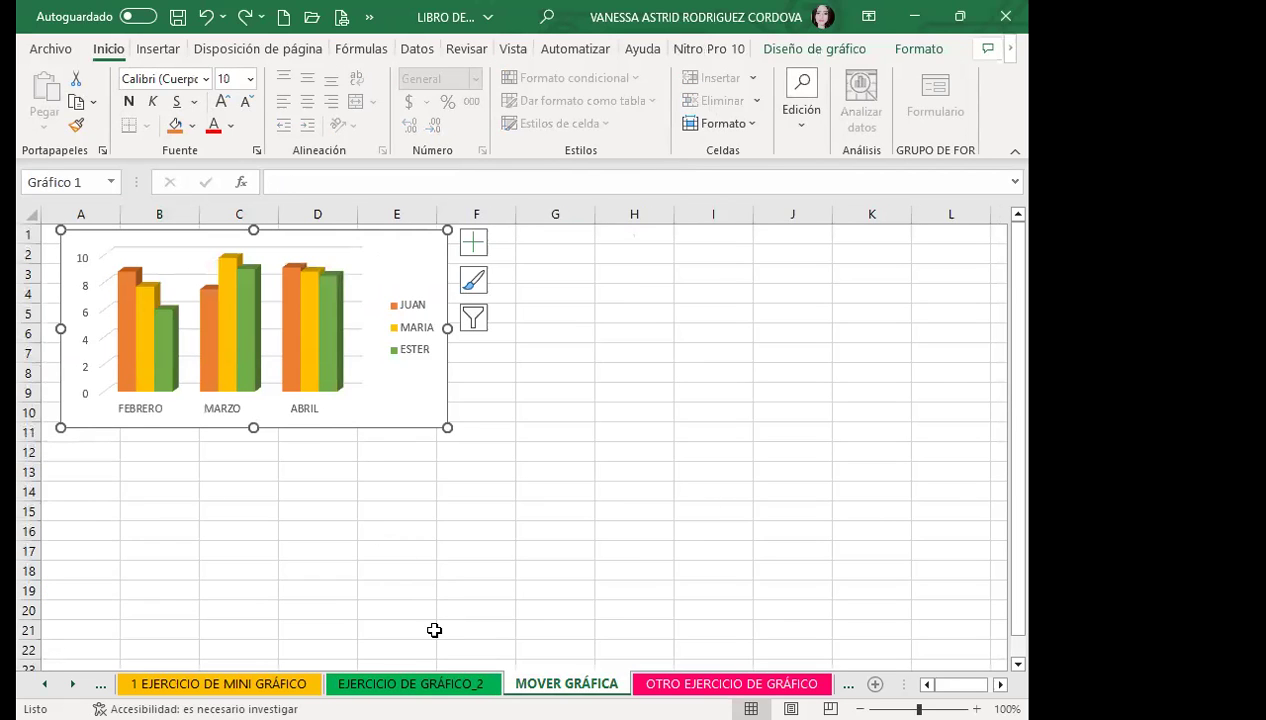
key("ctrl+Page_Up")
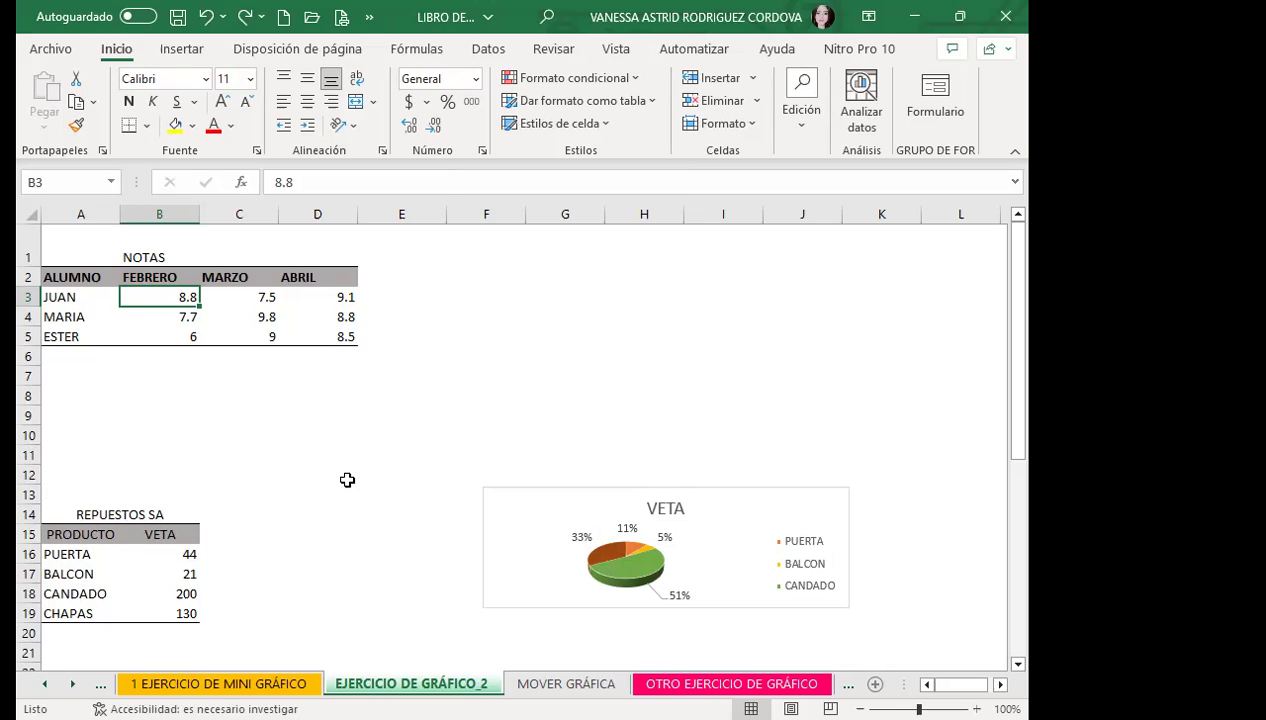
- Select the NOTAS table range A1:D6 as chart data
left_click_drag(57, 258, 327, 356)
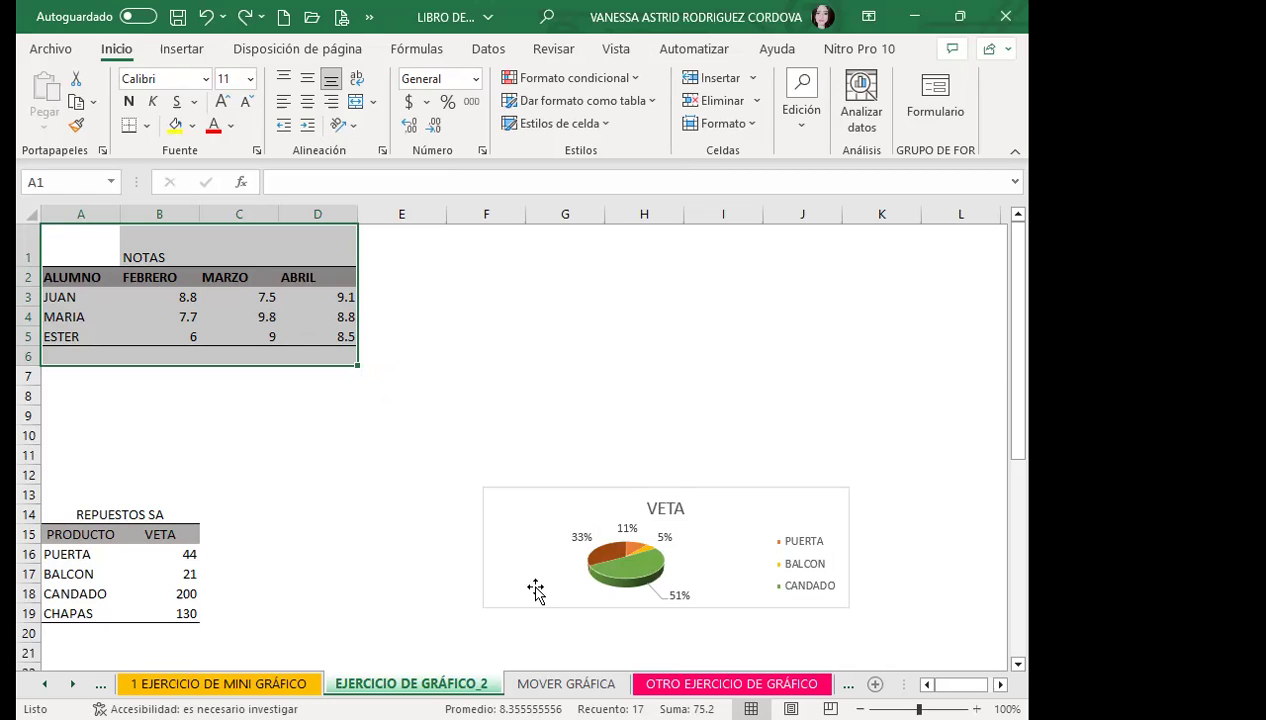
key("ctrl+Page_Down")
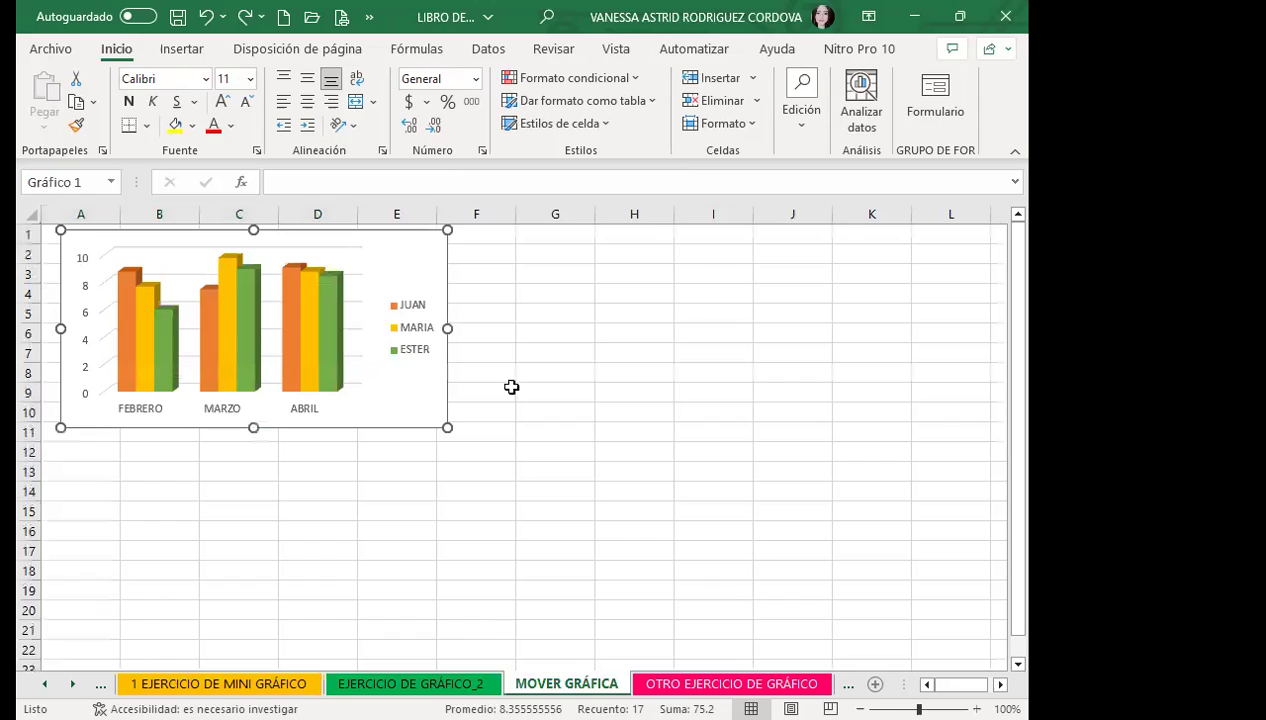
left_click(500, 430)
left_click(469, 235)
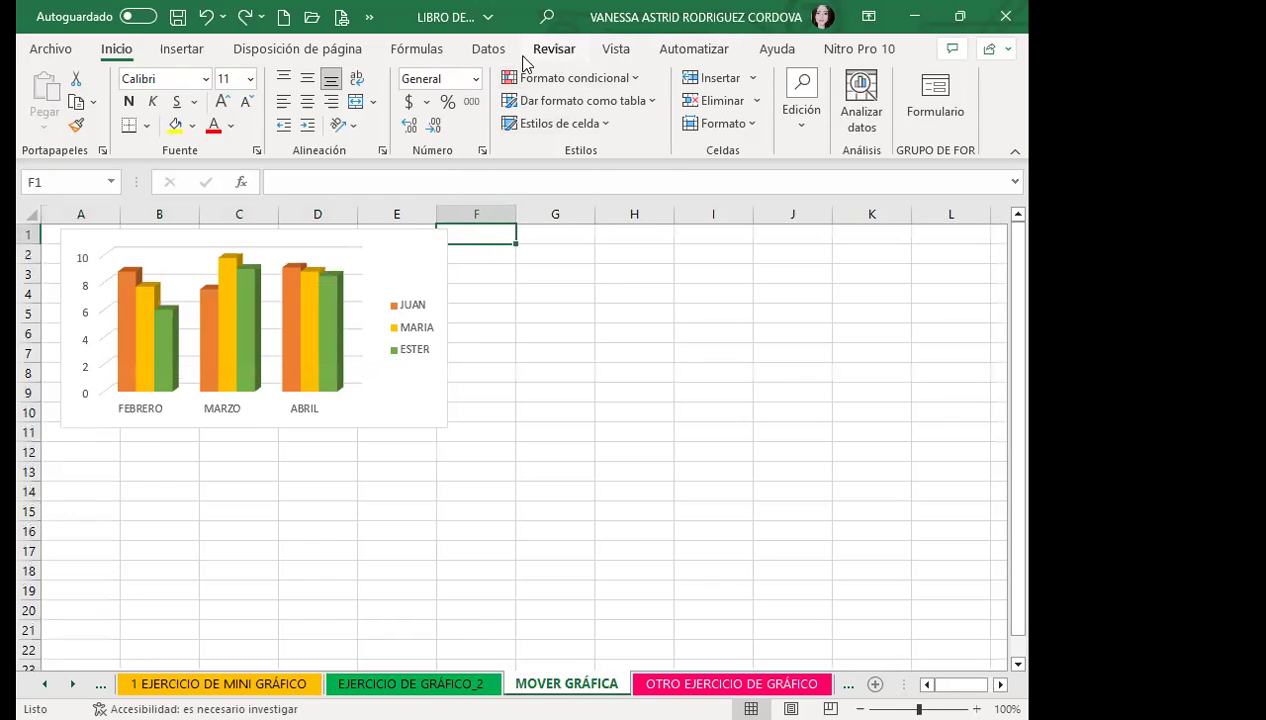
left_click(488, 49)
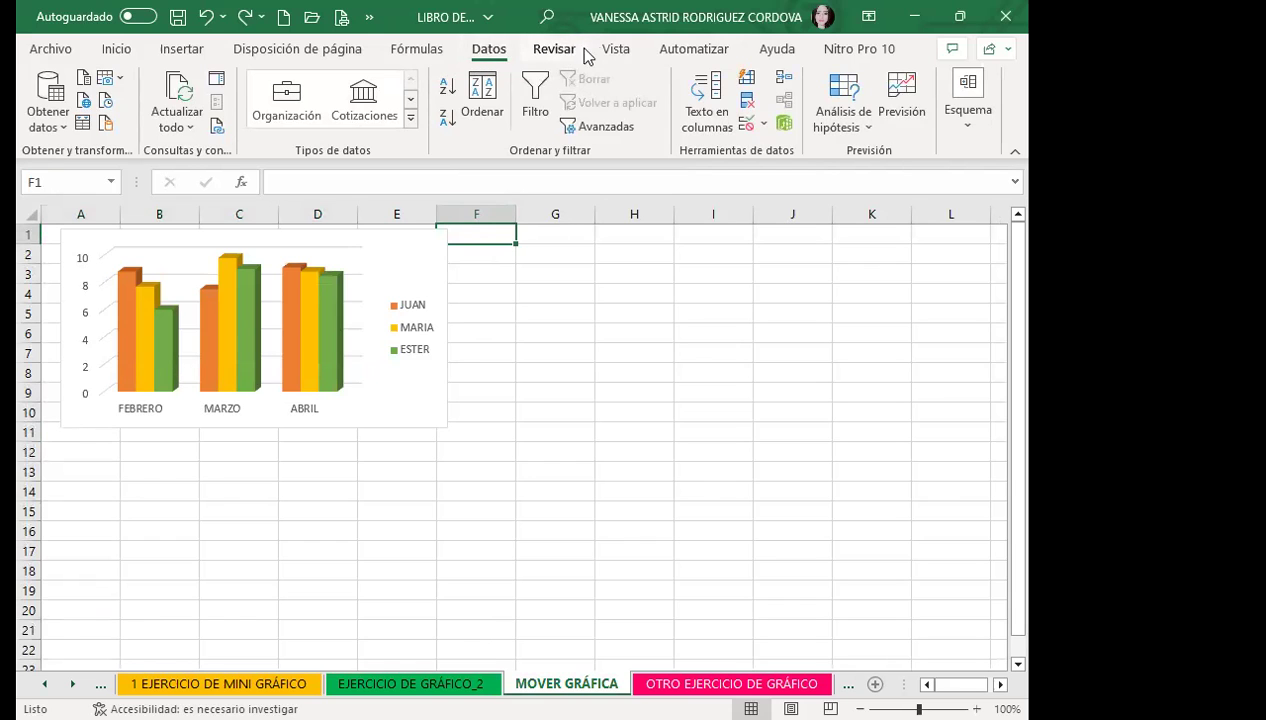
left_click(614, 49)
left_click(556, 50)
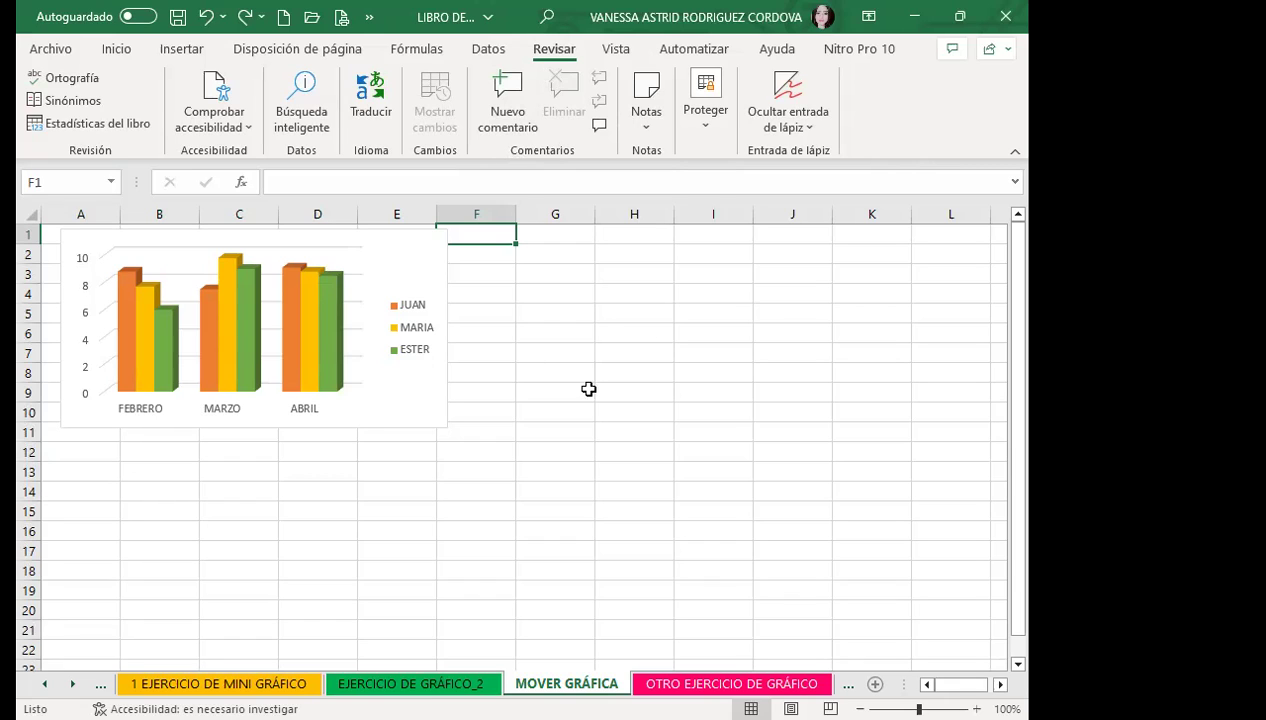
left_click(598, 316)
left_click(420, 515)
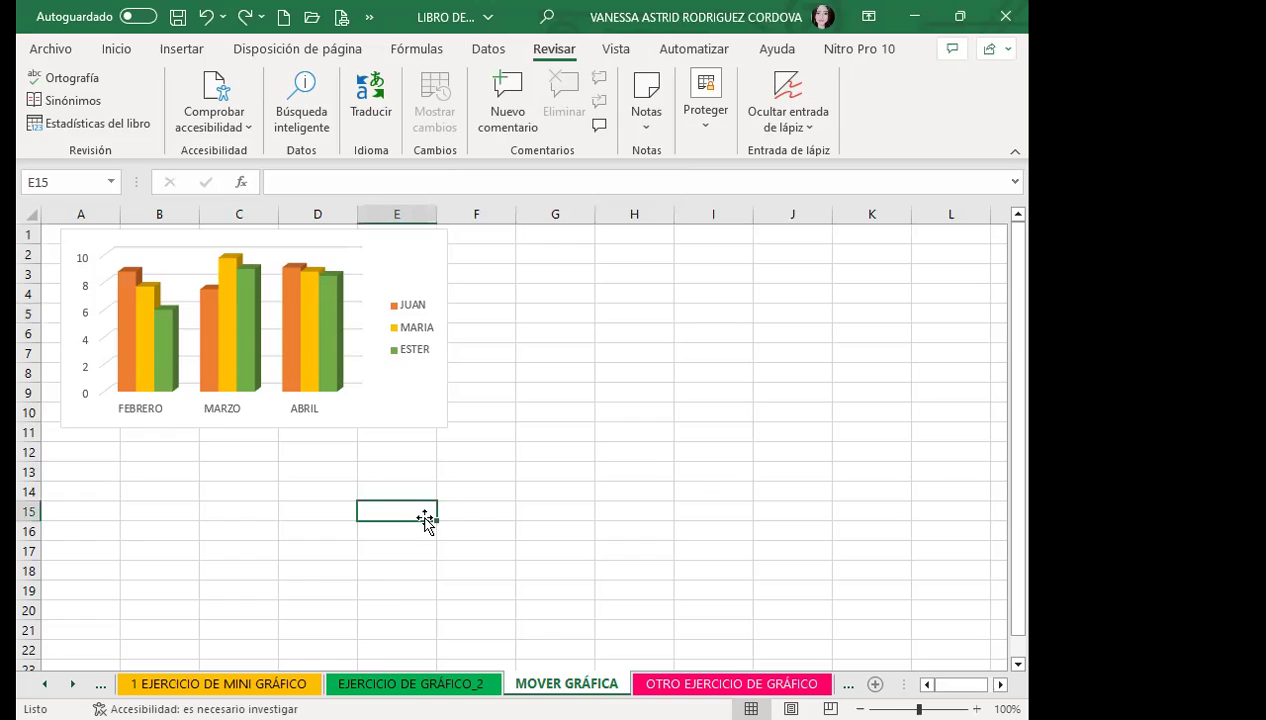
left_click(478, 567)
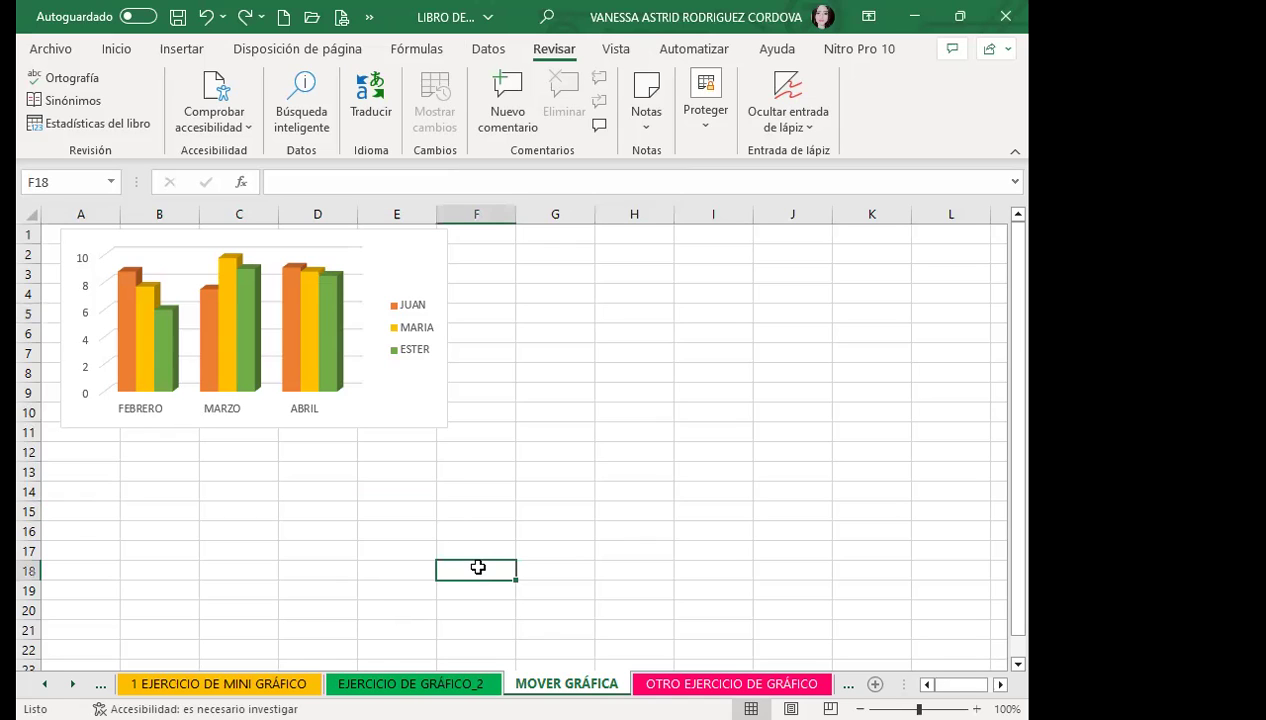
key("ctrl+Page_Up")
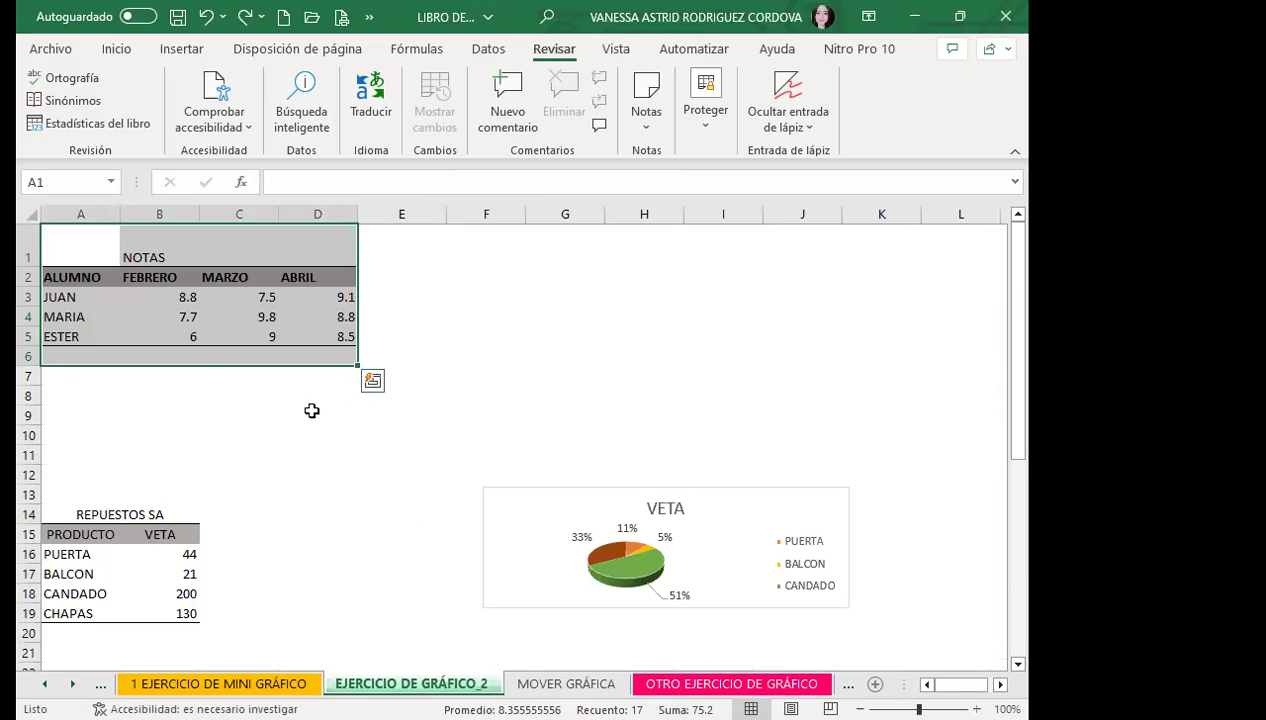
- Scroll down to the GASOLINA EN EL SALVADOR table and its line chart
scroll(353, 628, "down", 4)
scroll(430, 520, "down", 2)
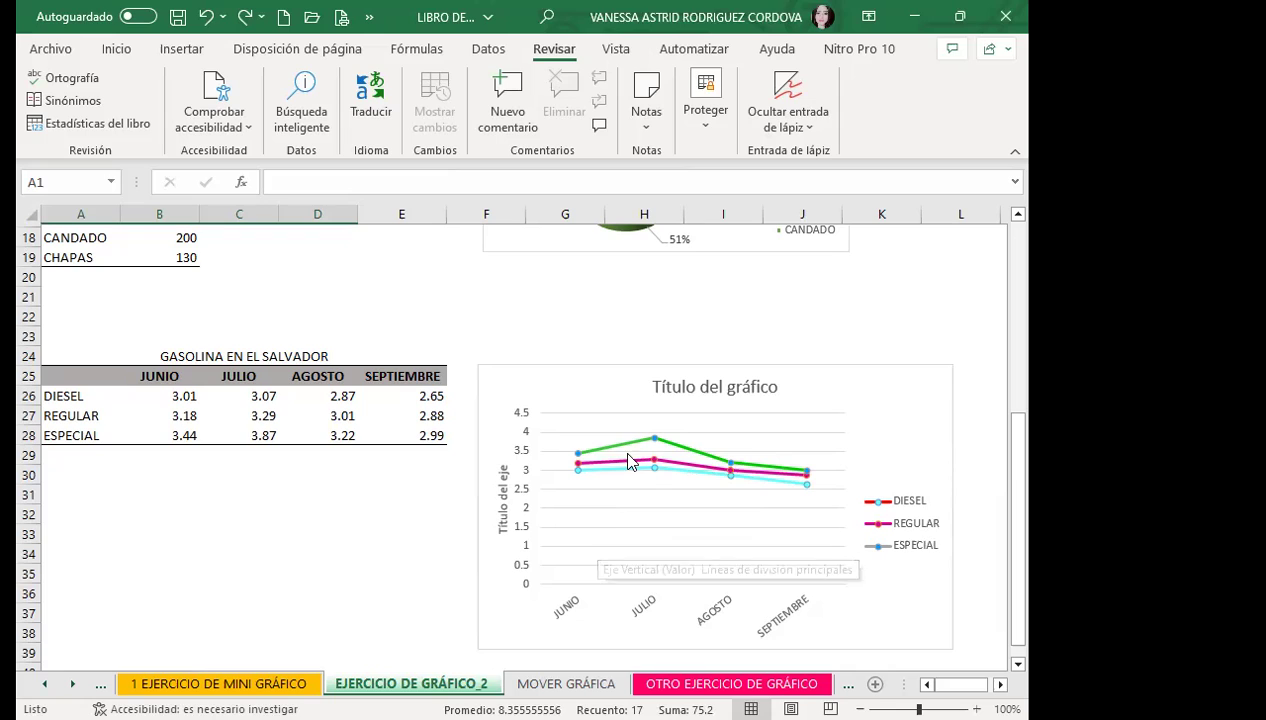
mouse_move(654, 438)
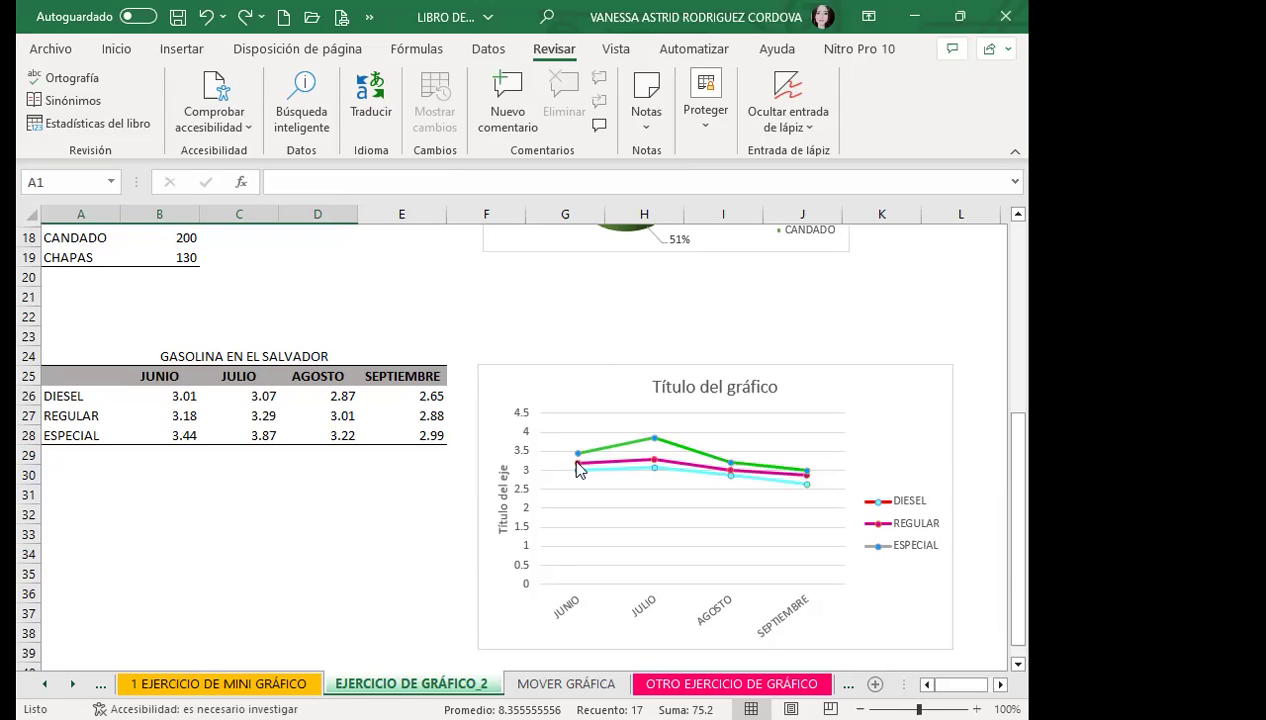
mouse_move(582, 465)
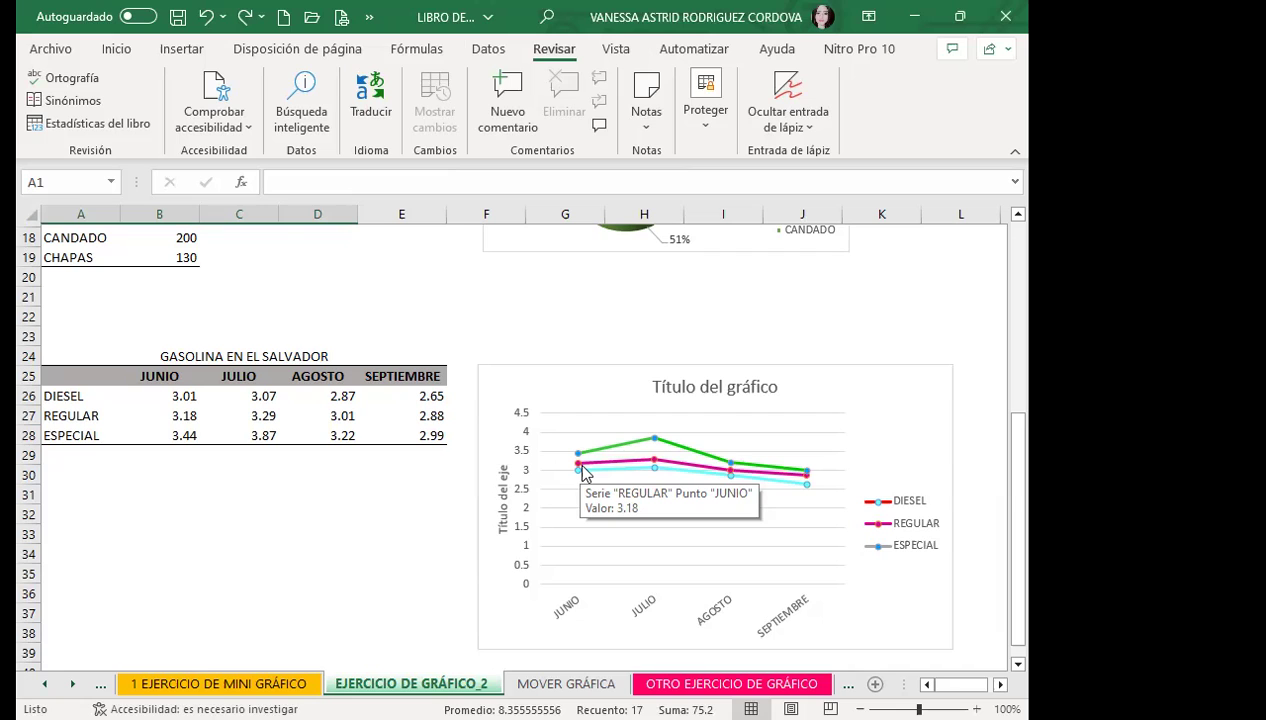
- Move the GASOLINA line chart up and left, then select its REGULAR series for formatting
double_click(731, 463)
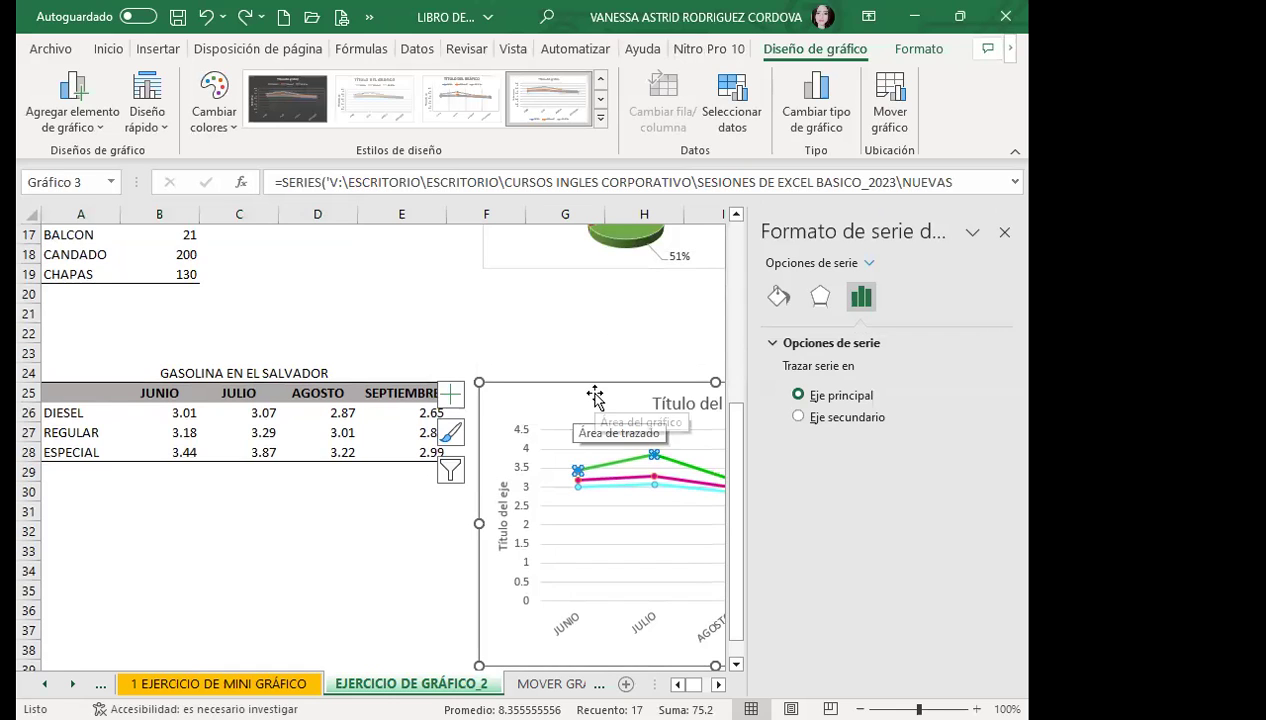
left_click_drag(593, 395, 302, 342)
left_click(428, 436)
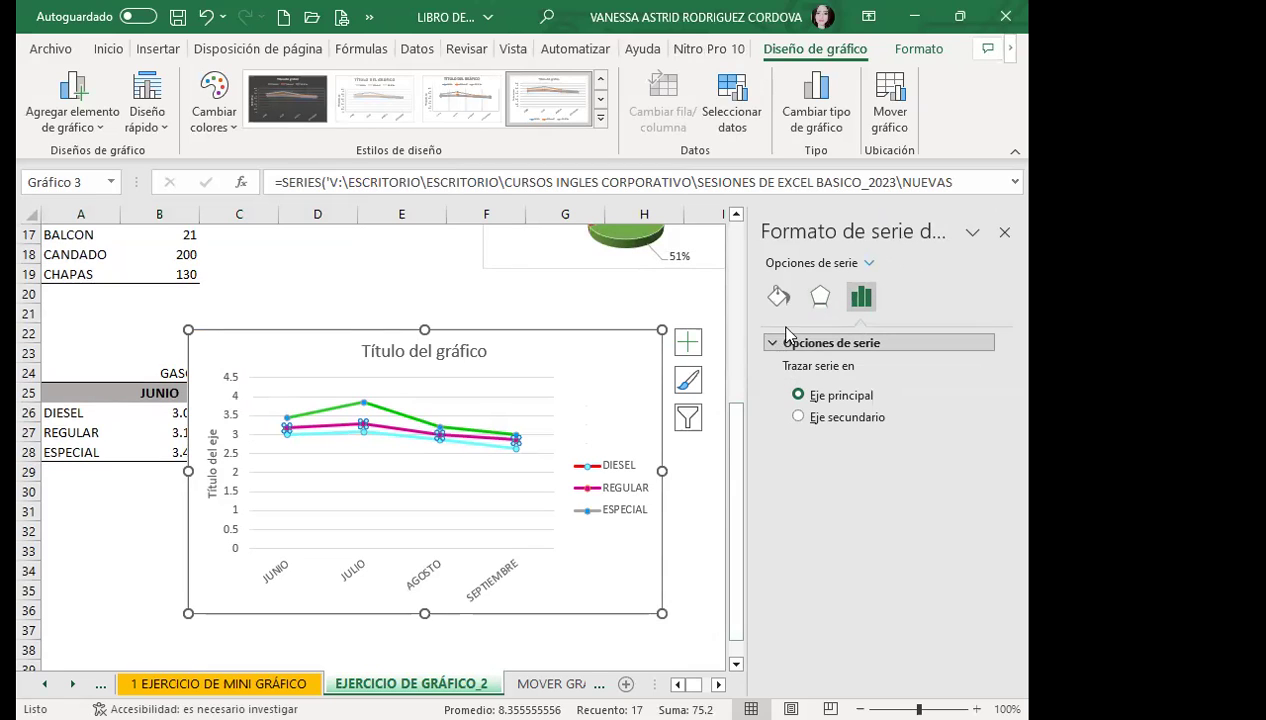
left_click(819, 296)
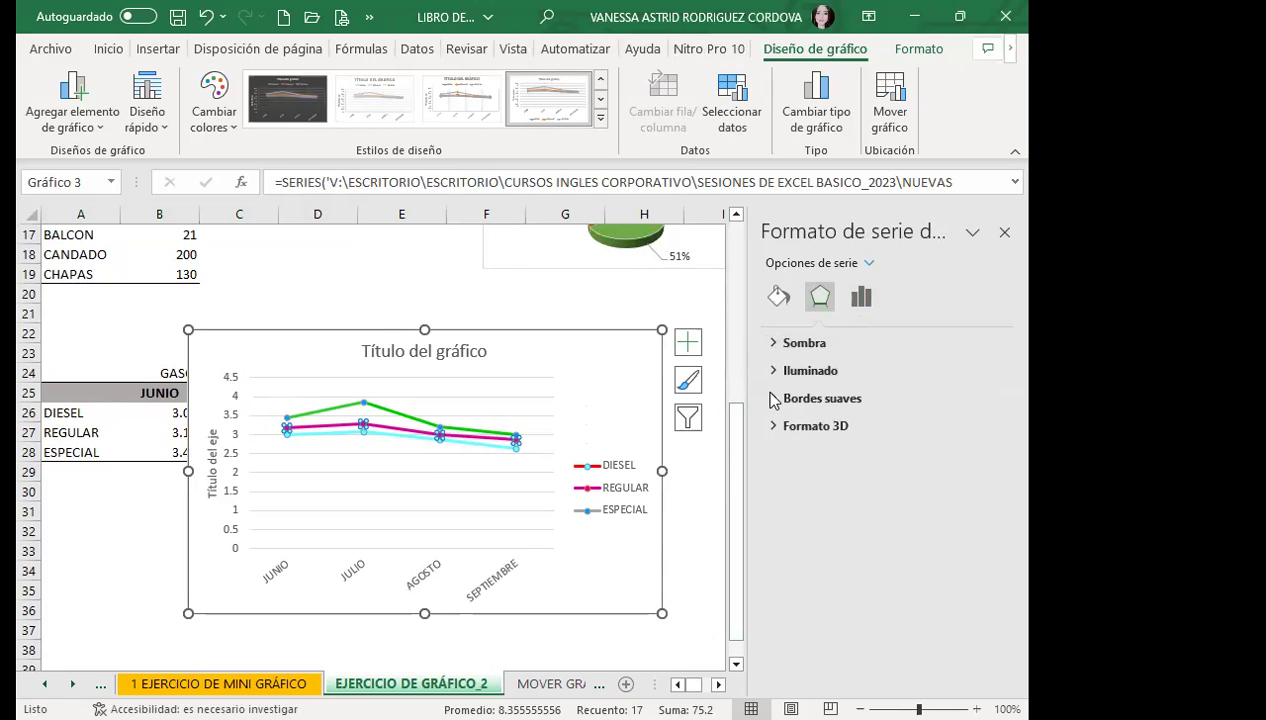
left_click(776, 298)
- Add an arrowhead at the JUNIO starting end of the REGULAR line
scroll(800, 545, "down", 3)
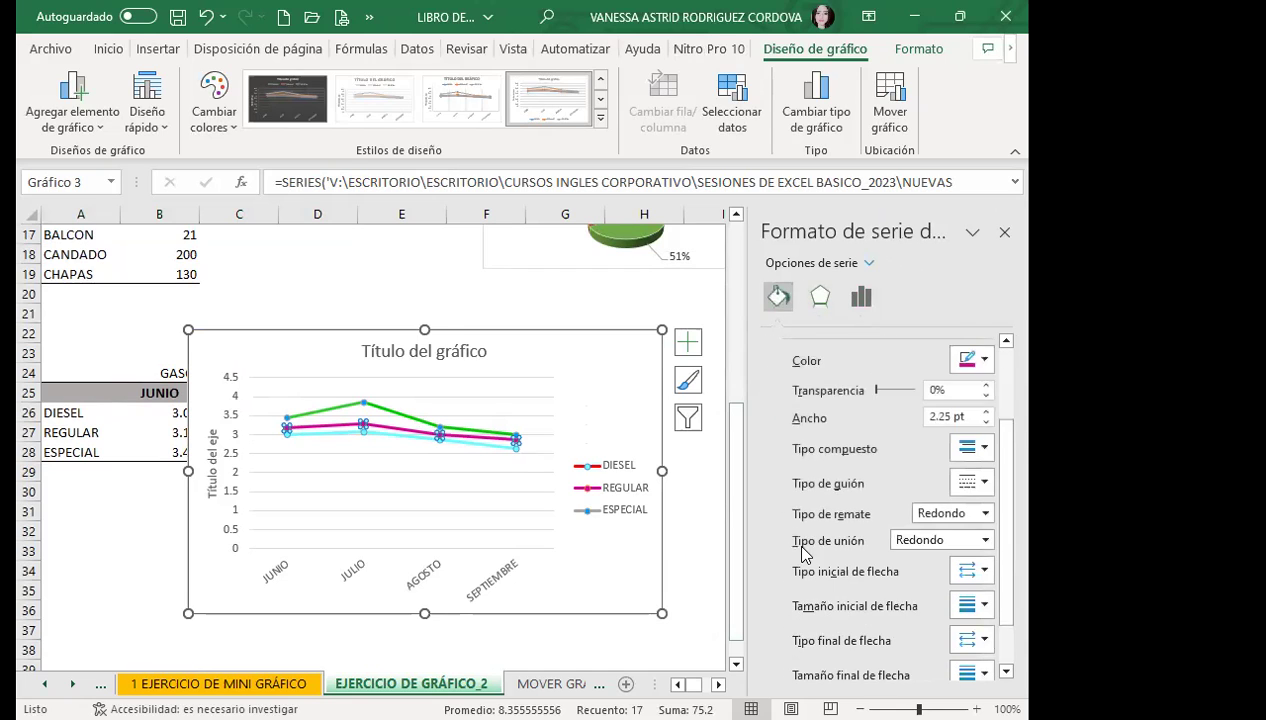
scroll(800, 545, "down", 3)
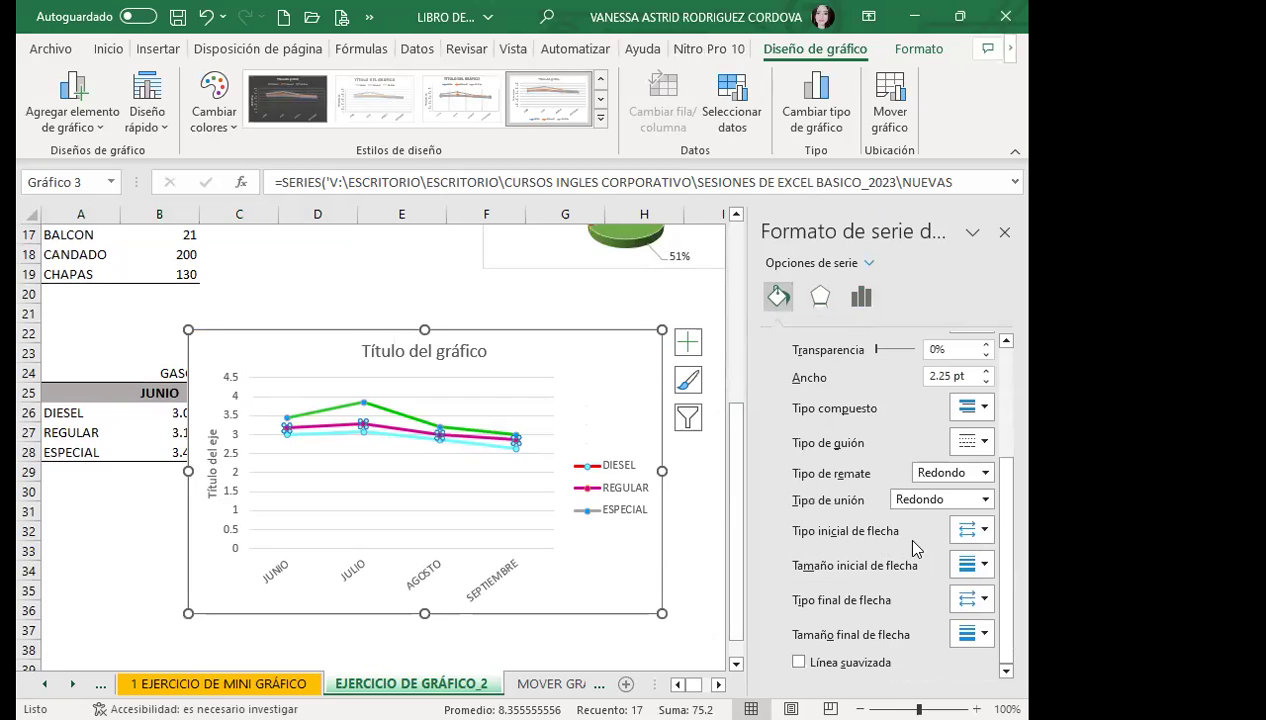
left_click(986, 534)
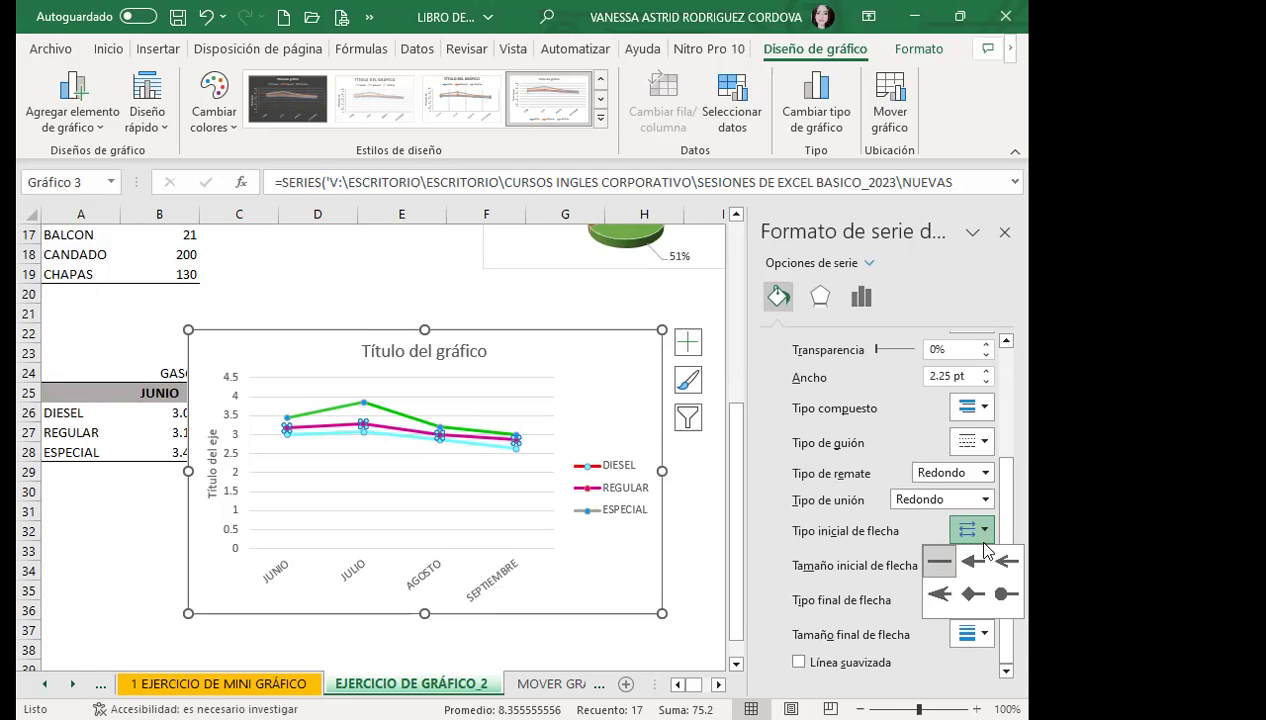
left_click(973, 561)
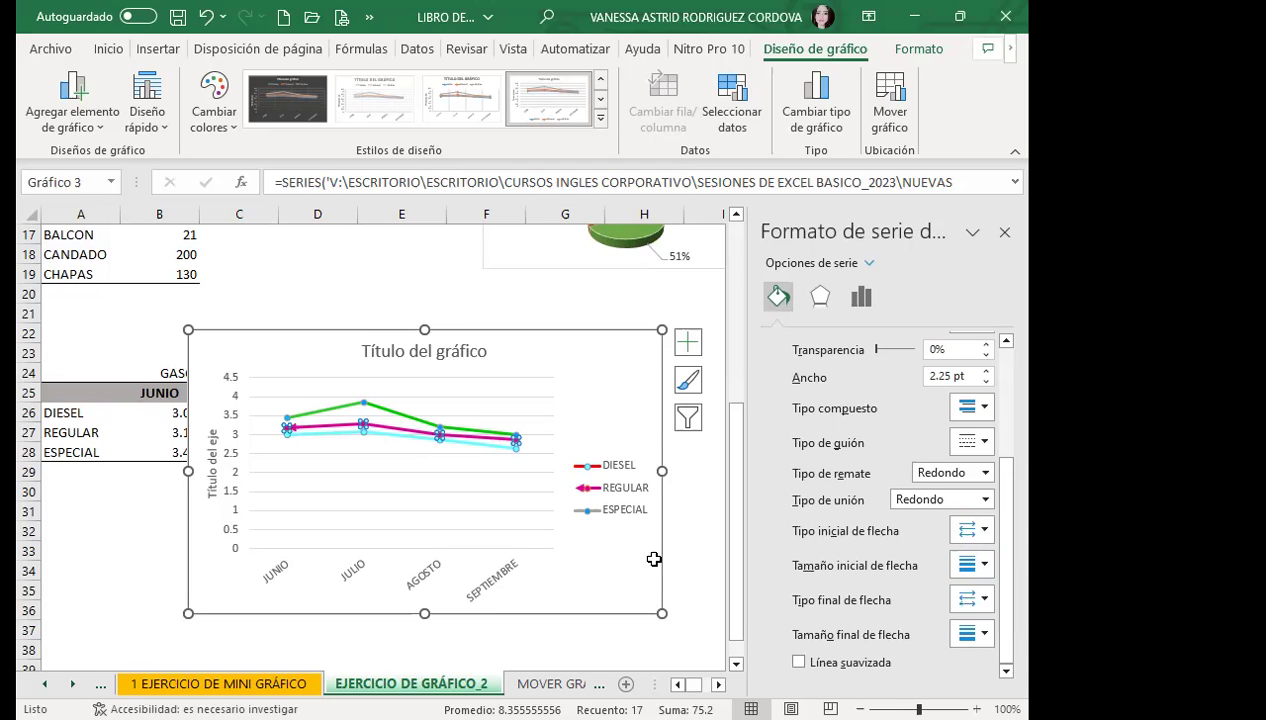
left_click(466, 492)
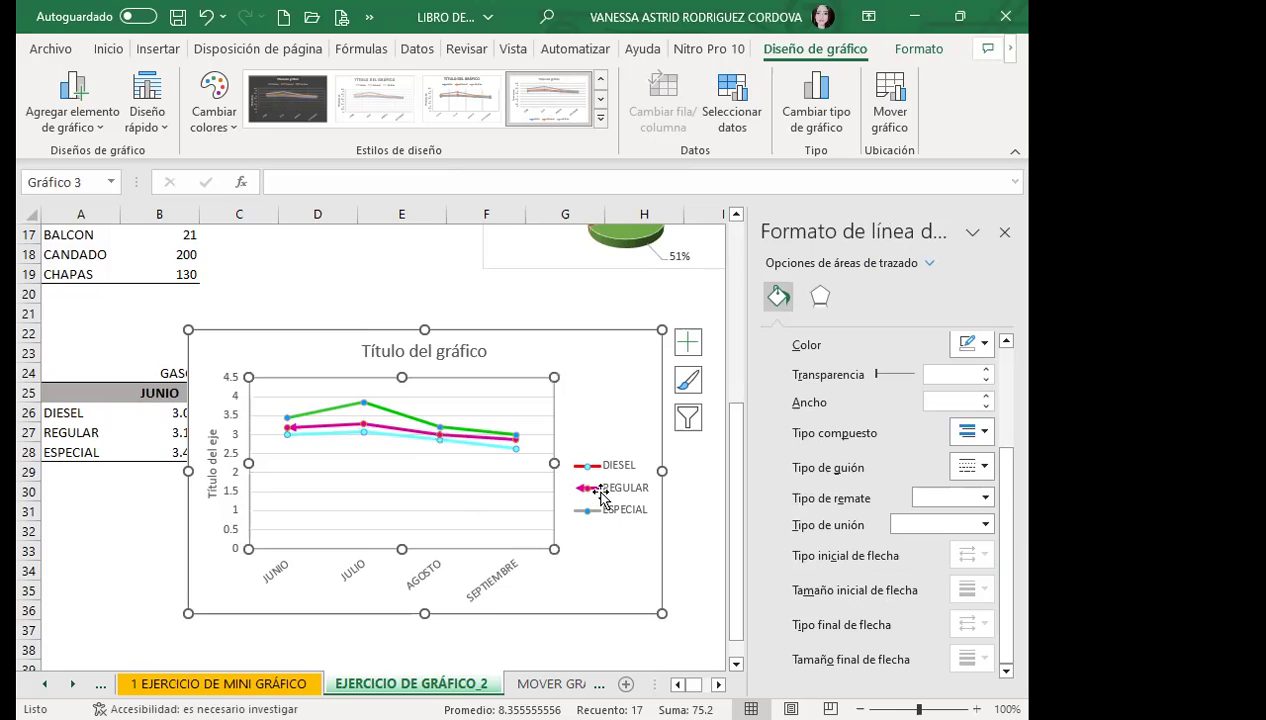
left_click(437, 426)
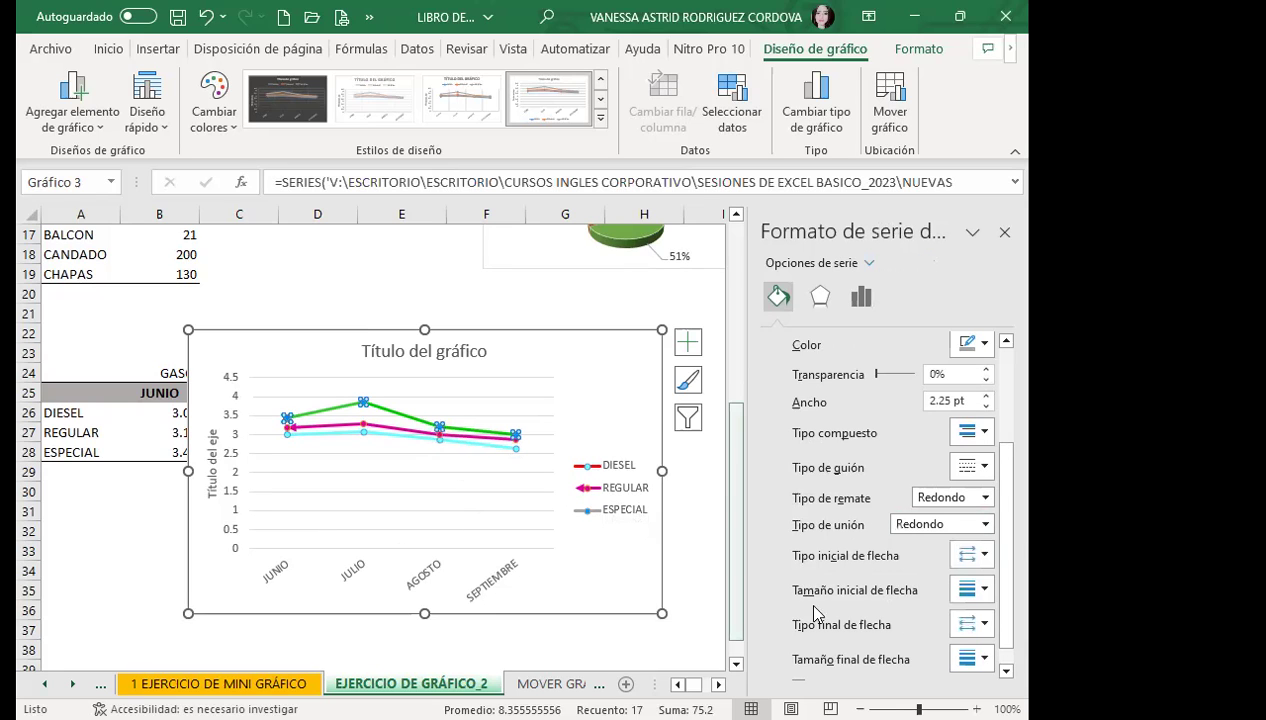
left_click(987, 560)
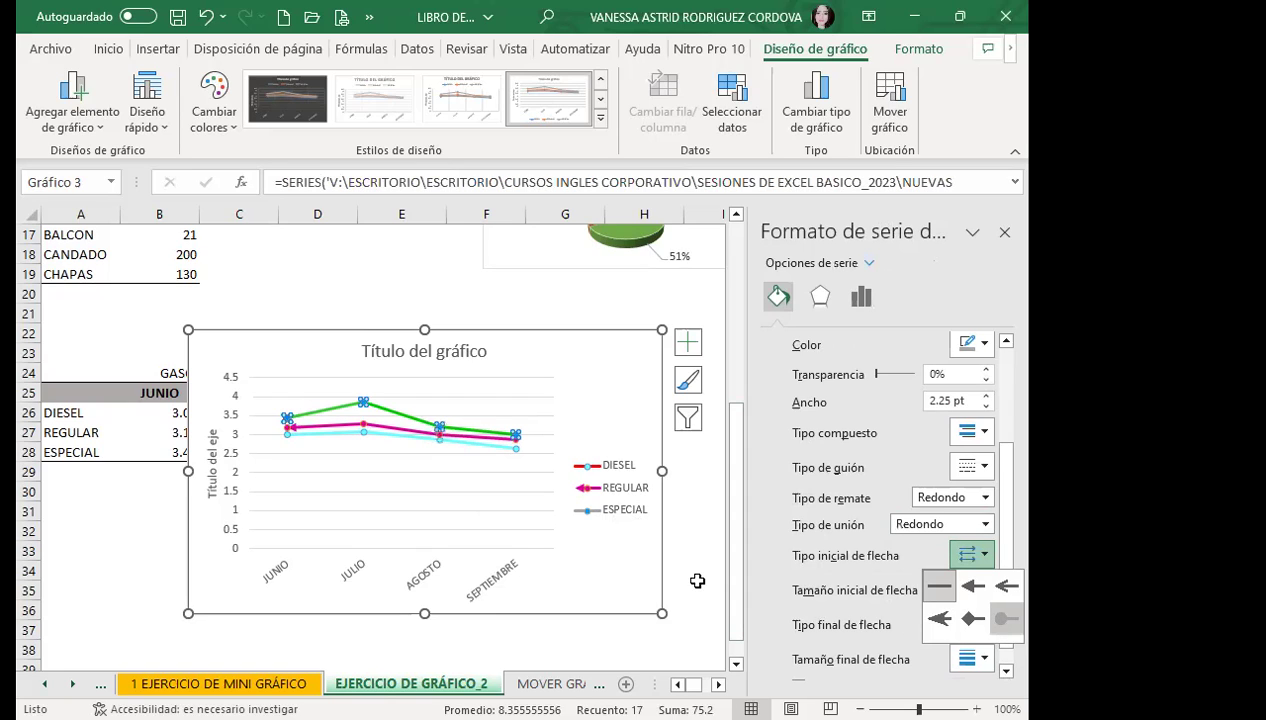
left_click(572, 517)
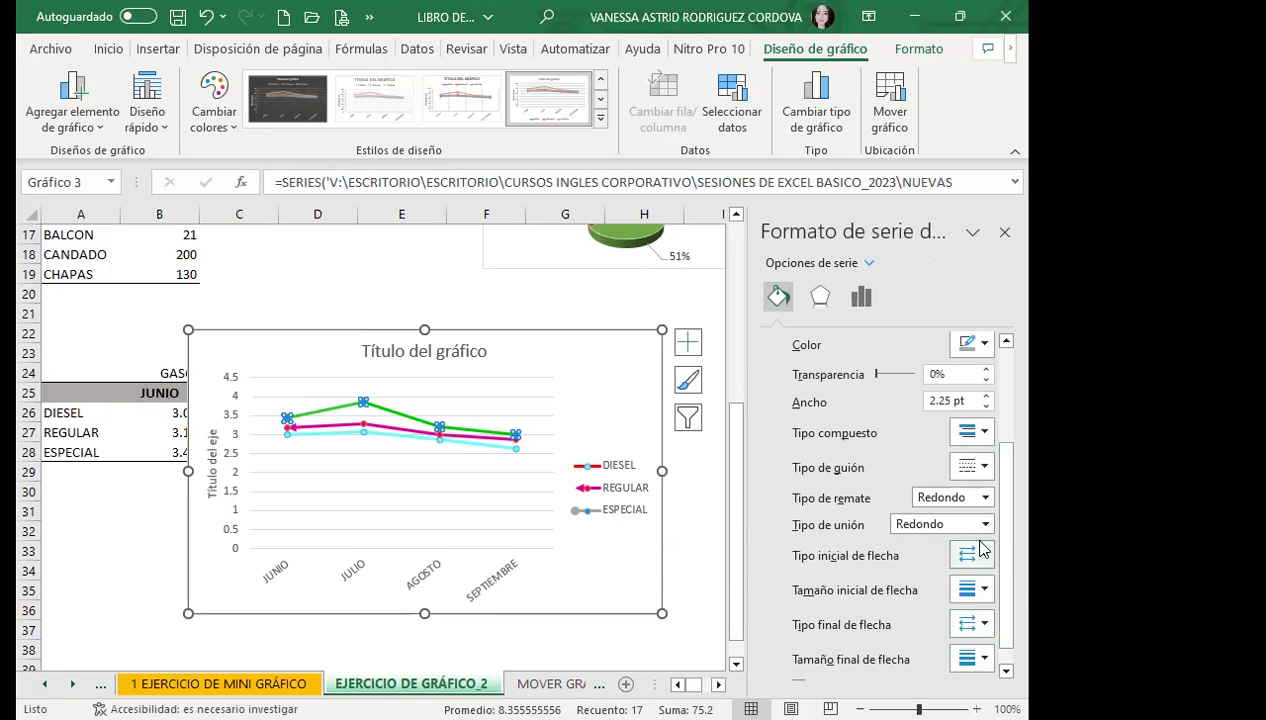
- Recolour ESPECIAL brownish-orange and REGULAR the recent pink, then close the Format Data Series pane
left_click(986, 345)
left_click(938, 483)
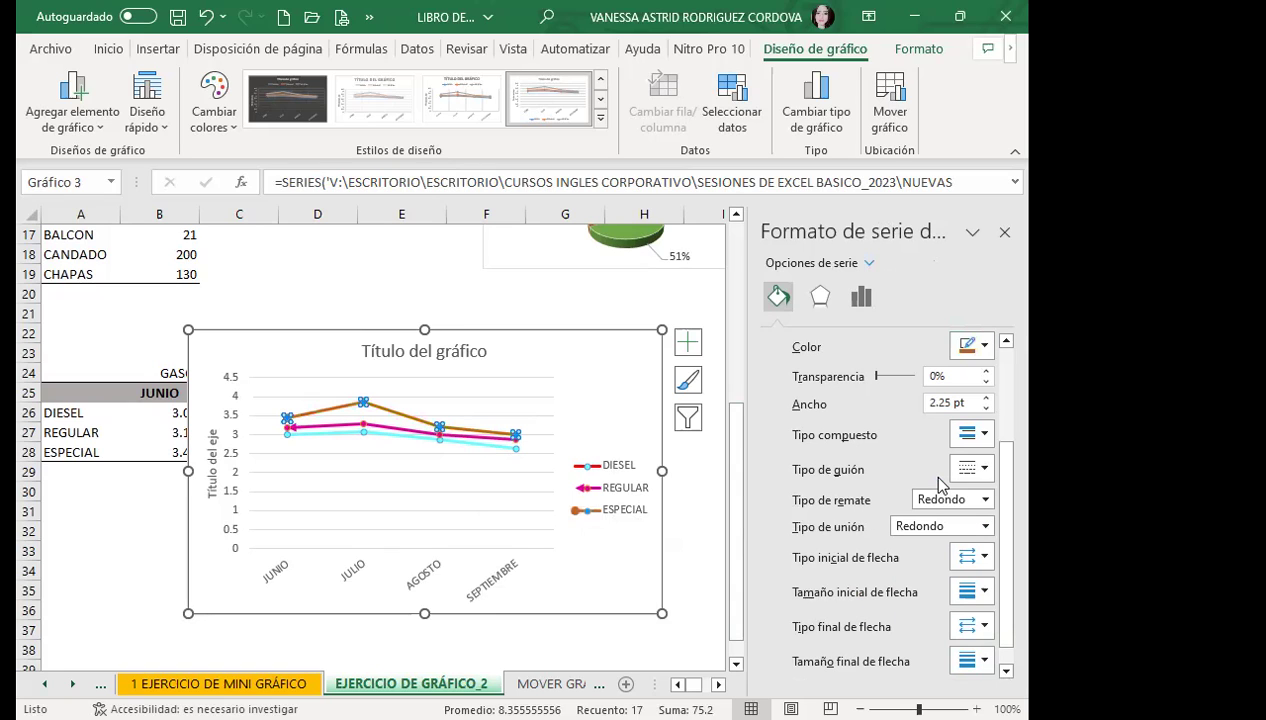
left_click(596, 488)
left_click(598, 488)
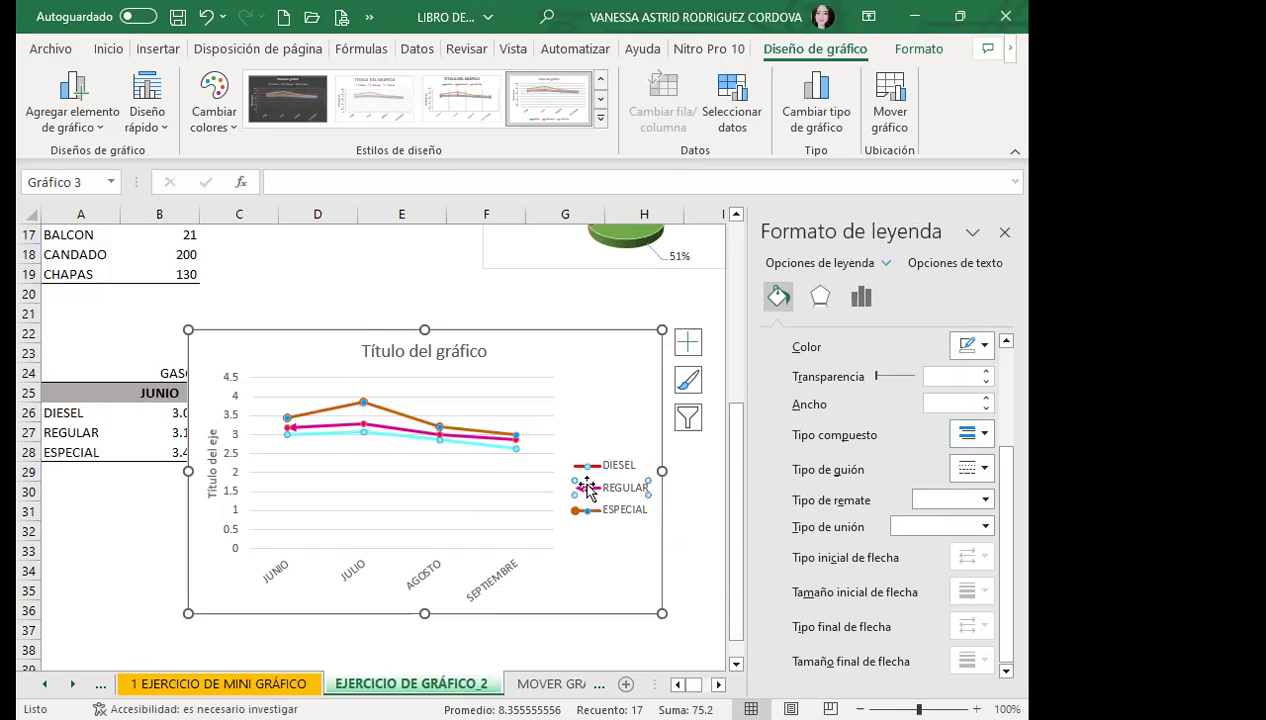
left_click(462, 436)
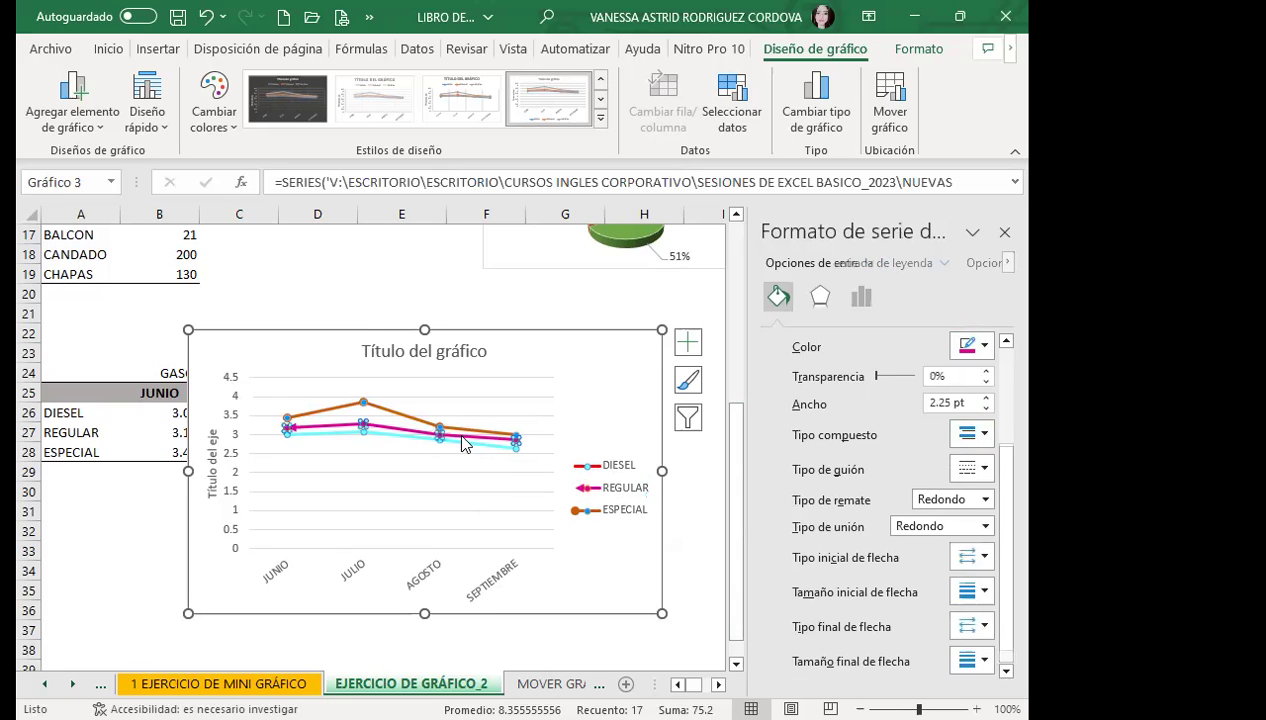
left_click(987, 352)
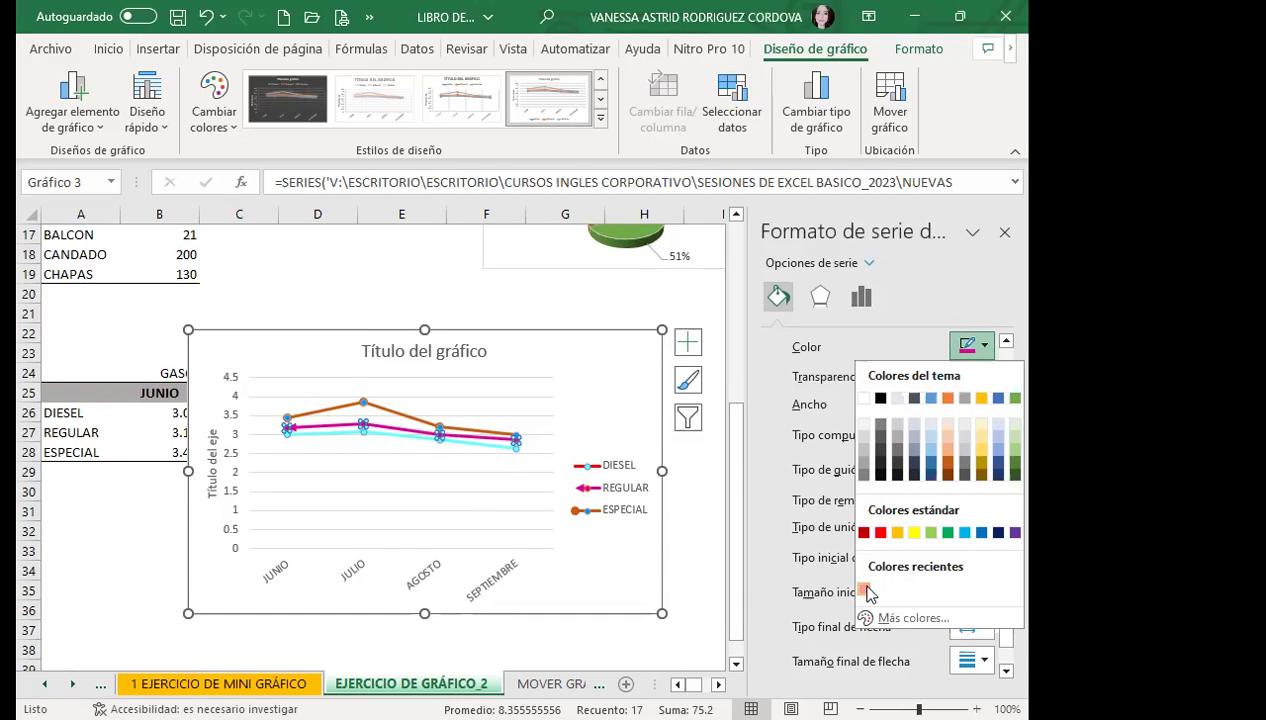
left_click(864, 590)
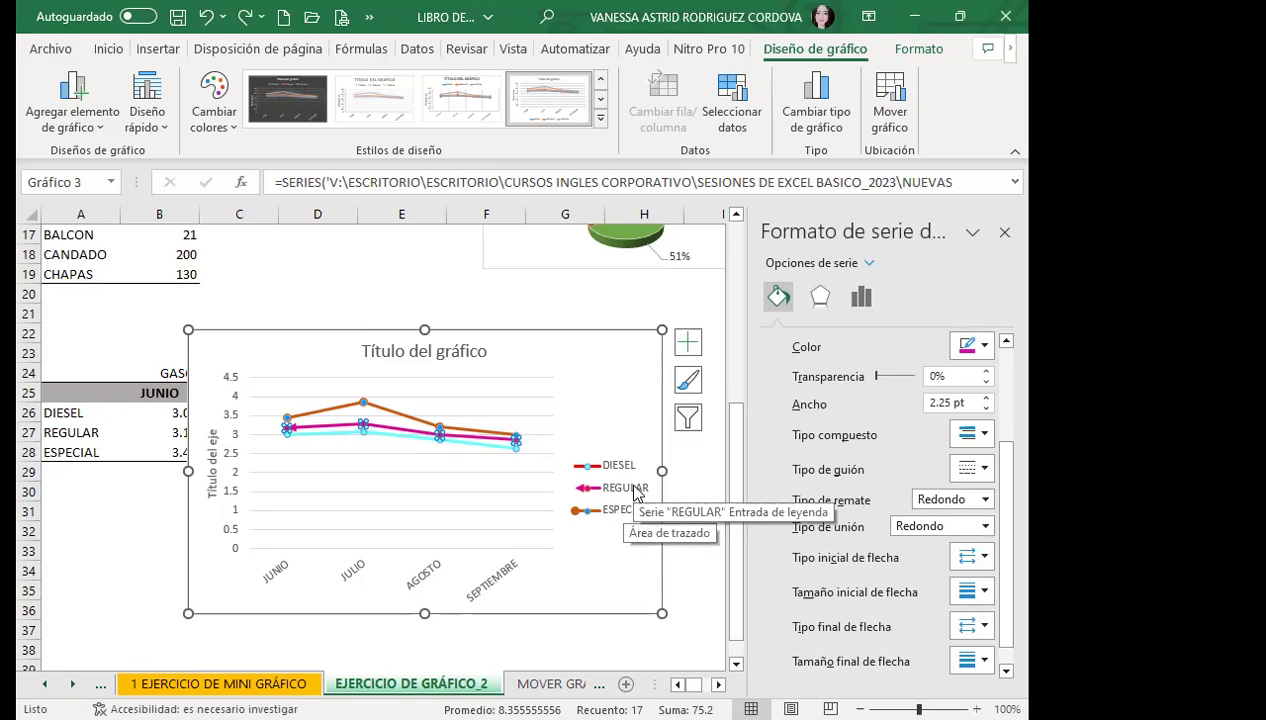
left_click(1004, 232)
- Deselect the gasoline line chart and select the VETA pie chart higher up the sheet
left_click(614, 547)
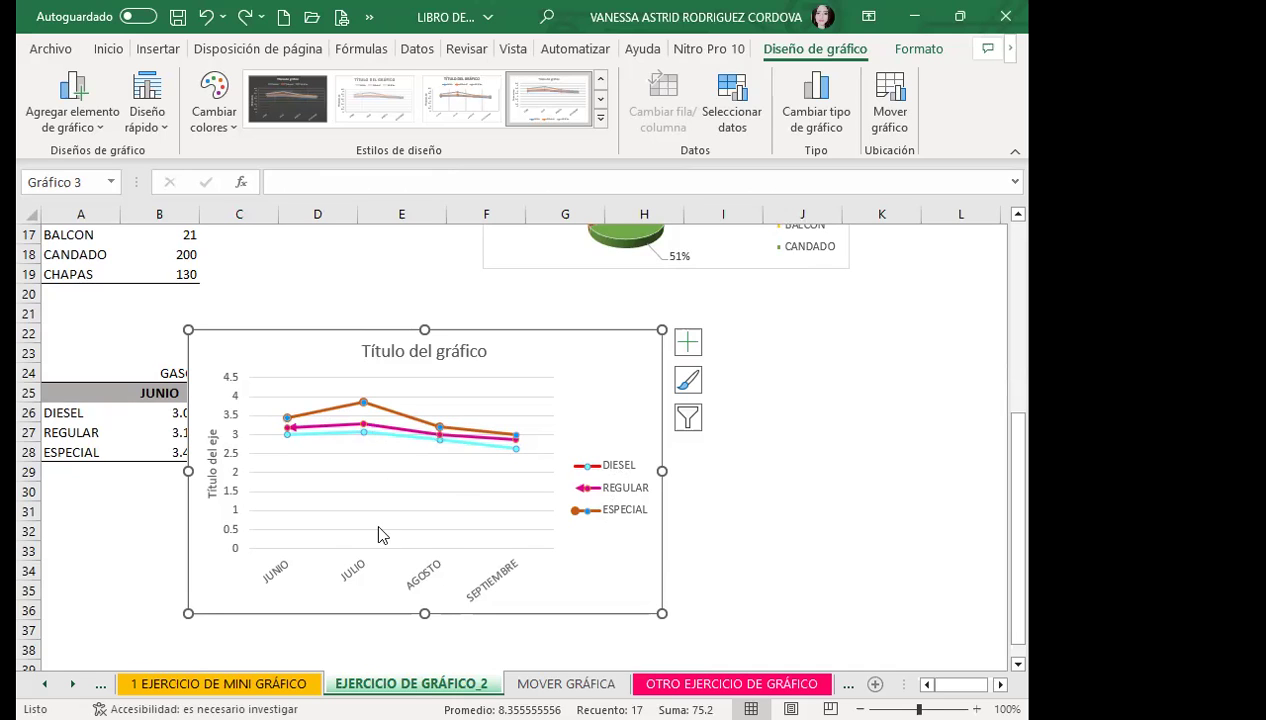
left_click(798, 588)
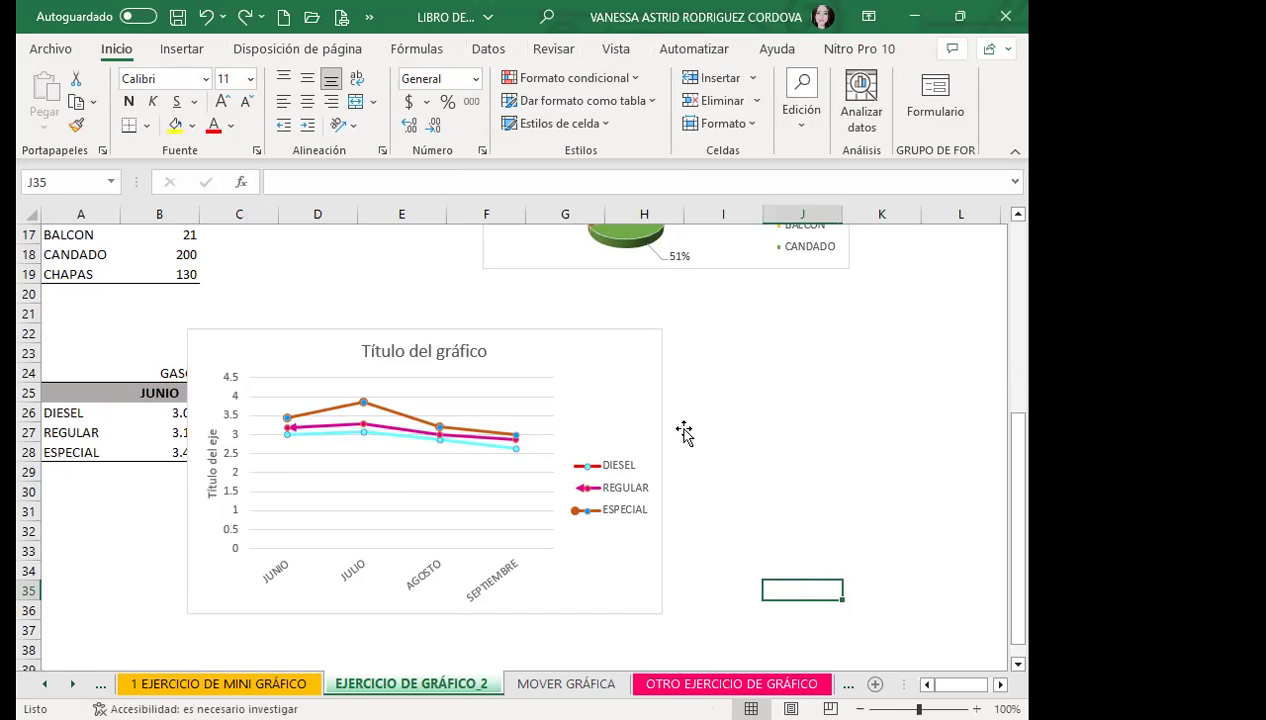
scroll(690, 425, "up", 5)
left_click(733, 478)
- Move the VETA pie chart with Mover gráfico as an object on the MOVER GRÁFICA sheet
left_click_drag(733, 478, 704, 366)
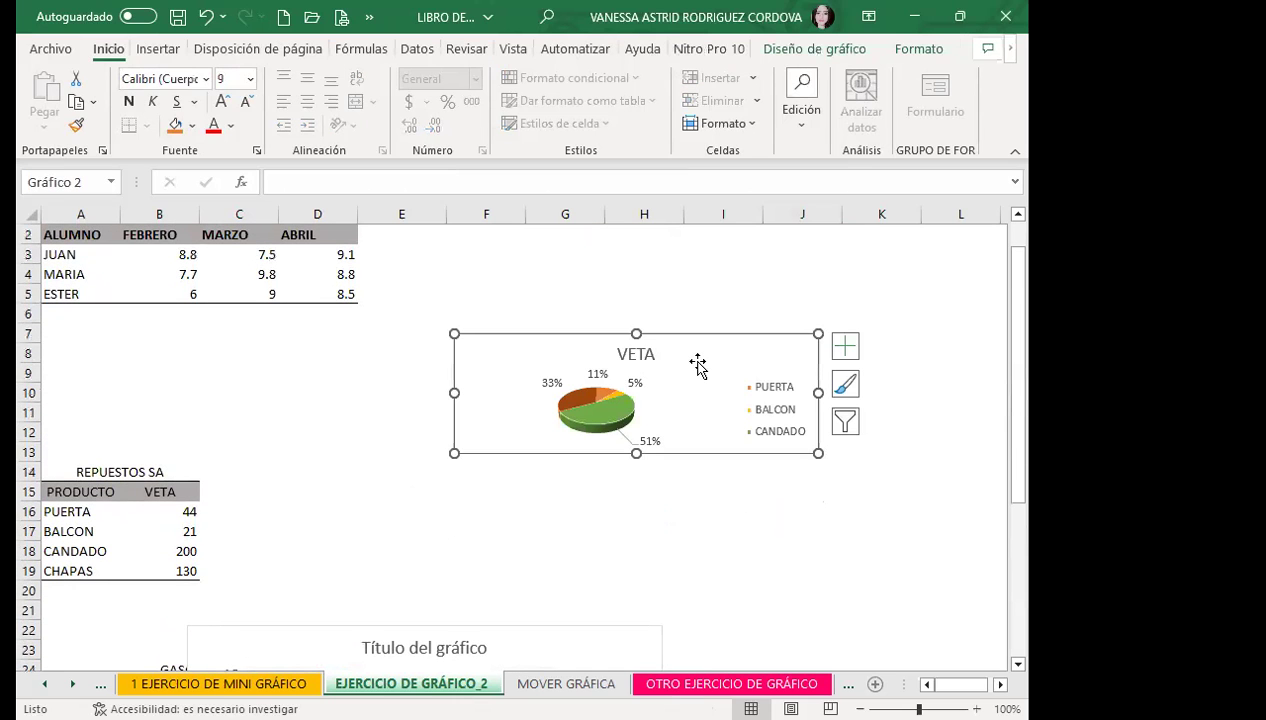
left_click(797, 52)
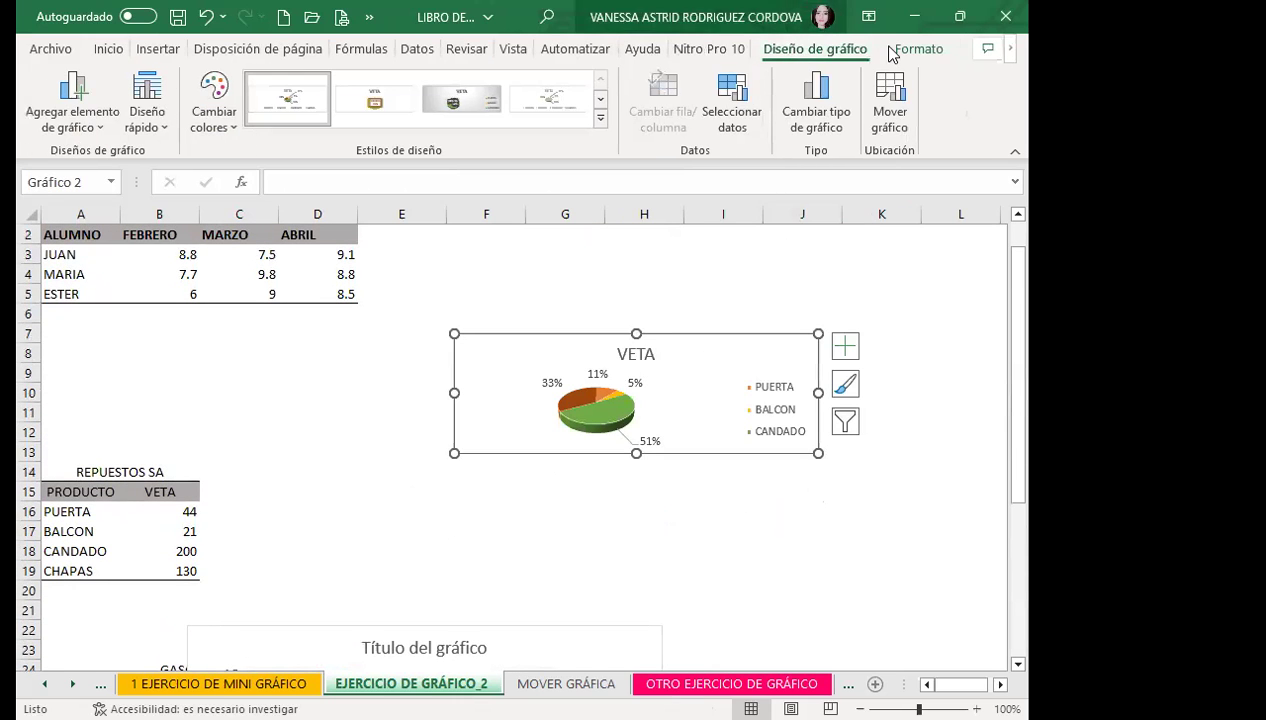
left_click(903, 133)
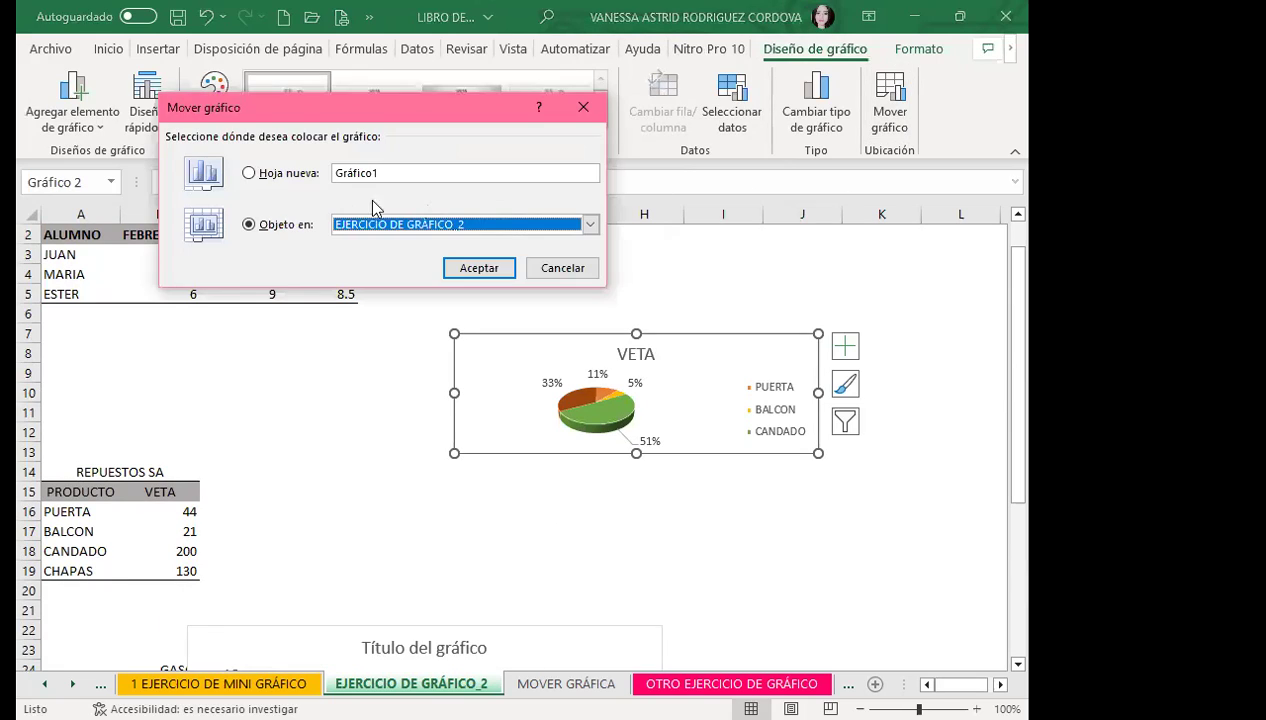
left_click(495, 226)
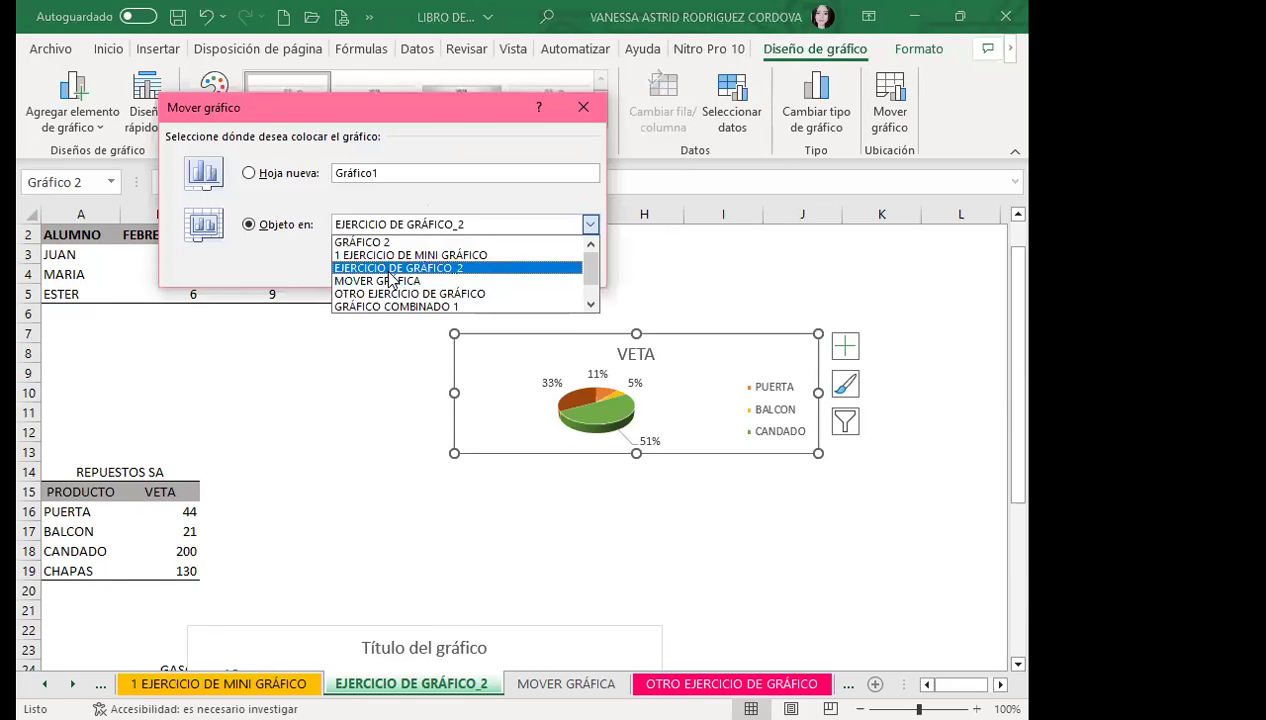
left_click(381, 287)
left_click(482, 271)
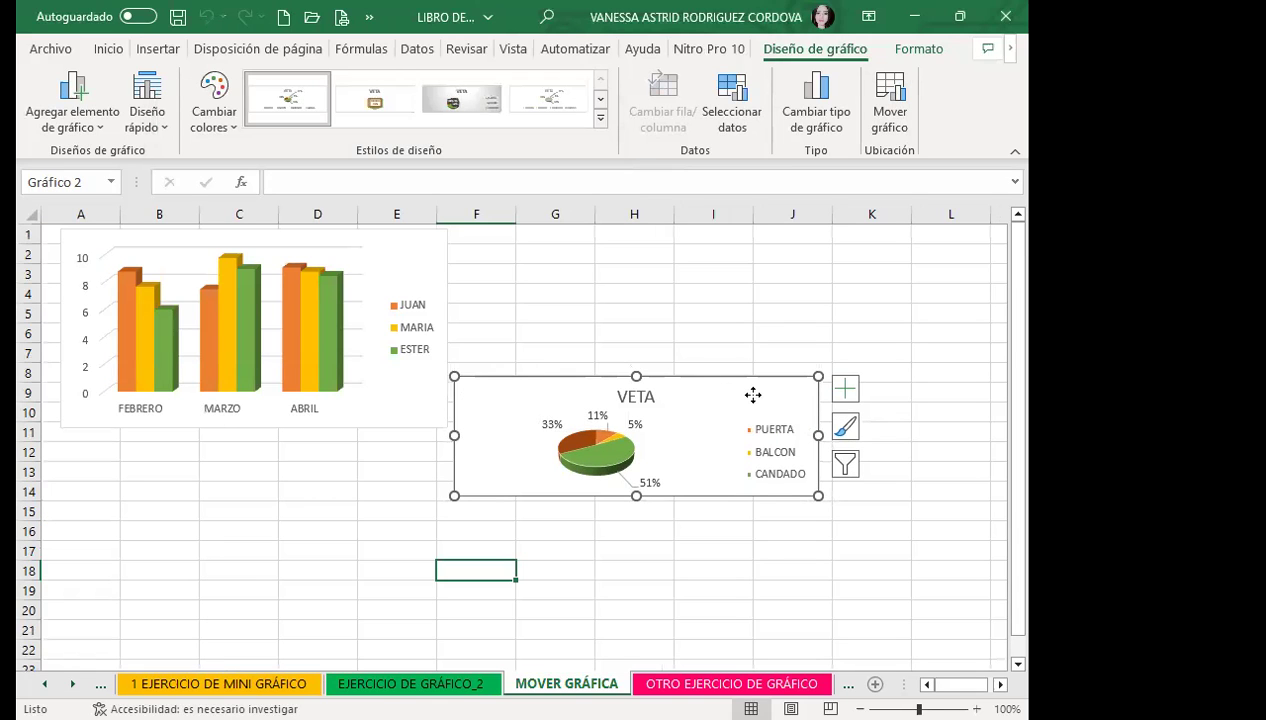
- Position the pie chart below the NOTAS column chart in columns A–E
left_click_drag(753, 395, 360, 512)
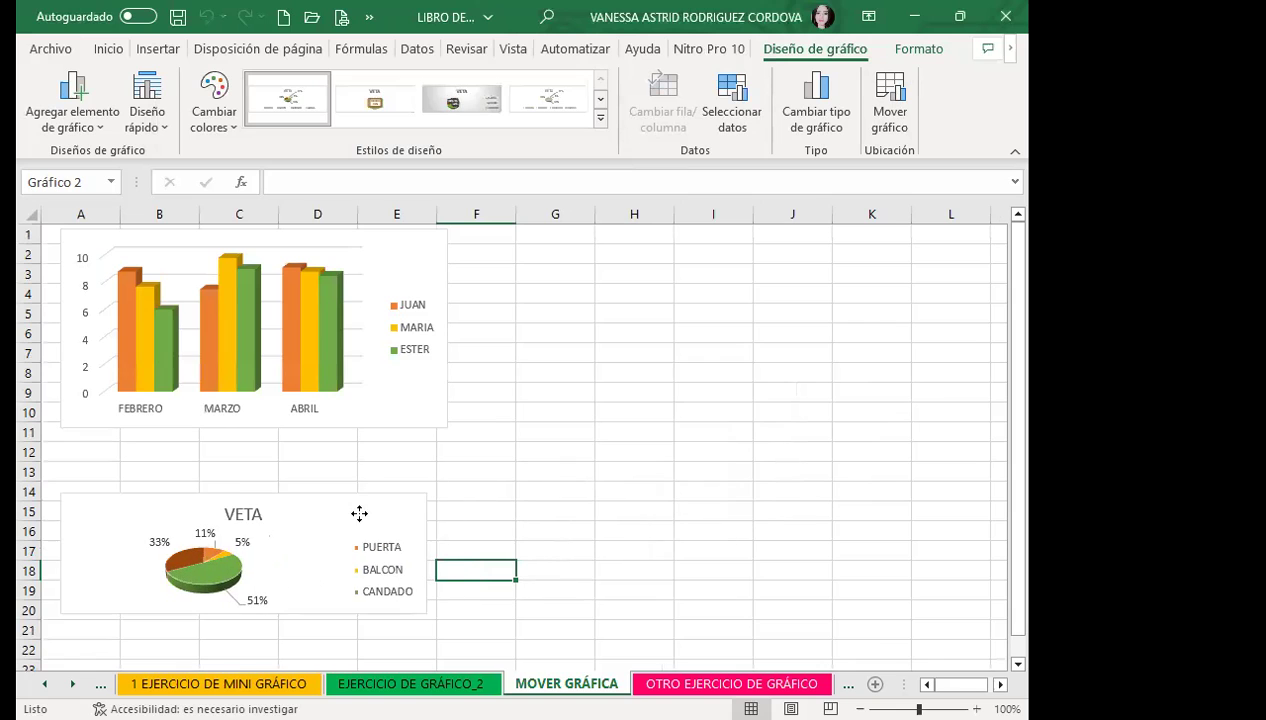
scroll(367, 455, "down", 4)
scroll(432, 571, "down", 6)
scroll(560, 583, "up", 5)
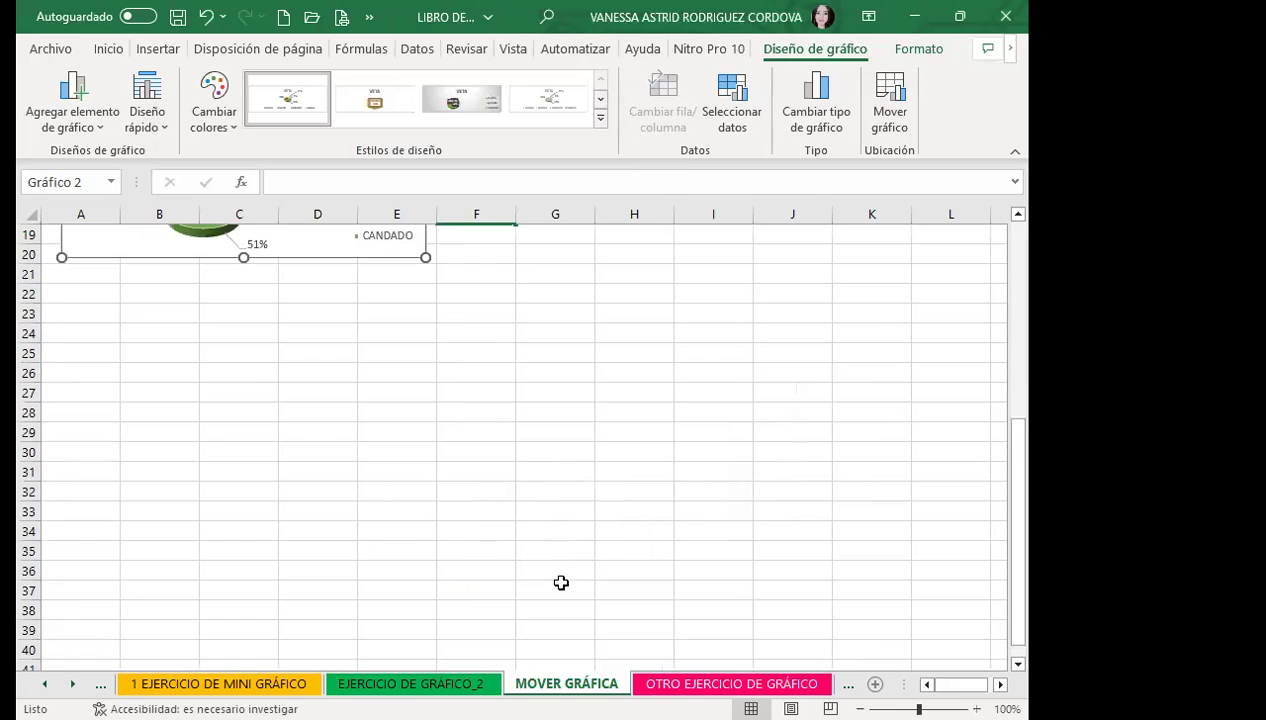
scroll(543, 470, "up", 5)
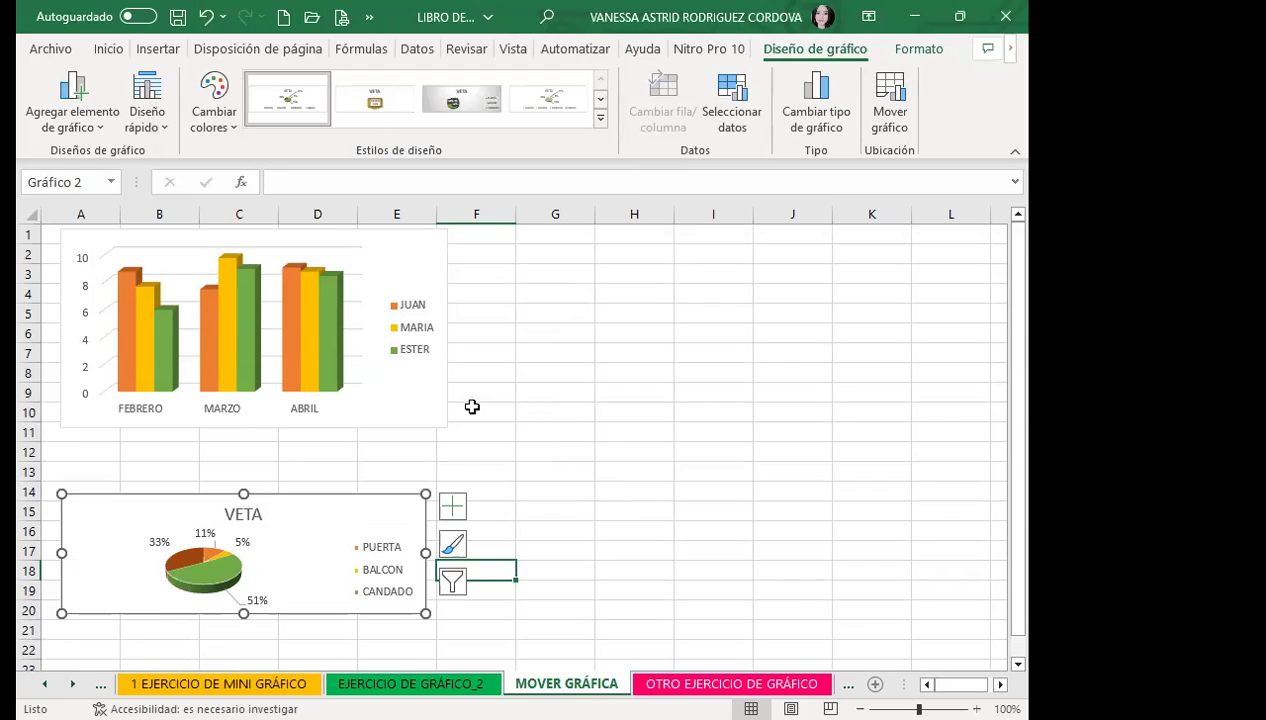
scroll(525, 425, "down", 3)
scroll(418, 568, "down", 4)
scroll(421, 560, "down", 4)
scroll(436, 537, "up", 6)
scroll(458, 508, "up", 5)
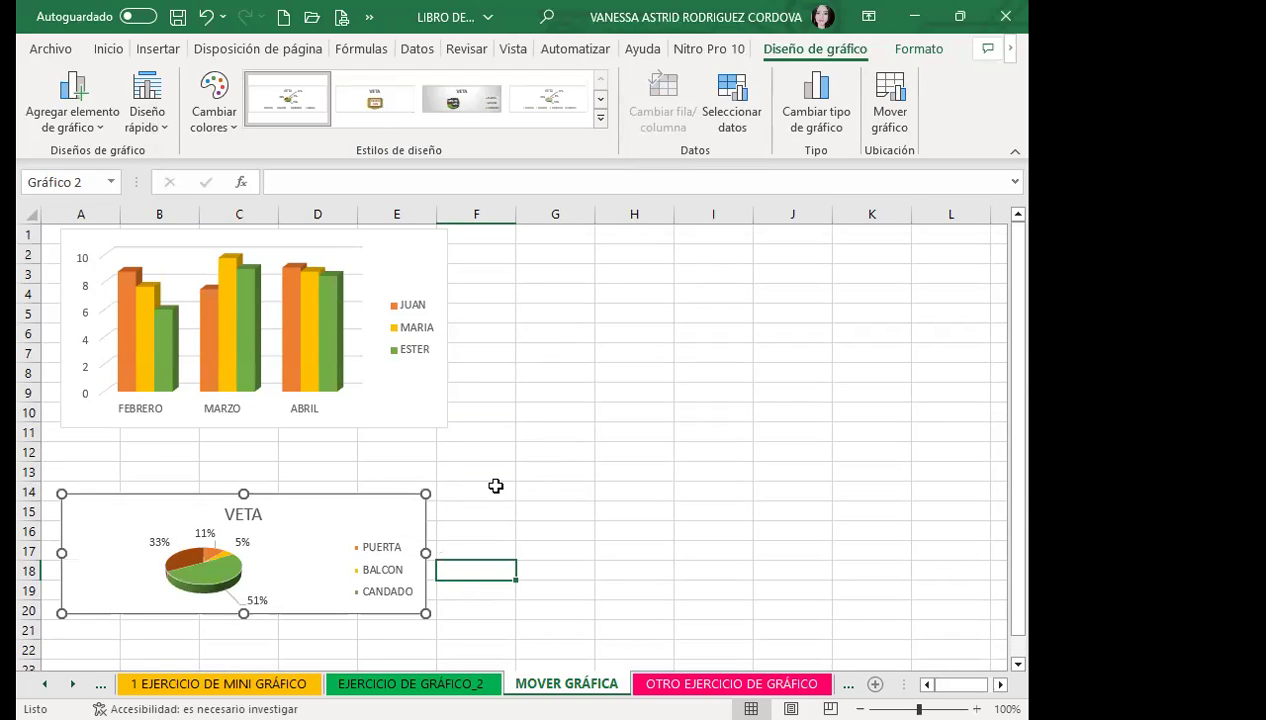
left_click(565, 451)
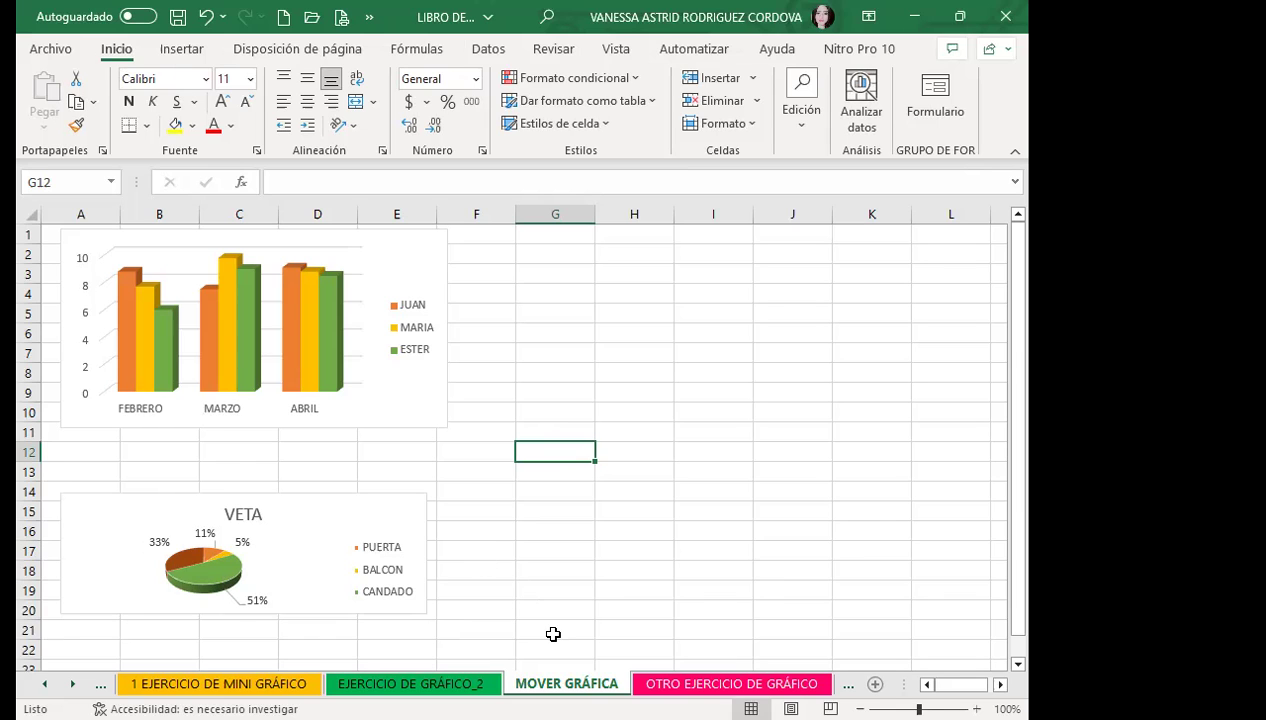
- On EJERCICIO DE GRÁFICO_2, select the NOTAS grades table A2:D5
key("ctrl+Page_Up")
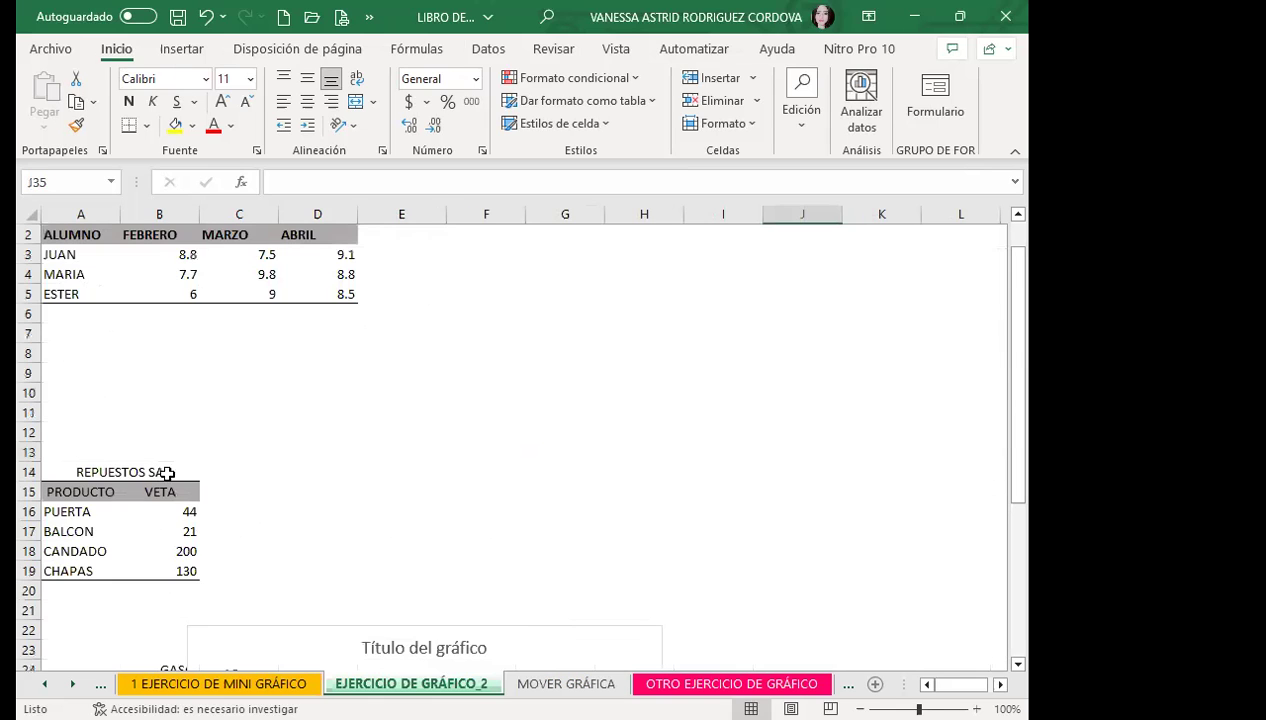
left_click(228, 294)
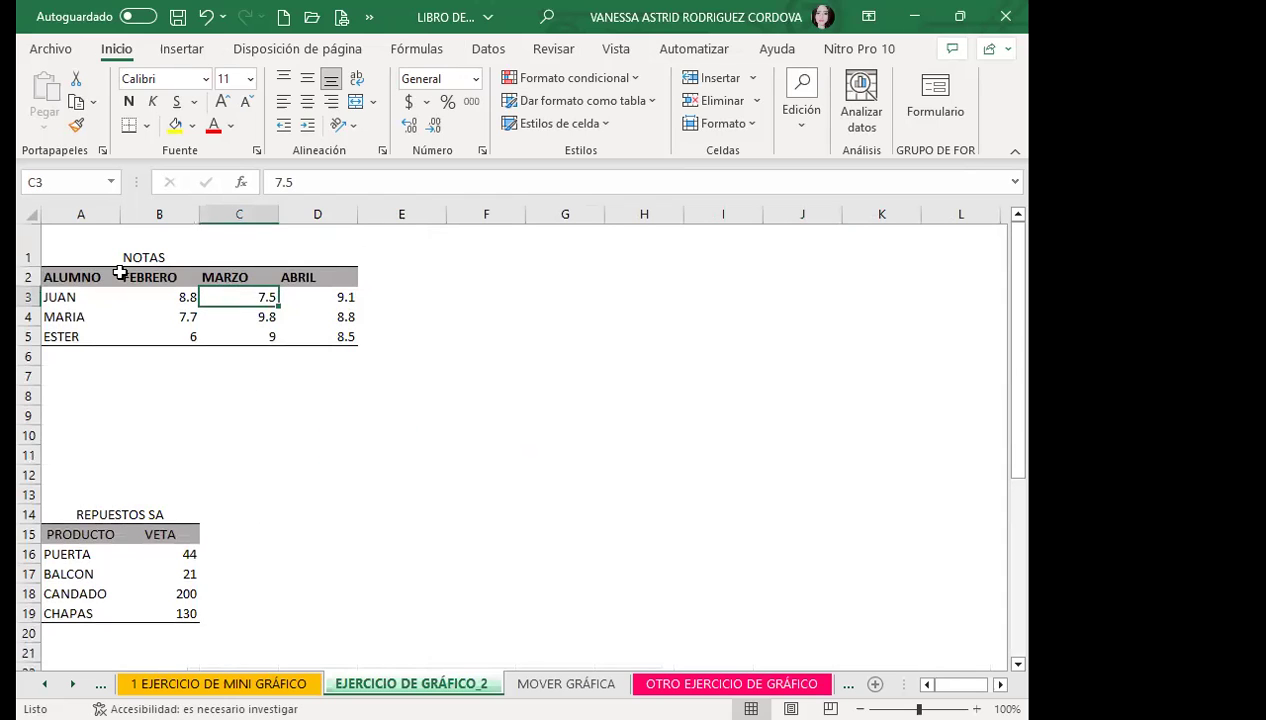
left_click_drag(58, 281, 300, 336)
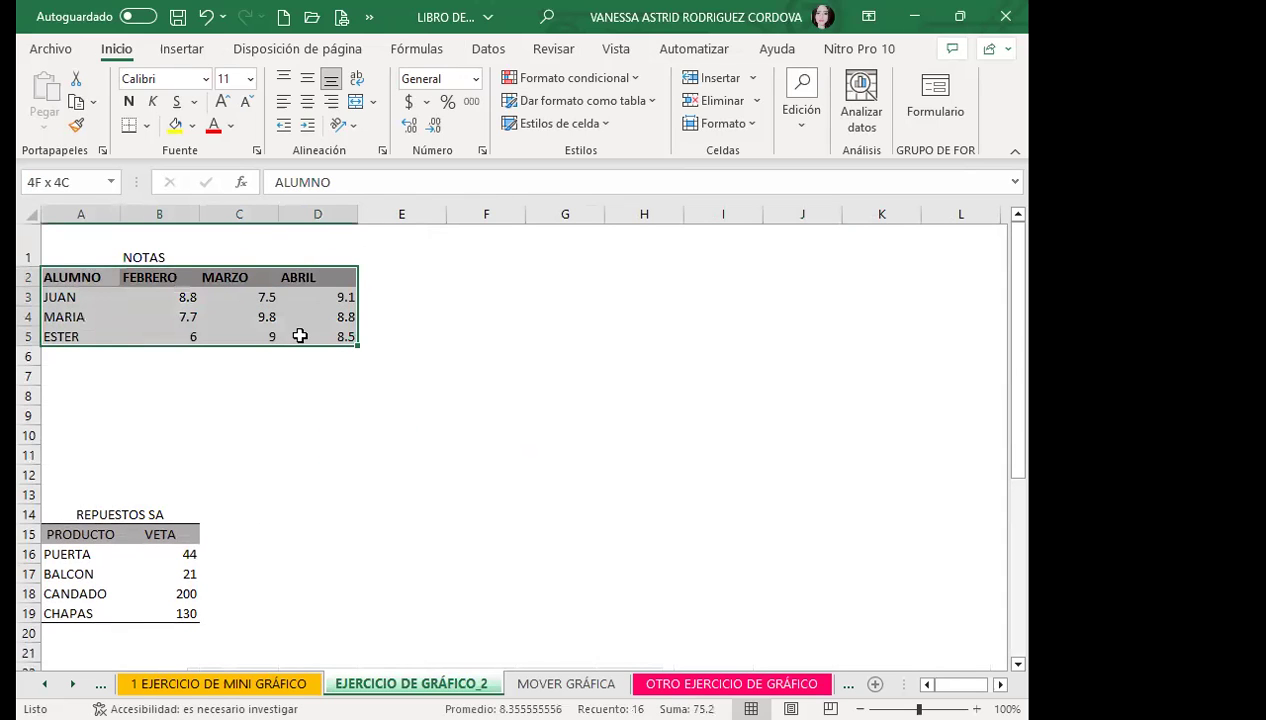
- Open Insertar > Gráficos recomendados and preview the grades as a line chart
left_click(181, 49)
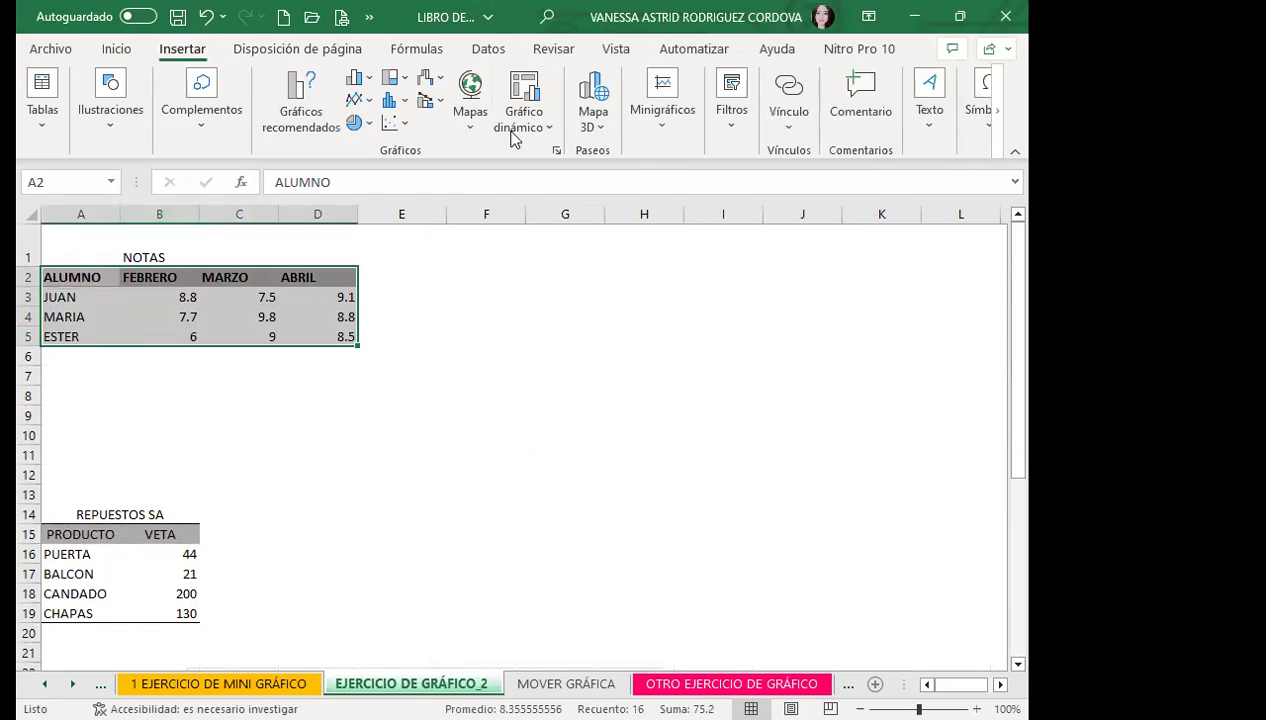
left_click(302, 90)
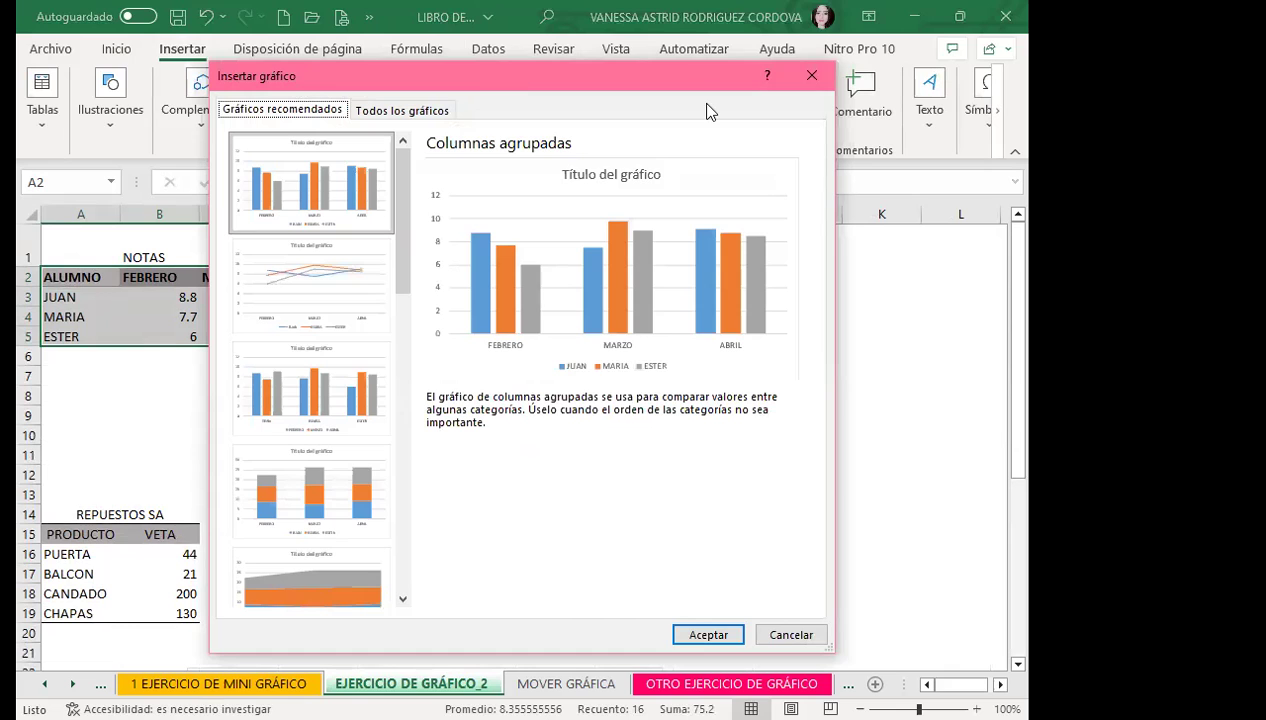
left_click_drag(508, 83, 706, 111)
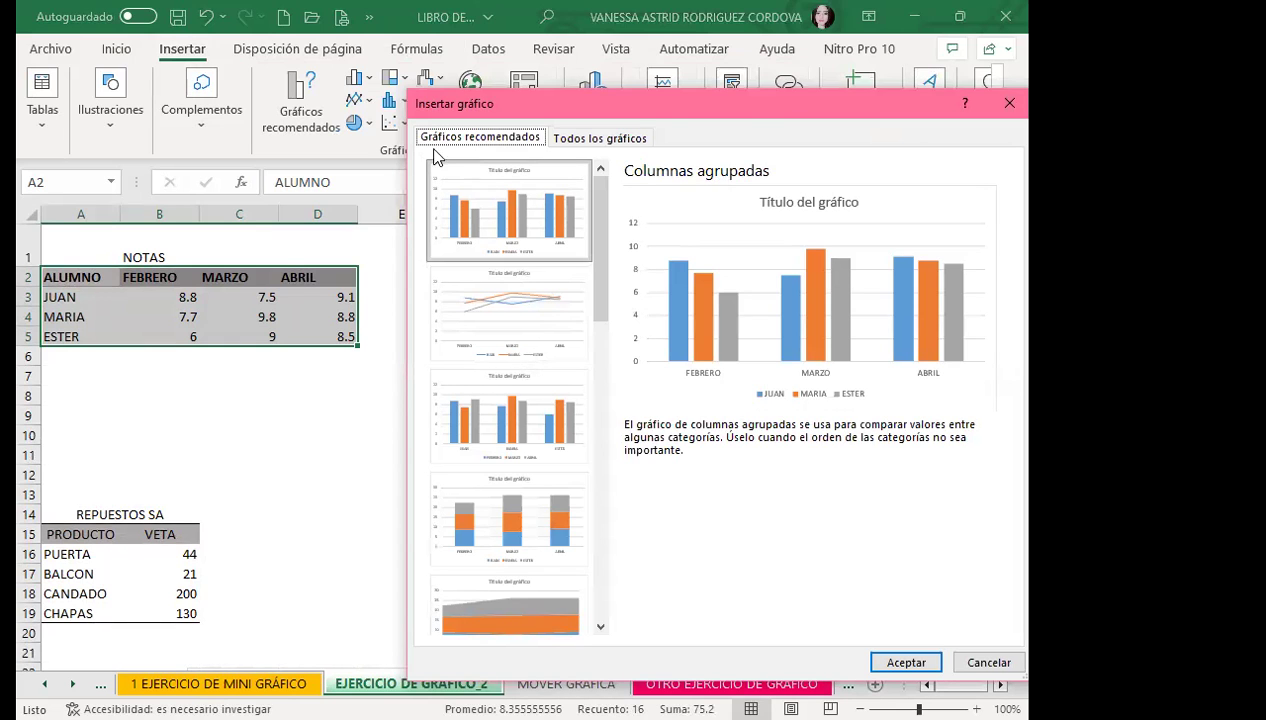
mouse_move(599, 274)
left_mouse_down()
mouse_move(606, 525)
mouse_move(589, 255)
left_mouse_up()
left_click(528, 304)
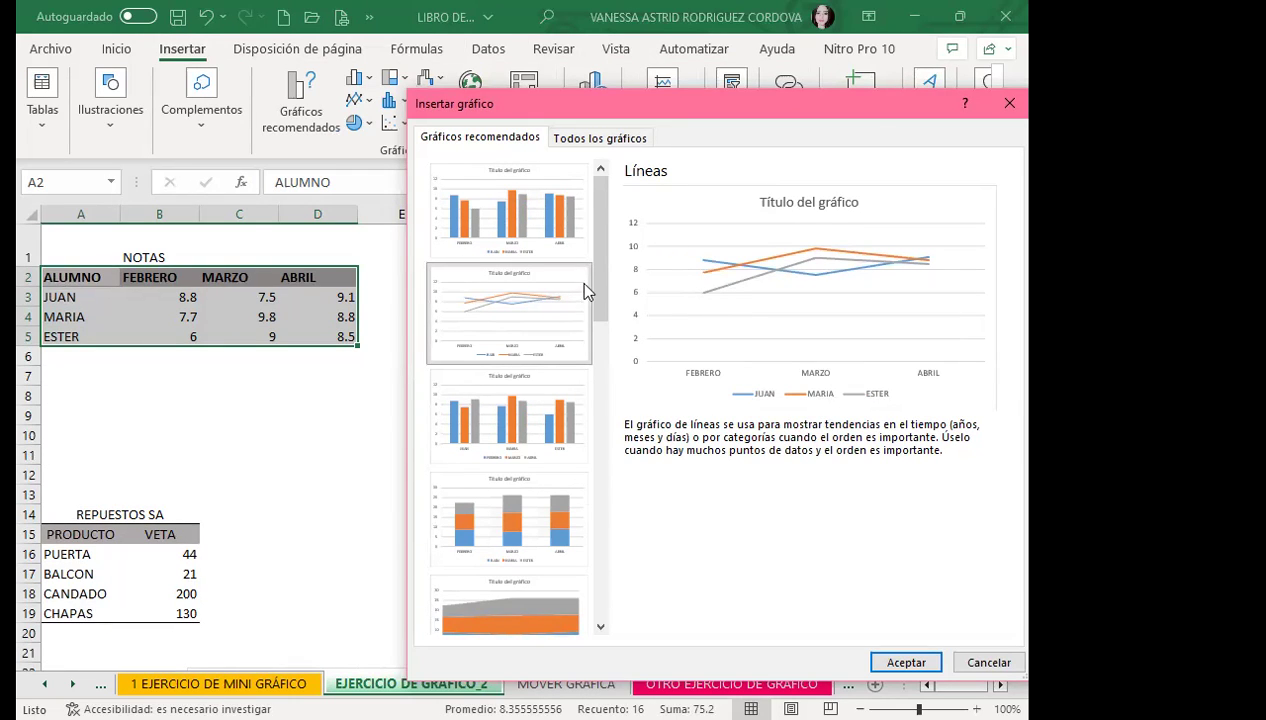
left_click_drag(606, 298, 603, 274)
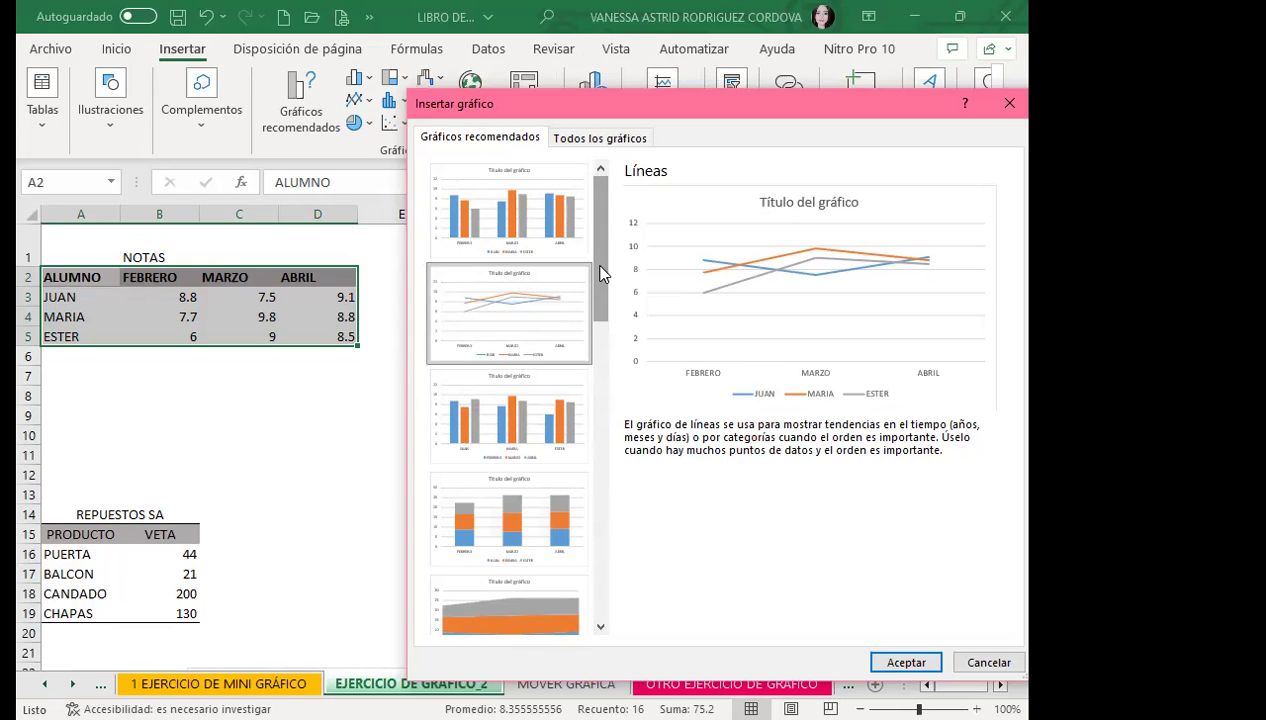
left_click_drag(601, 274, 588, 342)
left_click(527, 368)
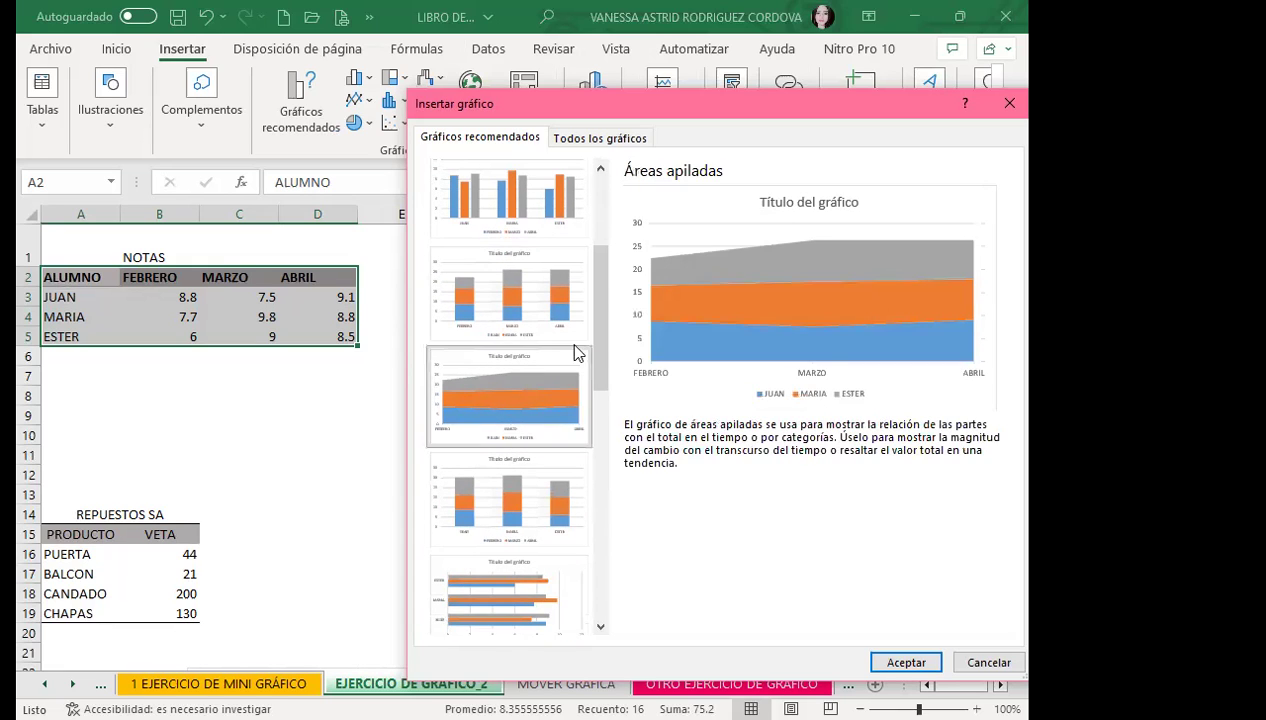
left_click_drag(600, 340, 600, 484)
left_click(531, 390)
left_click(487, 436)
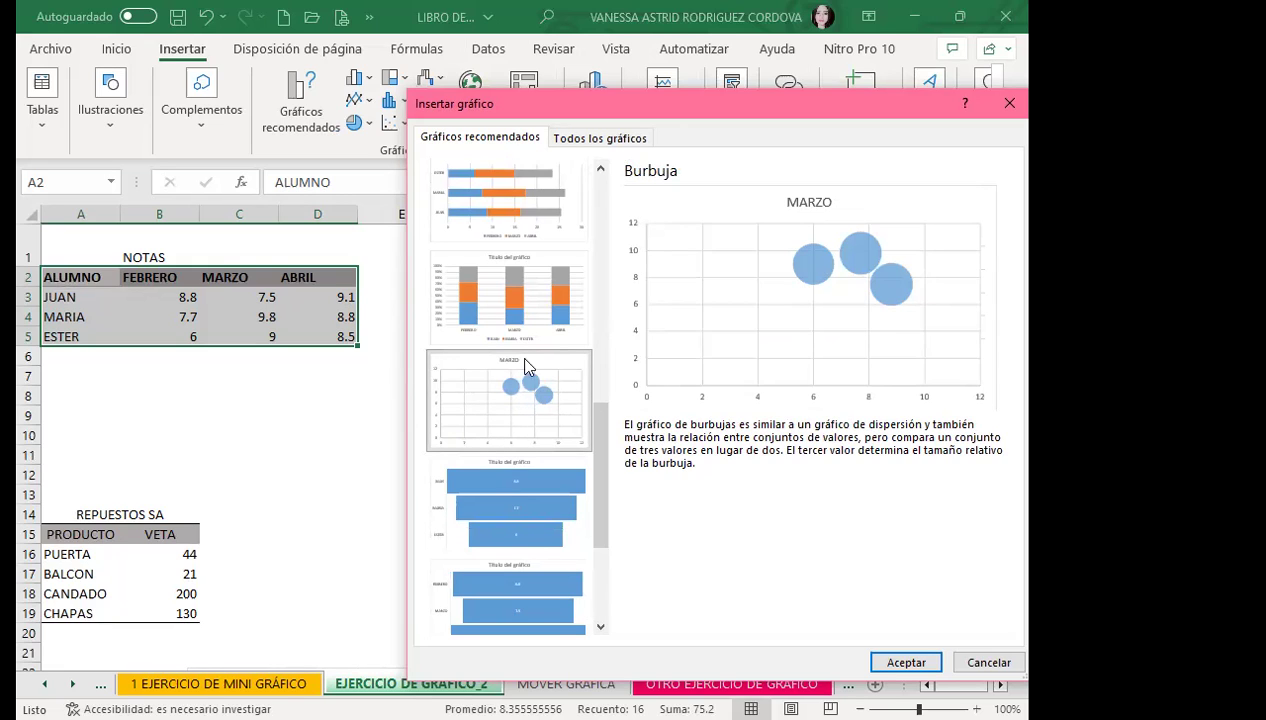
left_click(485, 520)
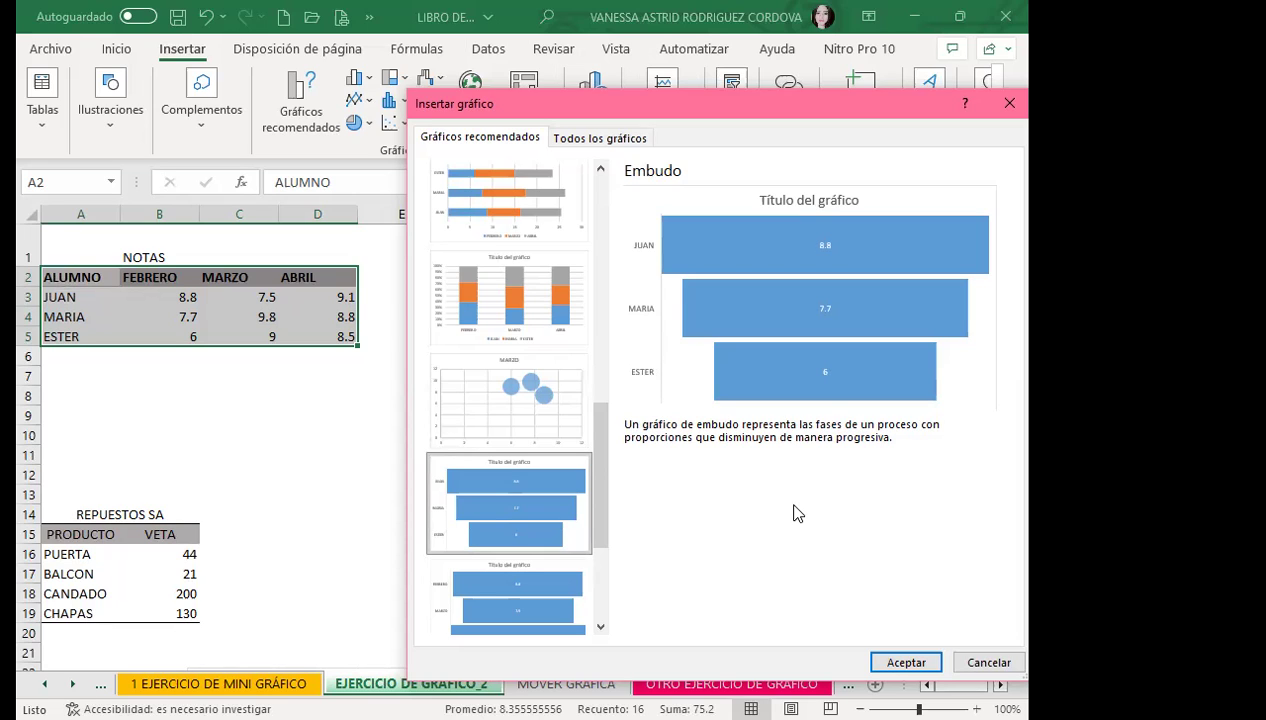
- Compare funnel, 100% stacked, scatter and line previews, then pick Columnas agrupadas grouped by month
left_click(530, 595)
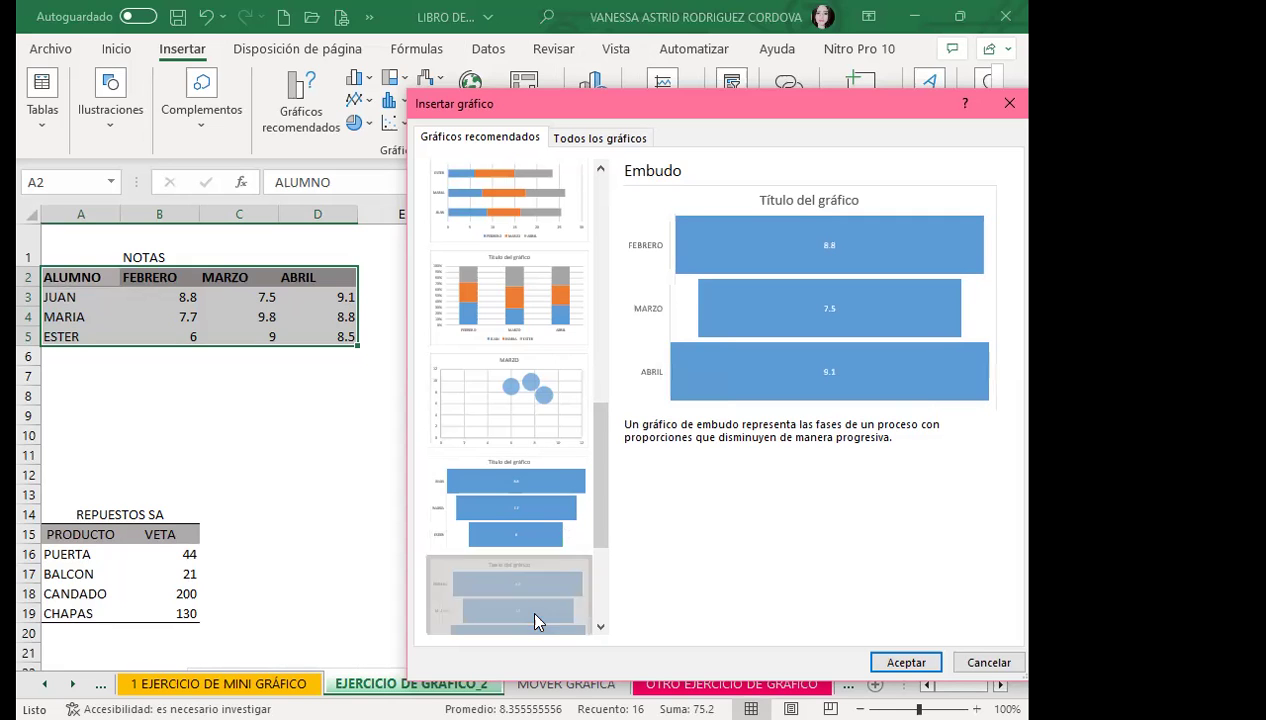
scroll(527, 580, "down", 3)
left_click(527, 577)
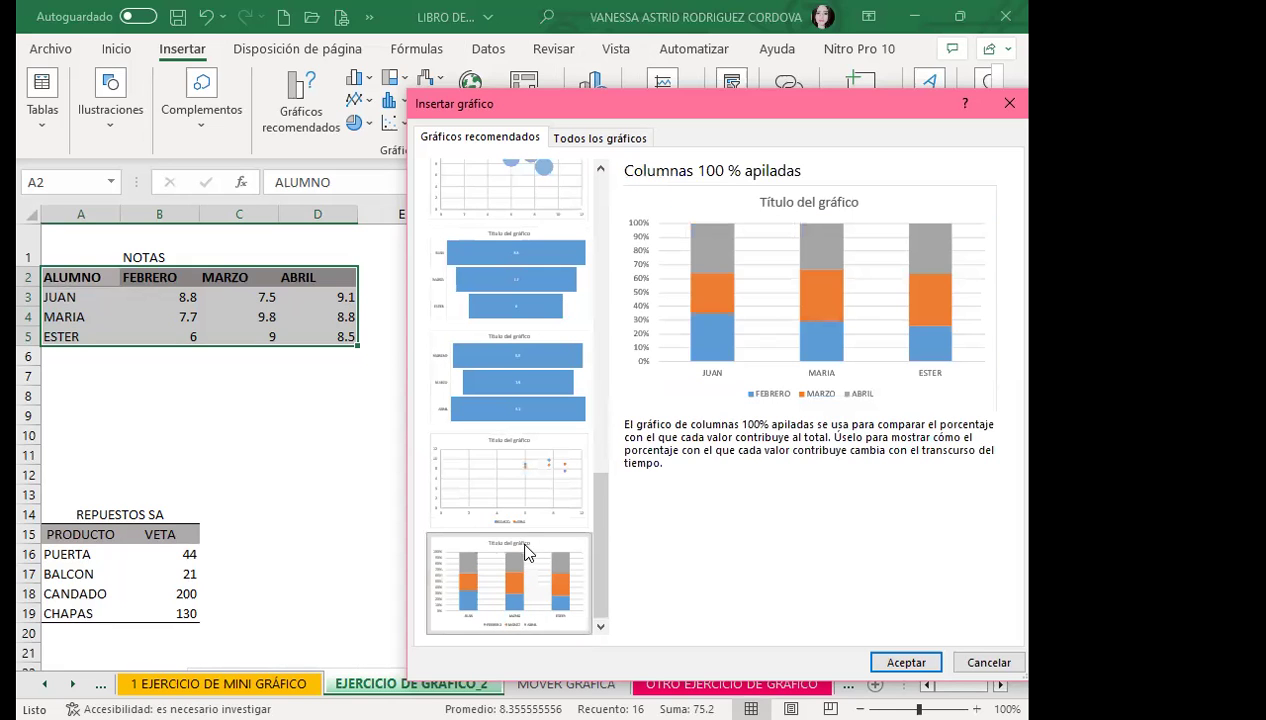
left_click(530, 481)
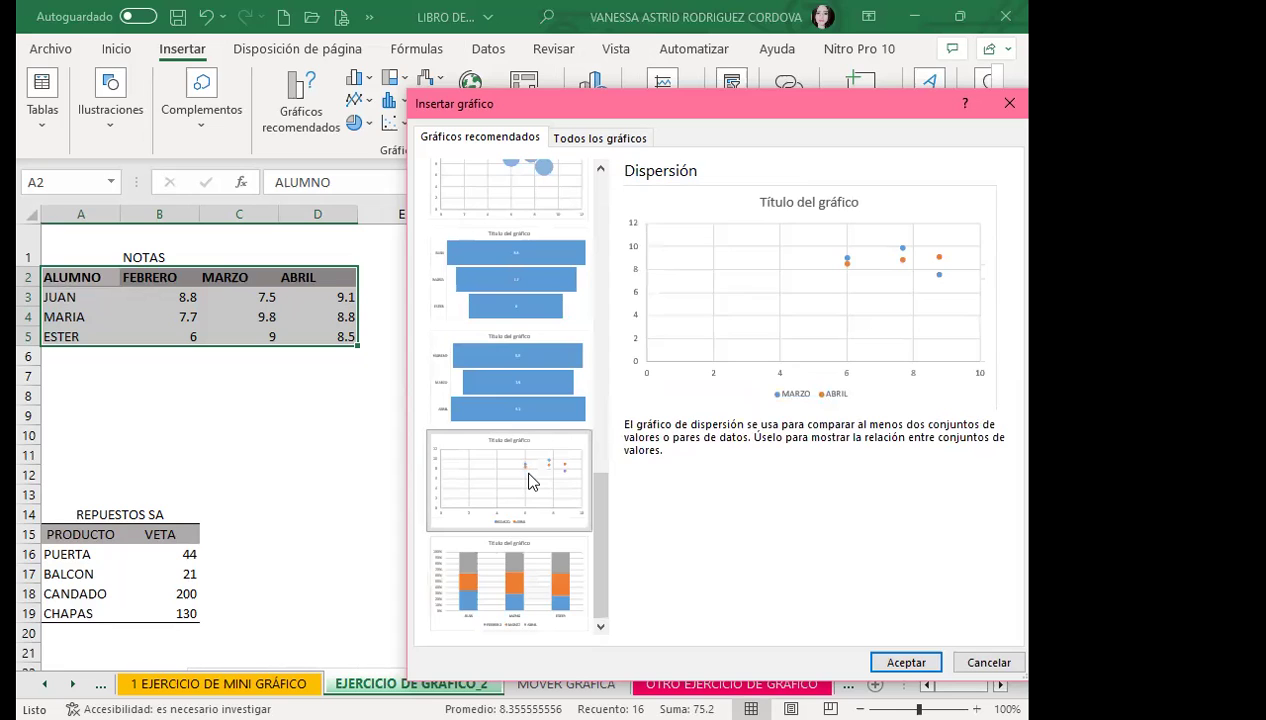
scroll(524, 470, "up", 5)
scroll(524, 470, "up", 4)
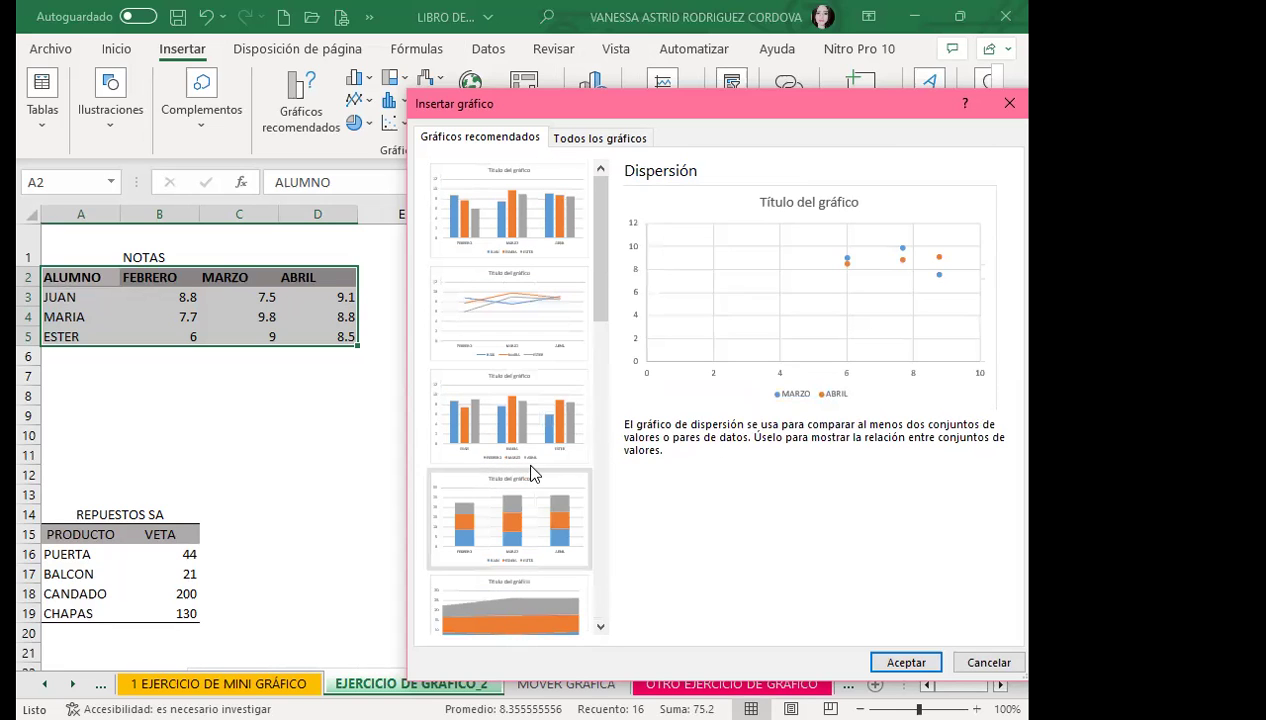
left_click(474, 203)
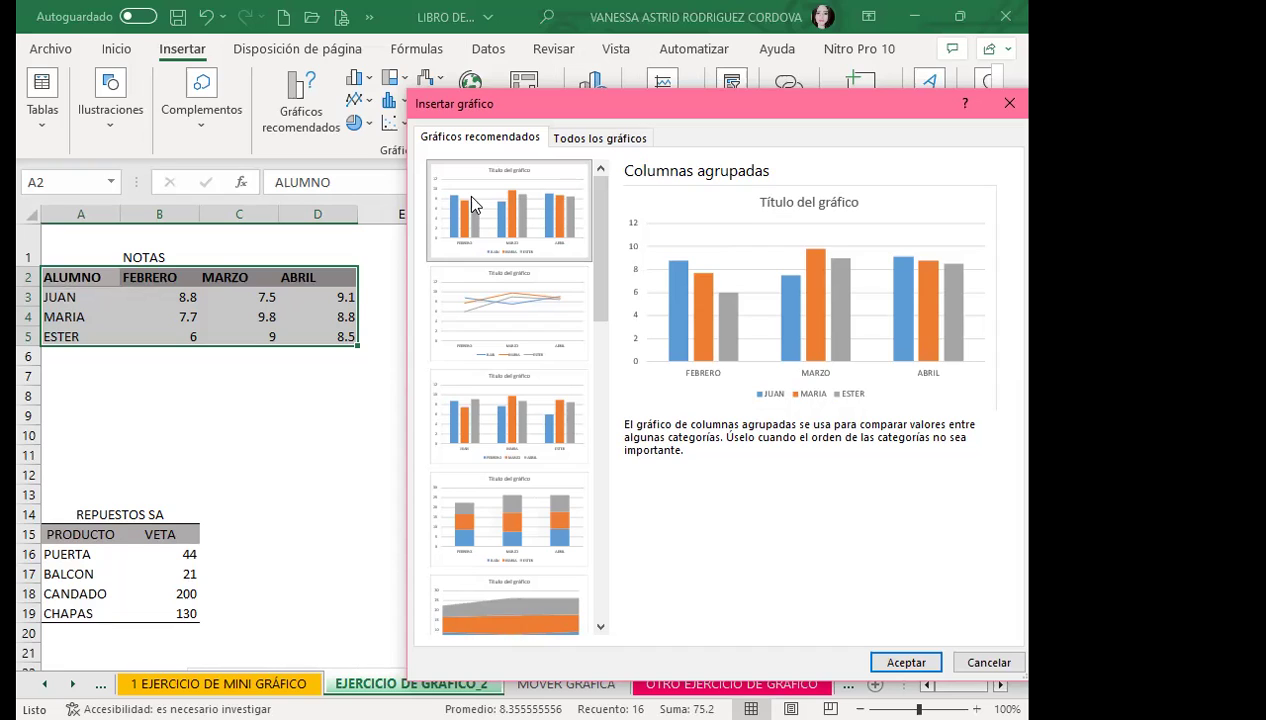
left_click(455, 292)
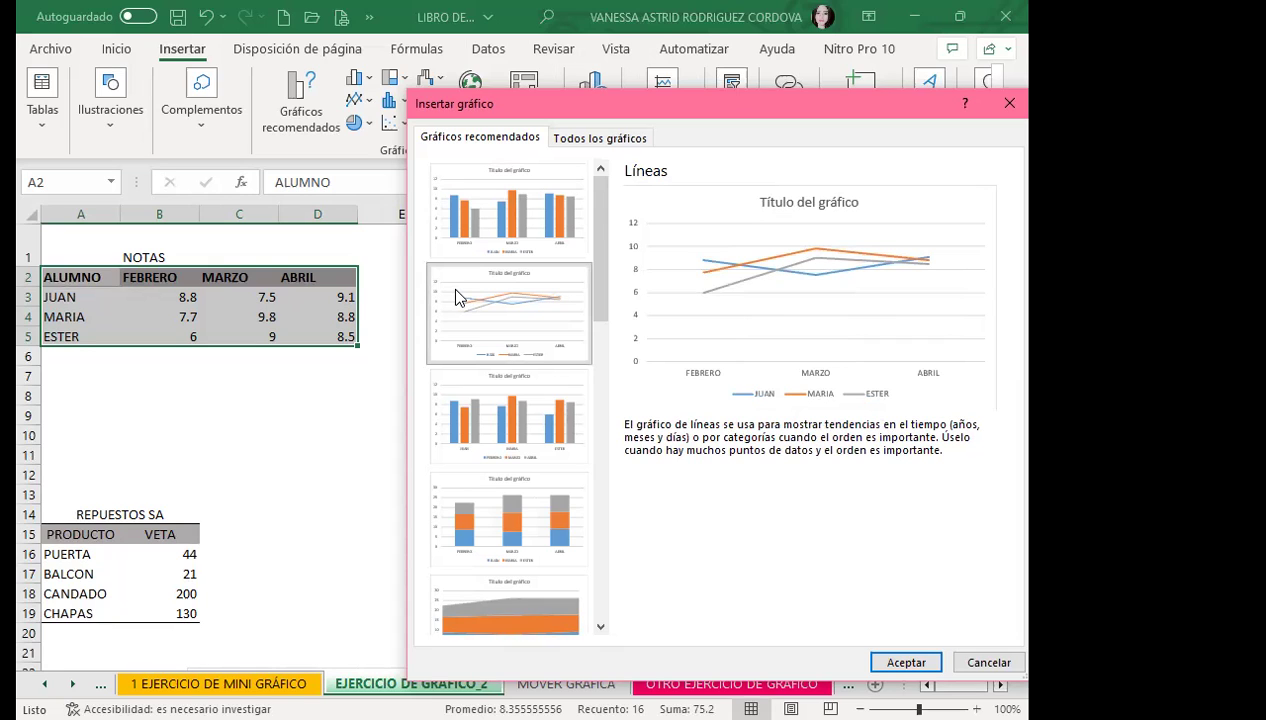
left_click(467, 425)
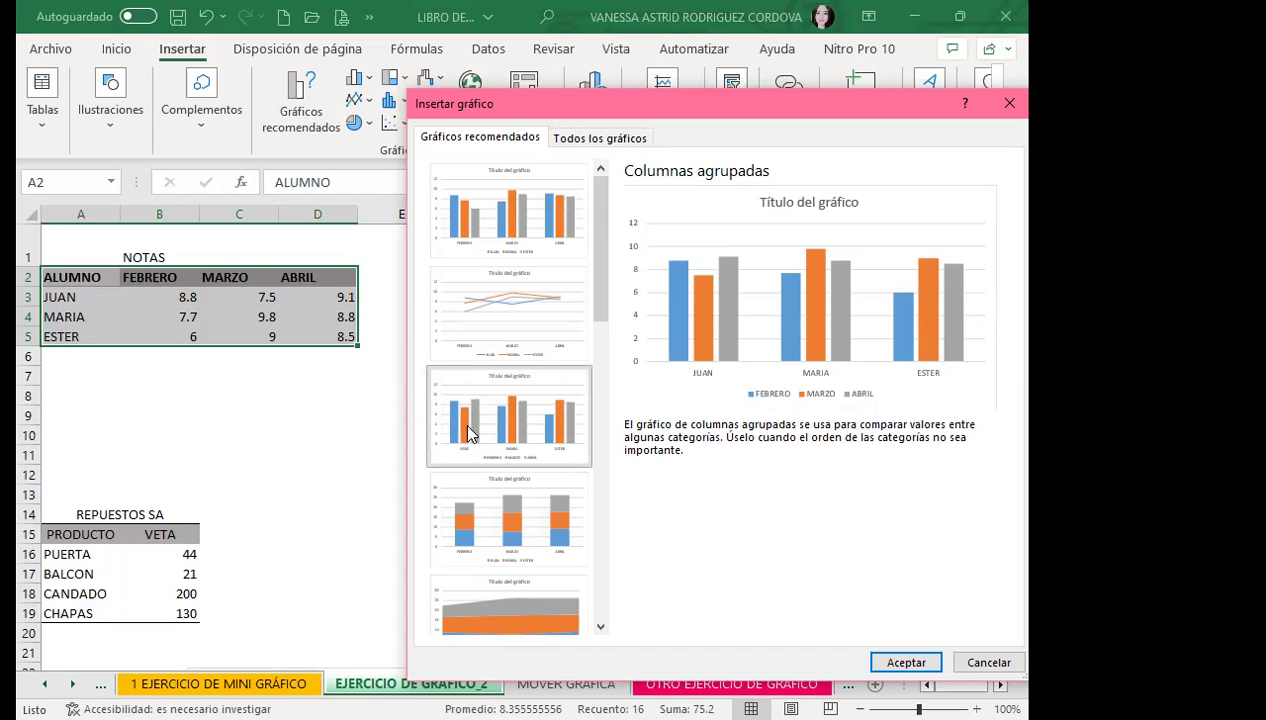
left_click(476, 176)
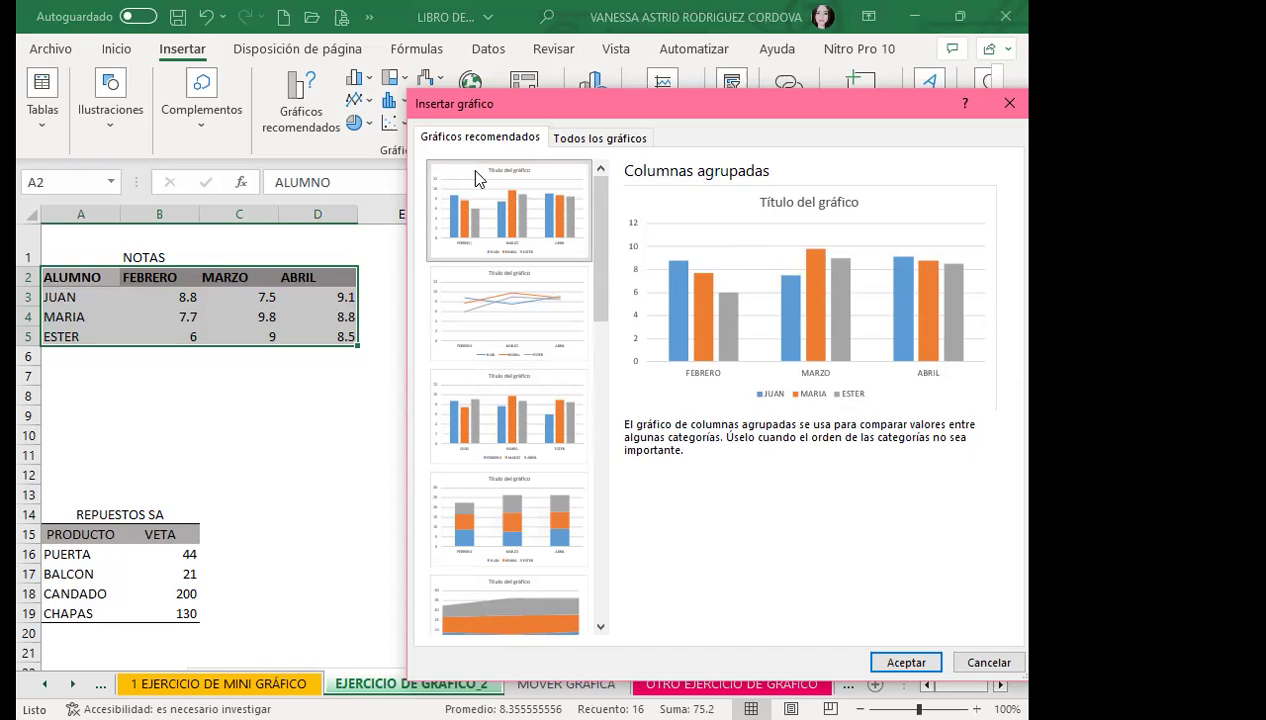
- Insert the clustered column chart of the grades, then go to OTRO EJERCICIO DE GRÁFICO
left_click(908, 640)
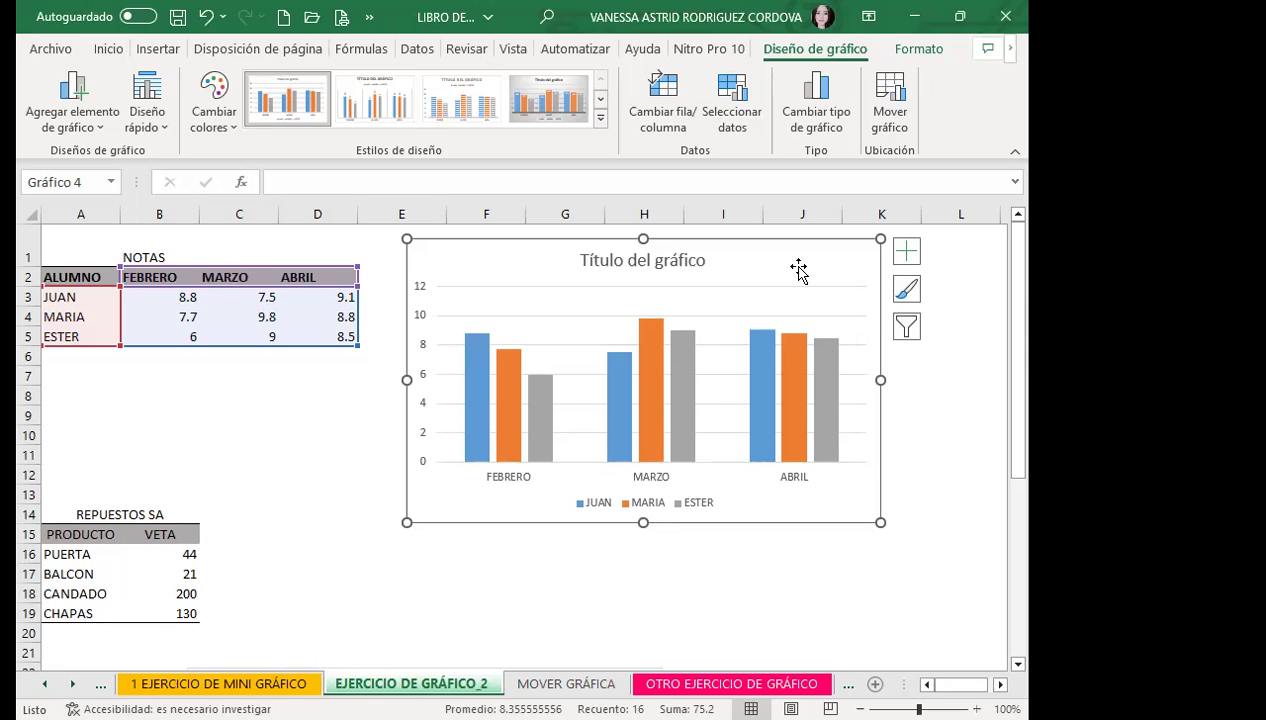
left_click(403, 568)
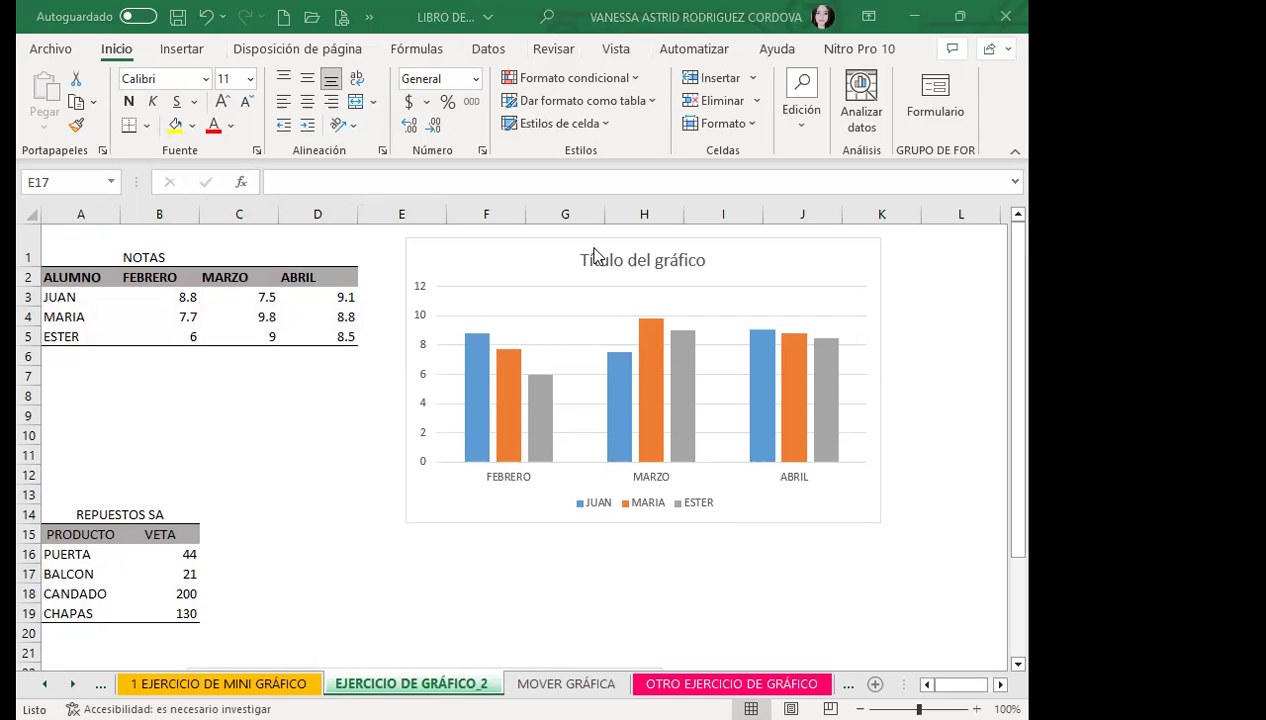
key("ctrl+Page_Down")
key("ctrl+Page_Down")
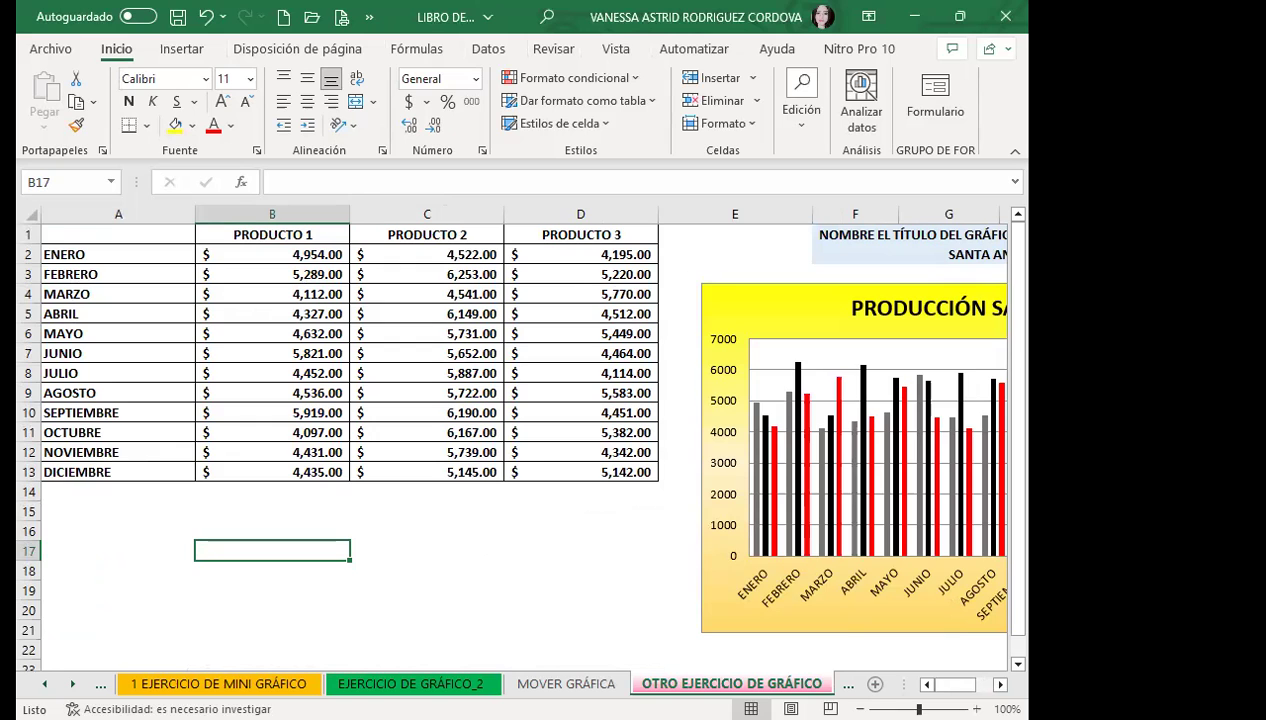
scroll(985, 679, "right", 2)
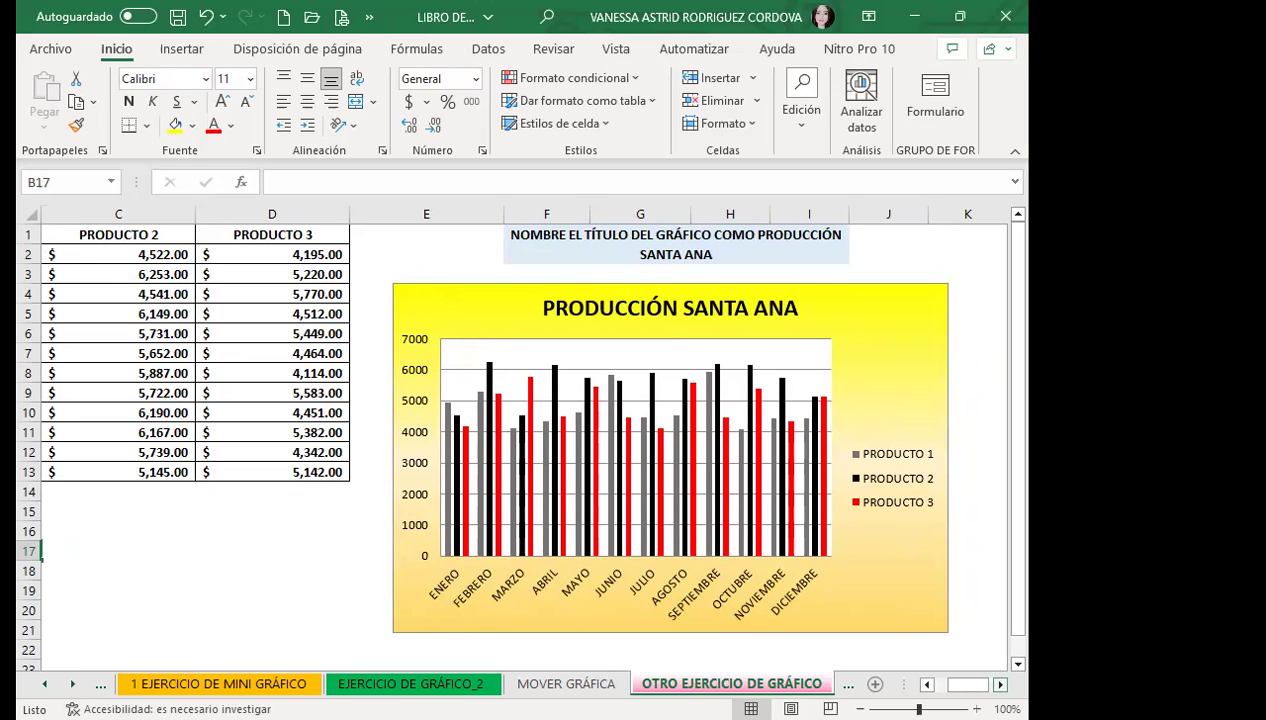
left_click(891, 401)
double_click(891, 401)
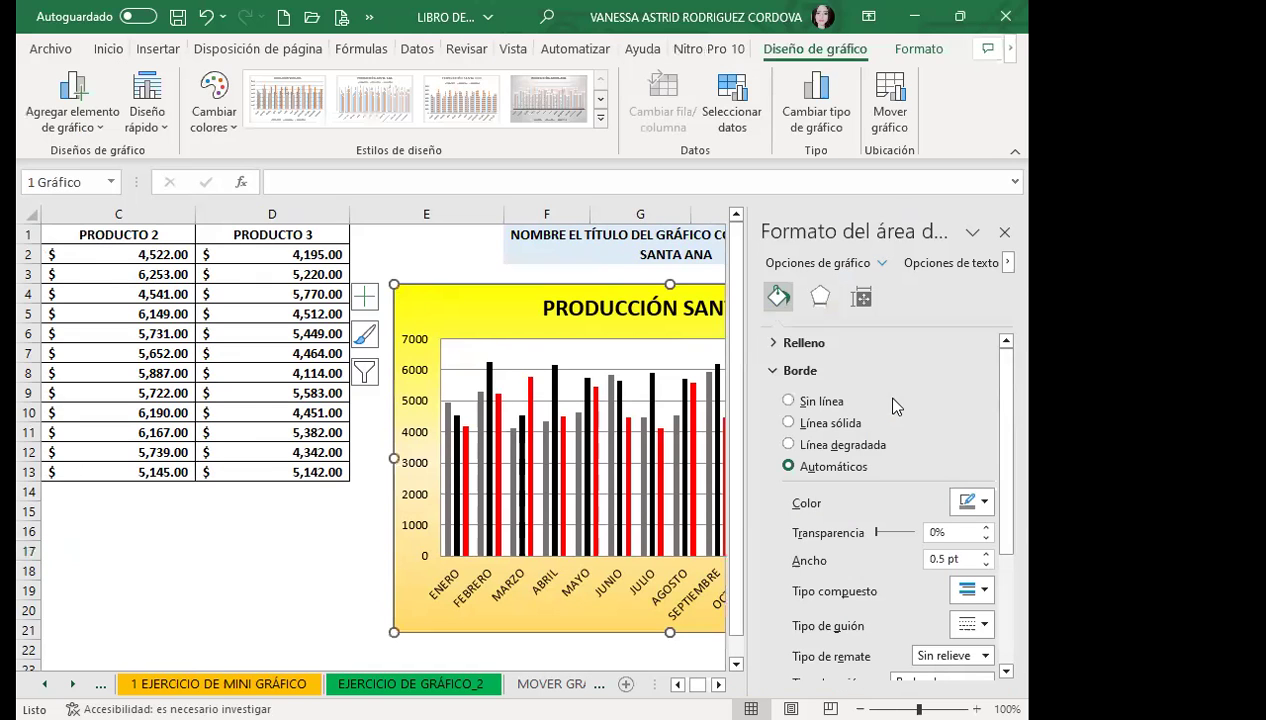
left_click(1005, 234)
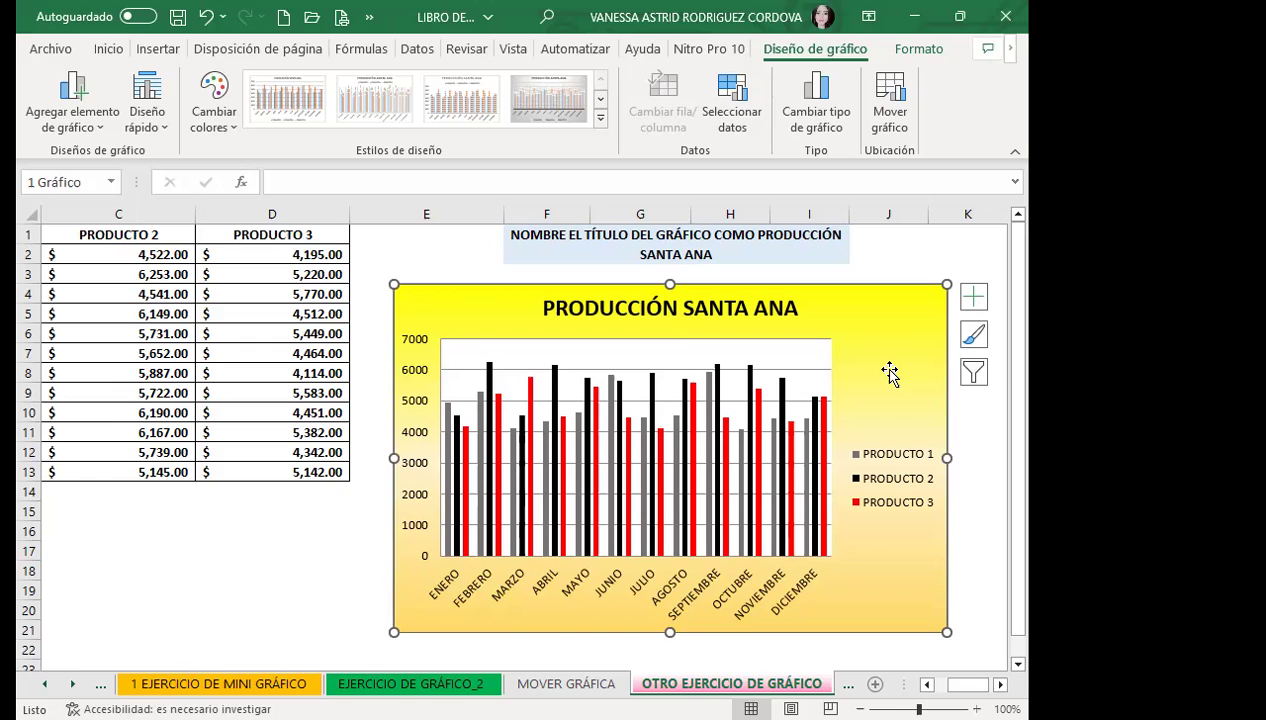
- Select the PRODUCCIÓN SANTA ANA chart and open its Seleccionar datos dialog
left_click(796, 362)
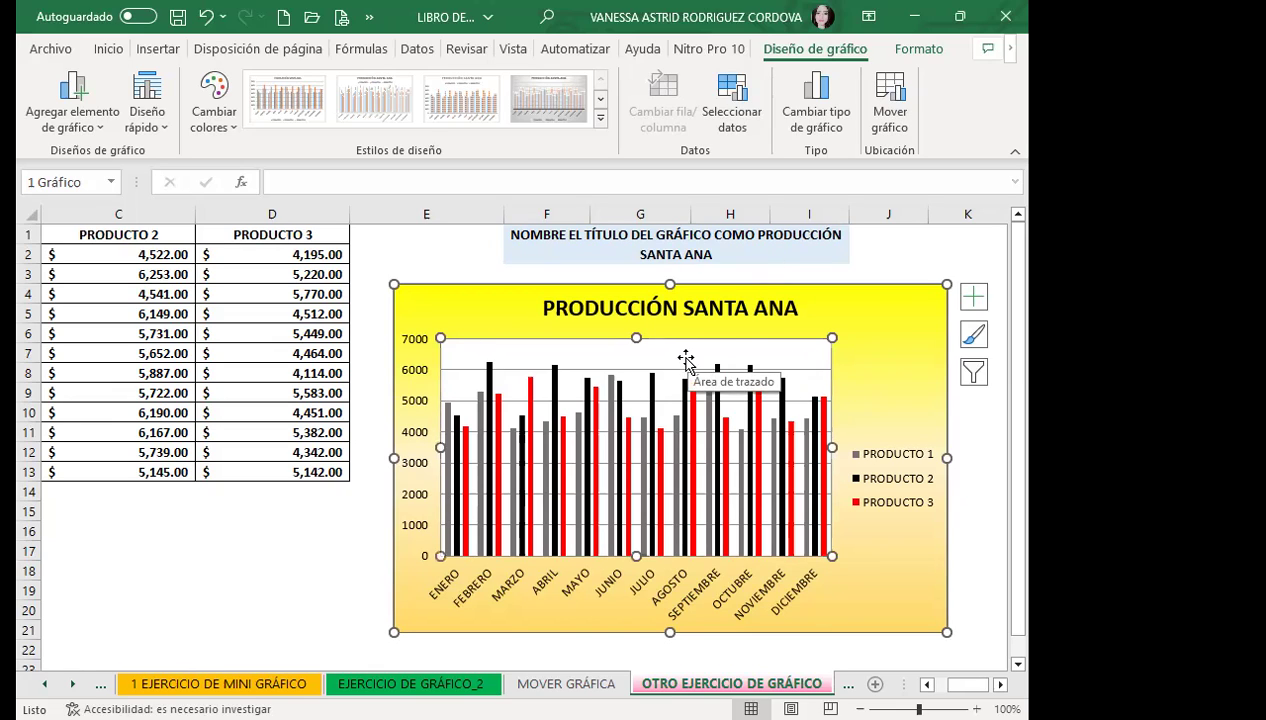
left_click(901, 331)
left_click(732, 95)
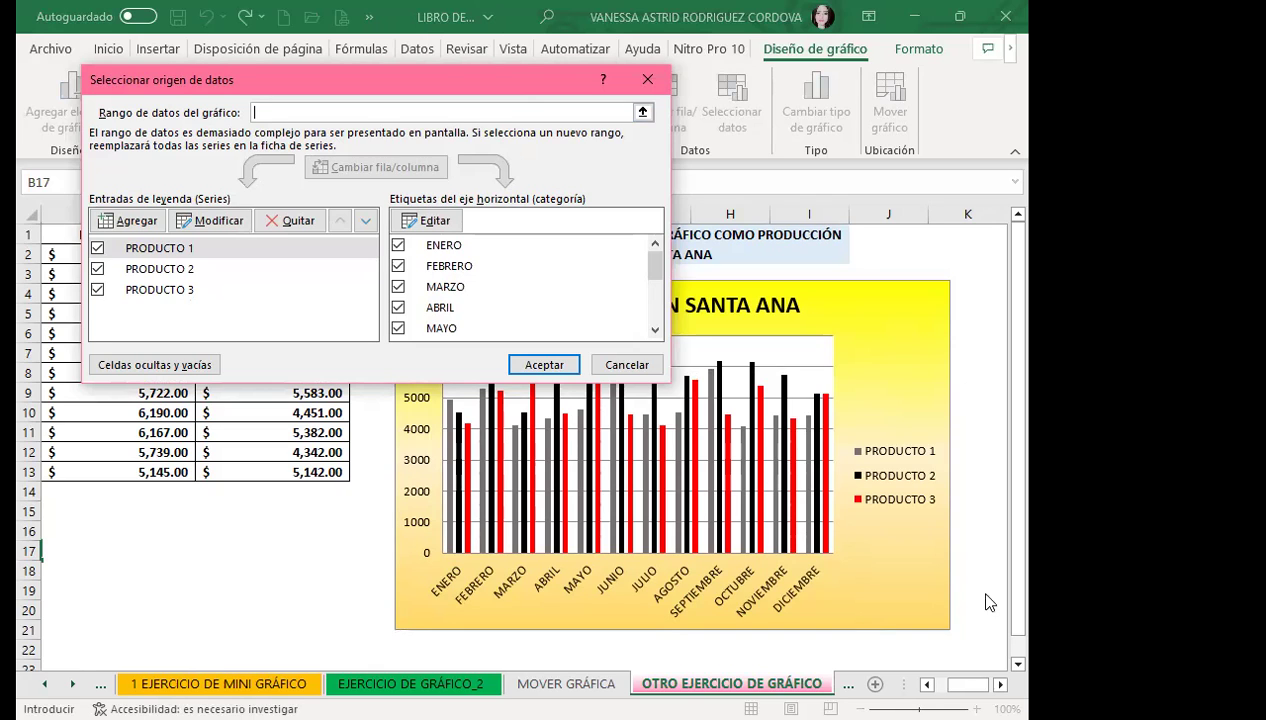
- Show only PRODUCTO 1 in the chart, then add PRODUCTO 2 back
left_click(97, 269)
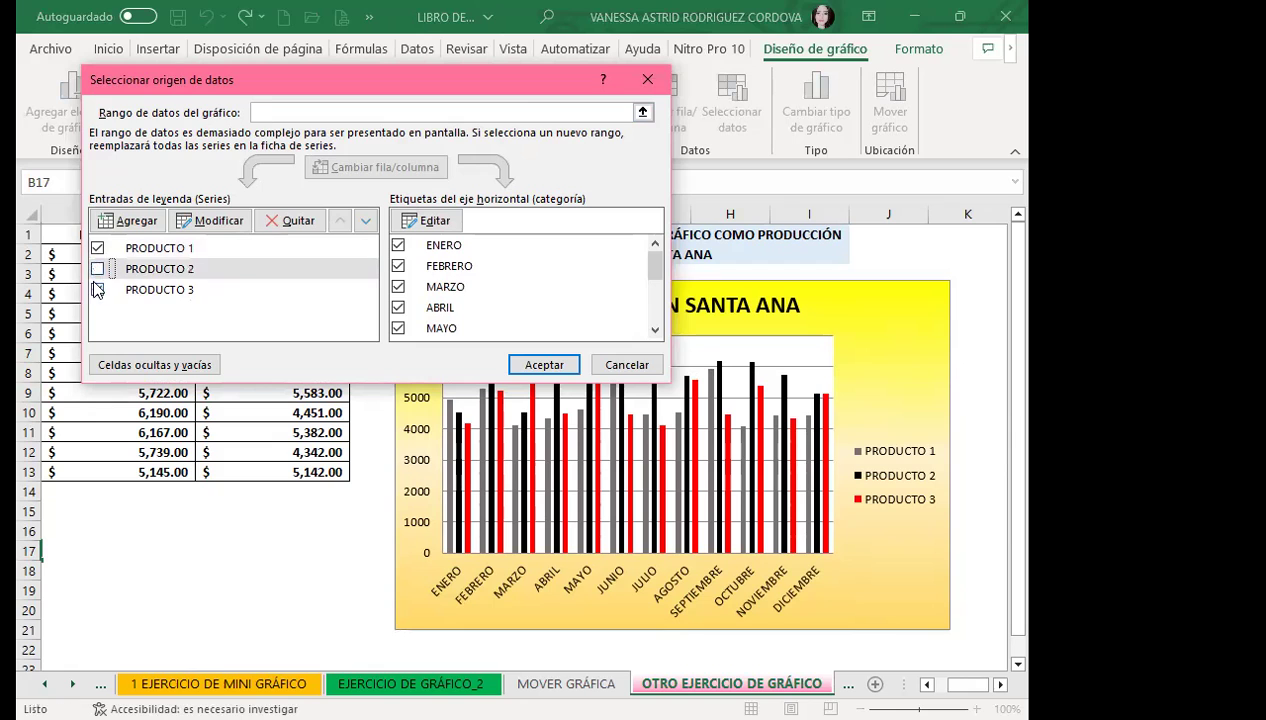
left_click(97, 290)
left_click(525, 366)
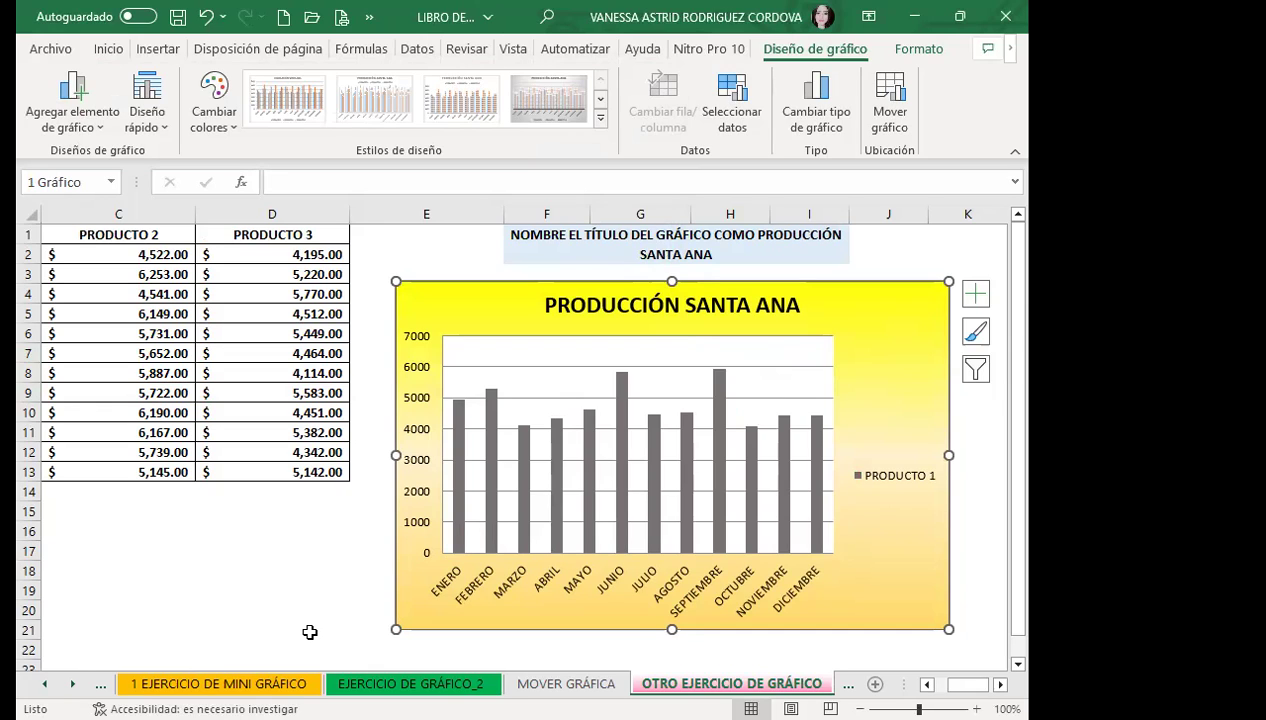
left_click(732, 100)
left_click(97, 268)
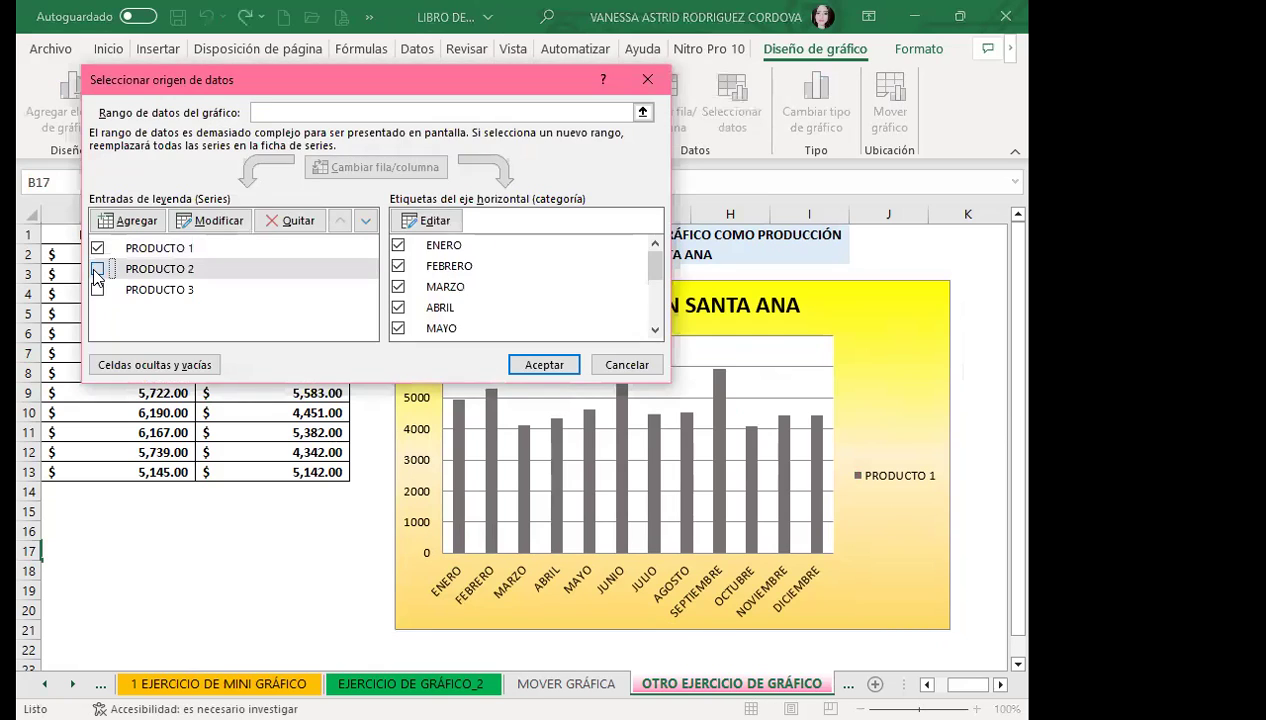
left_click(535, 368)
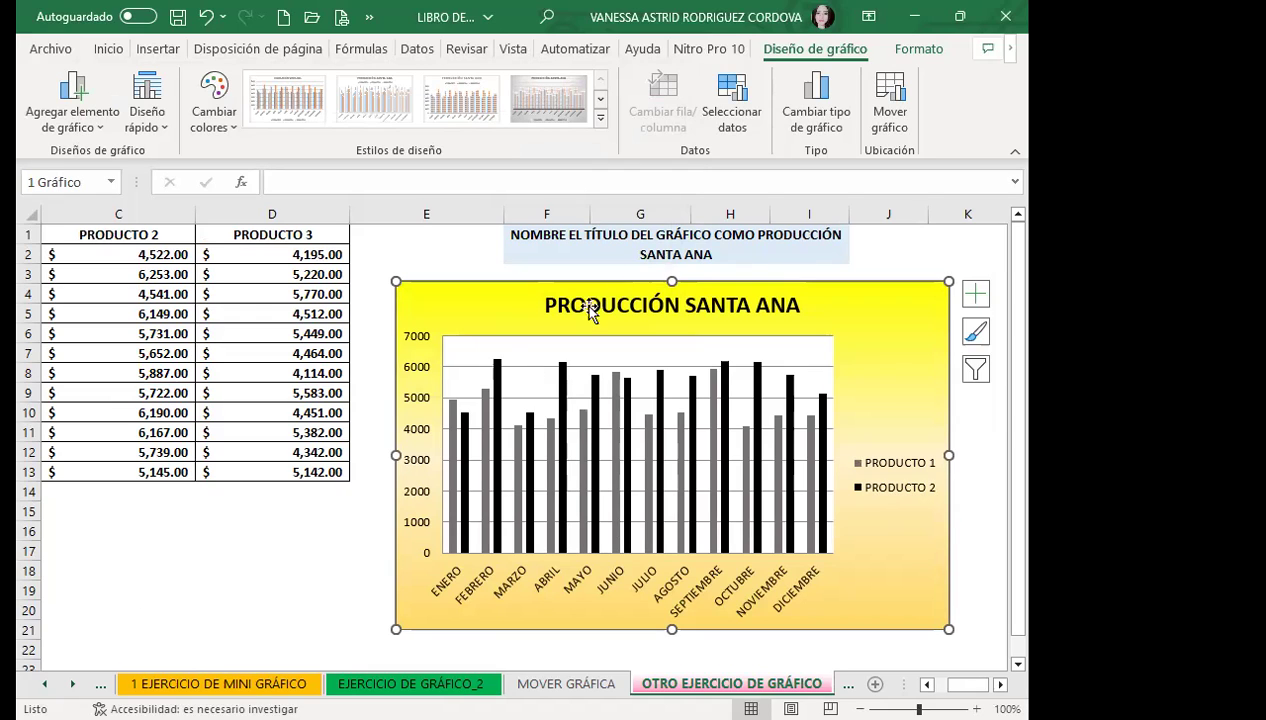
- Reconfigure the series so only PRODUCTO 3 is ticked and plotted
left_click(732, 100)
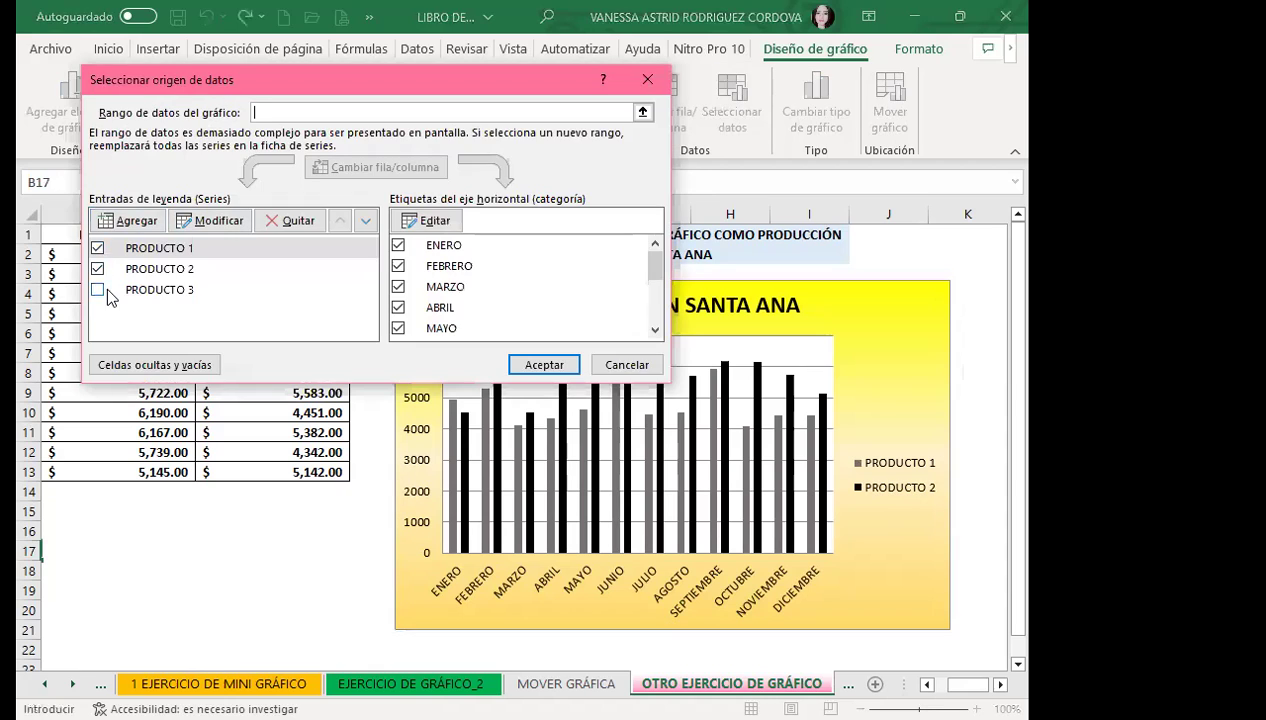
left_click(97, 289)
left_click(97, 248)
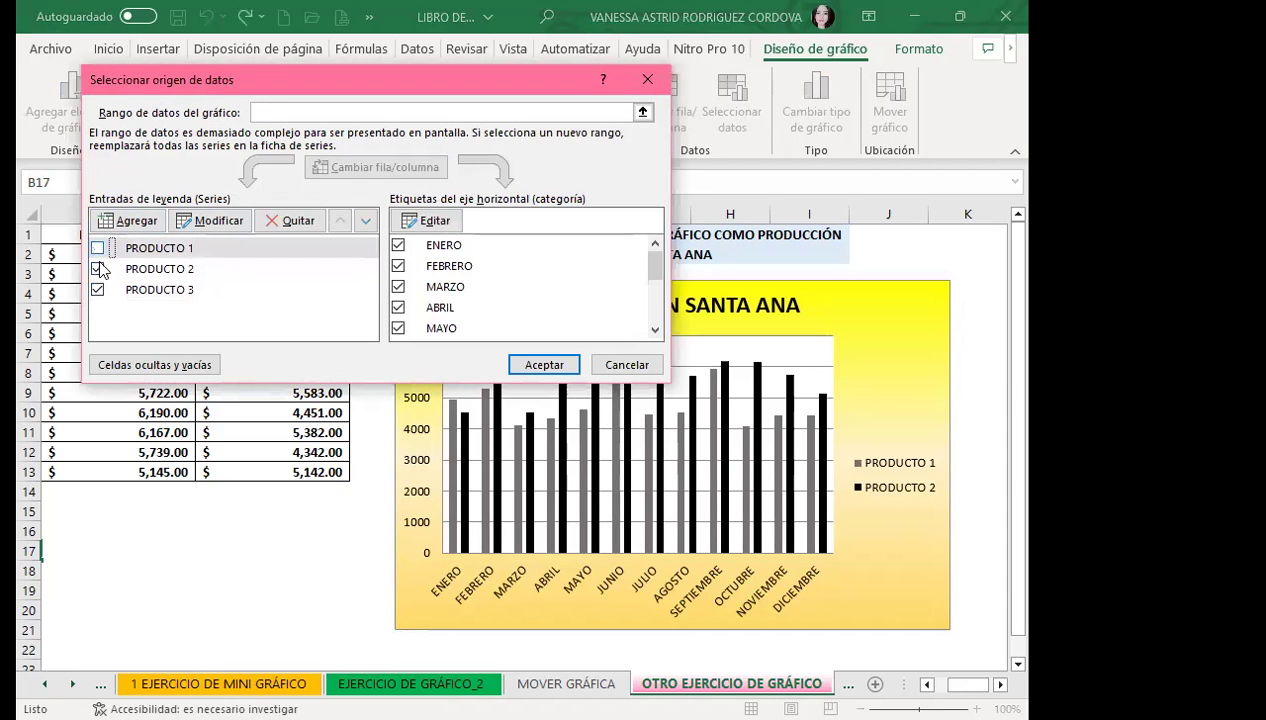
left_click(97, 268)
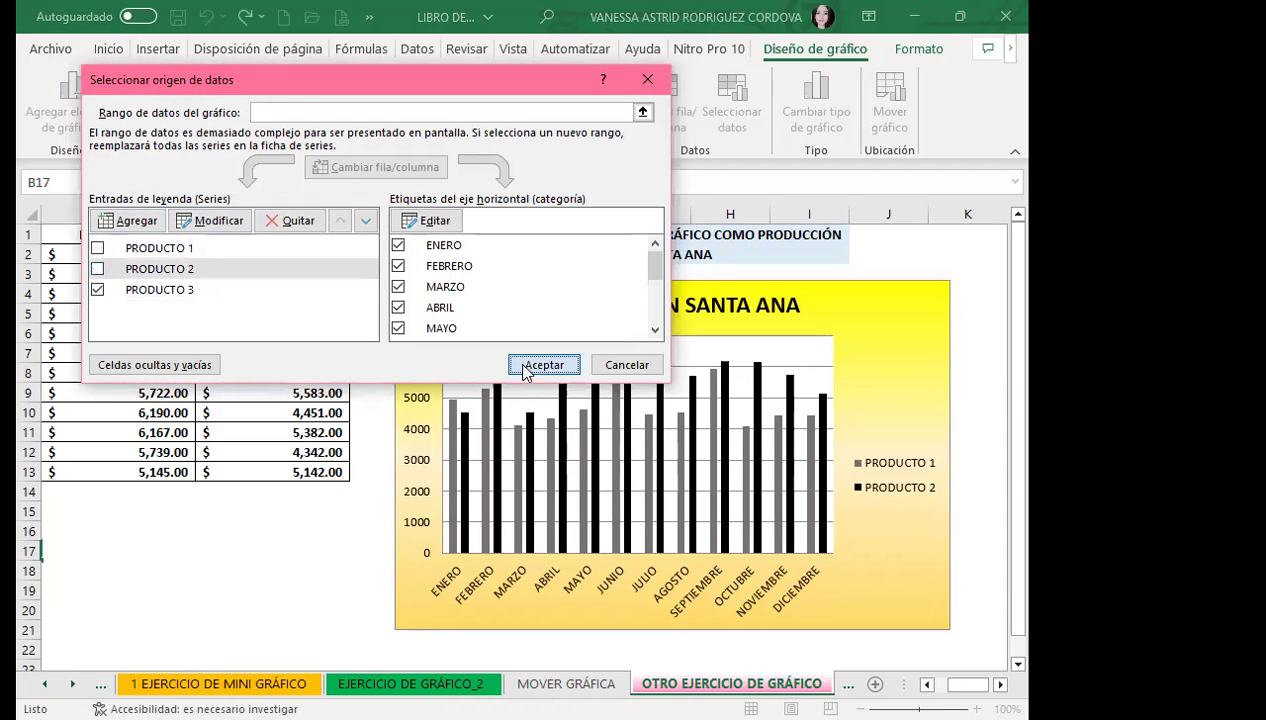
left_click(541, 365)
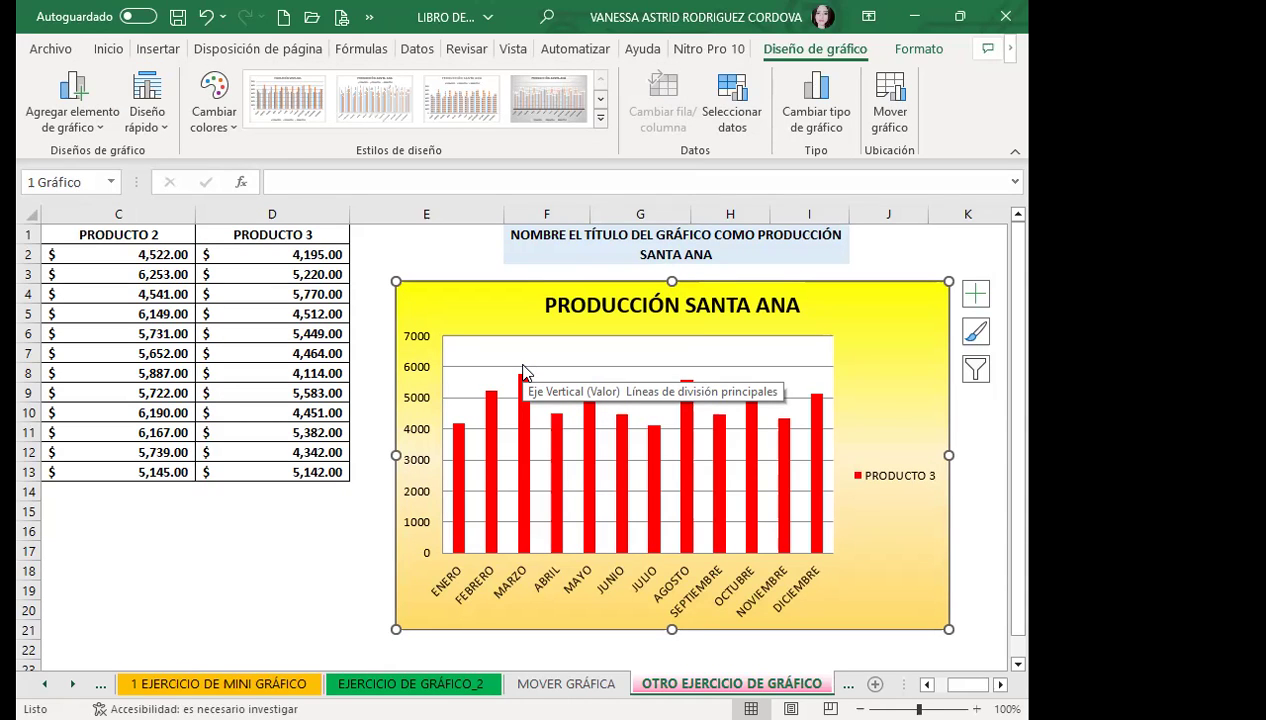
- Switch the chart to show PRODUCTO 2 and 3, then PRODUCTO 1 and 3
left_click(732, 100)
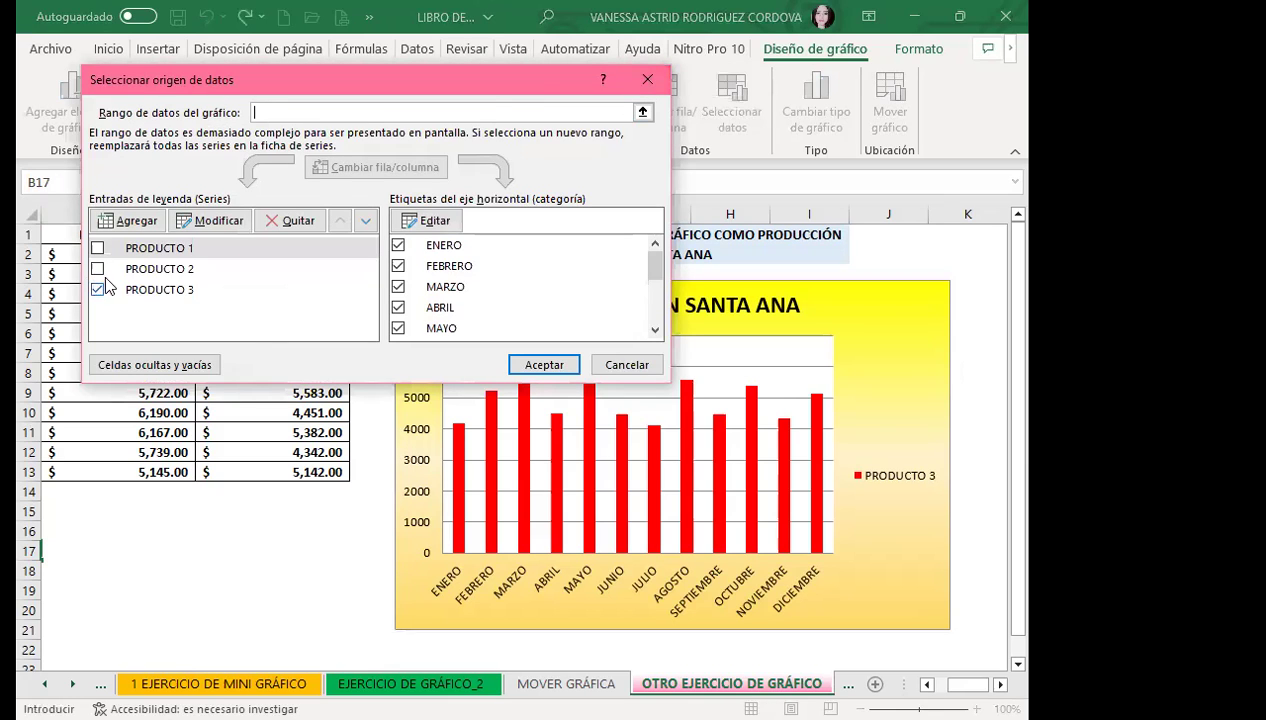
left_click(97, 268)
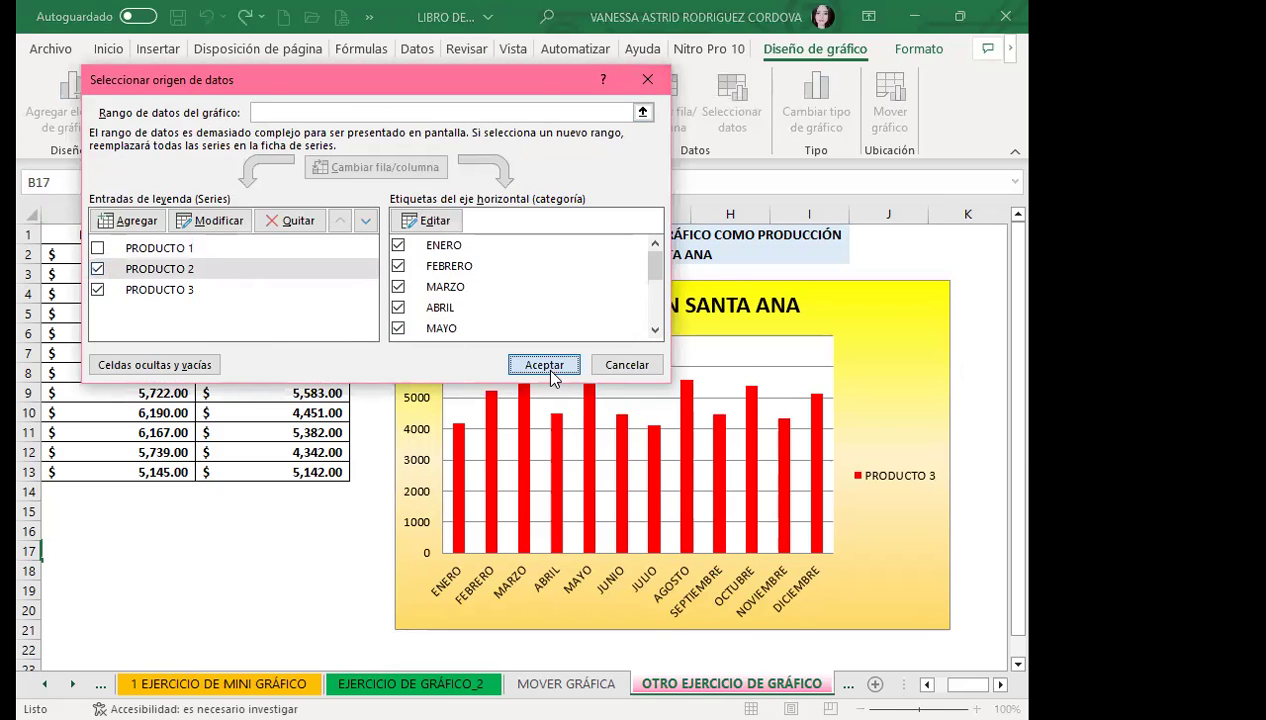
left_click(545, 366)
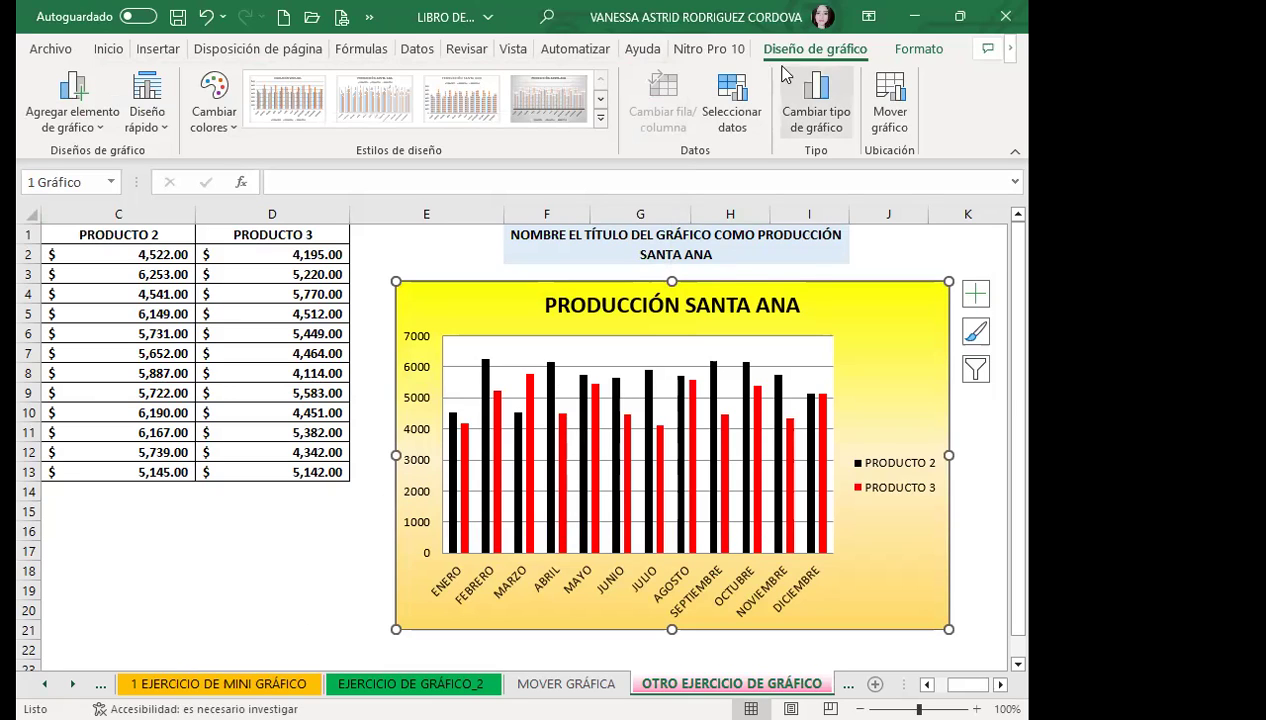
left_click(735, 96)
left_click(97, 247)
left_click(97, 268)
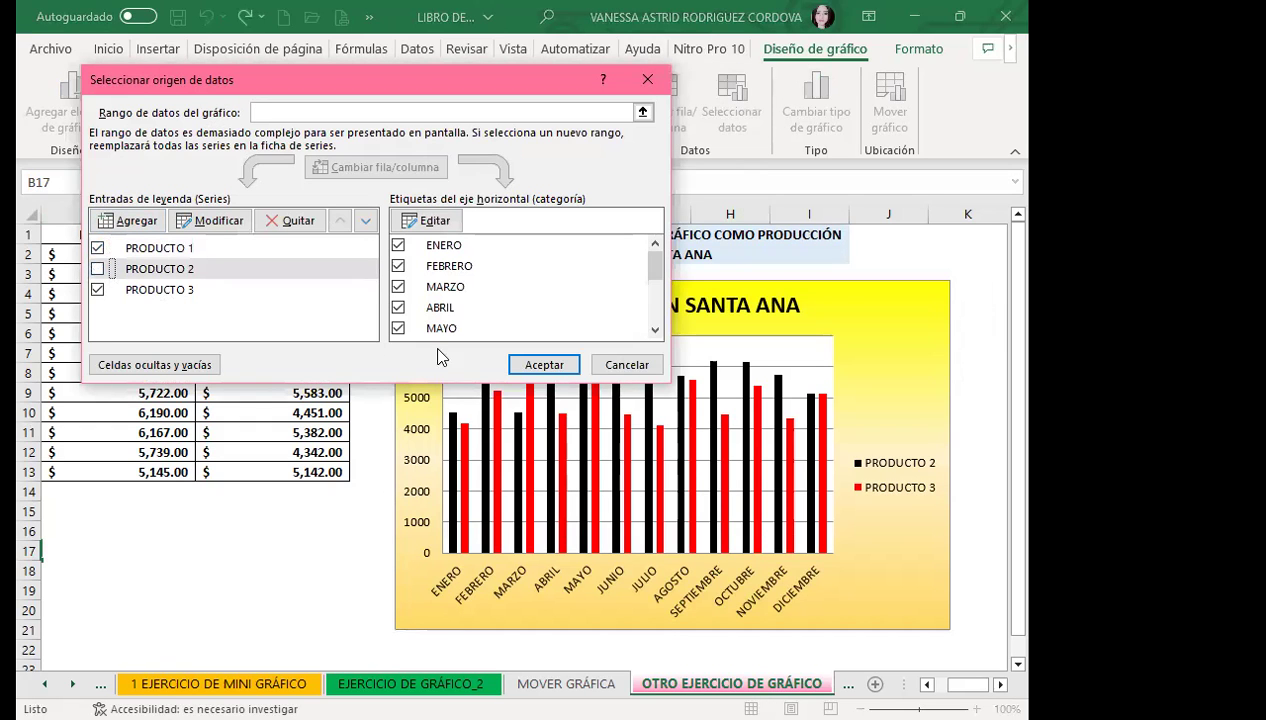
left_click(535, 364)
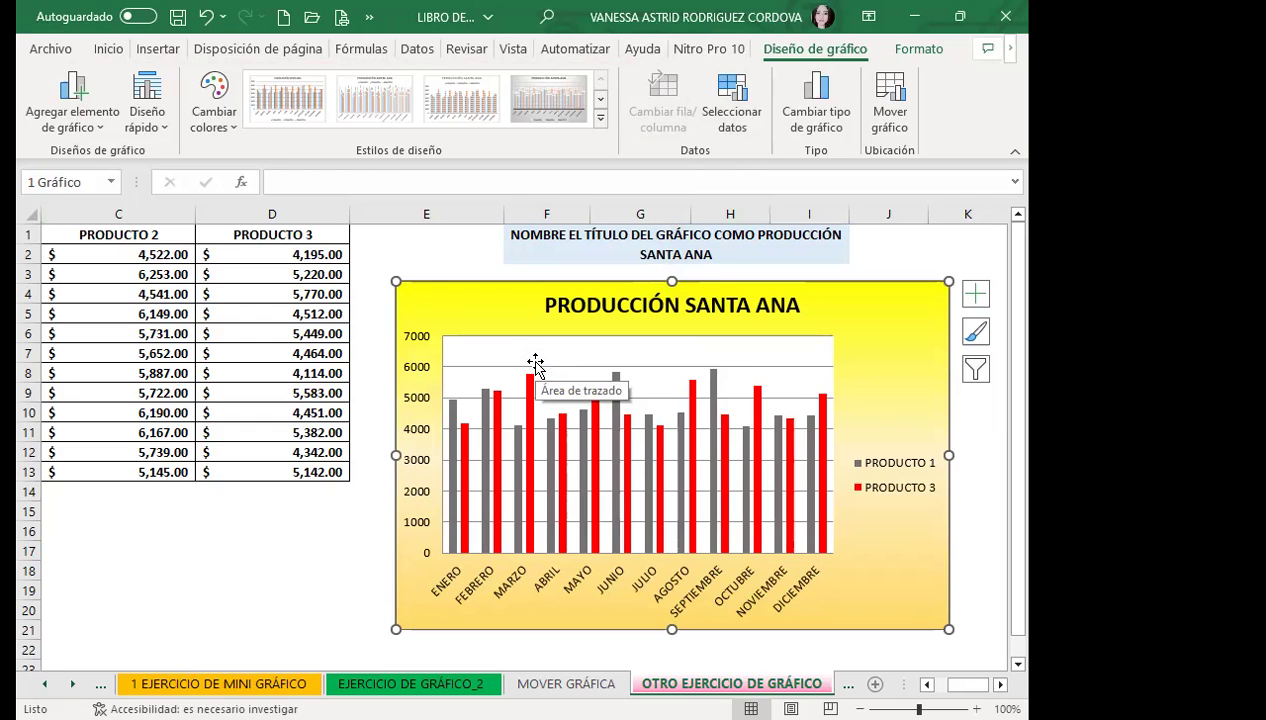
- Reduce the chart to PRODUCTO 3 alone, then re-enable PRODUCTO 1 and 2 as well
left_click(731, 100)
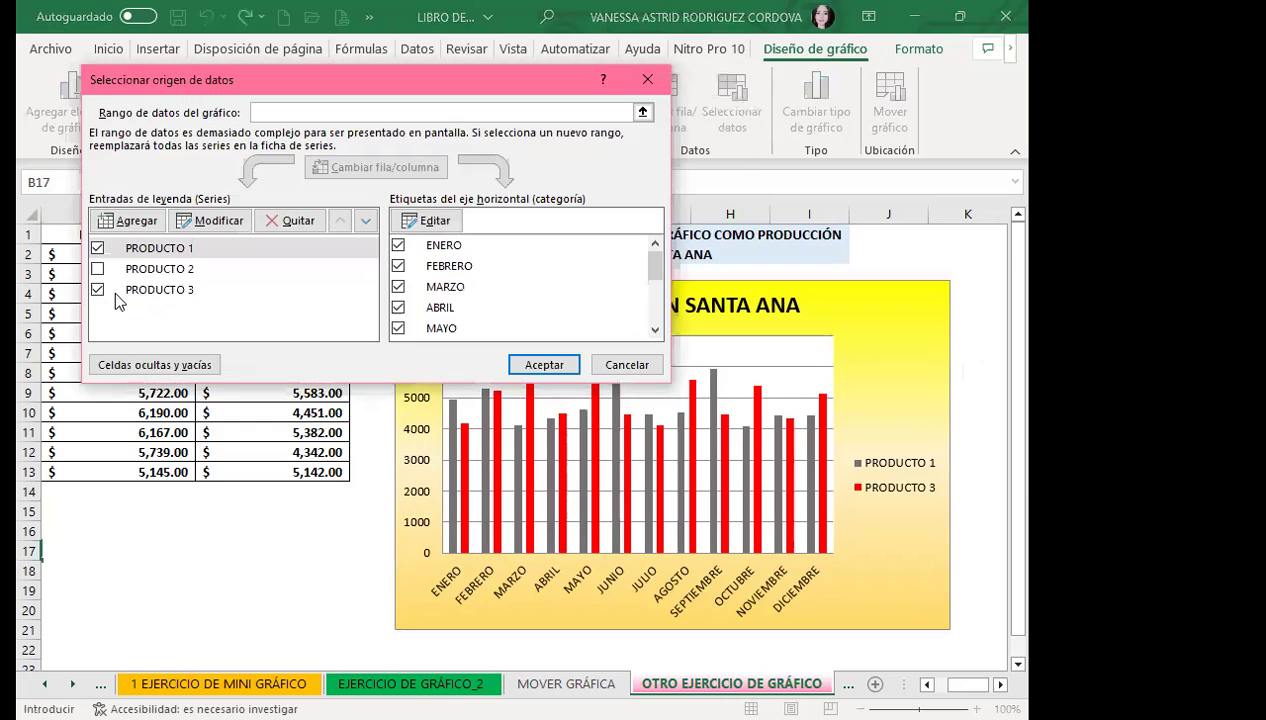
left_click(97, 248)
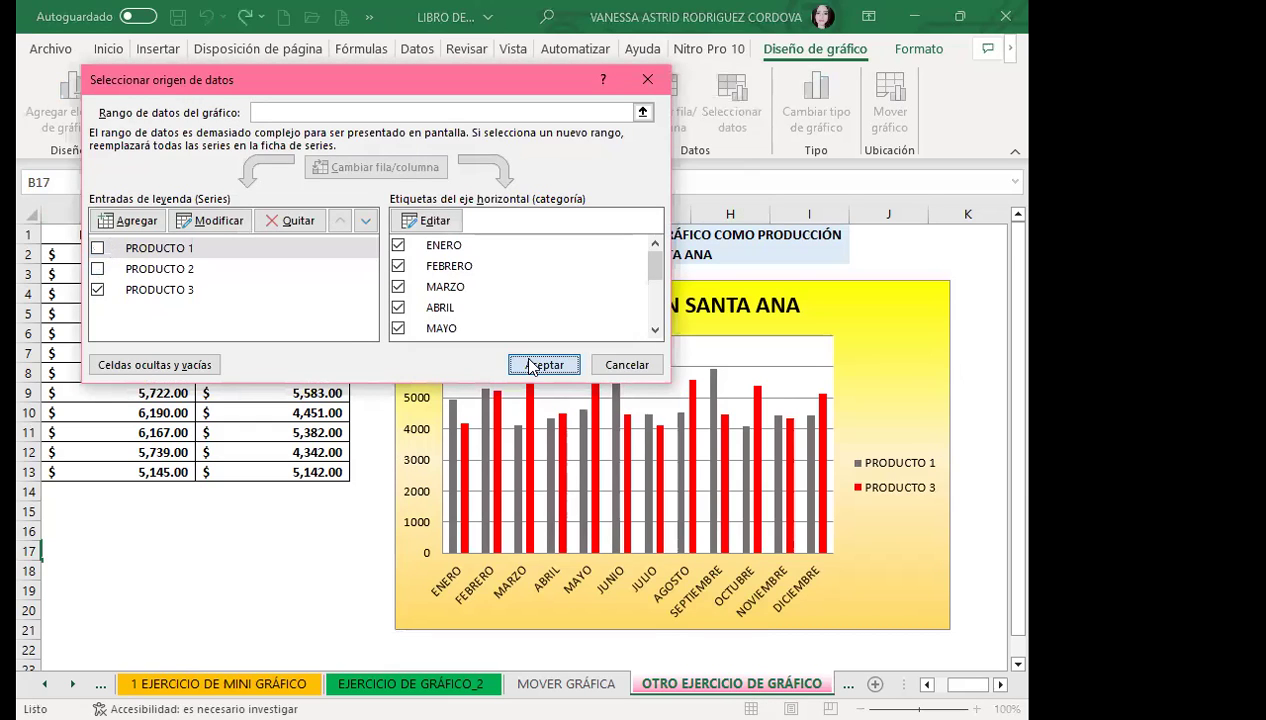
left_click(530, 362)
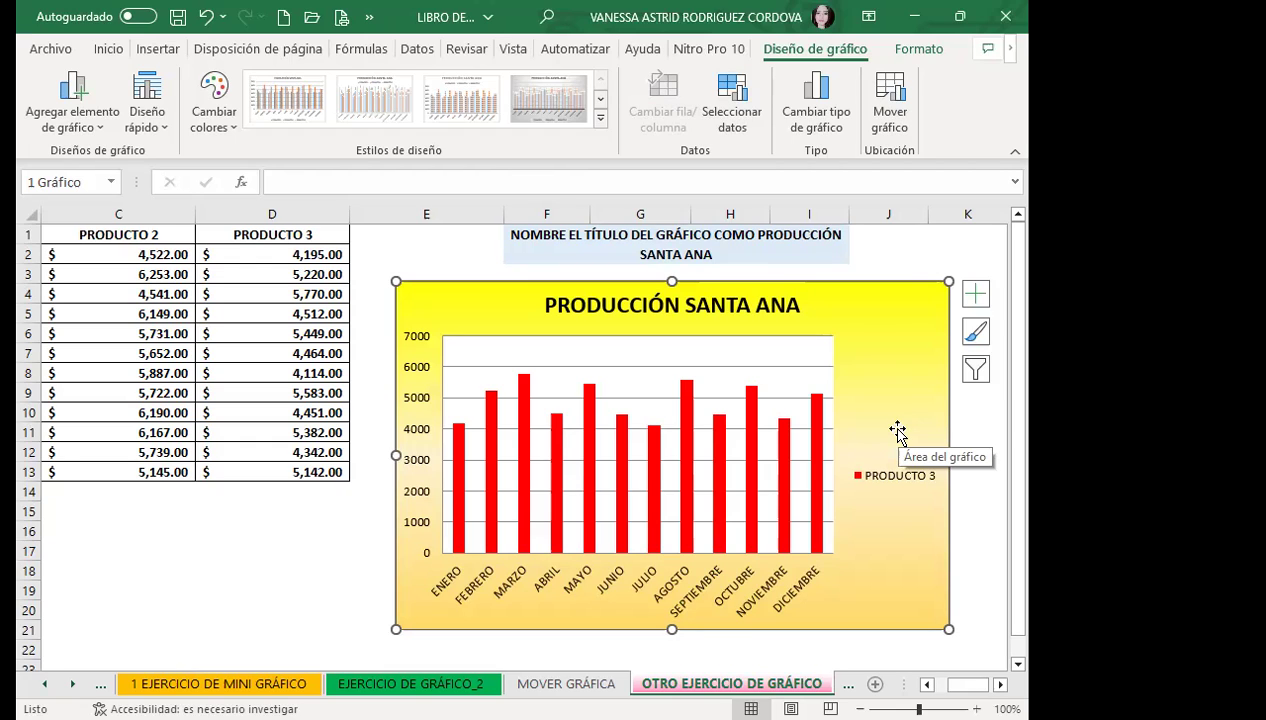
left_click(731, 108)
left_click(97, 247)
left_click(97, 268)
left_click(545, 365)
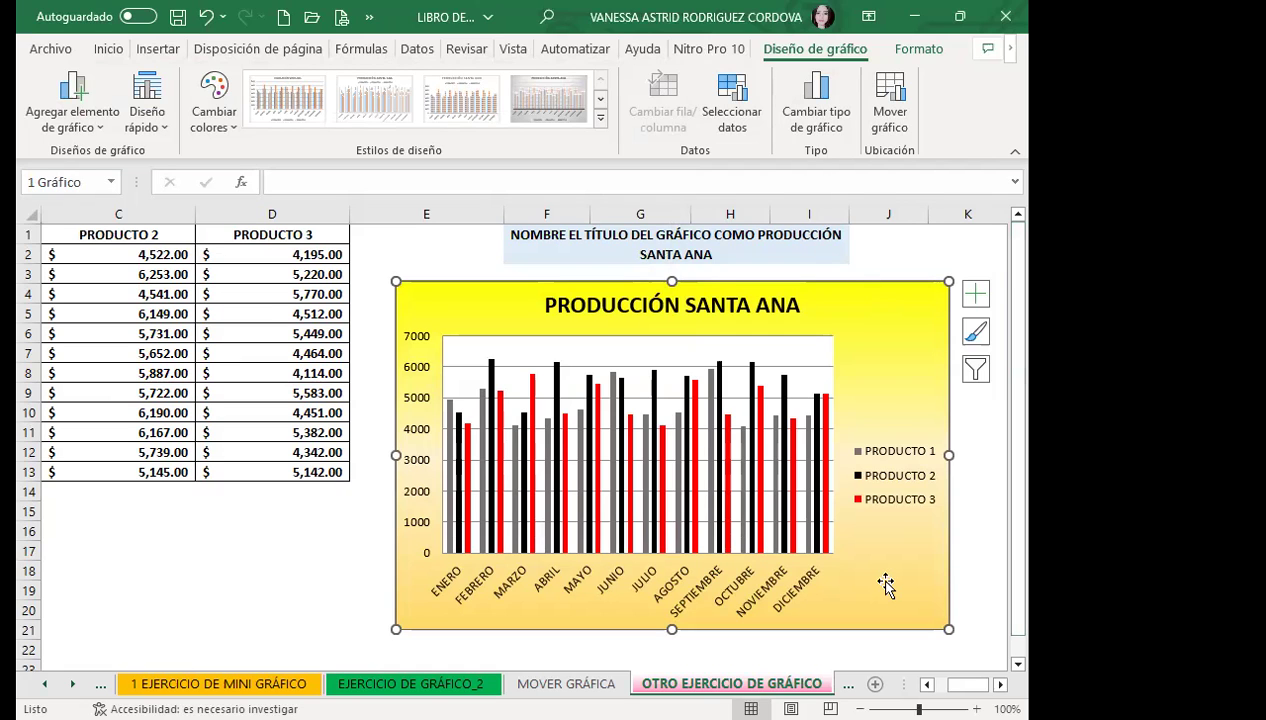
- Select the month labels in column A with the PRODUCTO 1 values, then with PRODUCTO 2
scroll(876, 610, "left", 3)
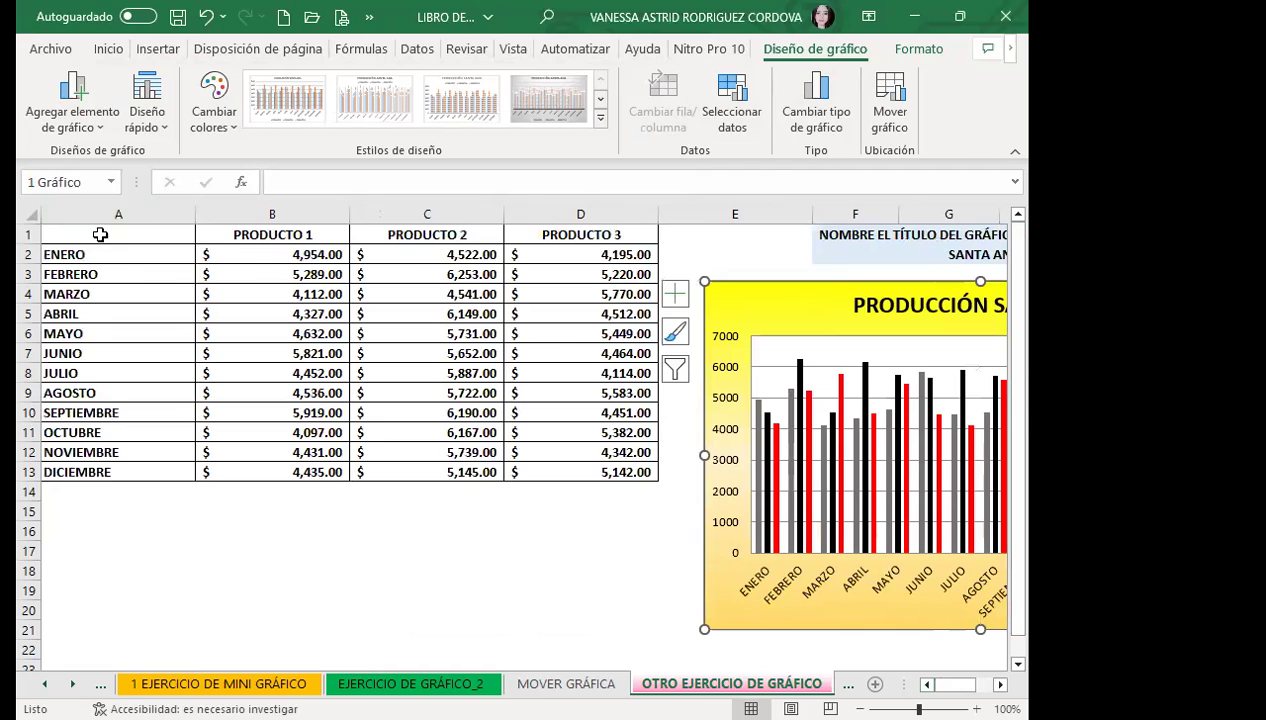
left_click_drag(100, 234, 92, 472)
left_click_drag(272, 234, 283, 472, "ctrl")
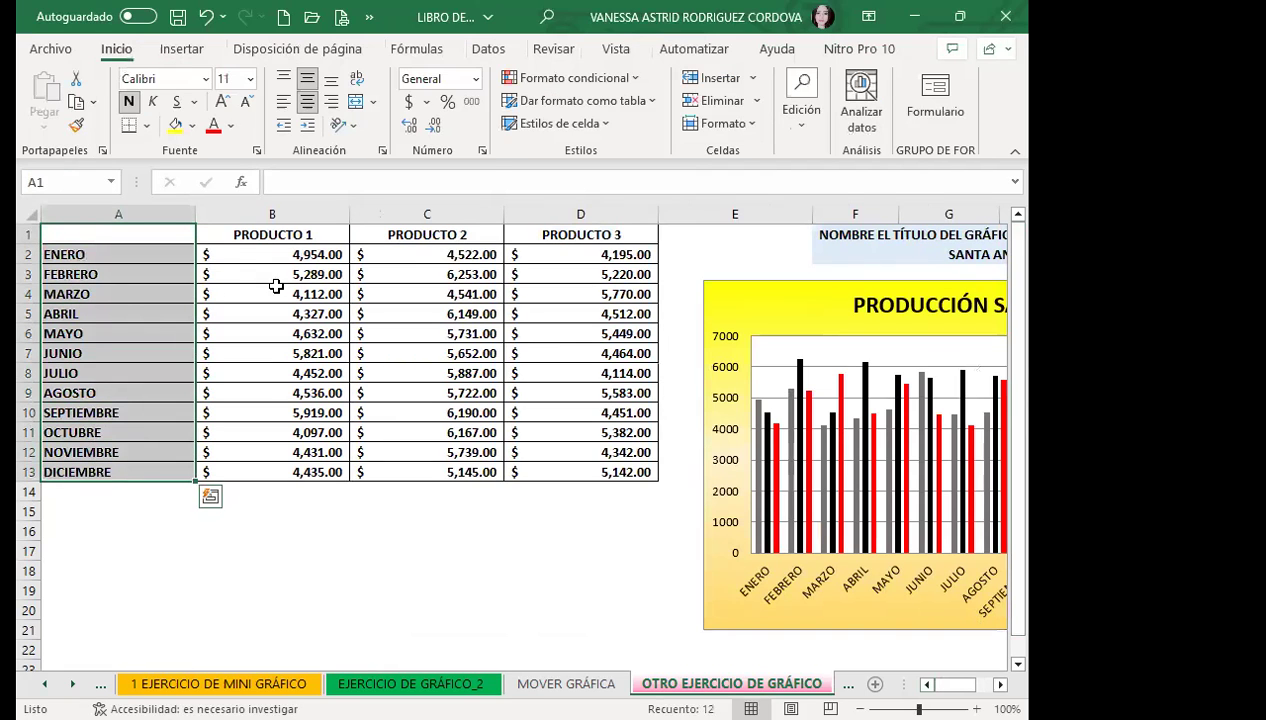
left_click_drag(130, 233, 138, 466)
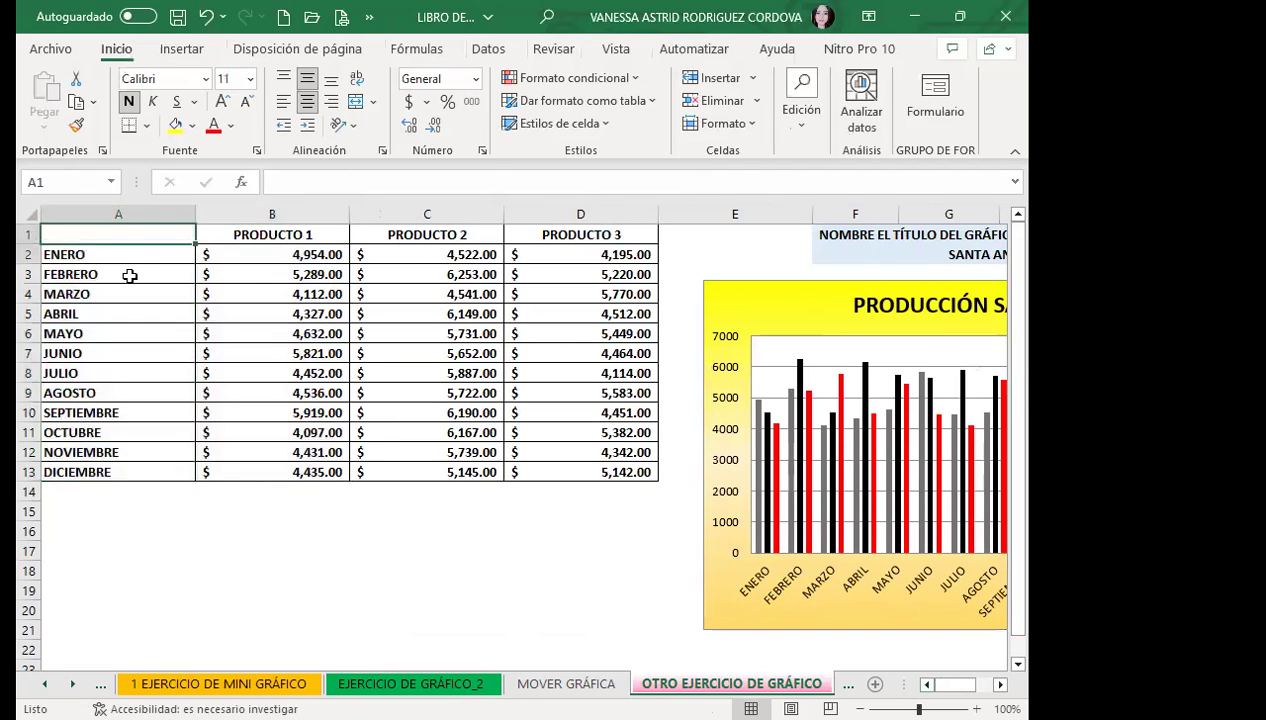
left_click_drag(450, 232, 438, 466, "ctrl")
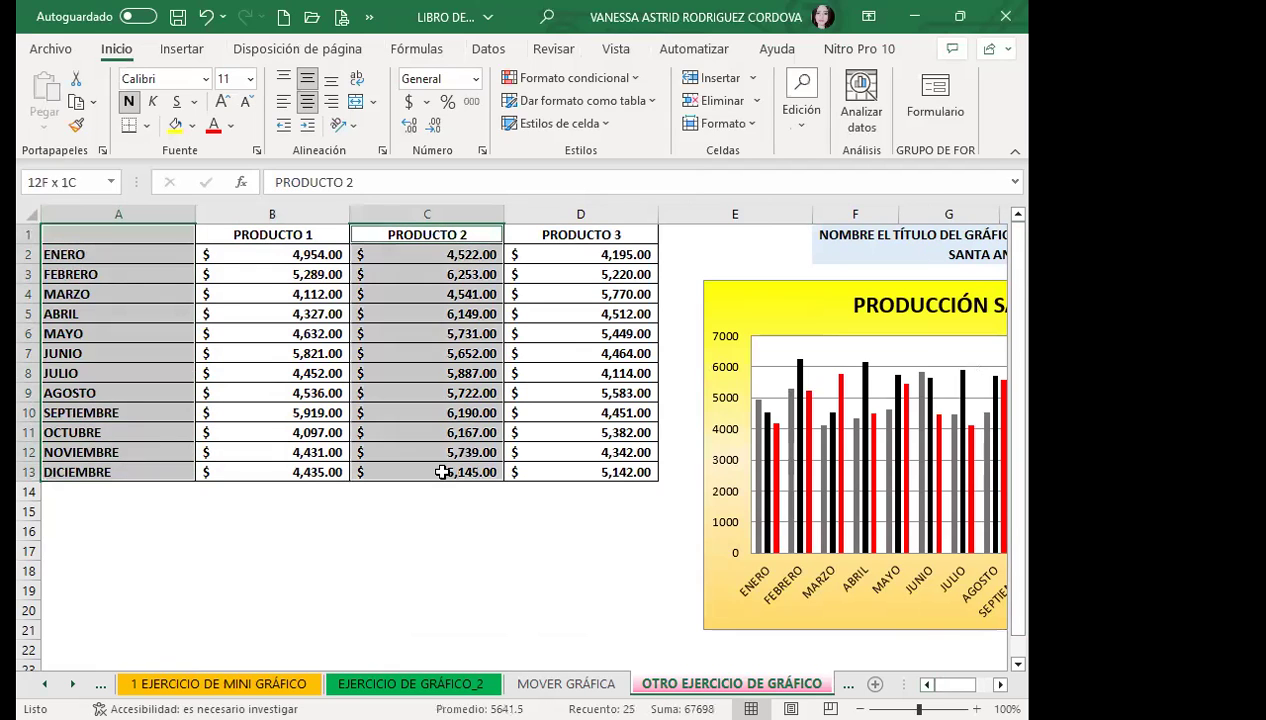
left_click(440, 452)
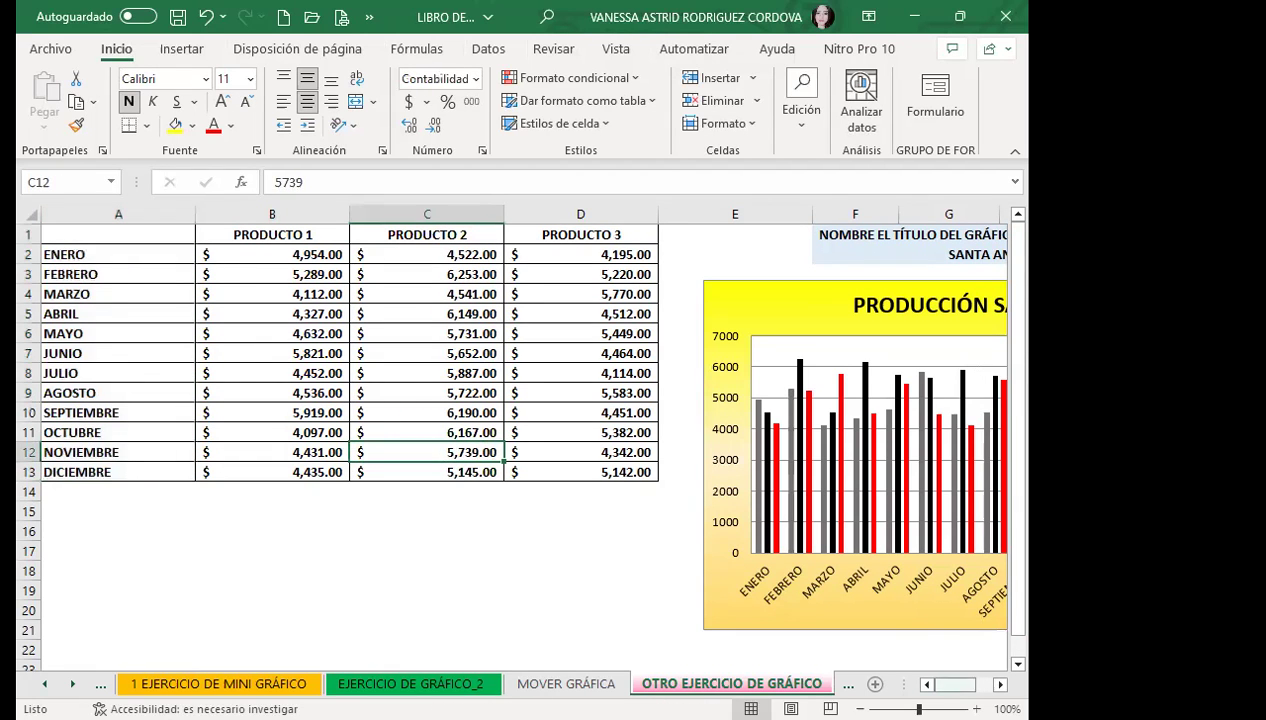
- Bring the whole PRODUCCIÓN SANTA ANA chart back into view and select it
left_click(990, 684)
left_click(990, 684)
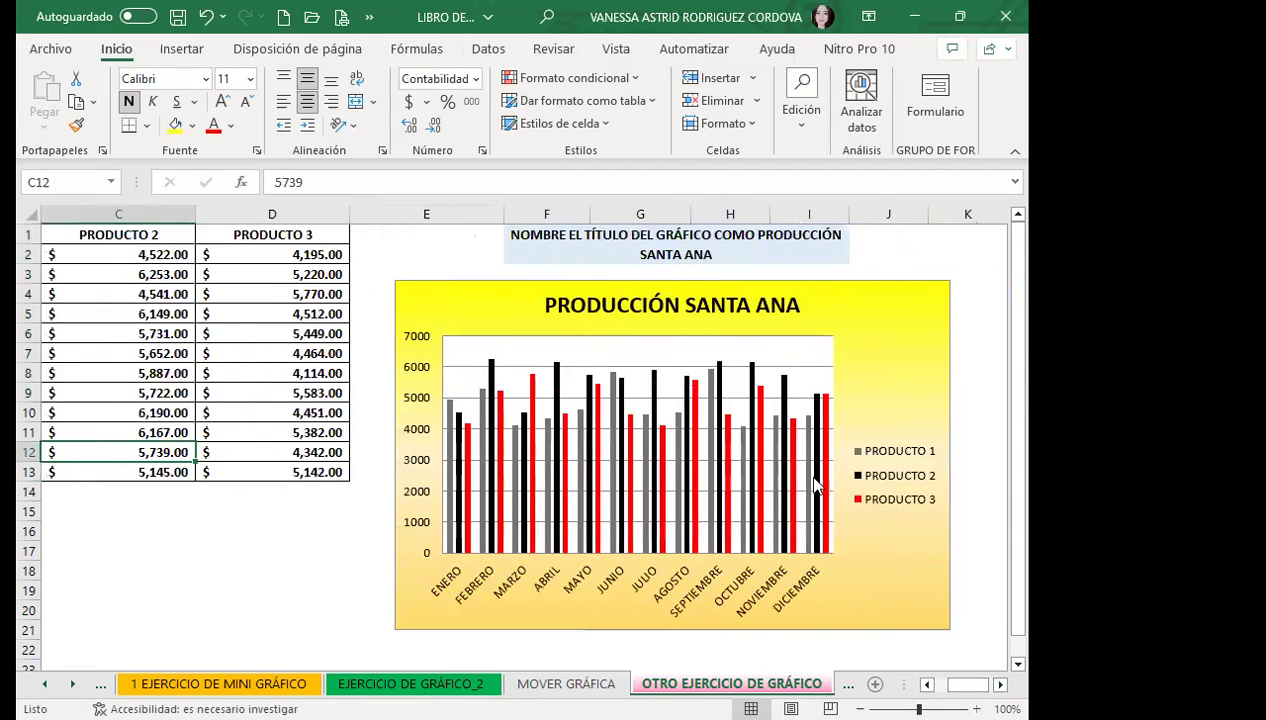
left_click(868, 347)
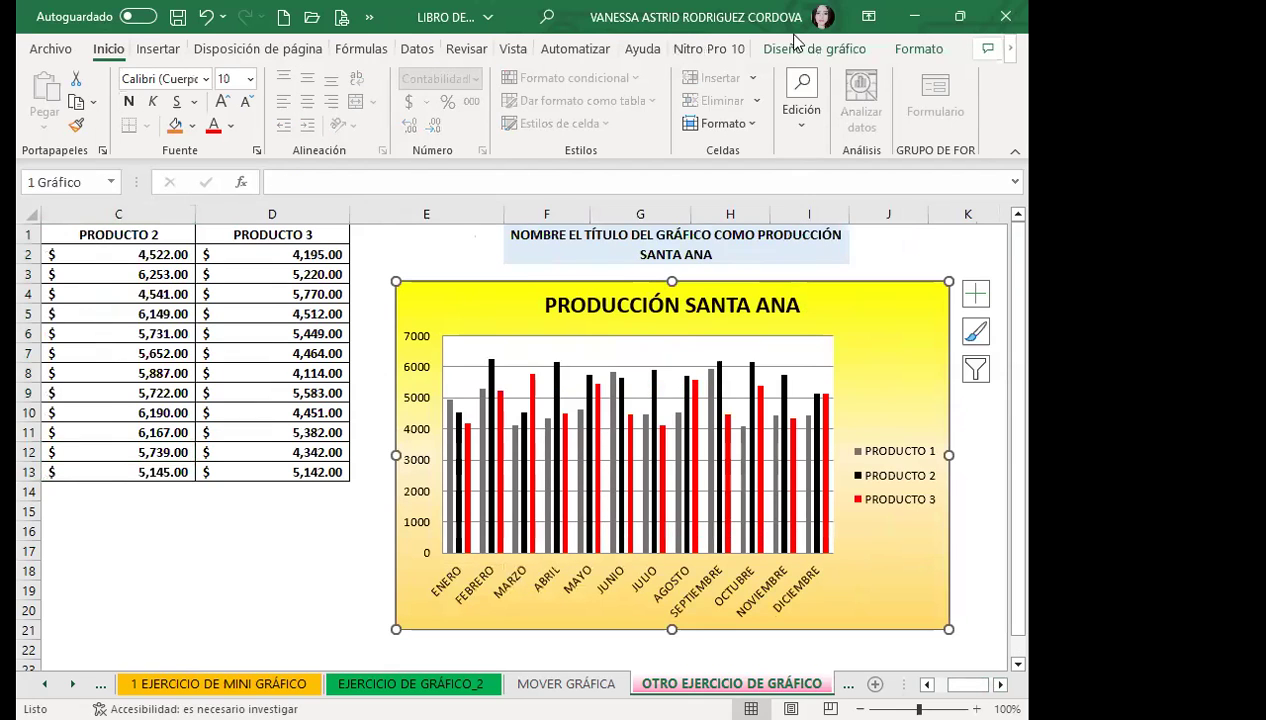
left_click(813, 52)
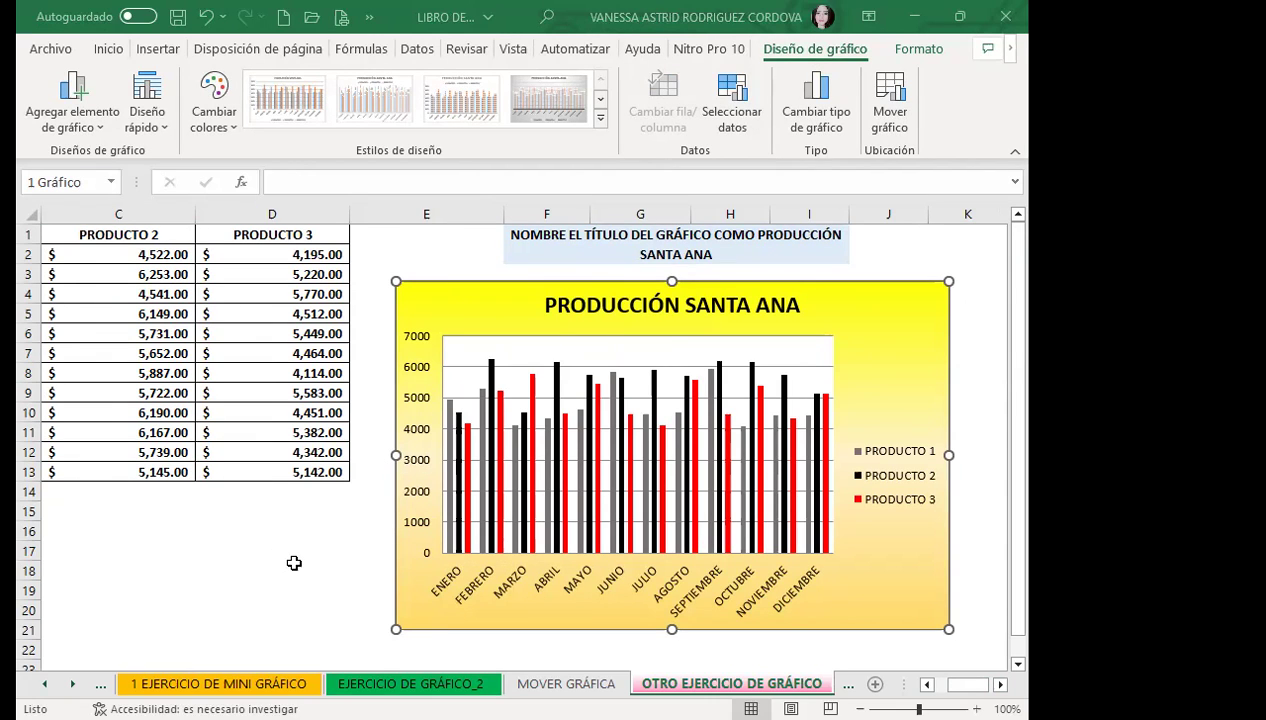
- Move to the GRÁFICO COMBINADO 1 sheet and click an empty cell outside the data table
key("ctrl+Page_Down")
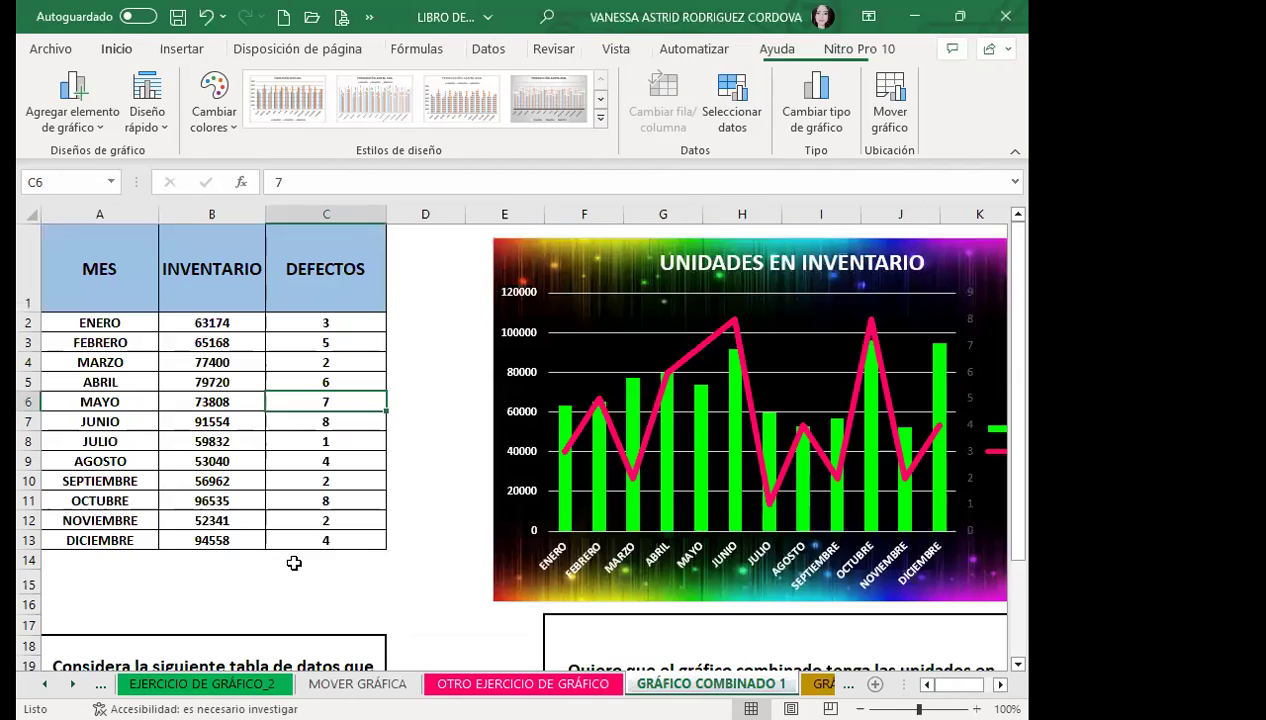
left_click(456, 593)
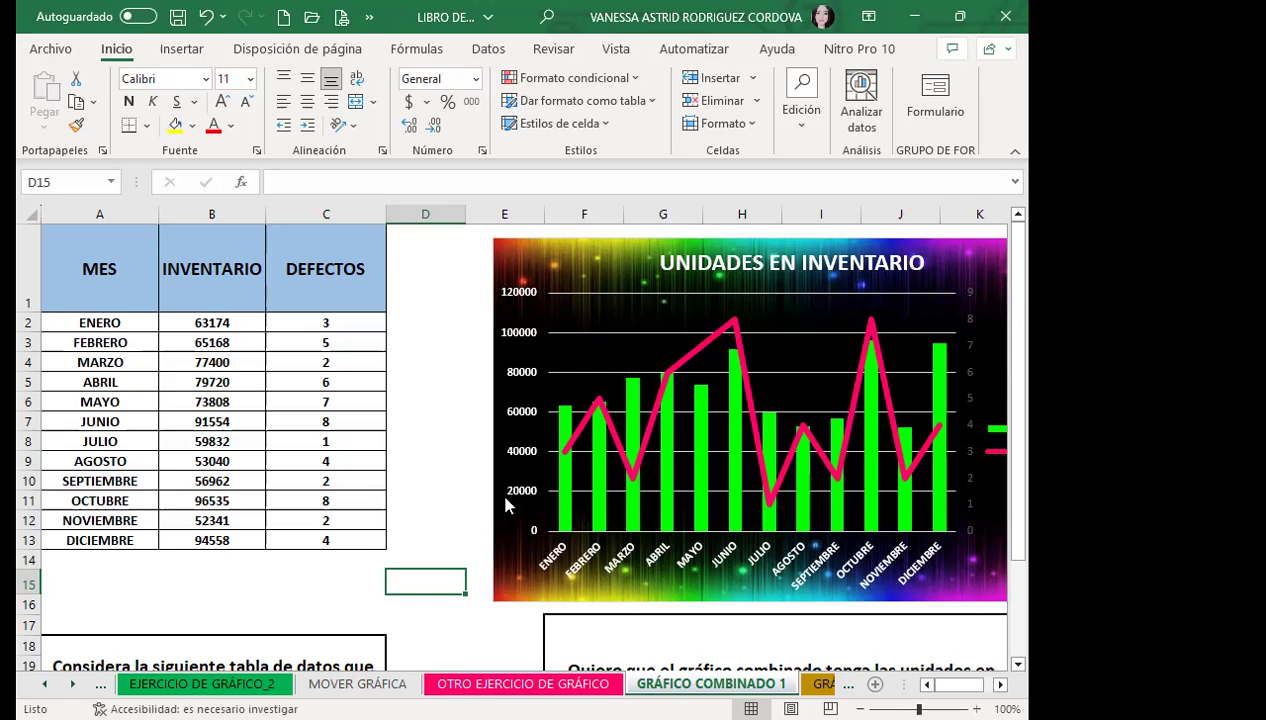
- Select the 0–9 secondary vertical axis on the right of the UNIDADES EN INVENTARIO chart
left_click(655, 409)
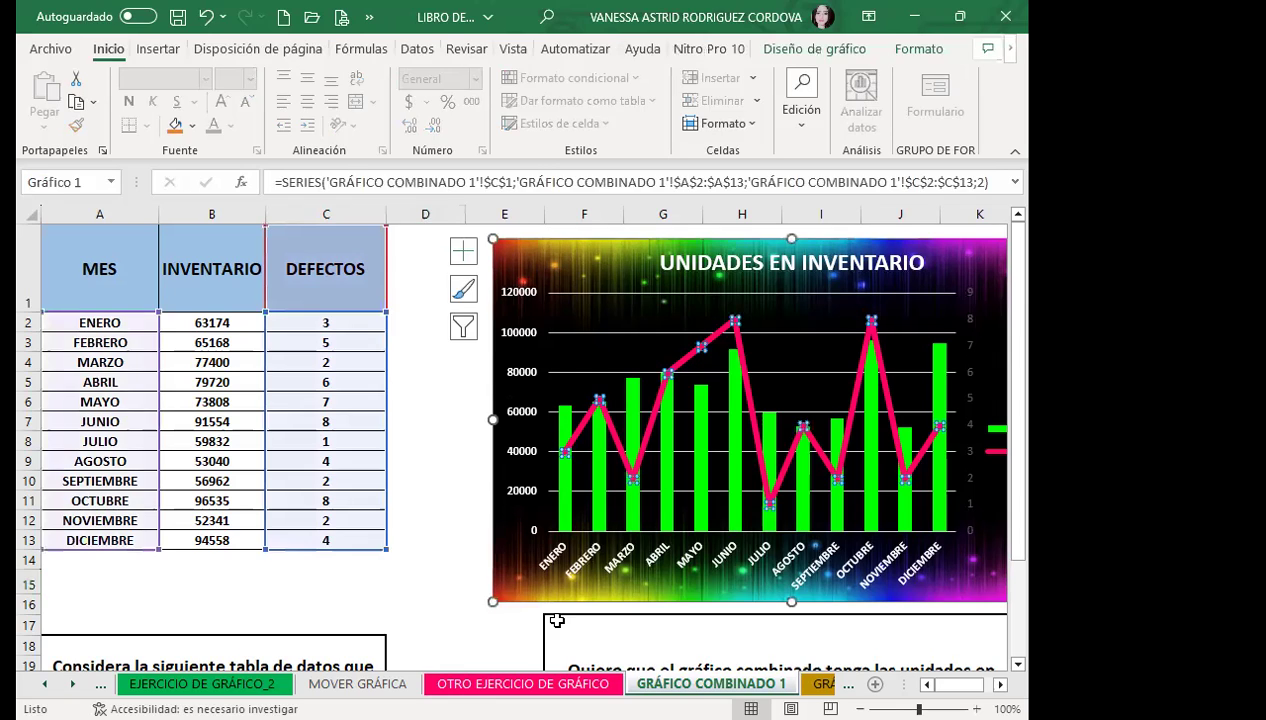
scroll(778, 480, "right", 2)
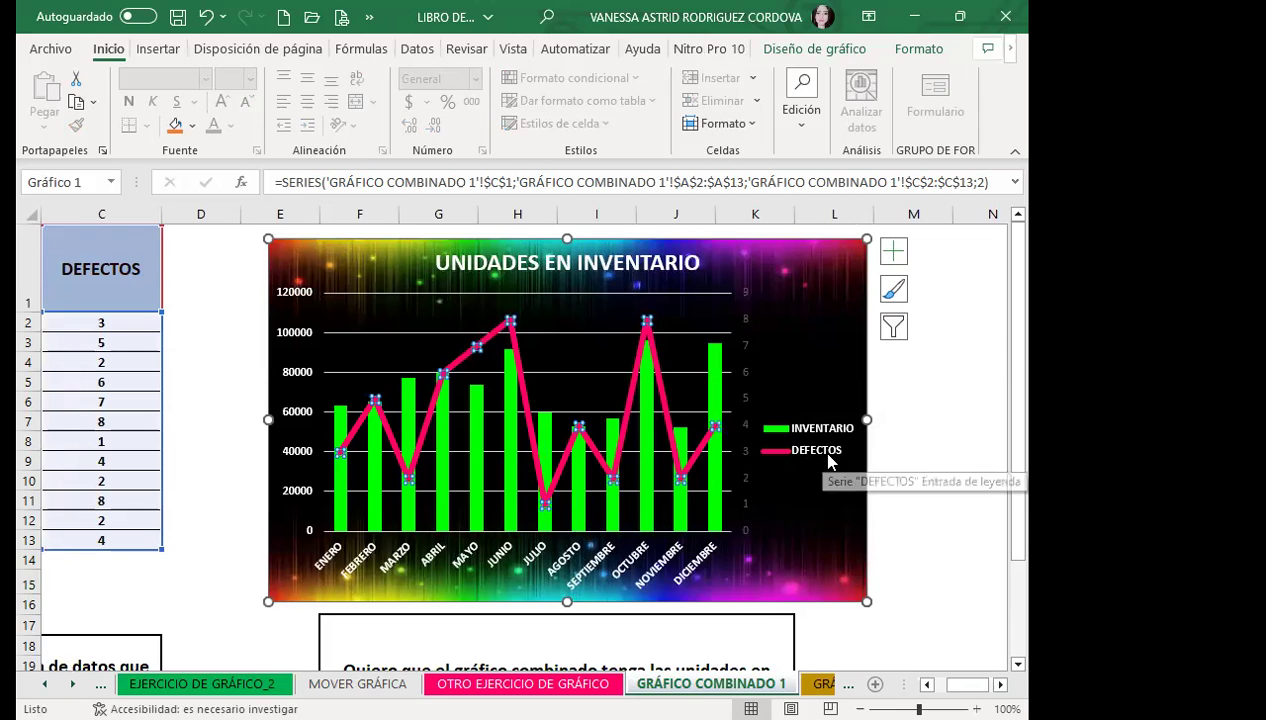
left_click(802, 338)
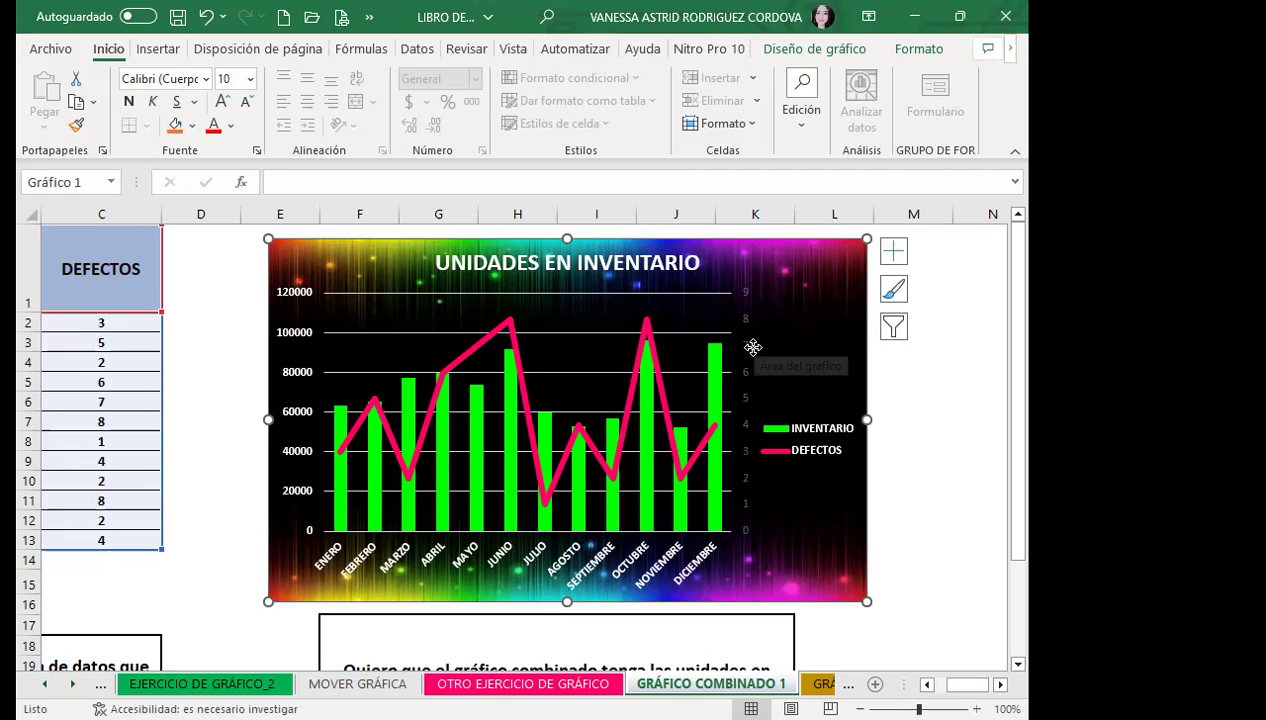
left_click_drag(752, 347, 752, 350)
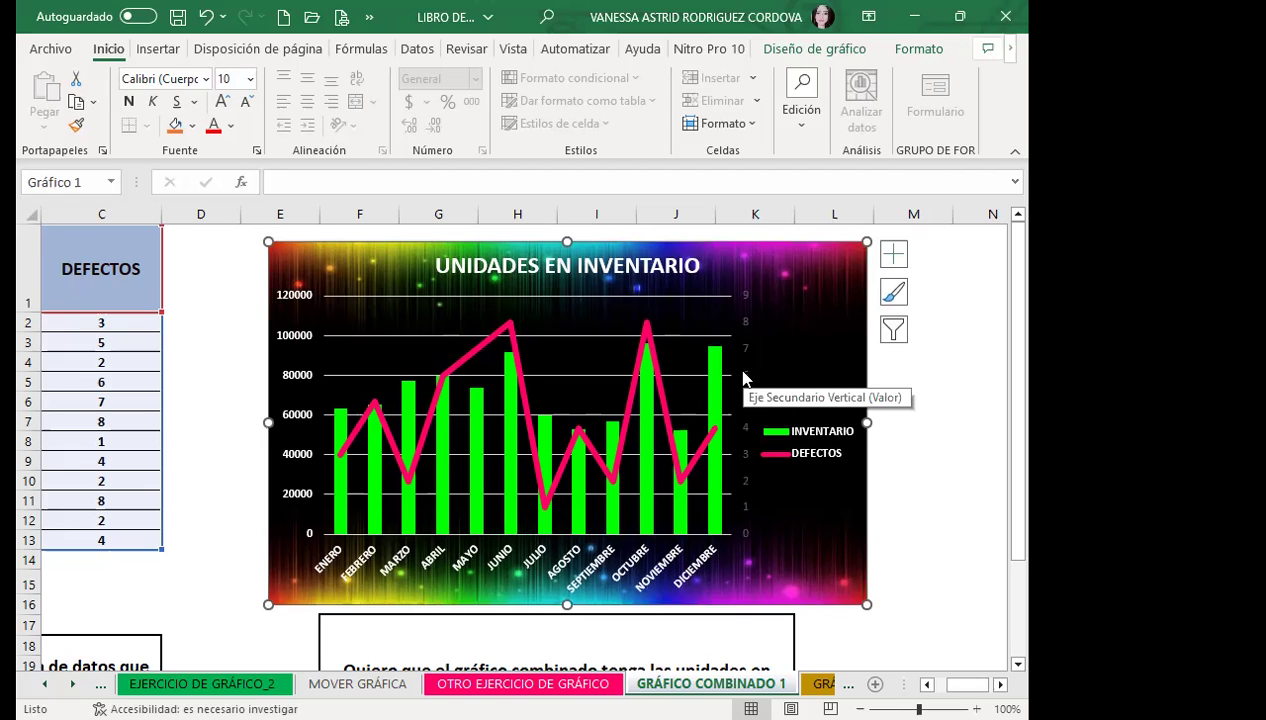
left_click(744, 378)
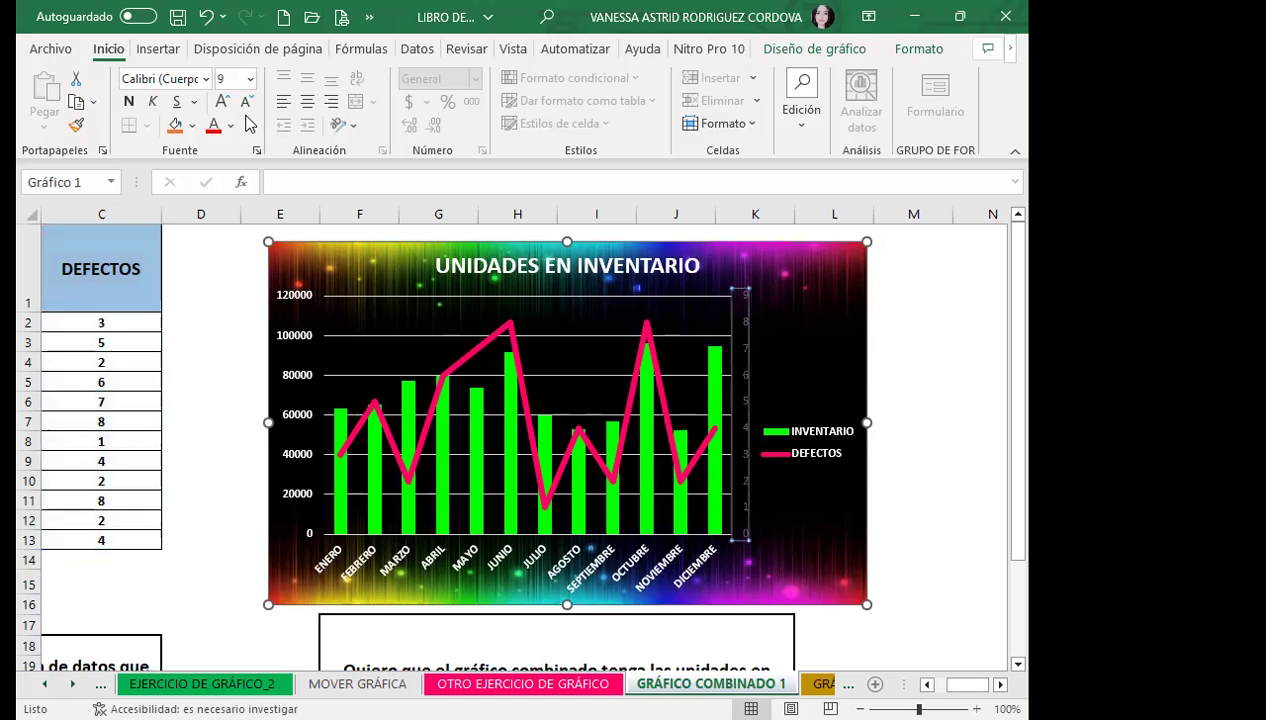
- Format the secondary axis labels as white, bold, font size 10
left_click(108, 50)
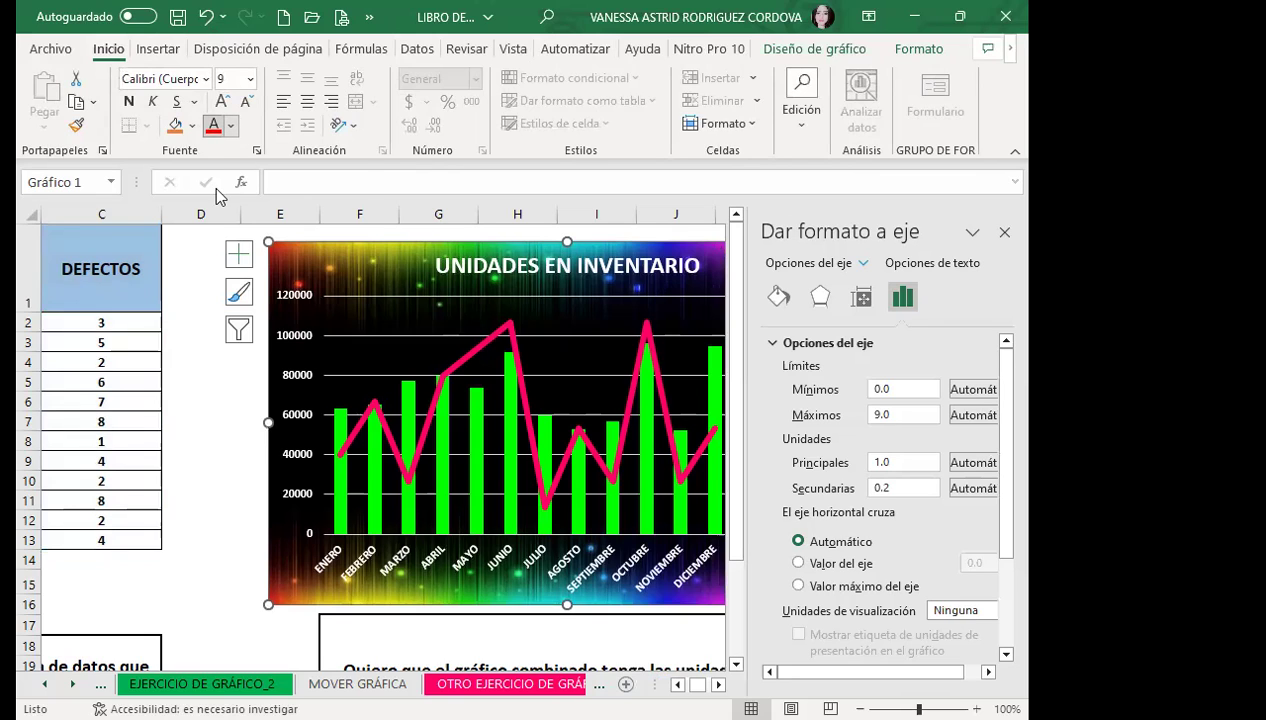
left_click(231, 125)
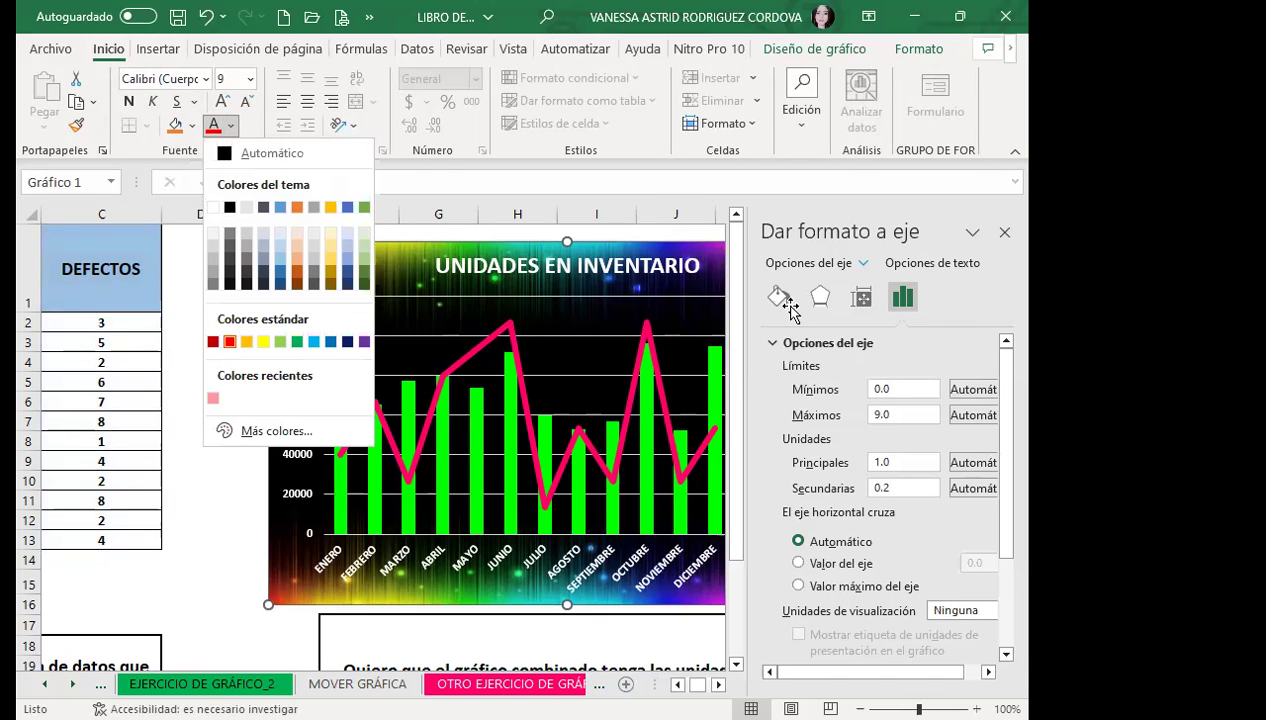
left_click(1005, 231)
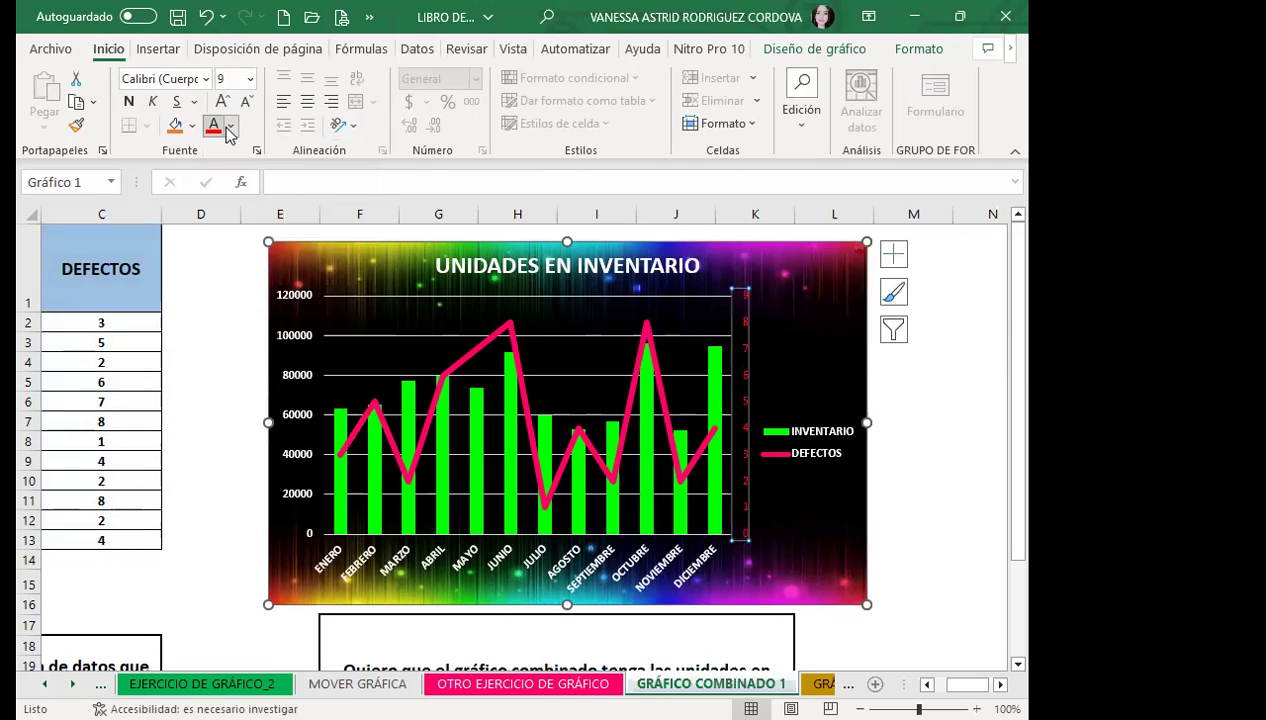
left_click(128, 101)
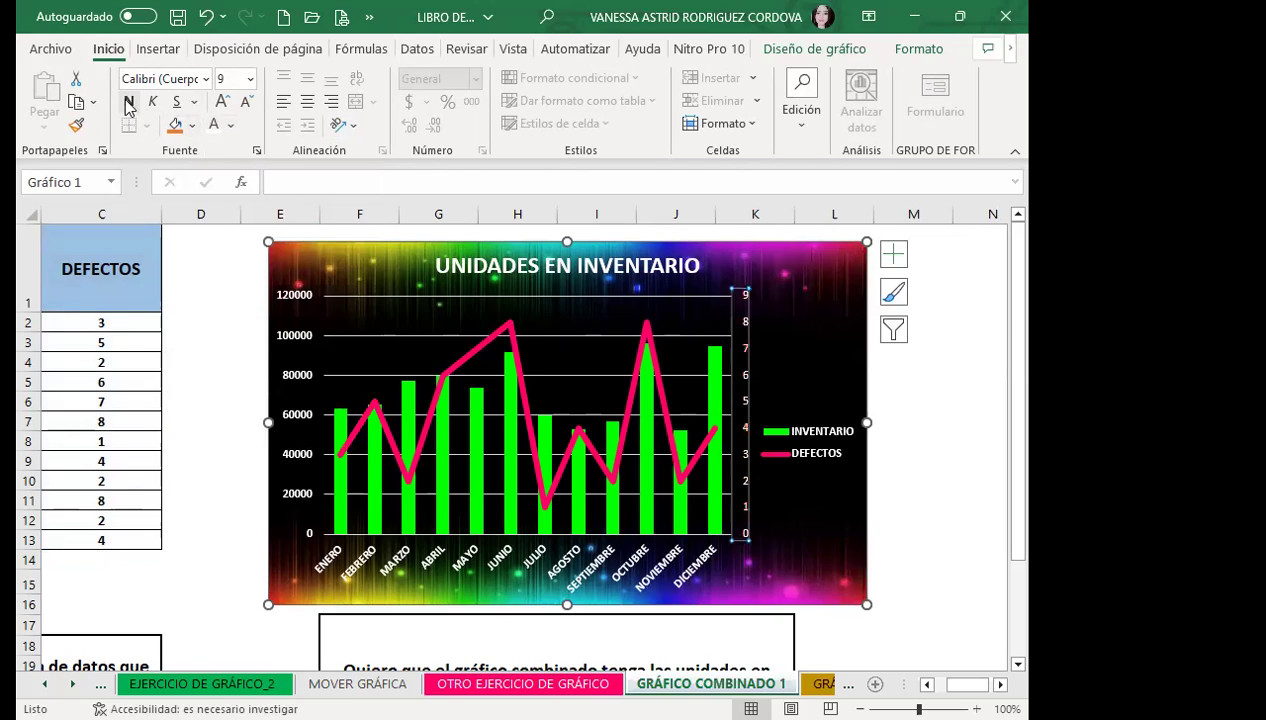
left_click(222, 101)
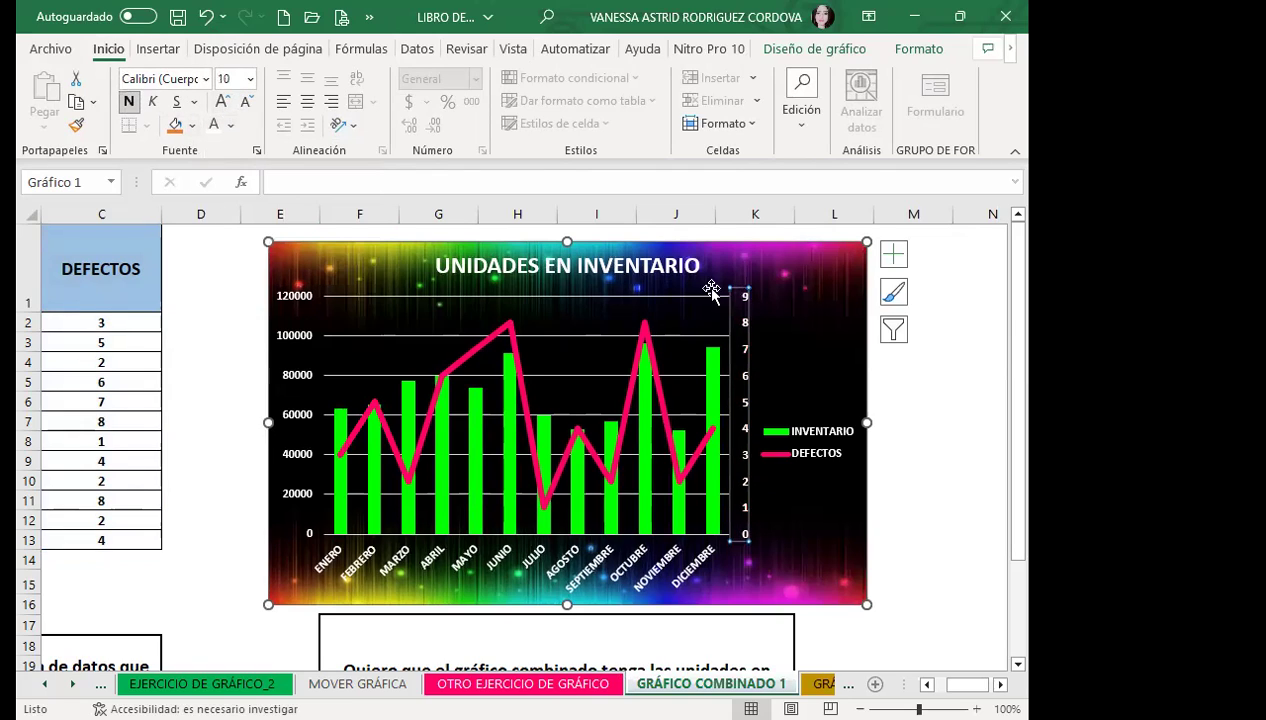
left_click(830, 322)
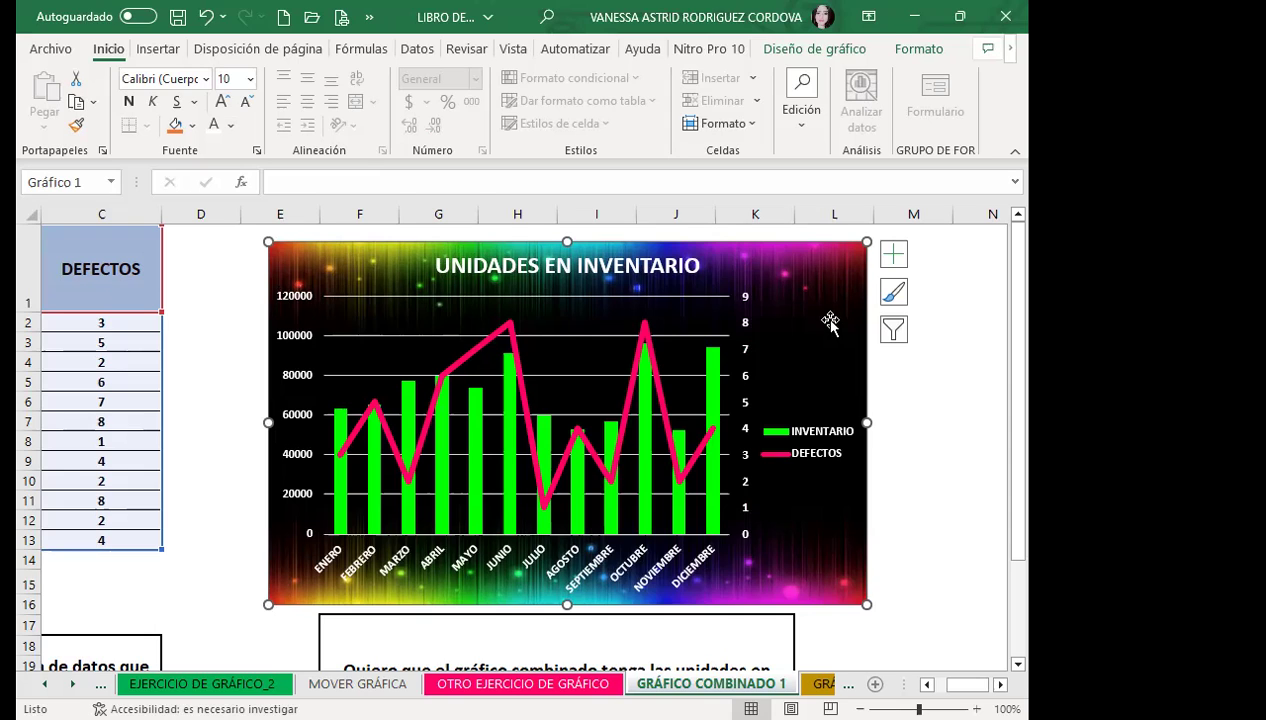
- Select A1:C13 and insert a Columna agrupada - Línea en eje secundario combo chart
scroll(840, 512, "down", 3)
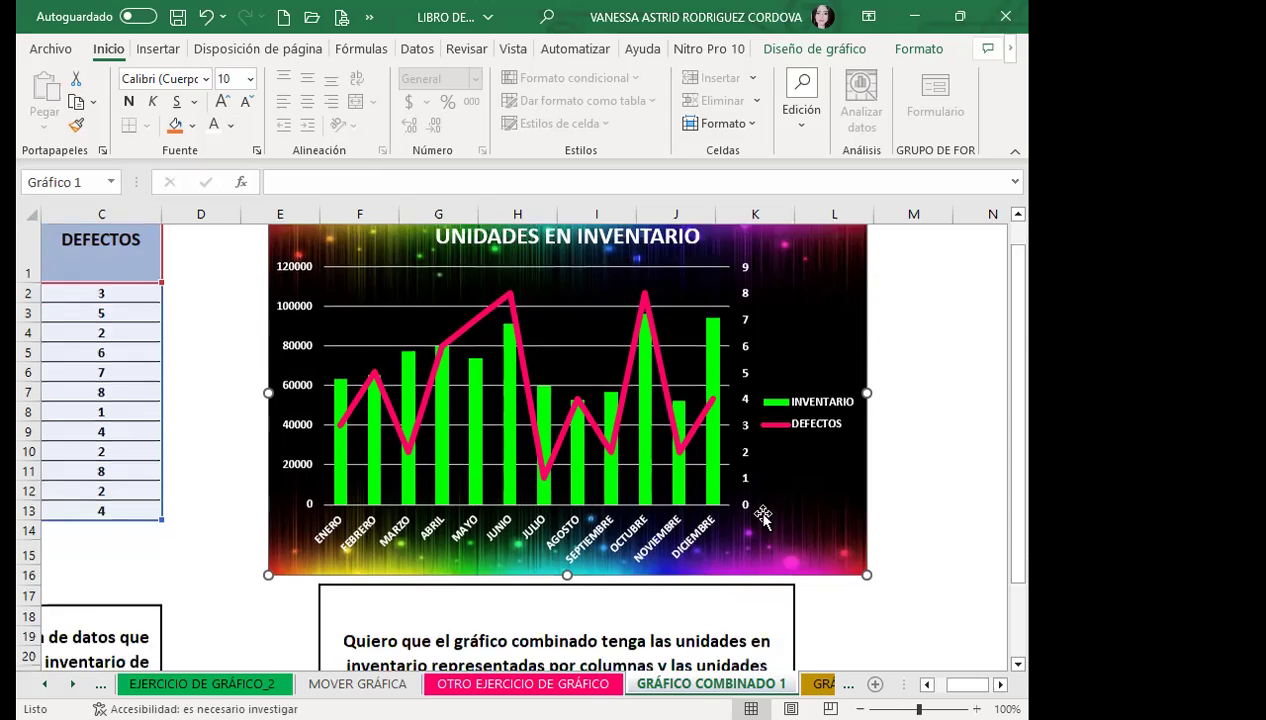
scroll(487, 566, "up", 2)
scroll(383, 520, "up", 1)
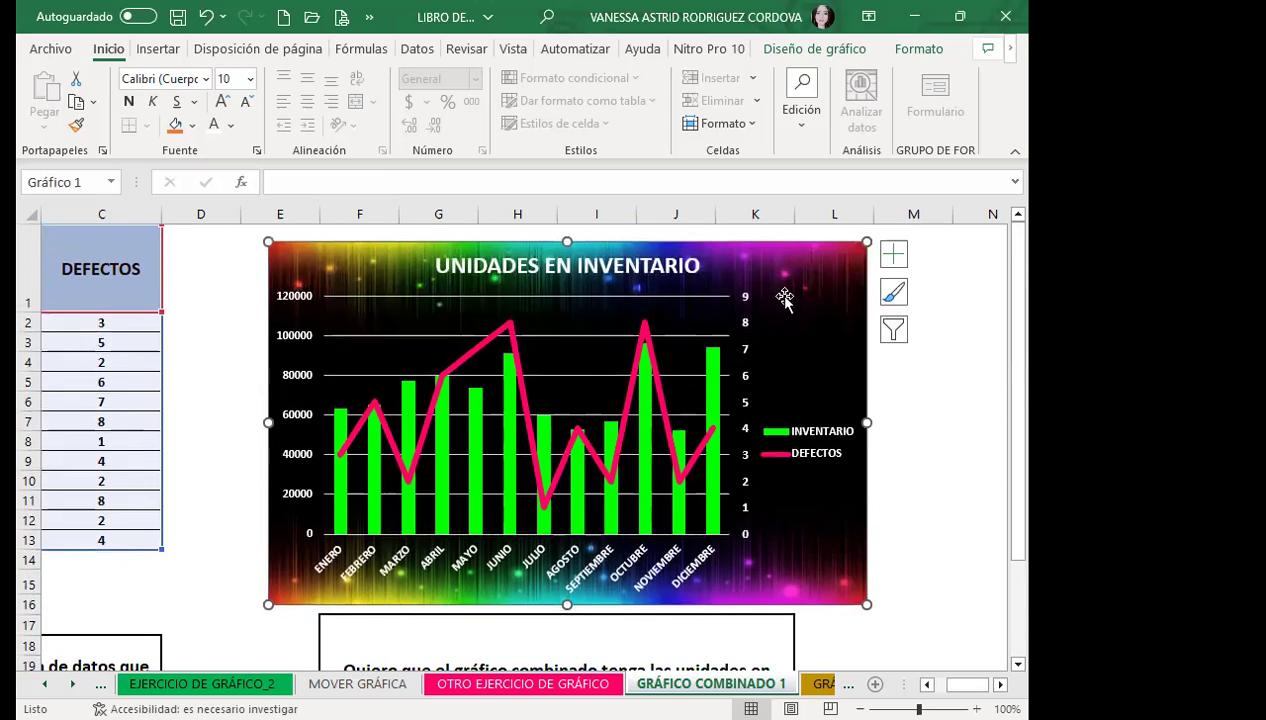
scroll(463, 554, "left", 3)
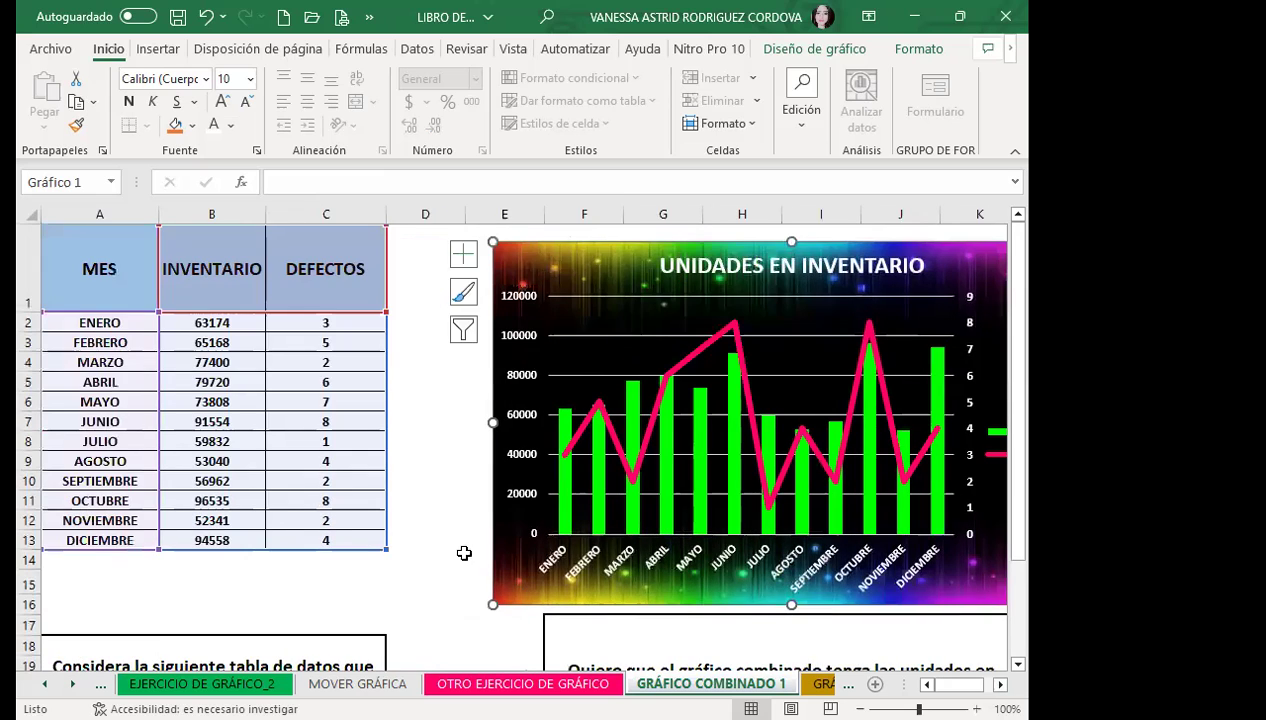
left_click_drag(155, 290, 334, 540)
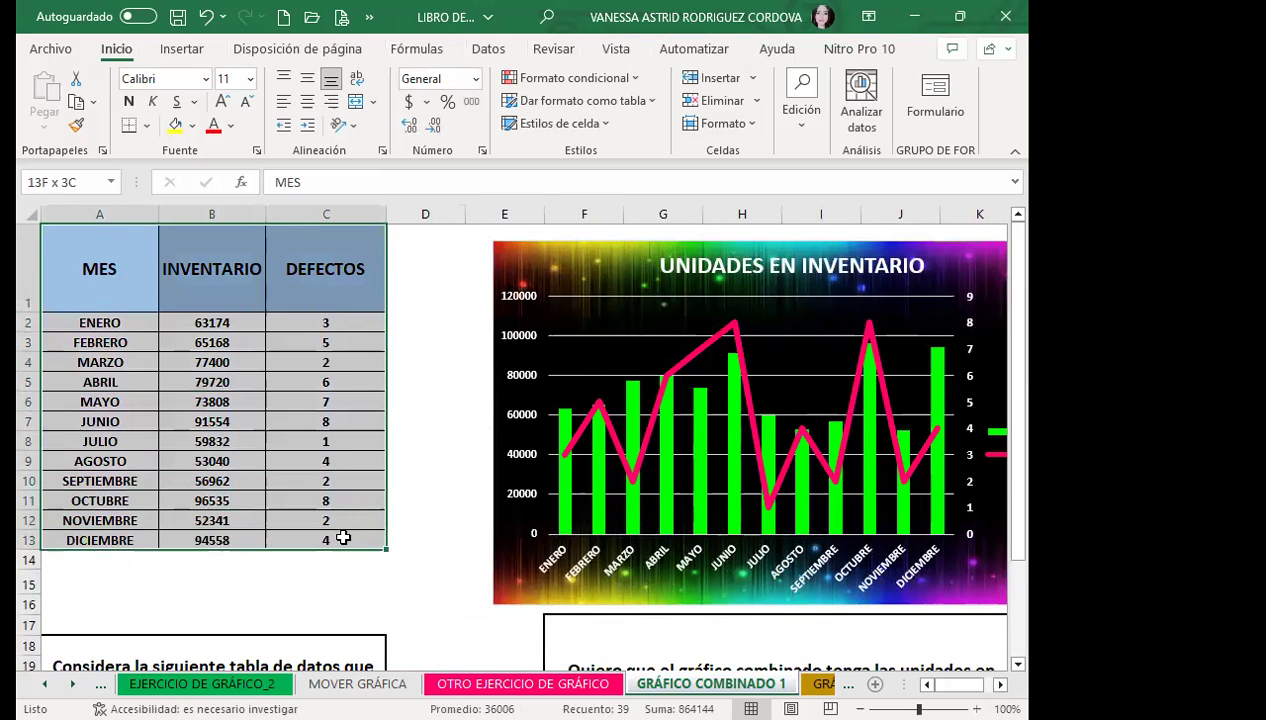
left_click(182, 49)
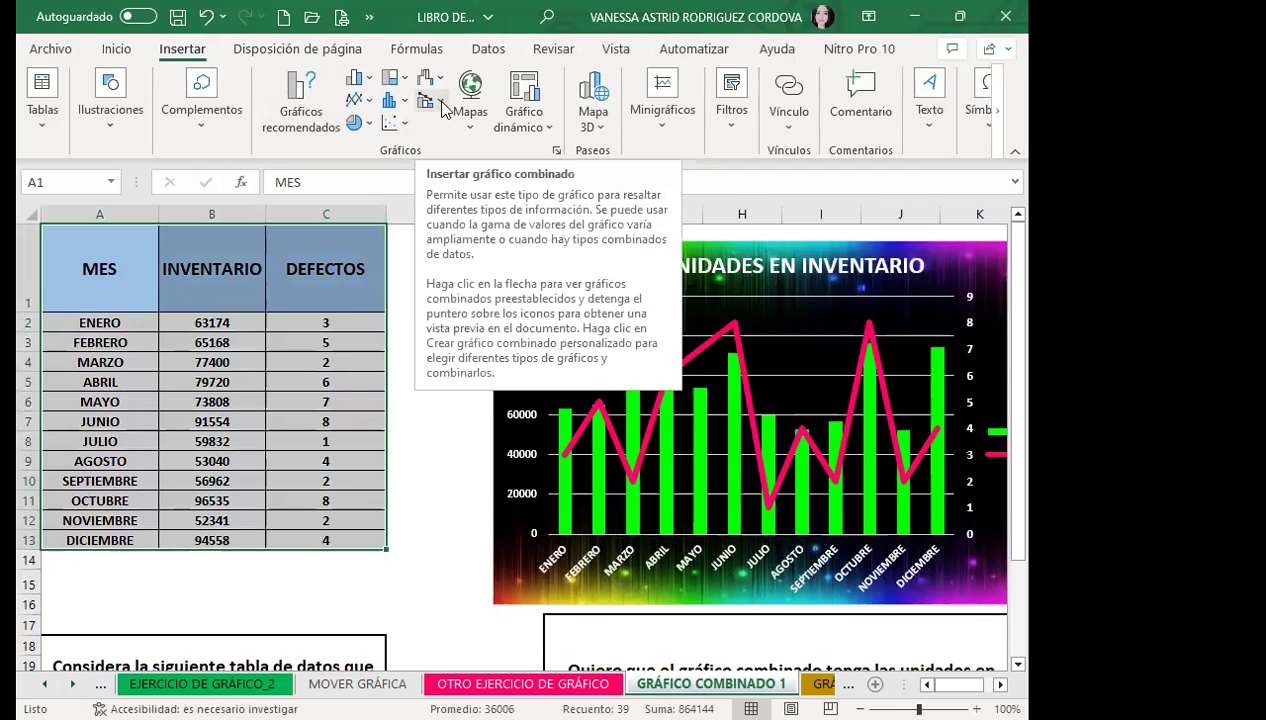
left_click(441, 103)
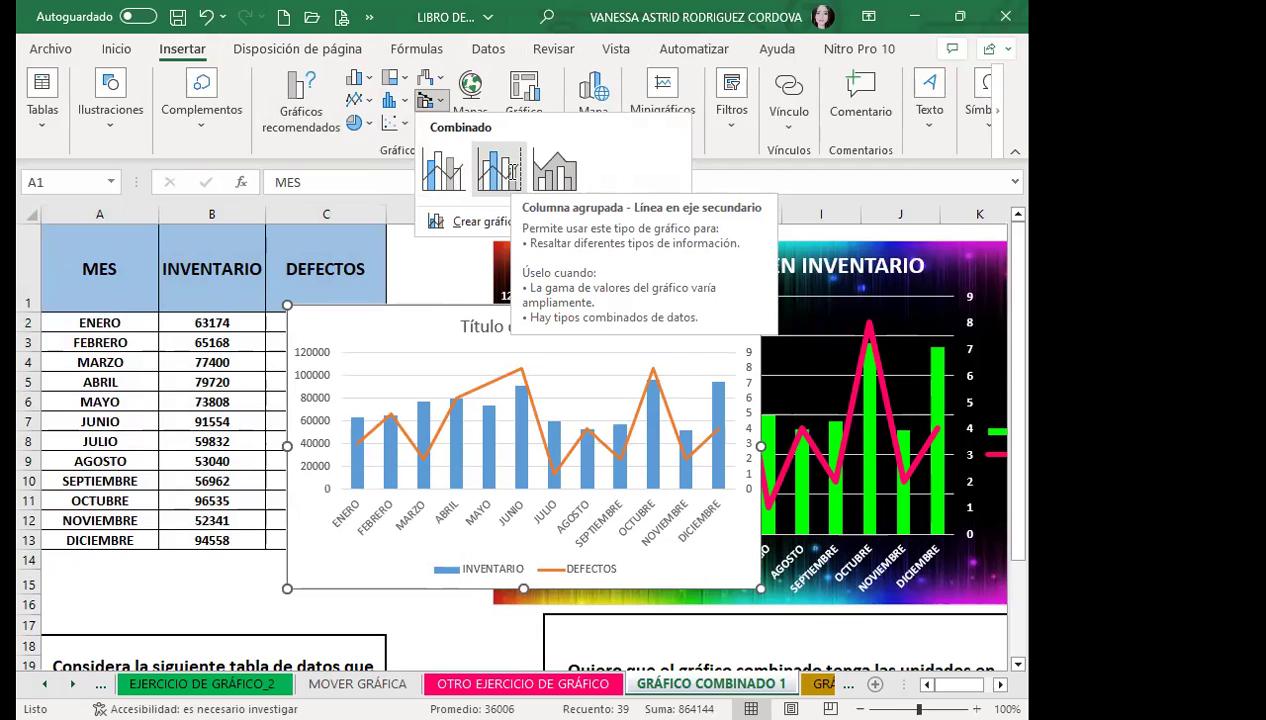
left_click(510, 170)
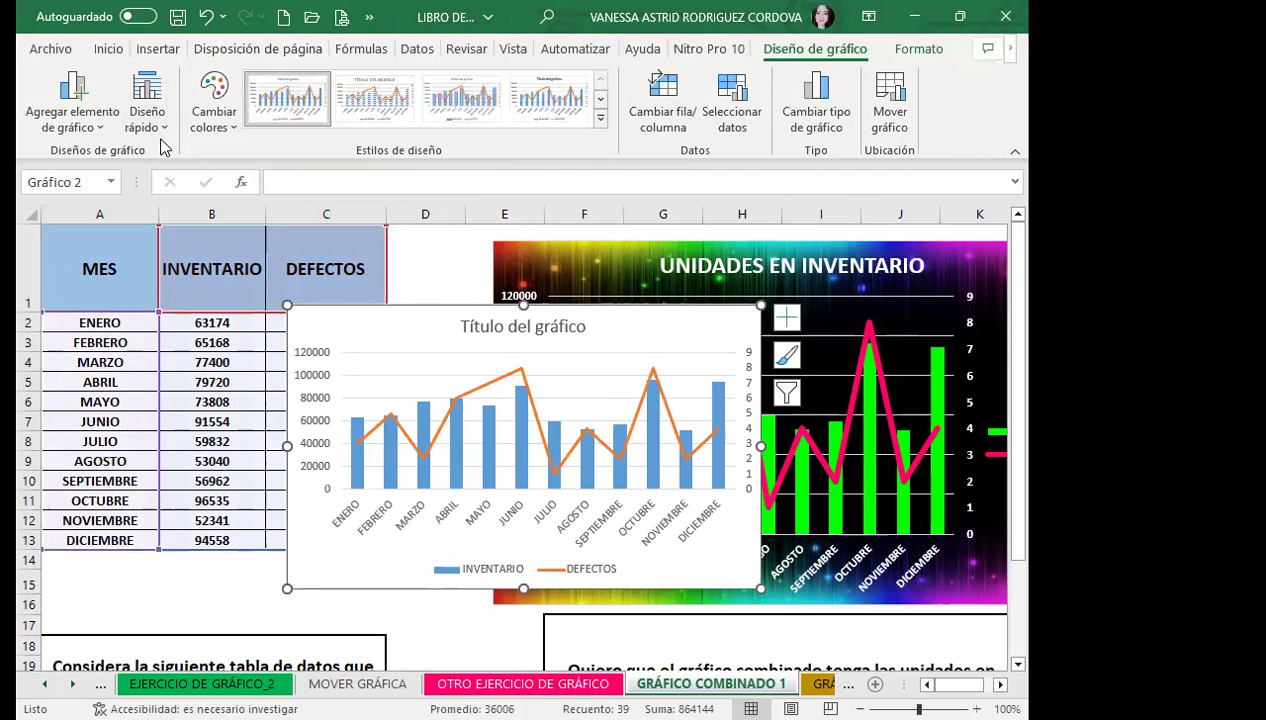
- Apply a quick layout with axis titles and side legend, then enlarge and reposition the chart
left_click(147, 100)
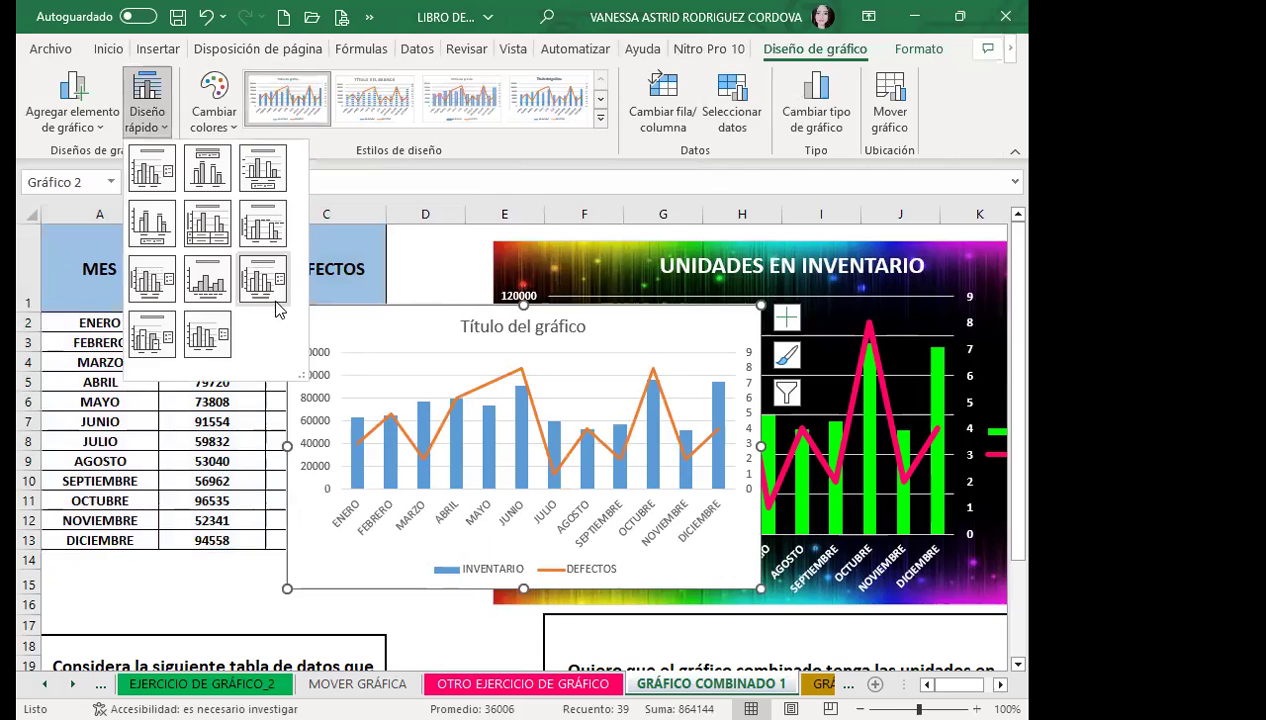
left_click(283, 305)
left_click_drag(760, 590, 901, 654)
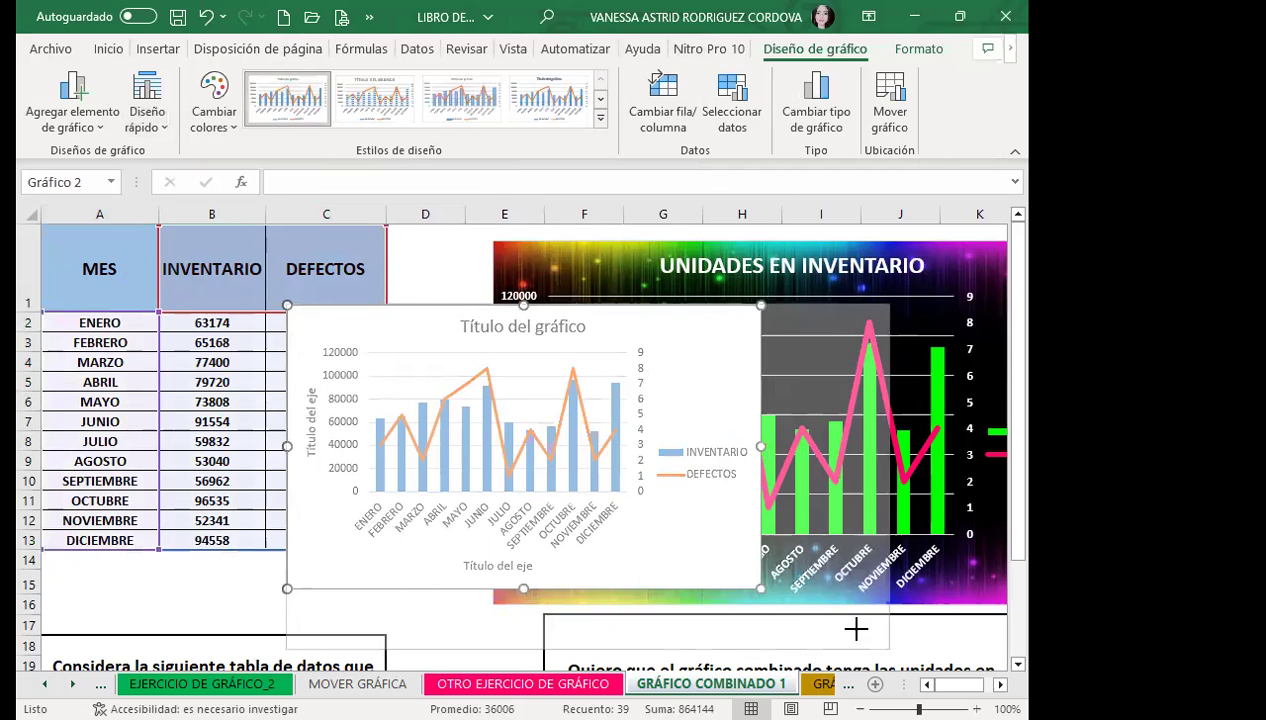
left_click_drag(710, 320, 675, 257)
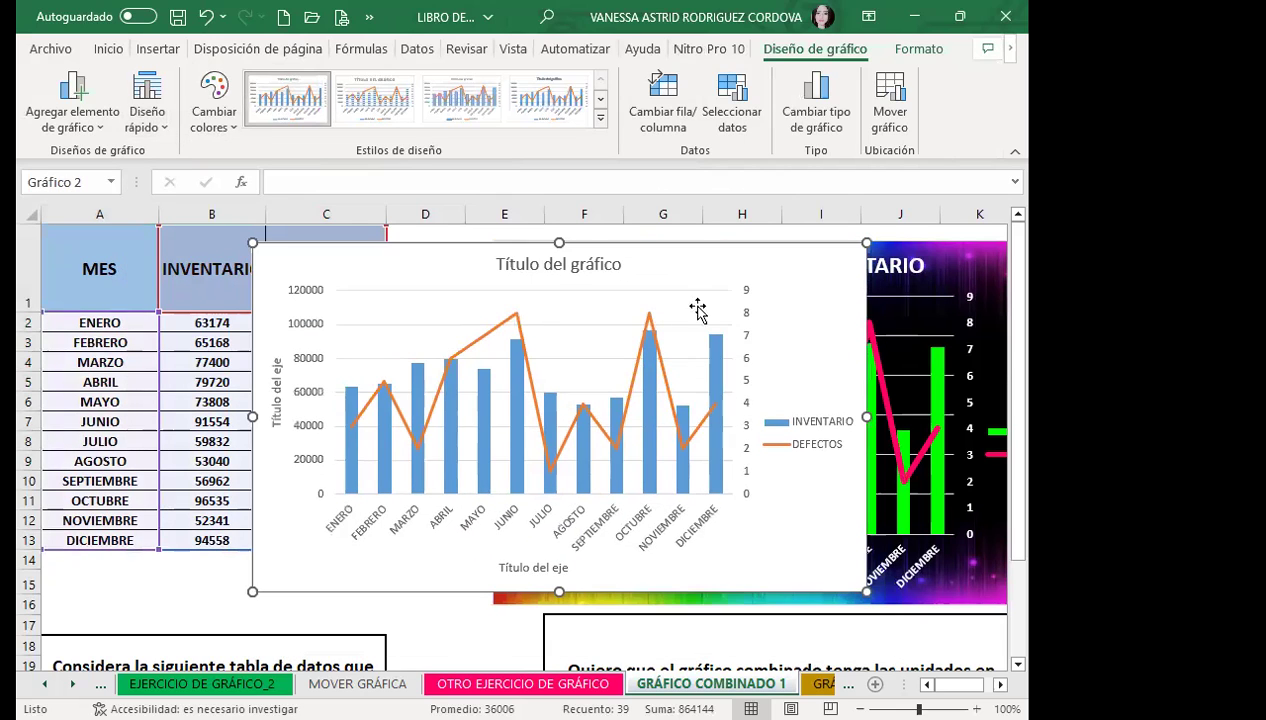
left_click_drag(866, 591, 925, 609)
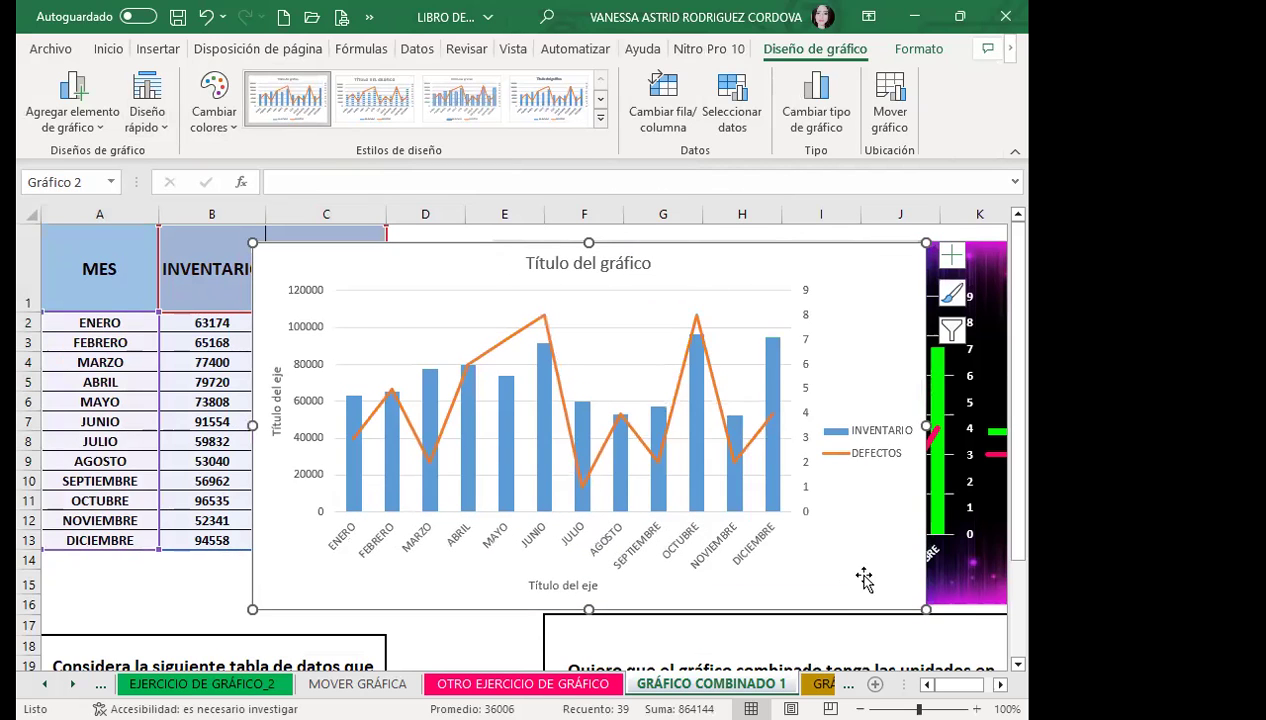
- Place the combo chart below the neon chart and return to the worksheet cells
scroll(822, 340, "down", 4)
left_click_drag(822, 340, 884, 545)
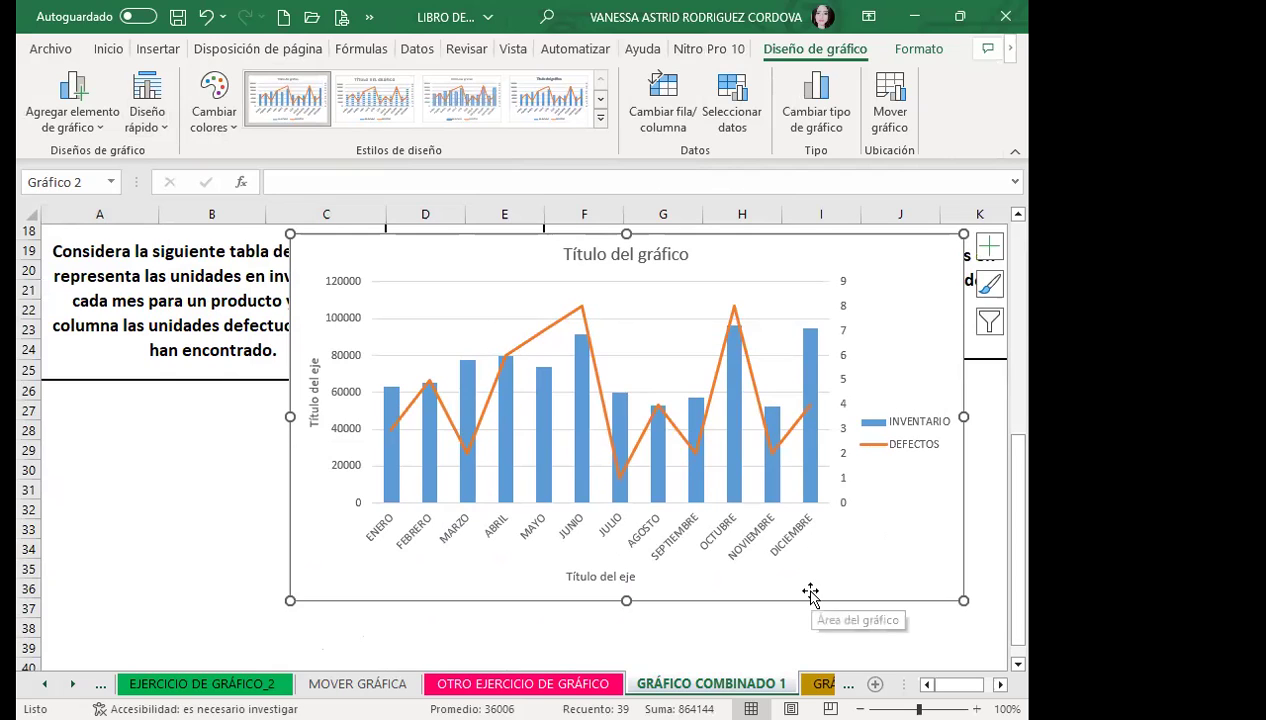
scroll(810, 592, "up", 6)
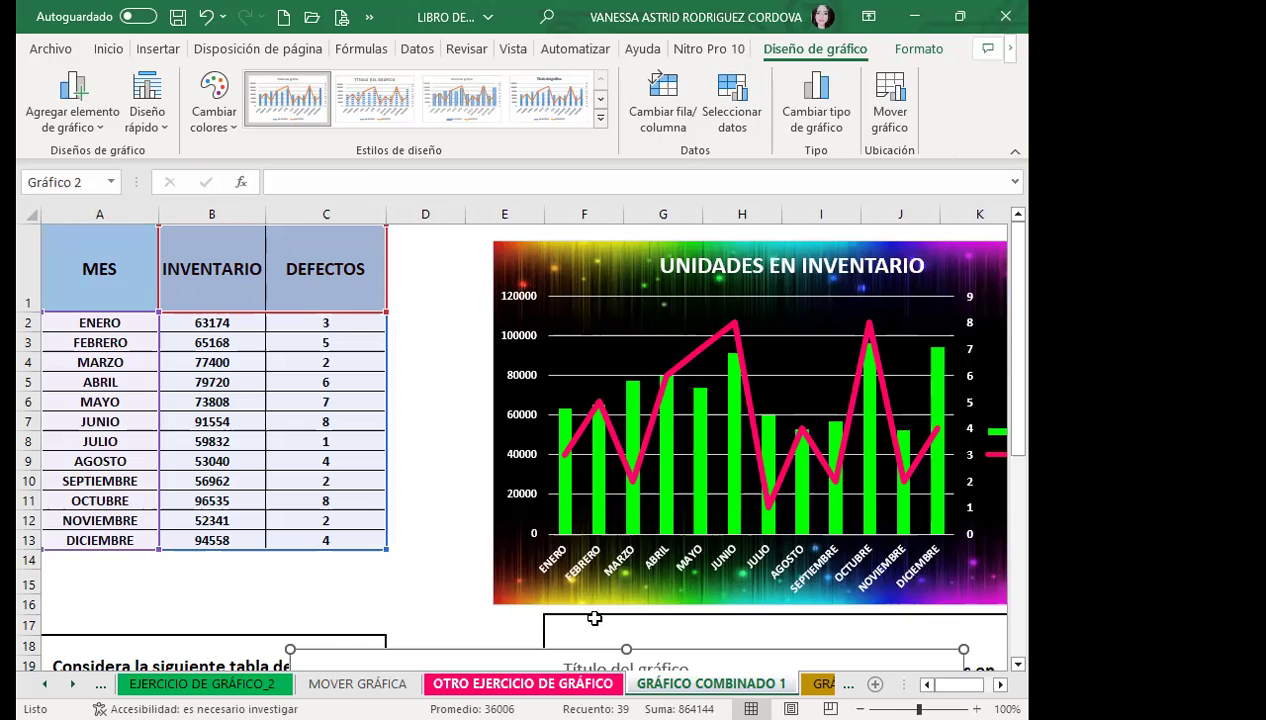
left_click(426, 424)
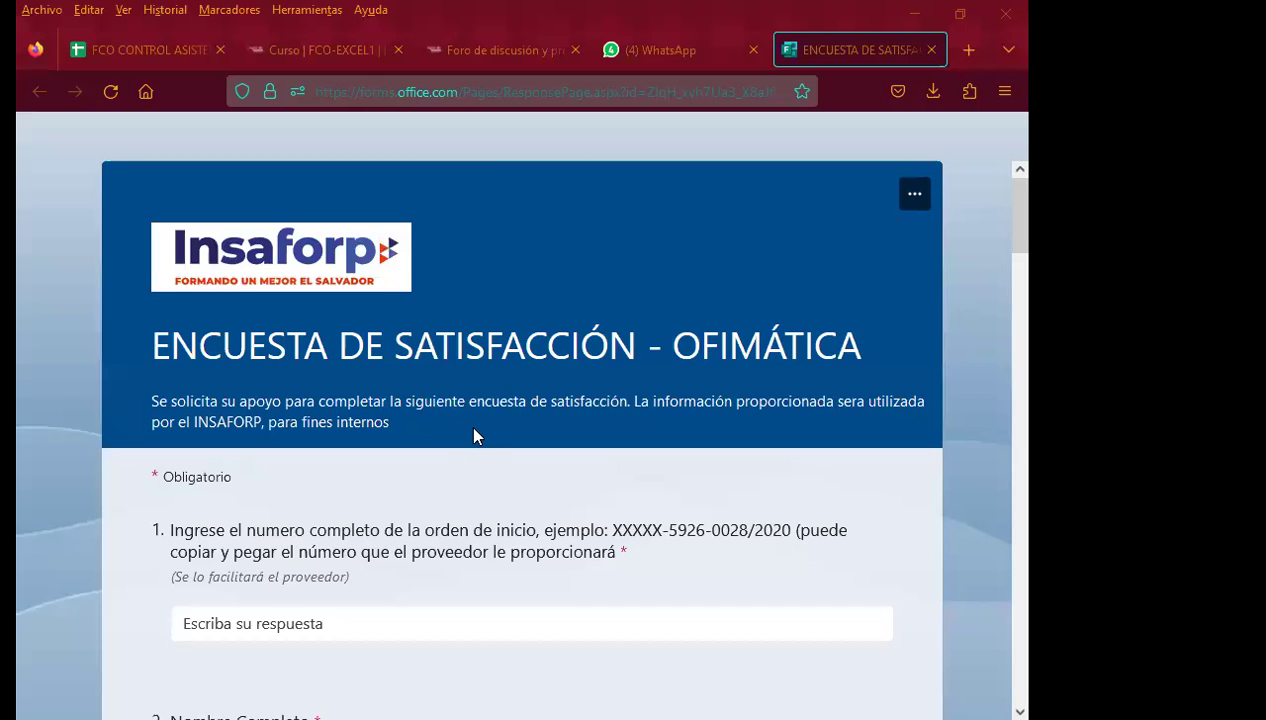
- Click into the order-number answer box of question 1 on the satisfaction survey
scroll(474, 435, "down", 2)
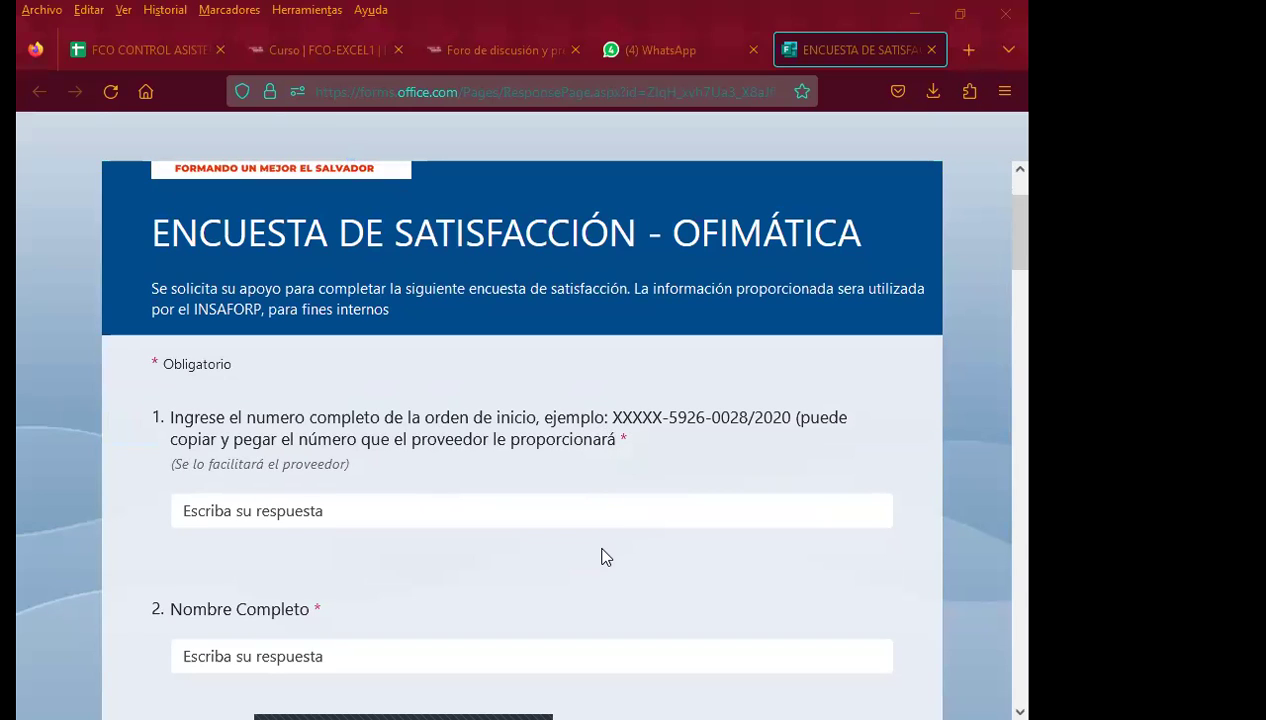
left_click(306, 517)
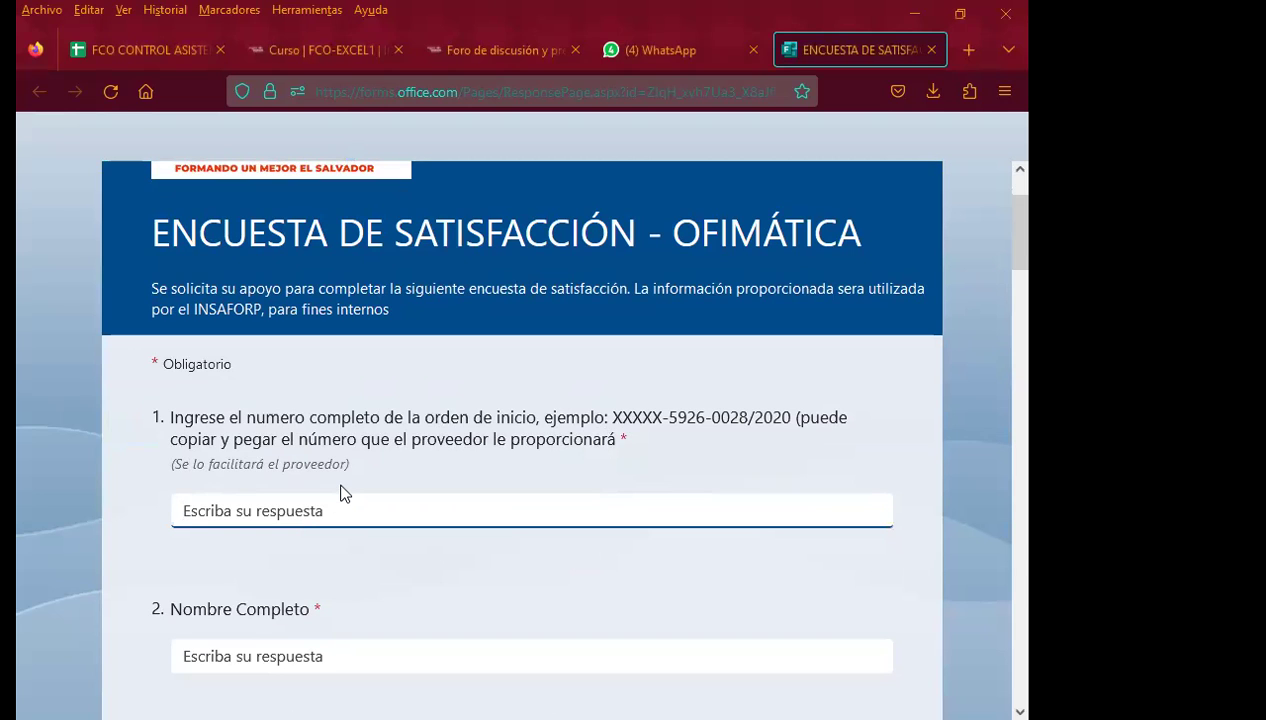
scroll(339, 492, "down", 1)
scroll(325, 480, "up", 1)
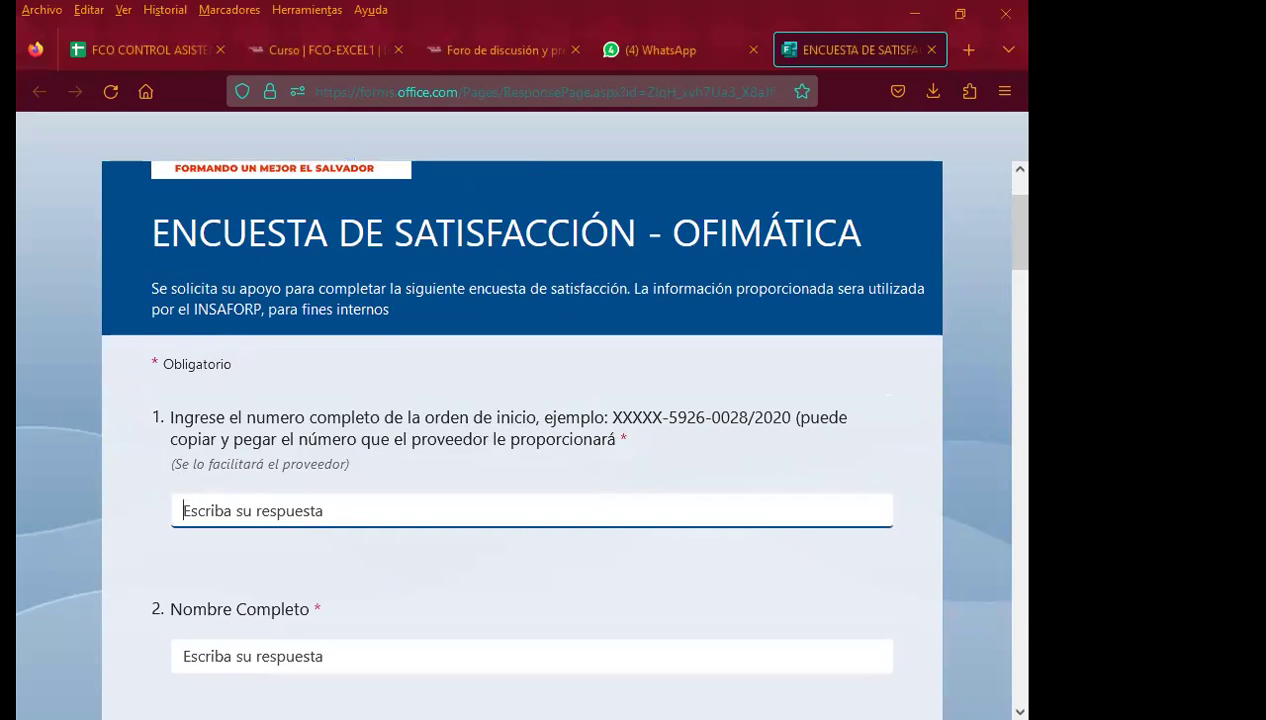
- Copy the Orden de Inicio number from the course details message in WhatsApp Web
left_click(658, 51)
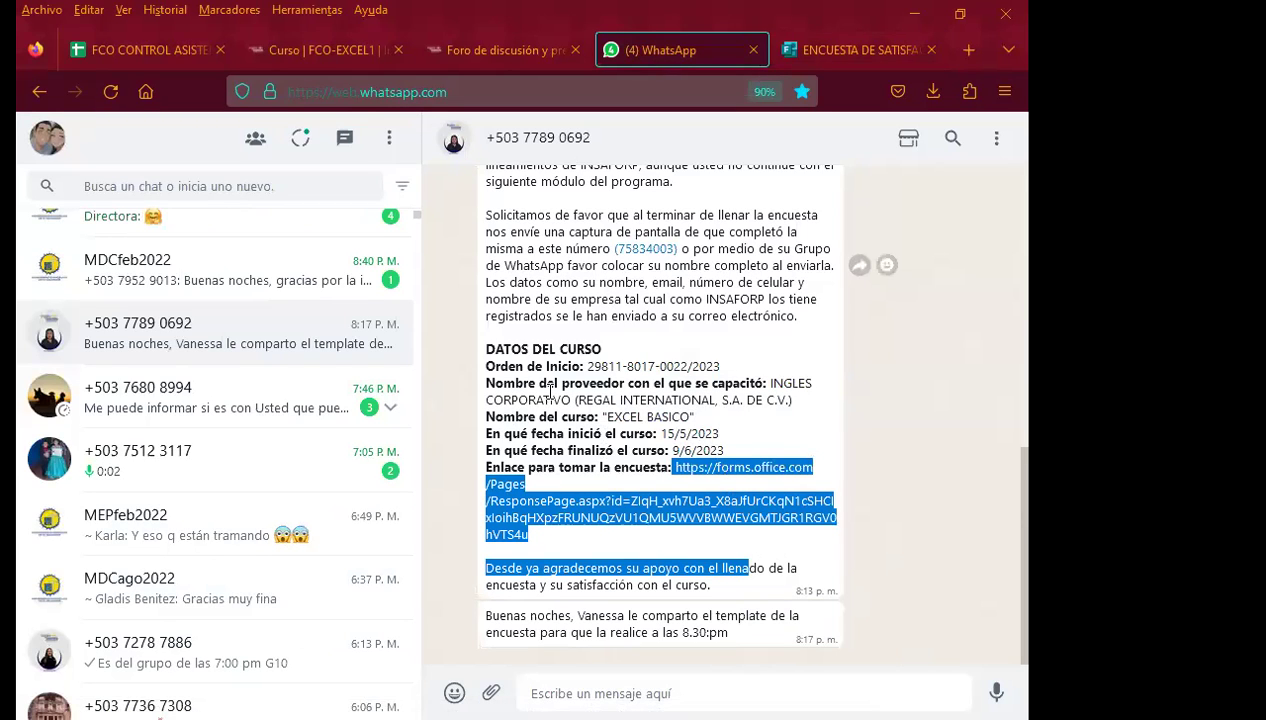
left_click_drag(588, 366, 720, 364)
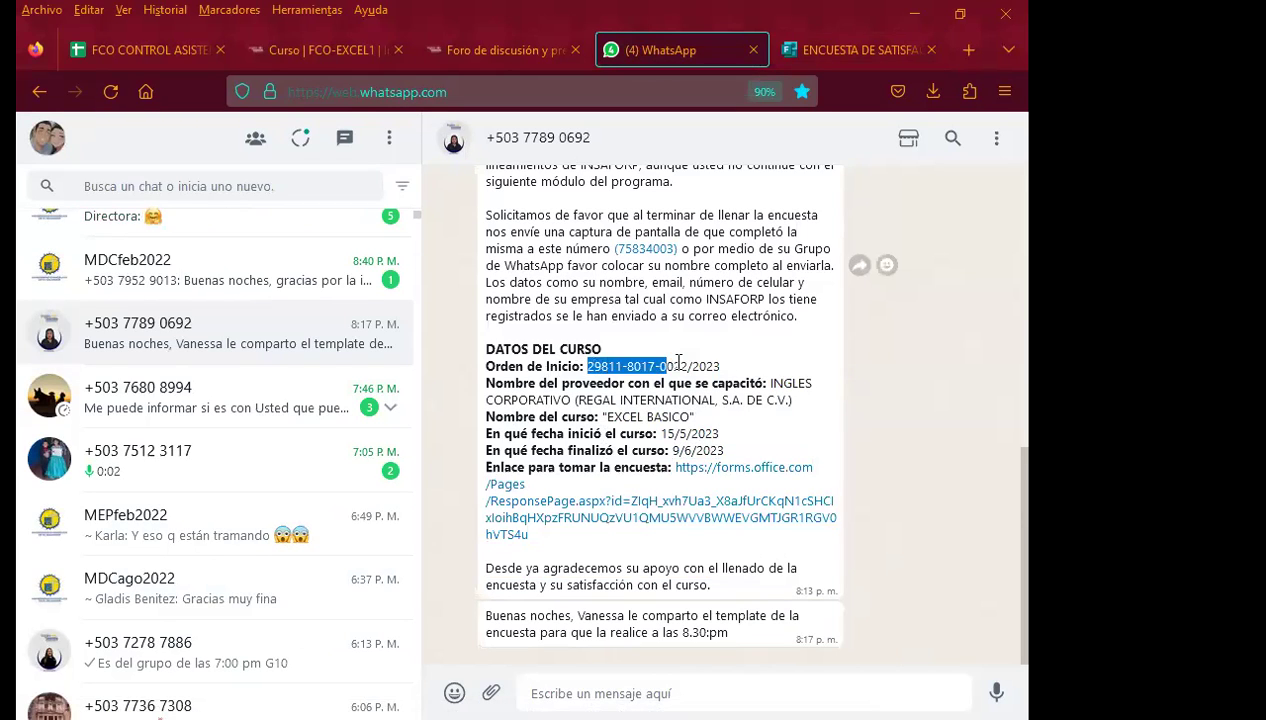
left_click_drag(588, 366, 720, 364)
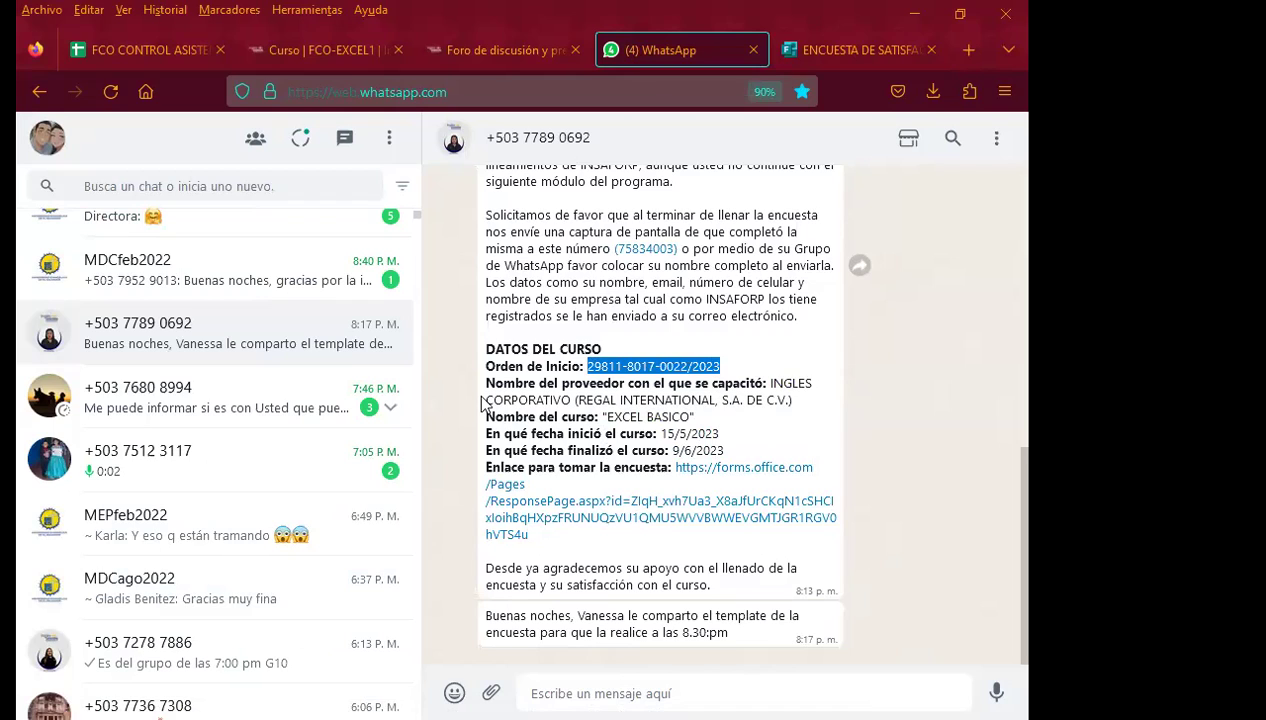
key("alt+Tab")
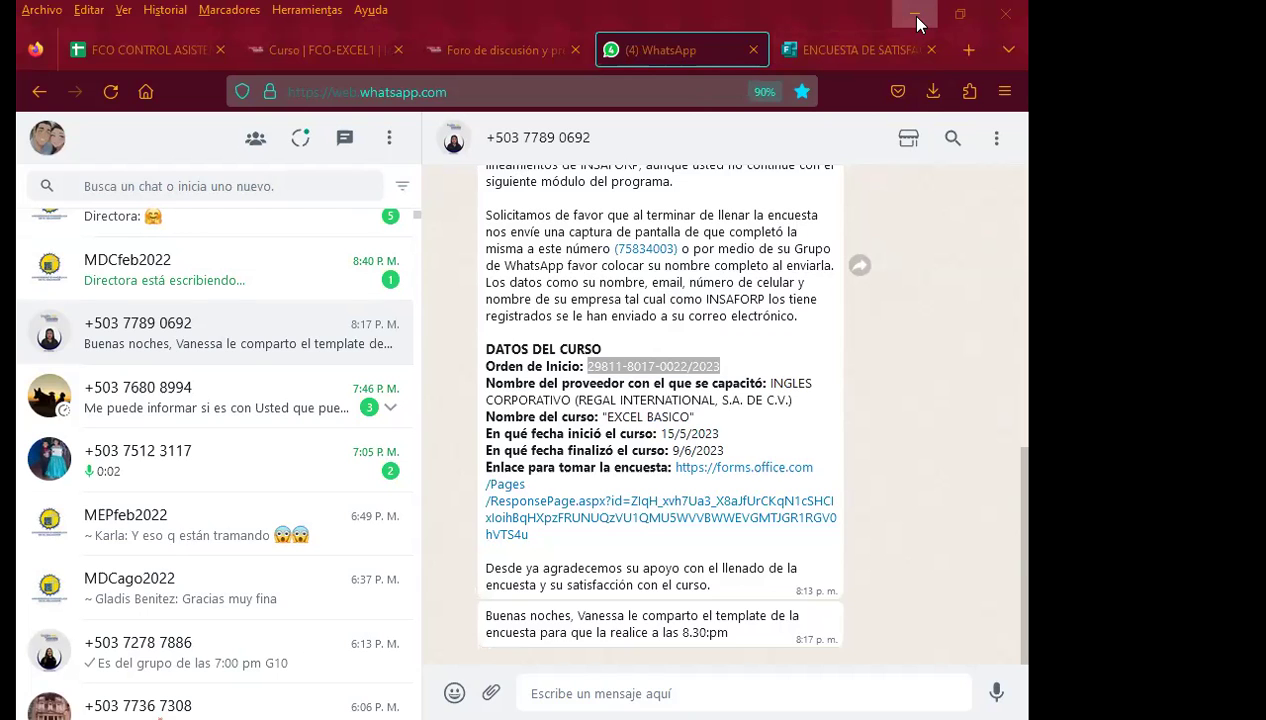
- Move the WhatsApp tab to the first position and return to the ENCUESTA survey tab
right_click(638, 45)
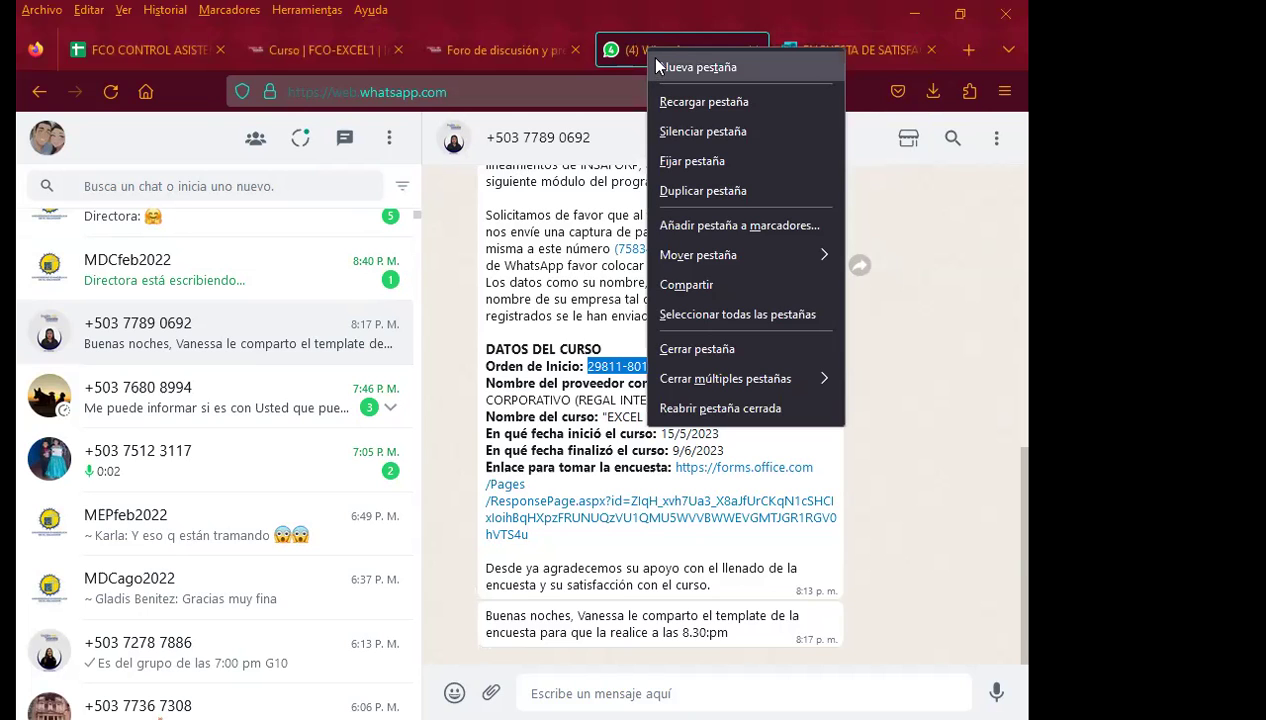
left_click(642, 36)
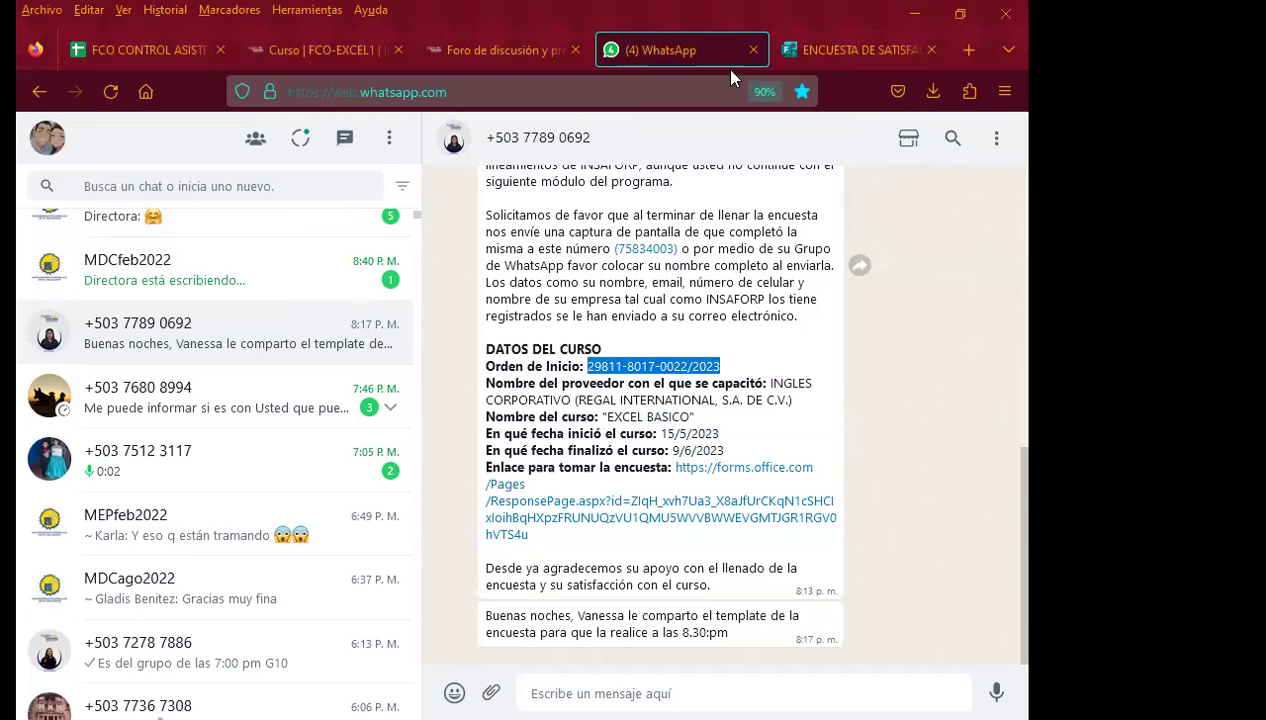
key("ctrl+shift+Home")
left_click(842, 49)
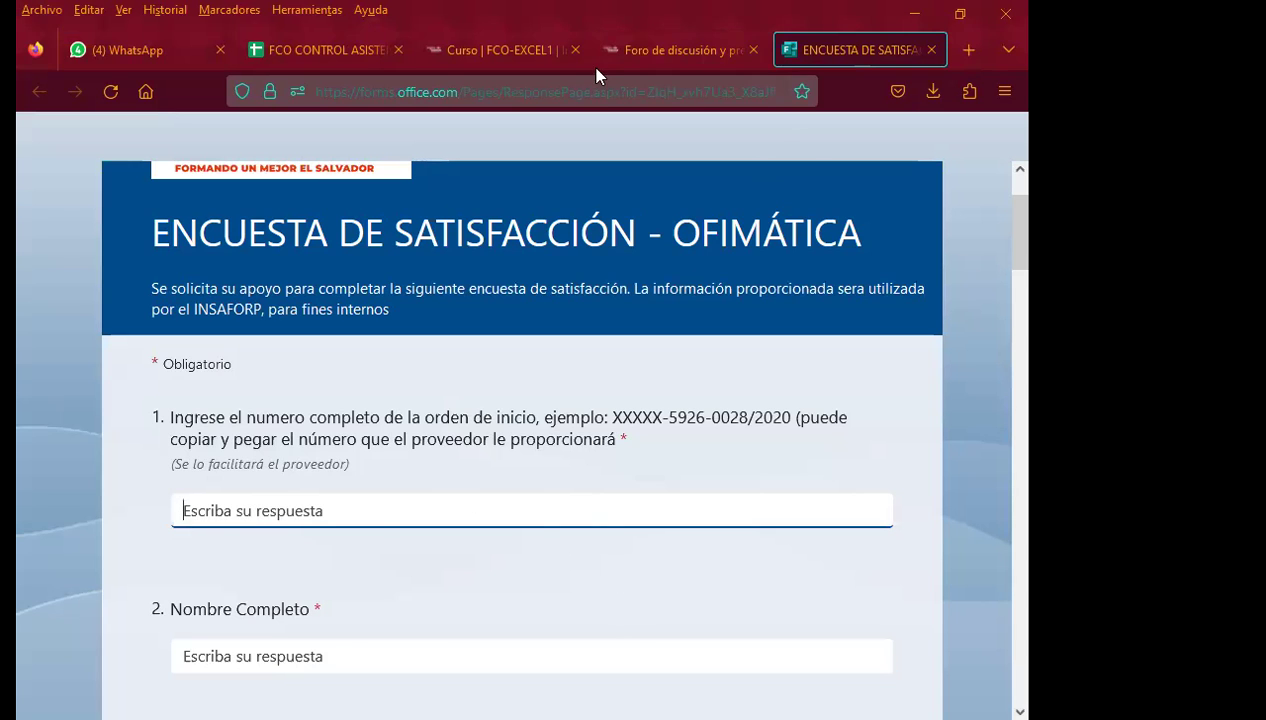
- Reload the survey page and click into the order number and Nombre Completo answer boxes
left_click(578, 92)
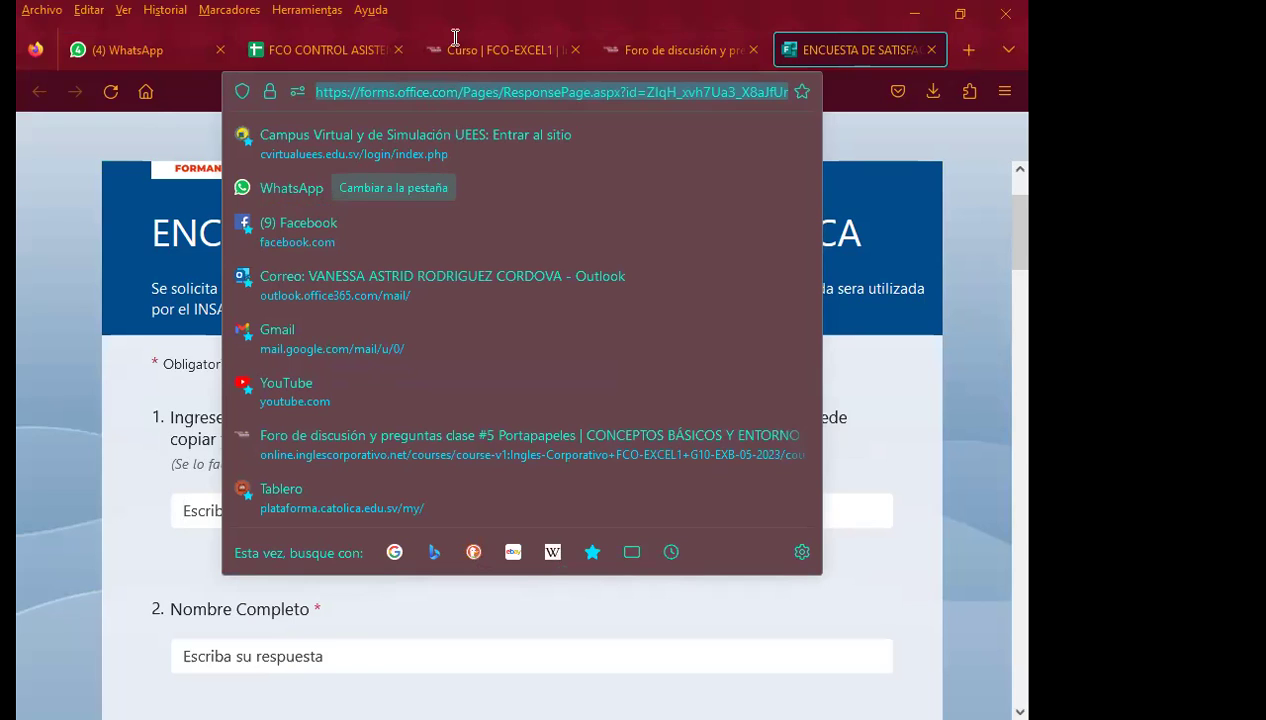
key("Return")
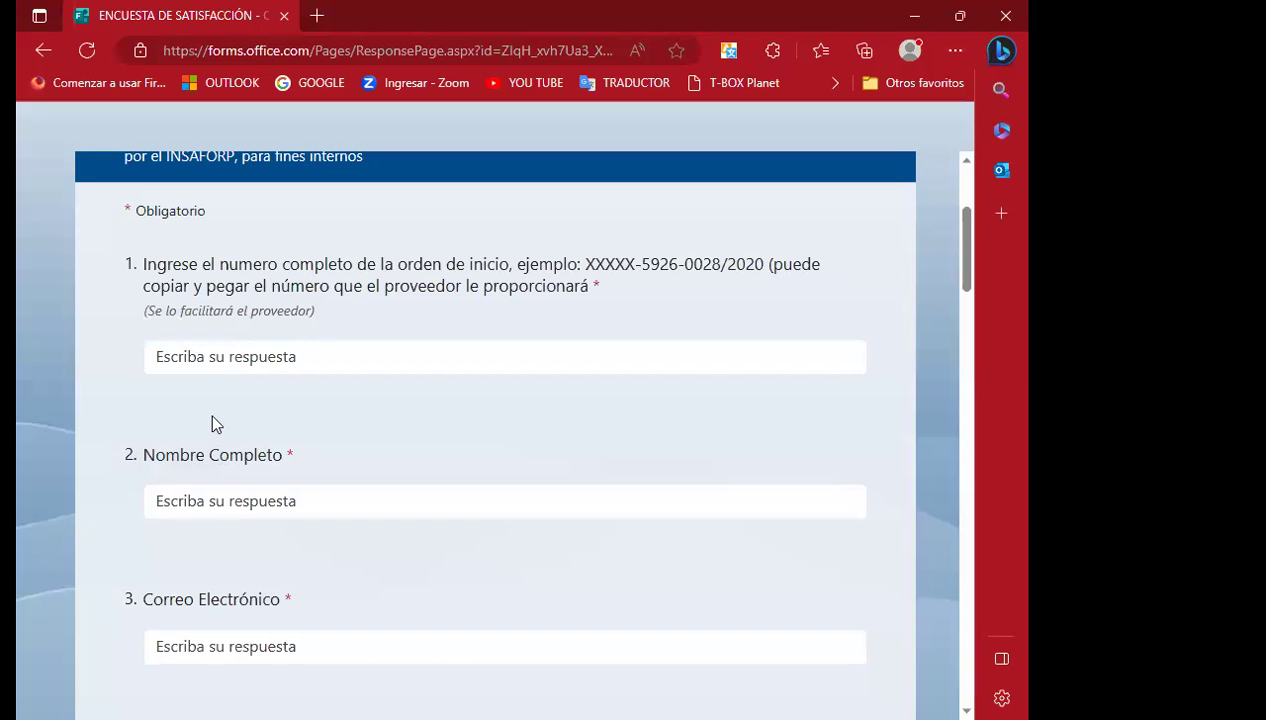
left_click(215, 358)
left_click(237, 490)
left_click(217, 509)
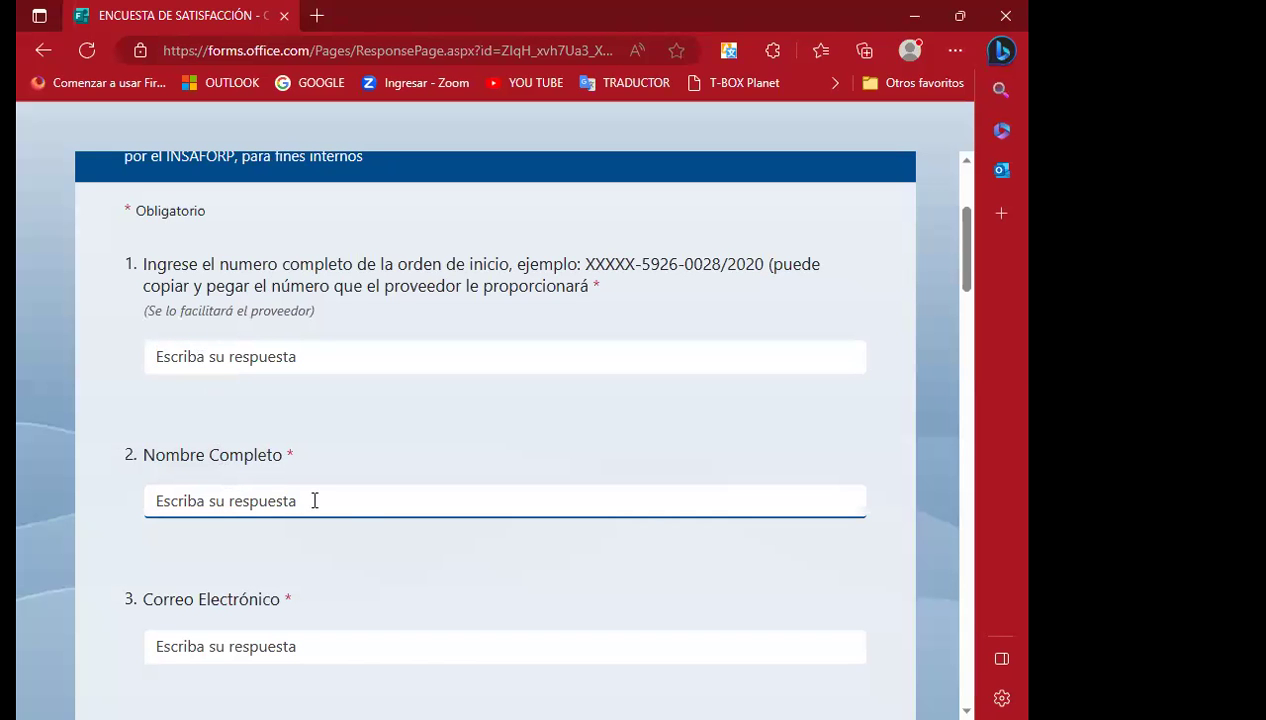
scroll(340, 495, "down", 1)
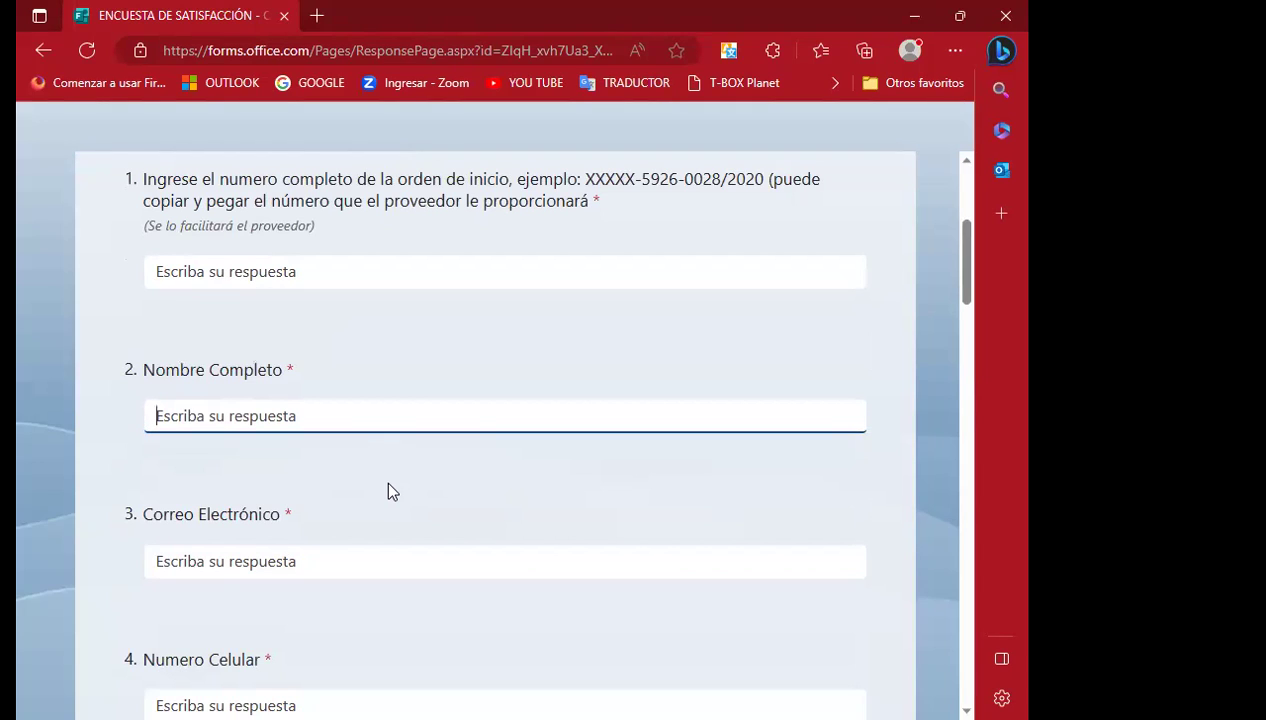
scroll(388, 484, "down", 1)
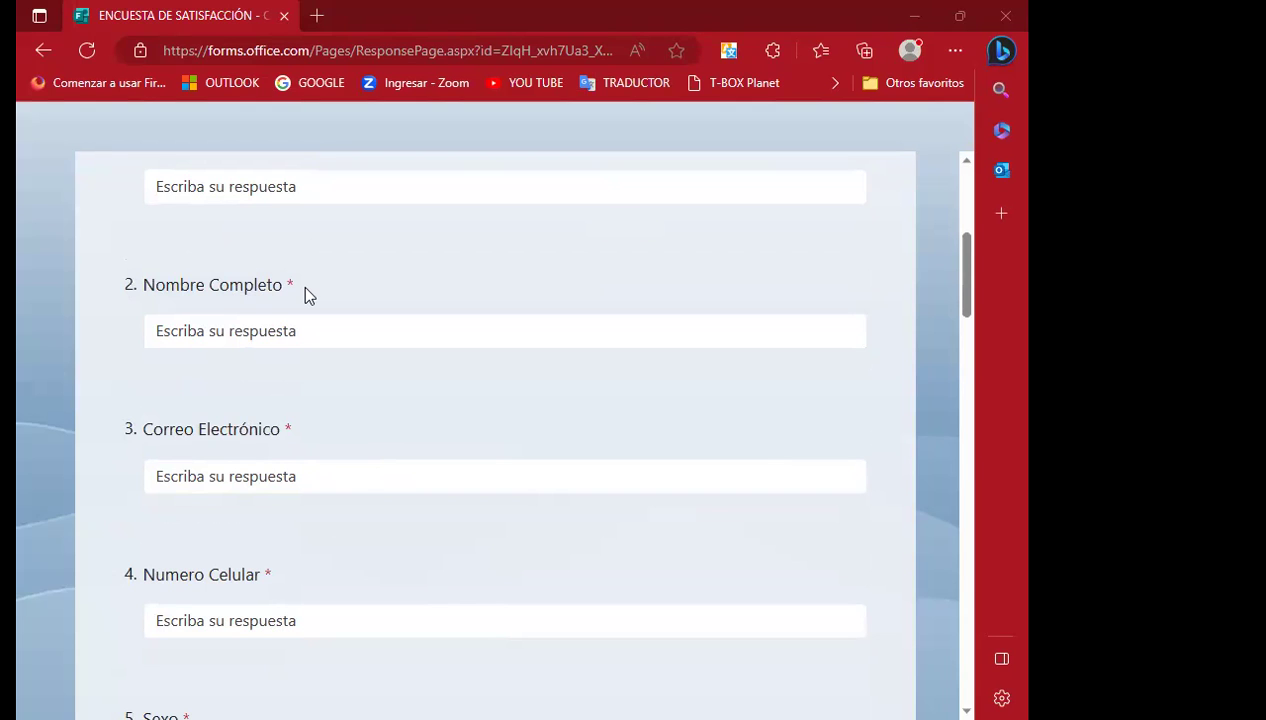
scroll(305, 290, "up", 5)
scroll(250, 400, "down", 2)
- Step through the order number, Nombre Completo, Correo Electrónico and Numero Celular answer boxes
left_click(221, 443)
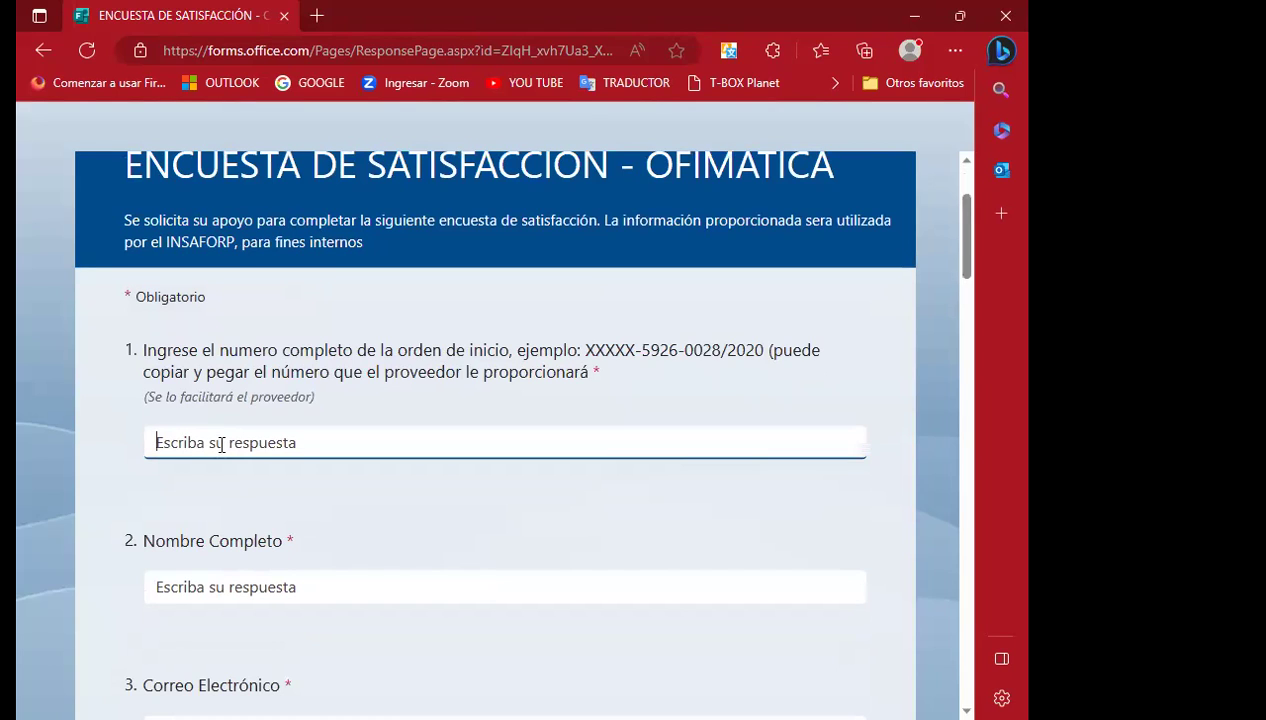
scroll(221, 445, "down", 1)
left_click(212, 500)
scroll(308, 497, "down", 1)
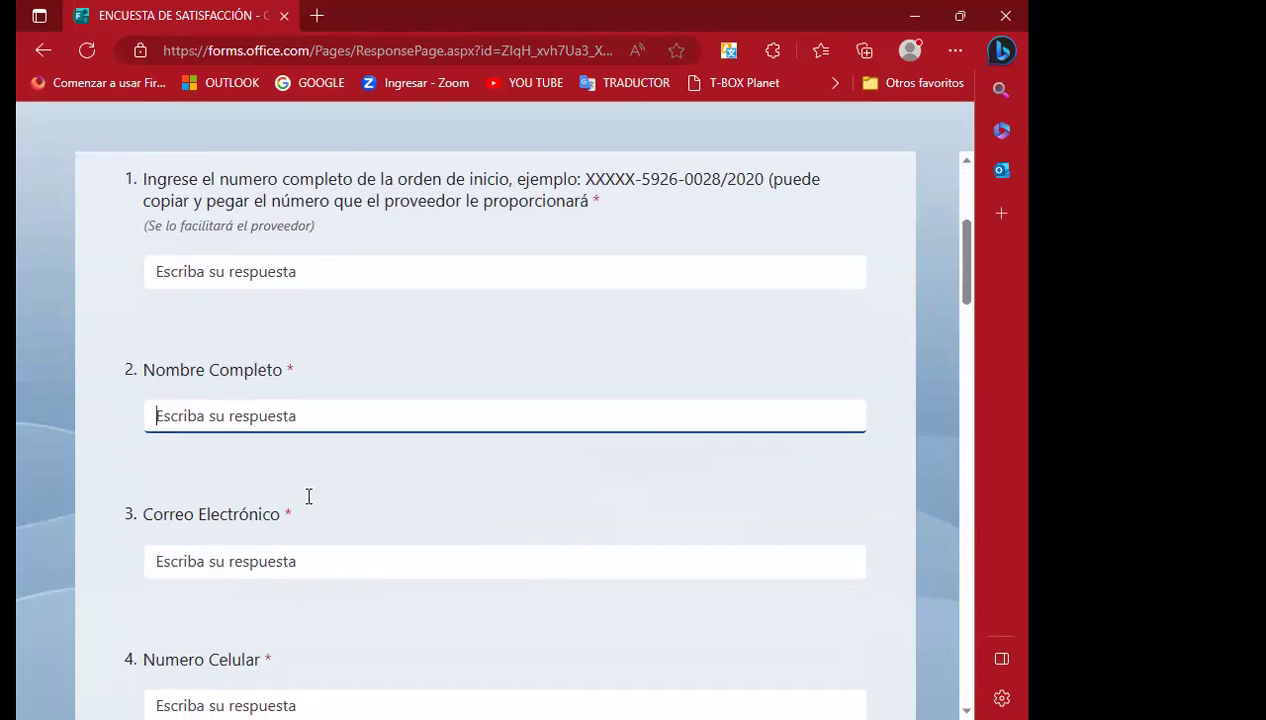
scroll(206, 486, "down", 1)
left_click(198, 477)
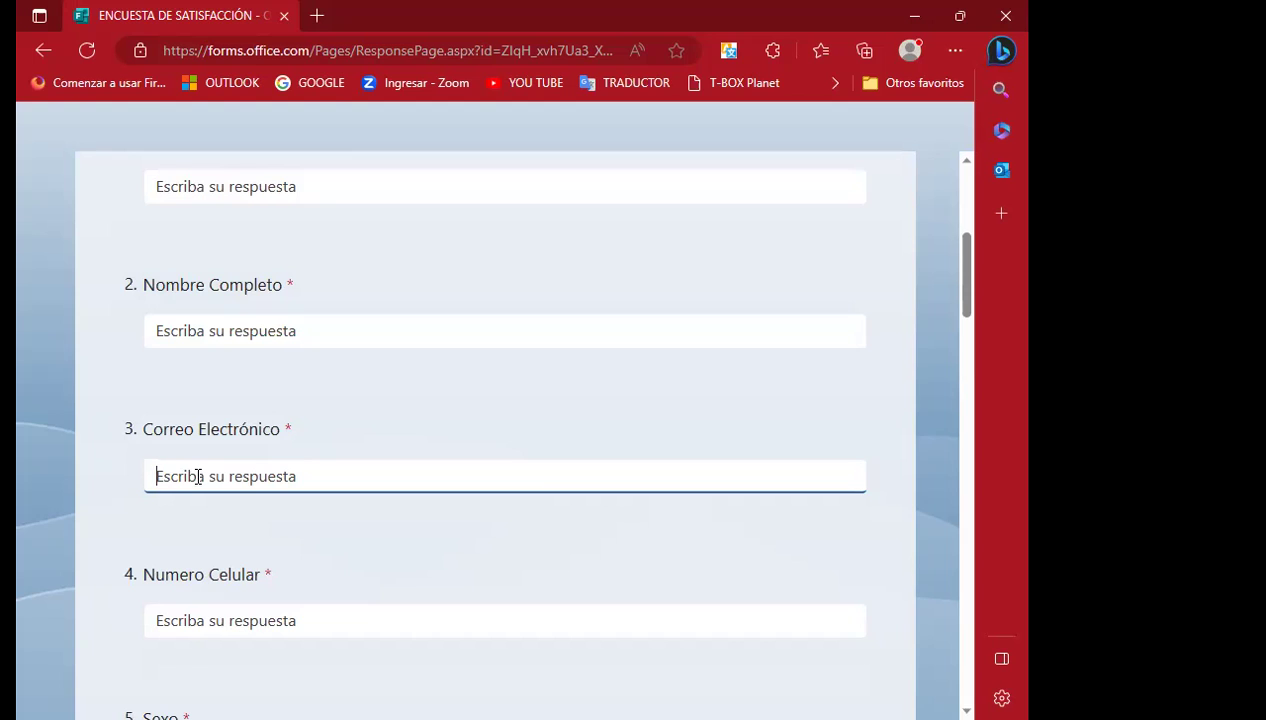
scroll(198, 477, "down", 2)
left_click(199, 453)
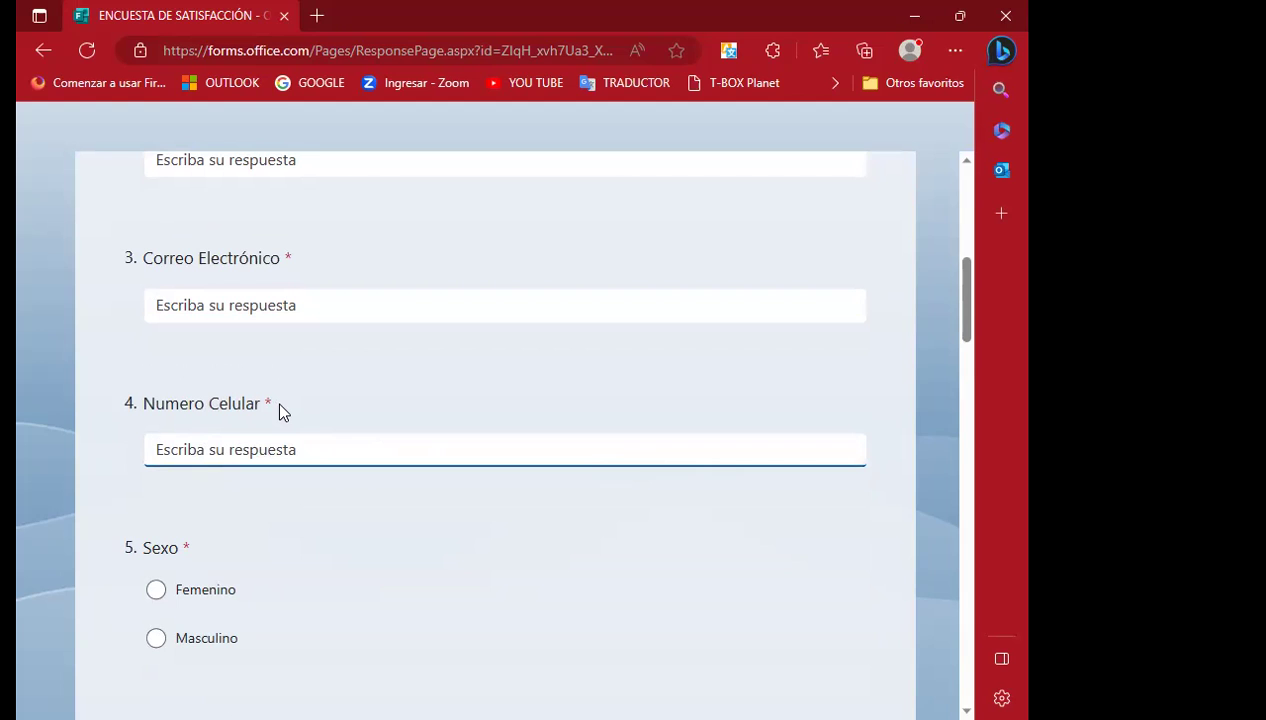
scroll(314, 455, "up", 2)
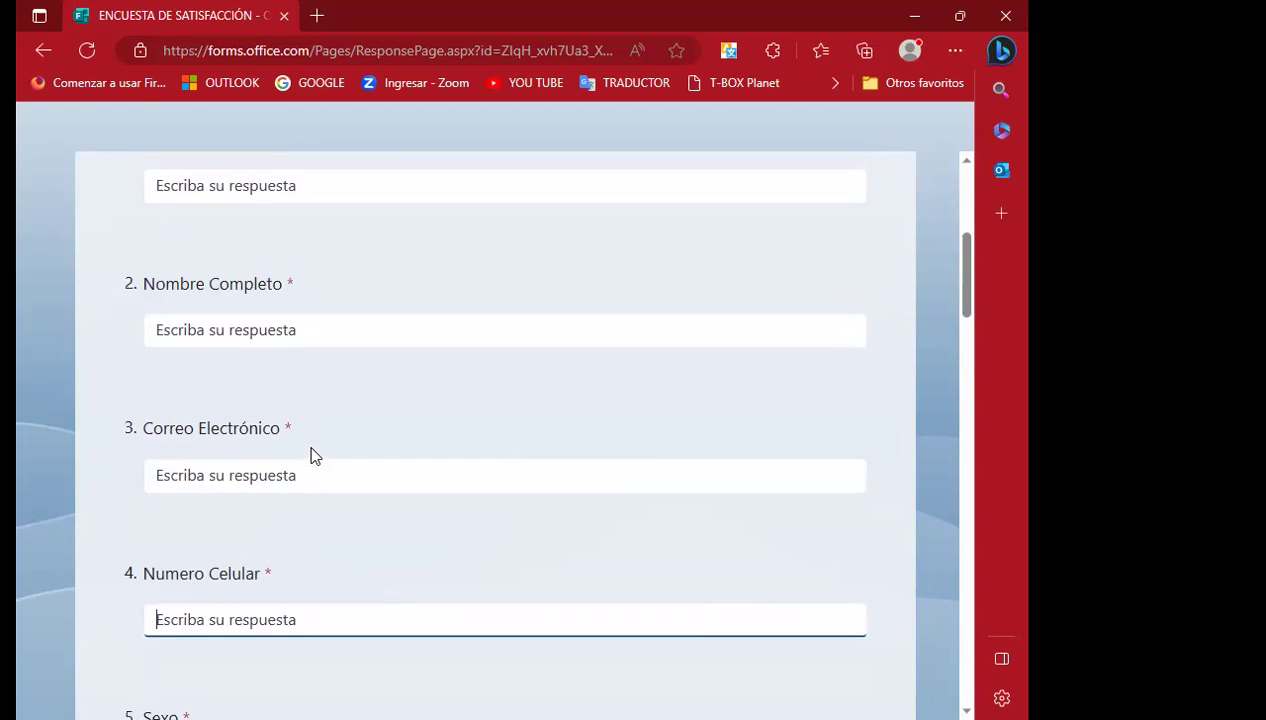
scroll(314, 455, "up", 2)
scroll(319, 452, "up", 2)
scroll(312, 460, "down", 2)
scroll(305, 478, "down", 2)
scroll(340, 495, "up", 3)
- Go back to the order number box and pass again through questions 1 to 4, leaving them blank
left_click(197, 446)
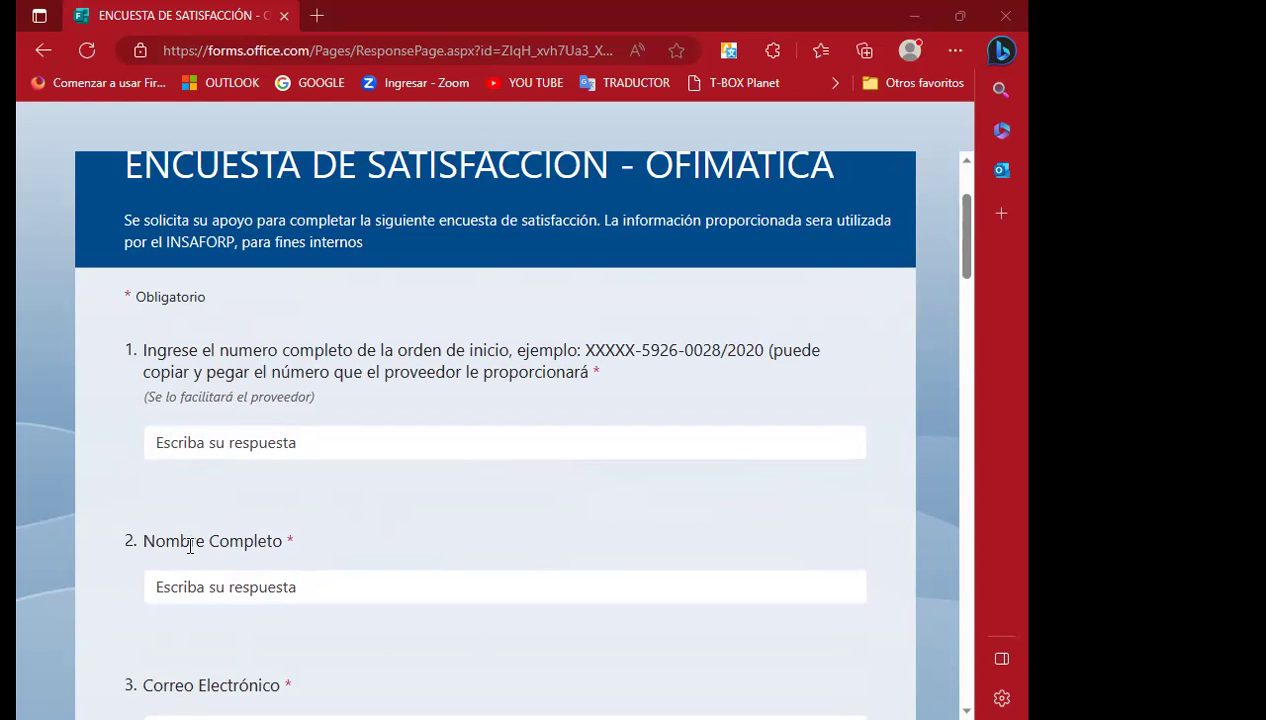
scroll(200, 530, "down", 1)
left_click(213, 494)
scroll(248, 505, "down", 2)
left_click(247, 482)
scroll(247, 486, "down", 2)
left_click(236, 445)
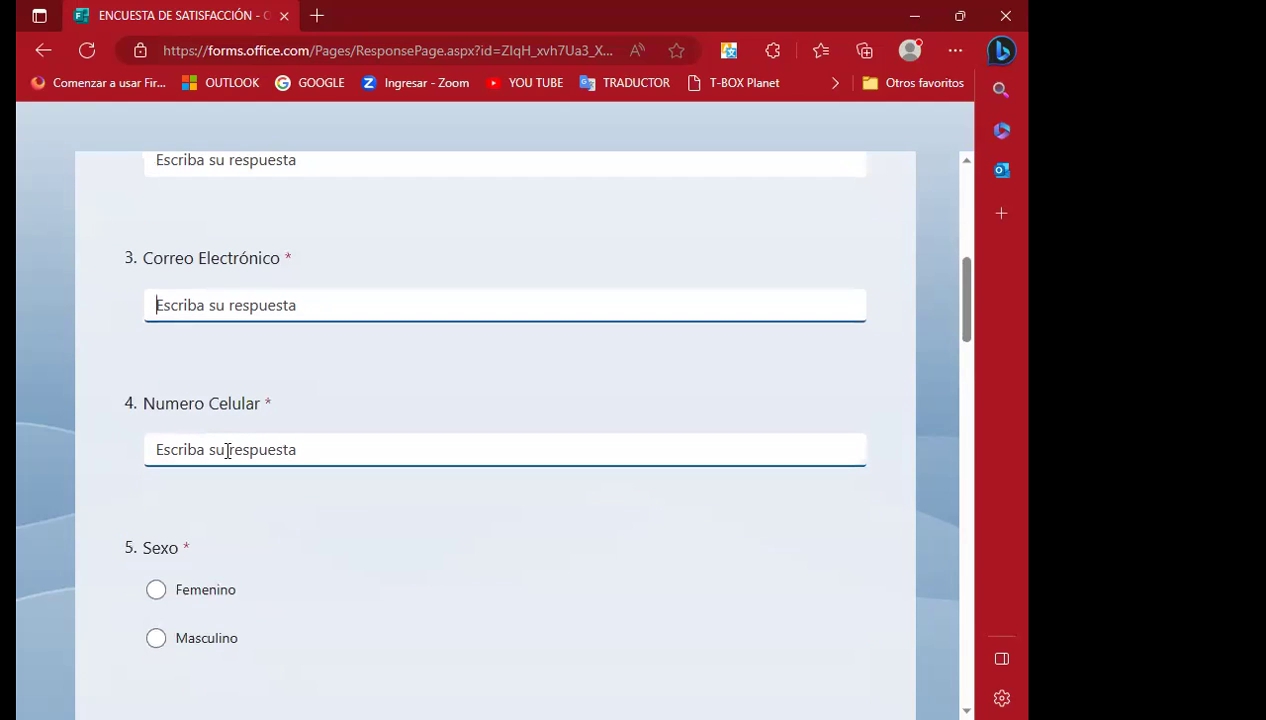
scroll(243, 456, "down", 2)
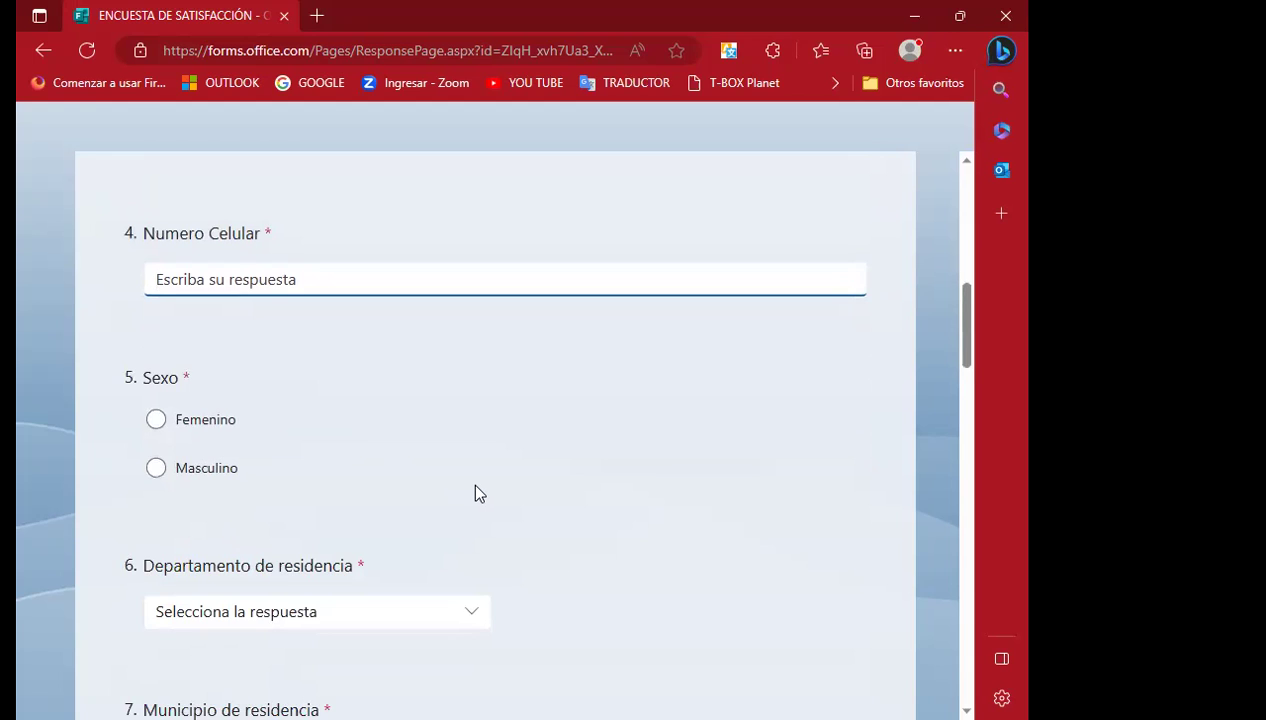
scroll(472, 490, "down", 2)
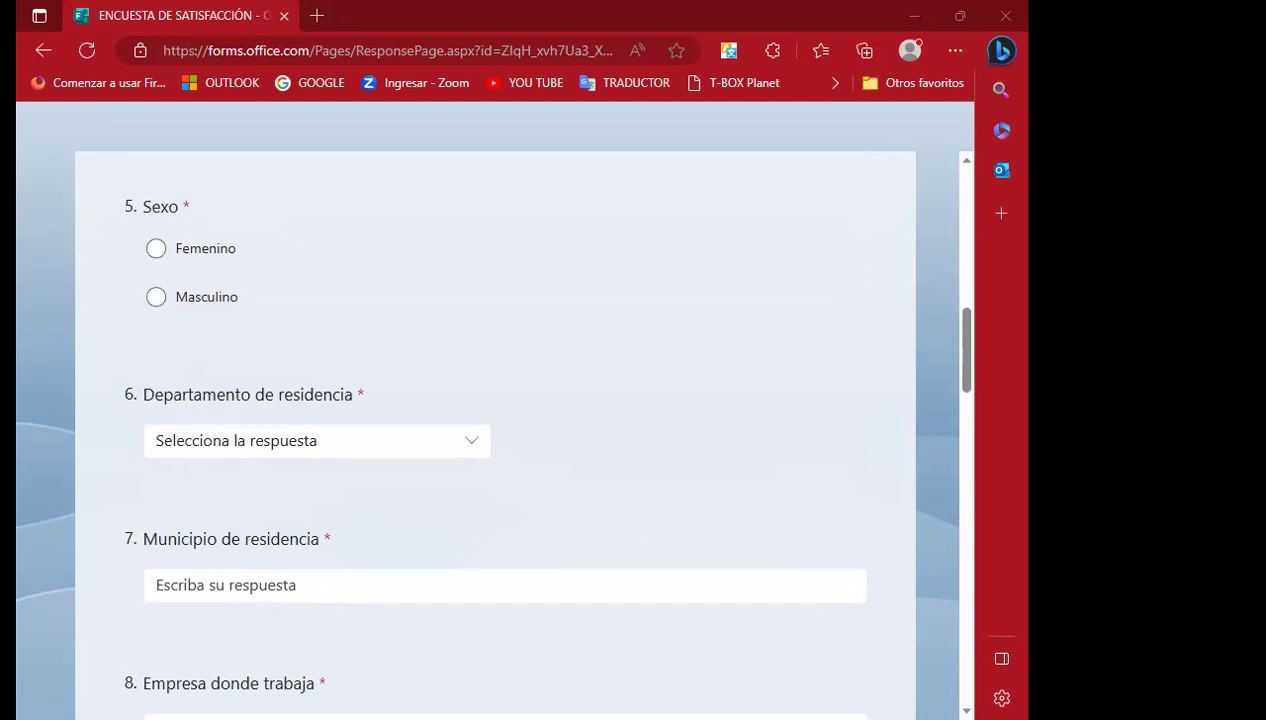
scroll(300, 291, "down", 2)
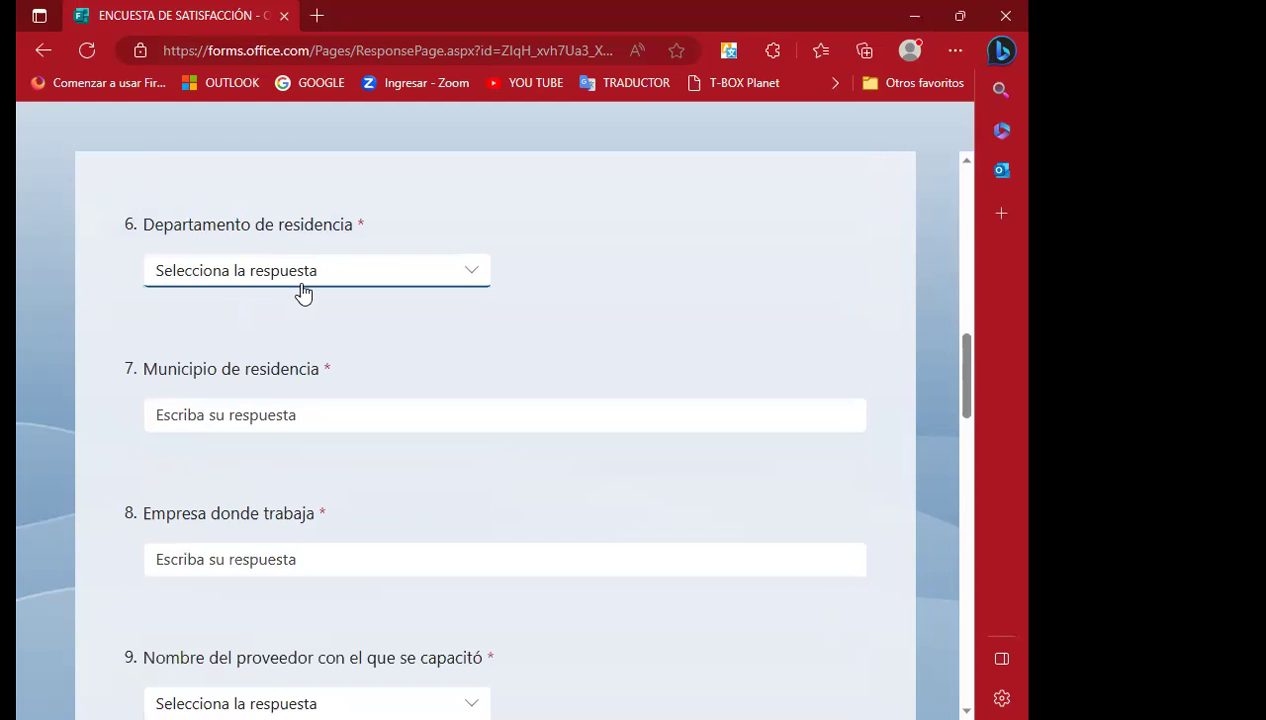
left_click(476, 279)
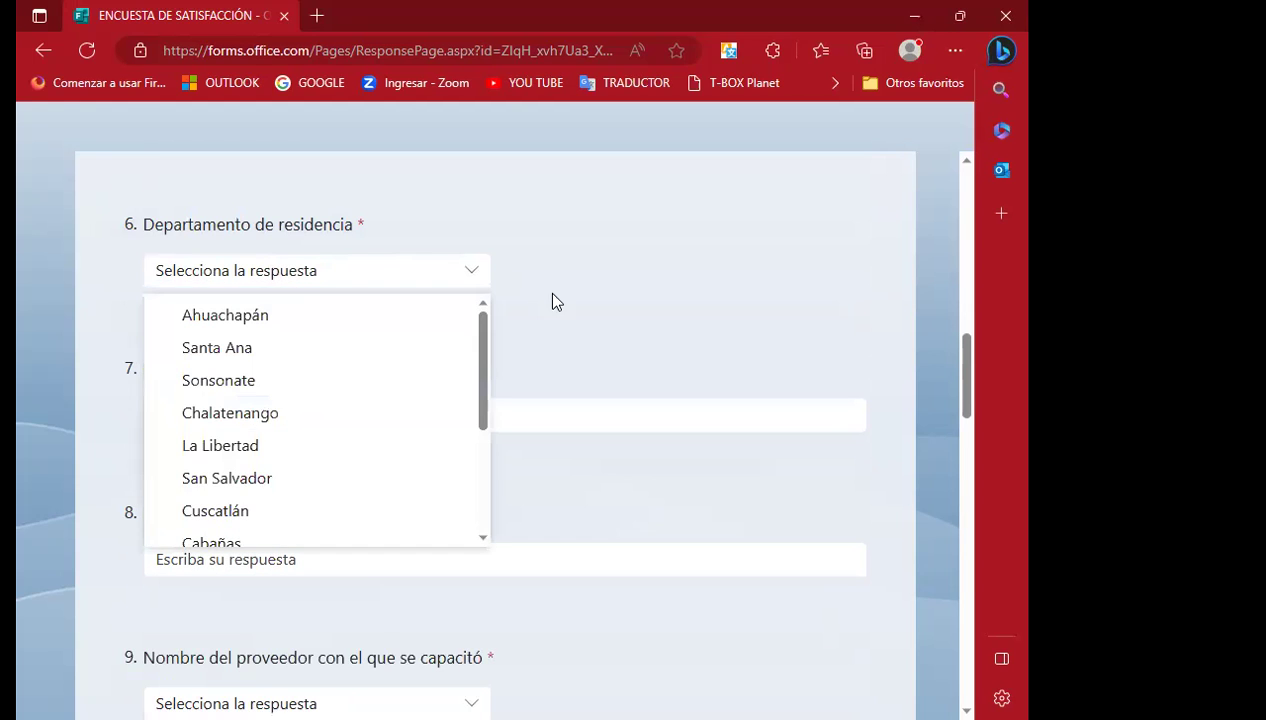
scroll(554, 310, "up", 2)
scroll(552, 330, "down", 2)
left_click(595, 282)
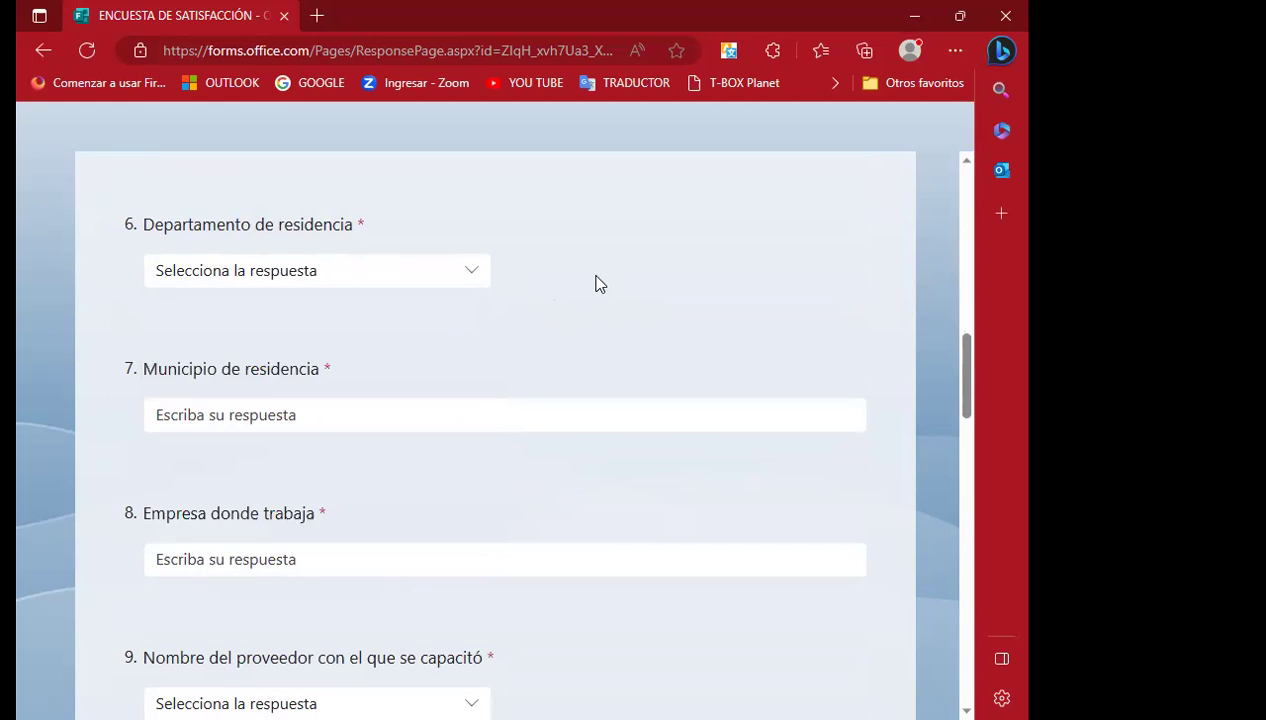
left_click(191, 419)
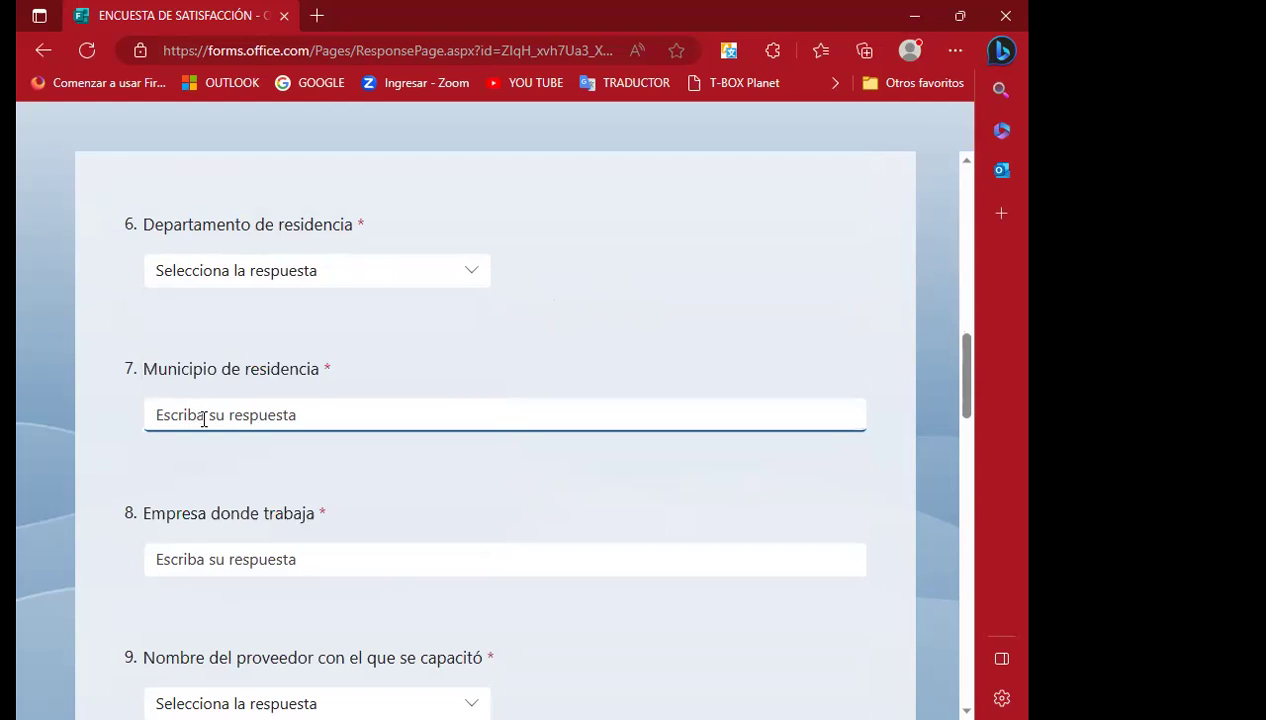
left_click(464, 277)
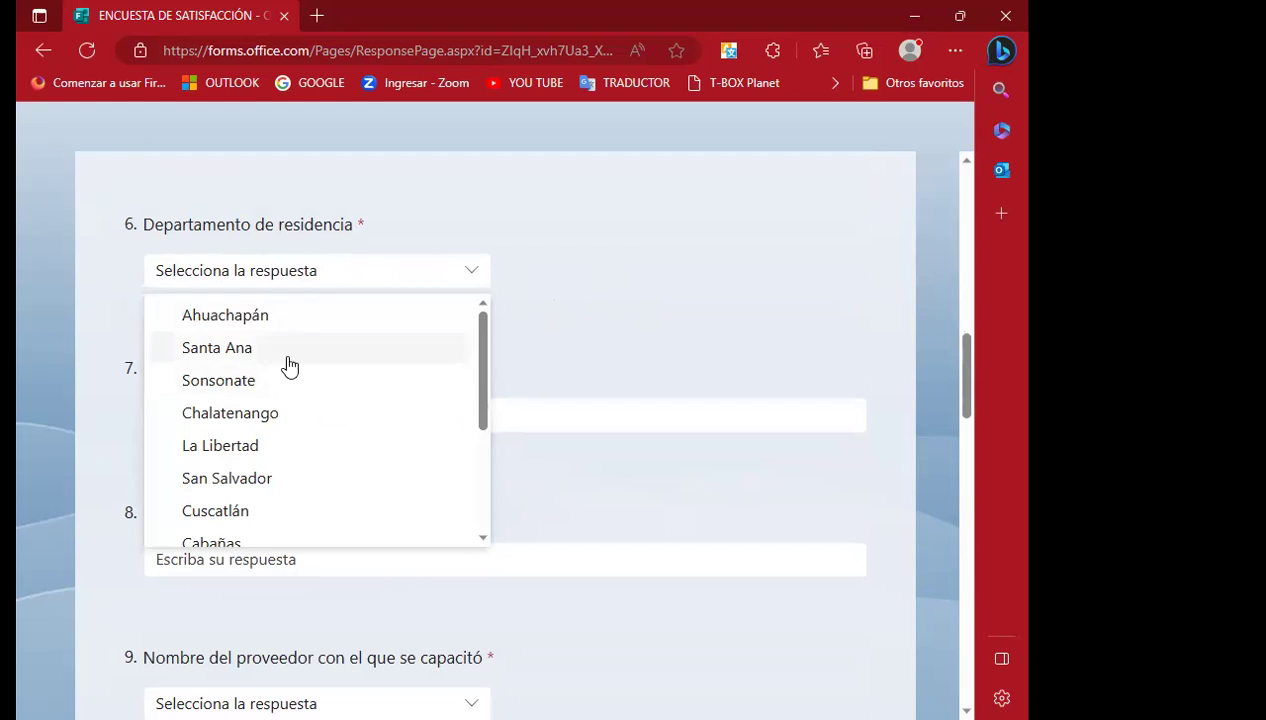
left_click(211, 411)
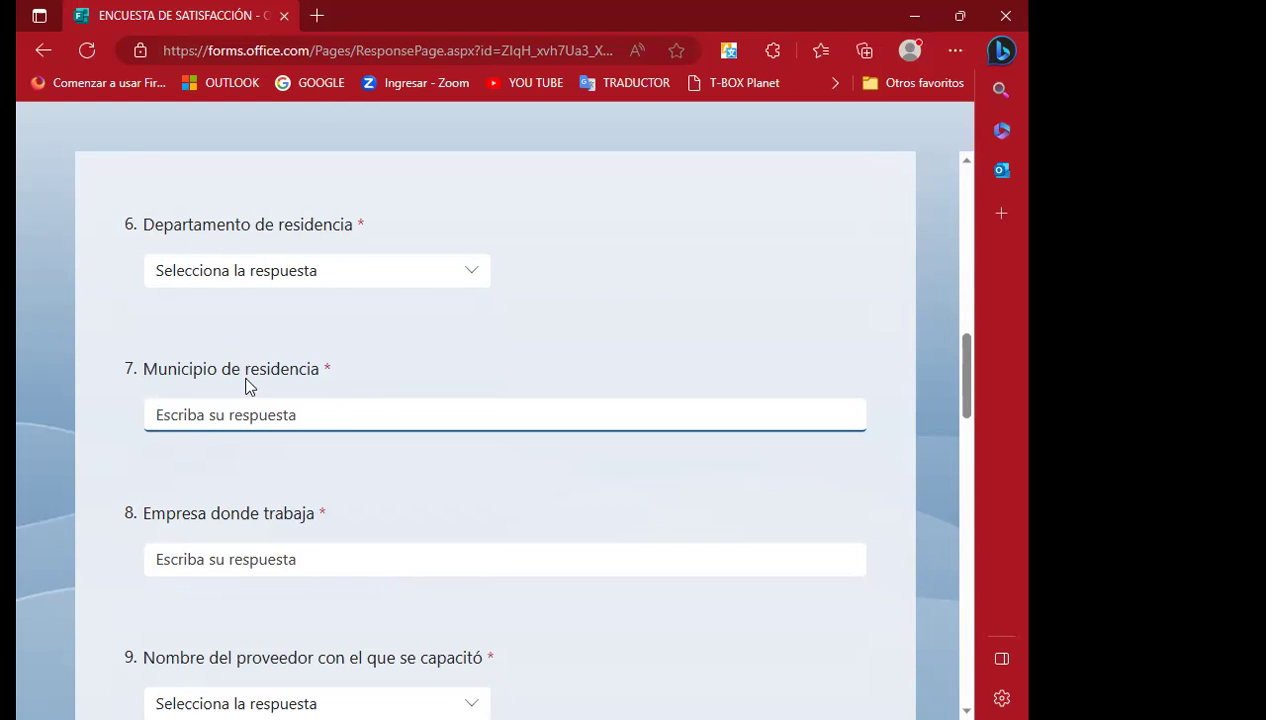
left_click(466, 272)
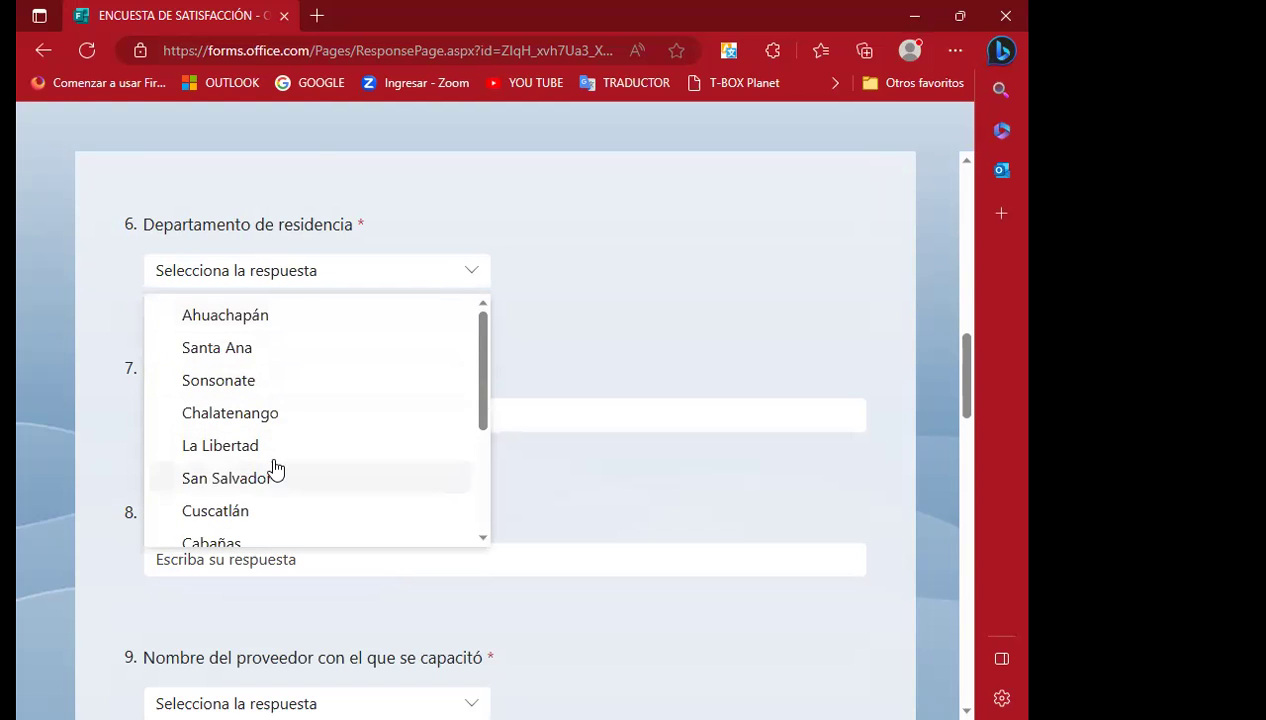
left_click(243, 405)
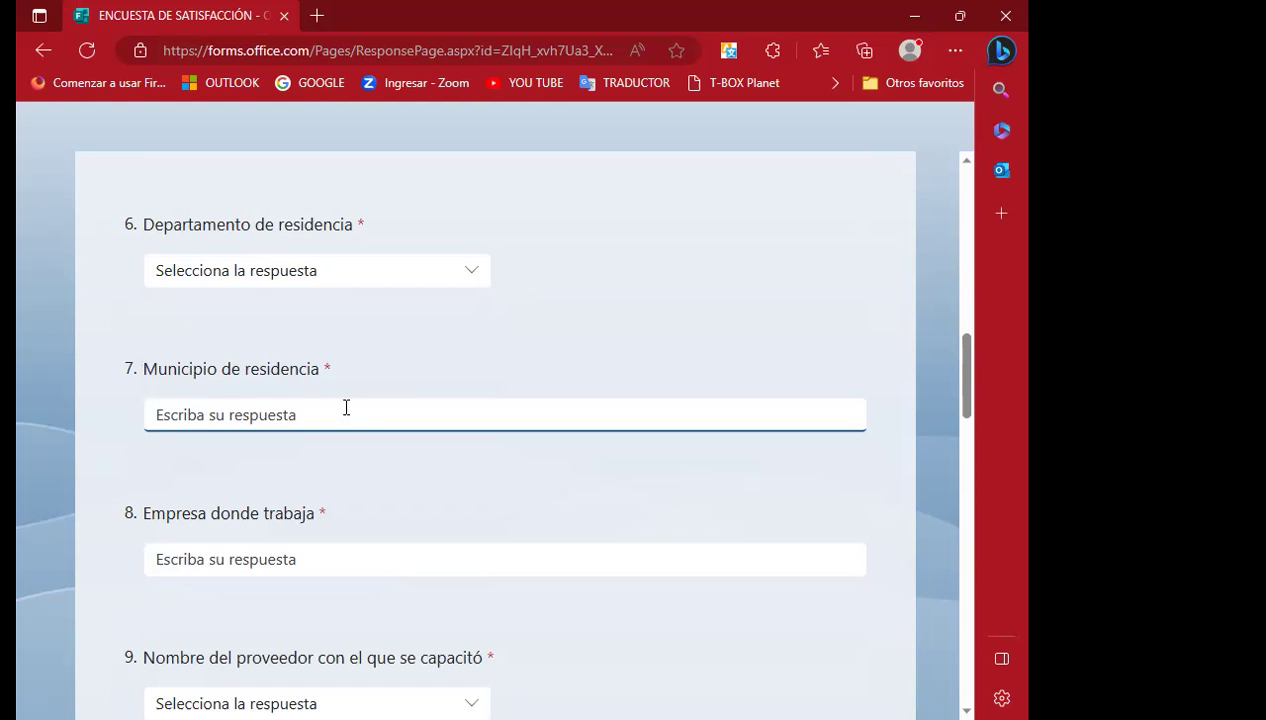
scroll(335, 456, "down", 1)
left_click(223, 474)
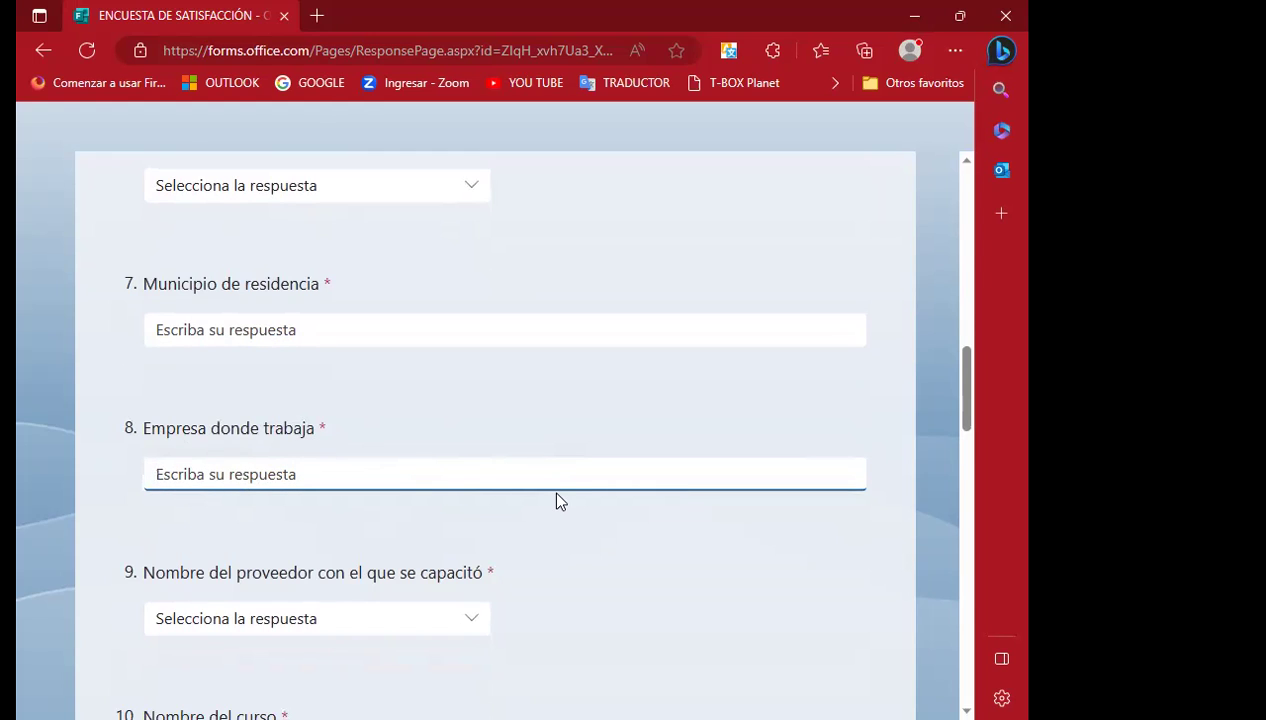
scroll(441, 463, "down", 1)
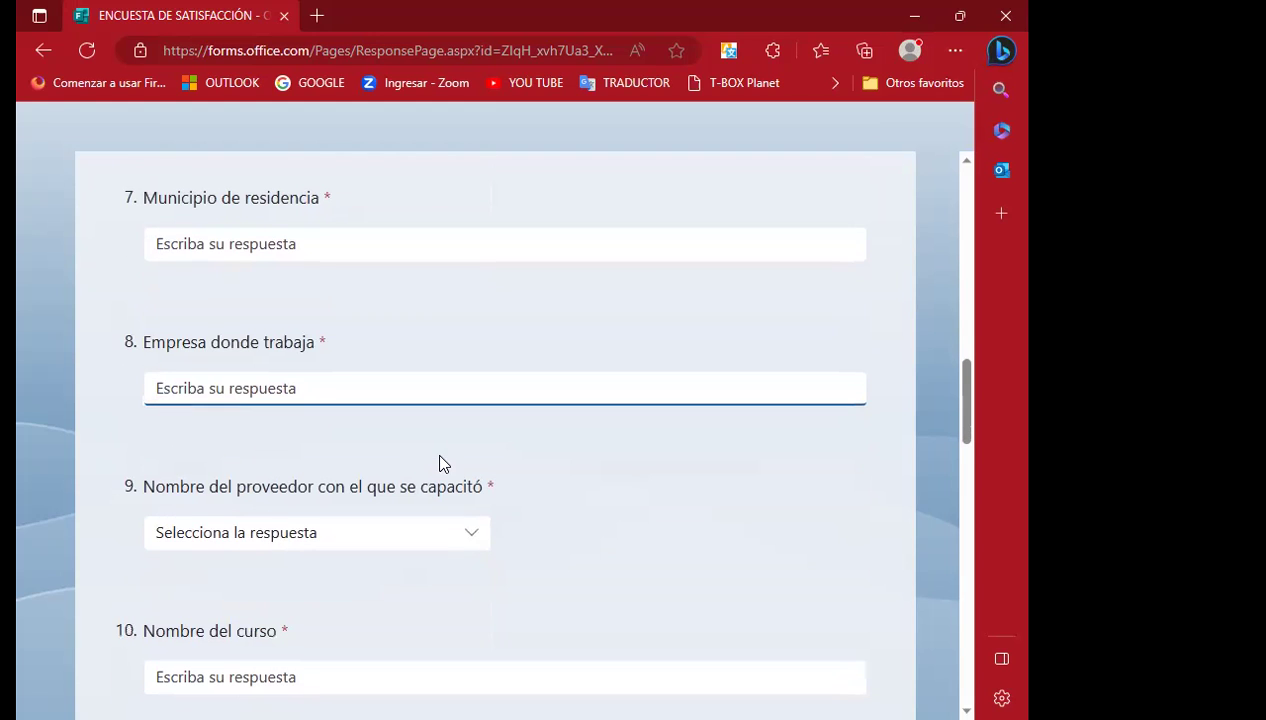
scroll(570, 440, "down", 1)
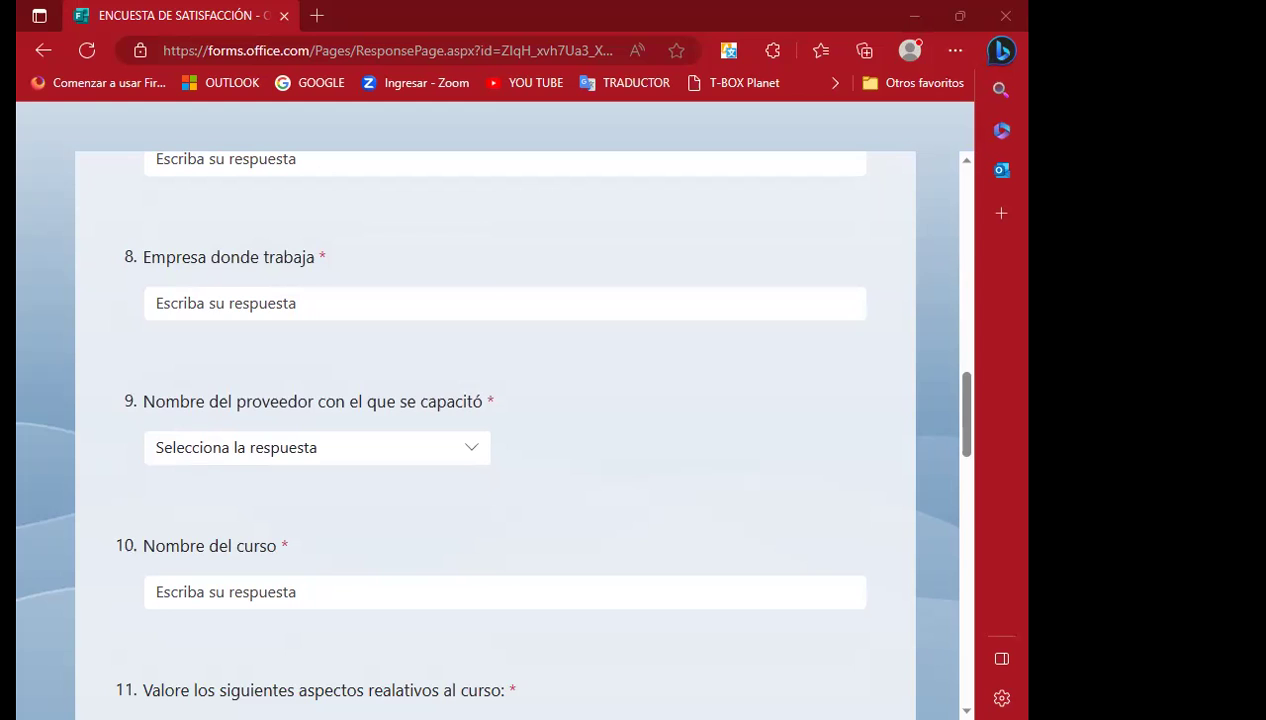
- Pick REGAL PRODUCTS INC. EL SALVADOR INTERNATIONAL, S.A. DE C.V. from question 9's provider list
left_click(460, 447)
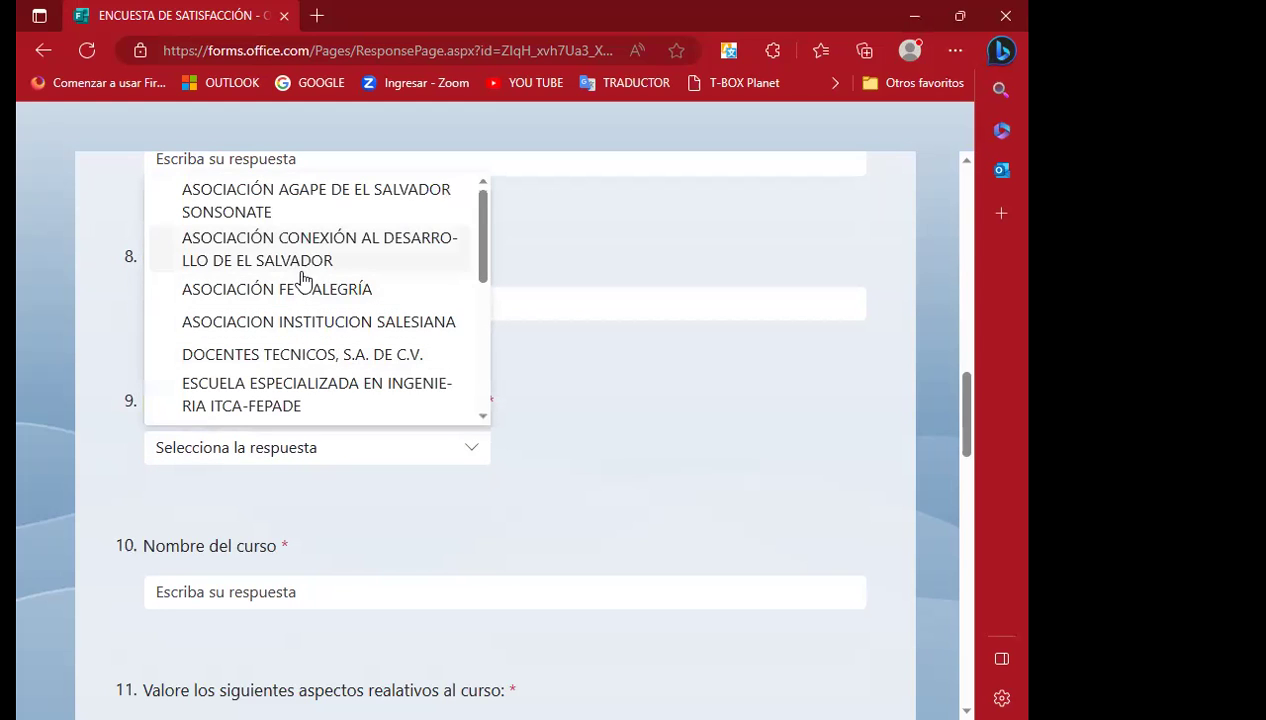
scroll(310, 300, "down", 2)
scroll(333, 331, "down", 3)
scroll(342, 345, "down", 3)
scroll(345, 362, "down", 2)
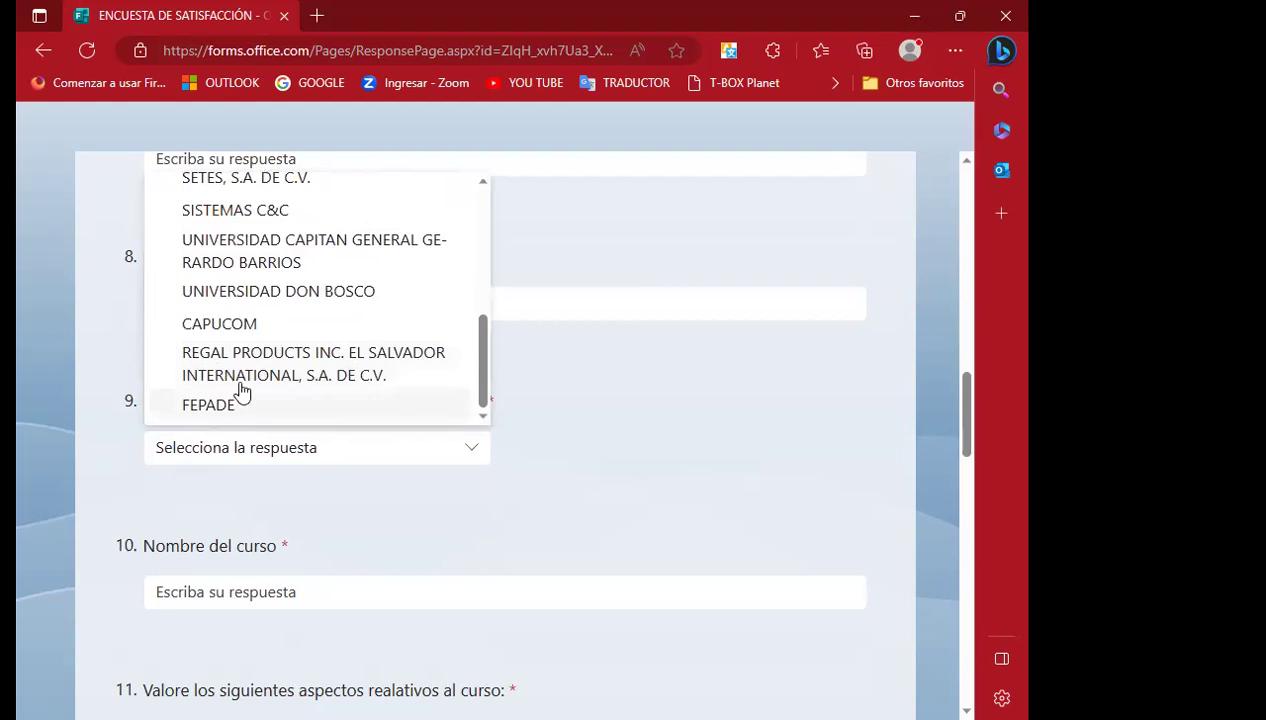
scroll(331, 361, "up", 1)
scroll(335, 358, "up", 2)
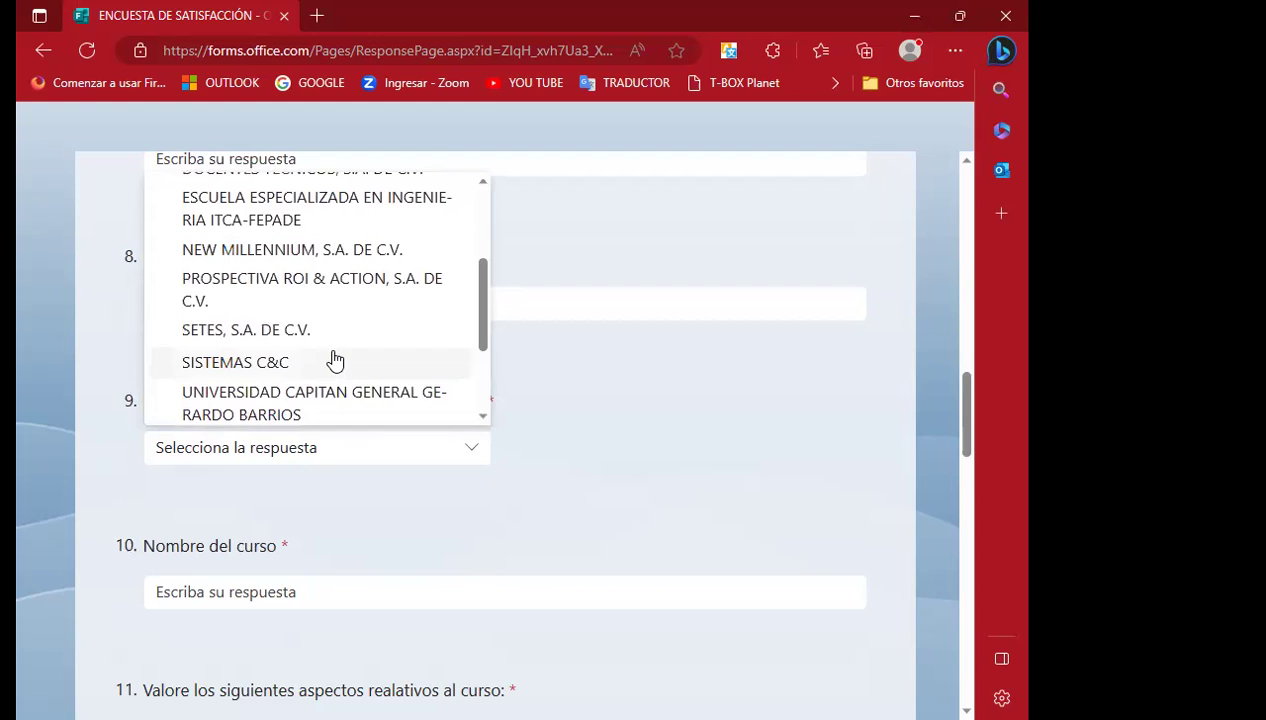
scroll(378, 368, "up", 2)
scroll(368, 362, "up", 2)
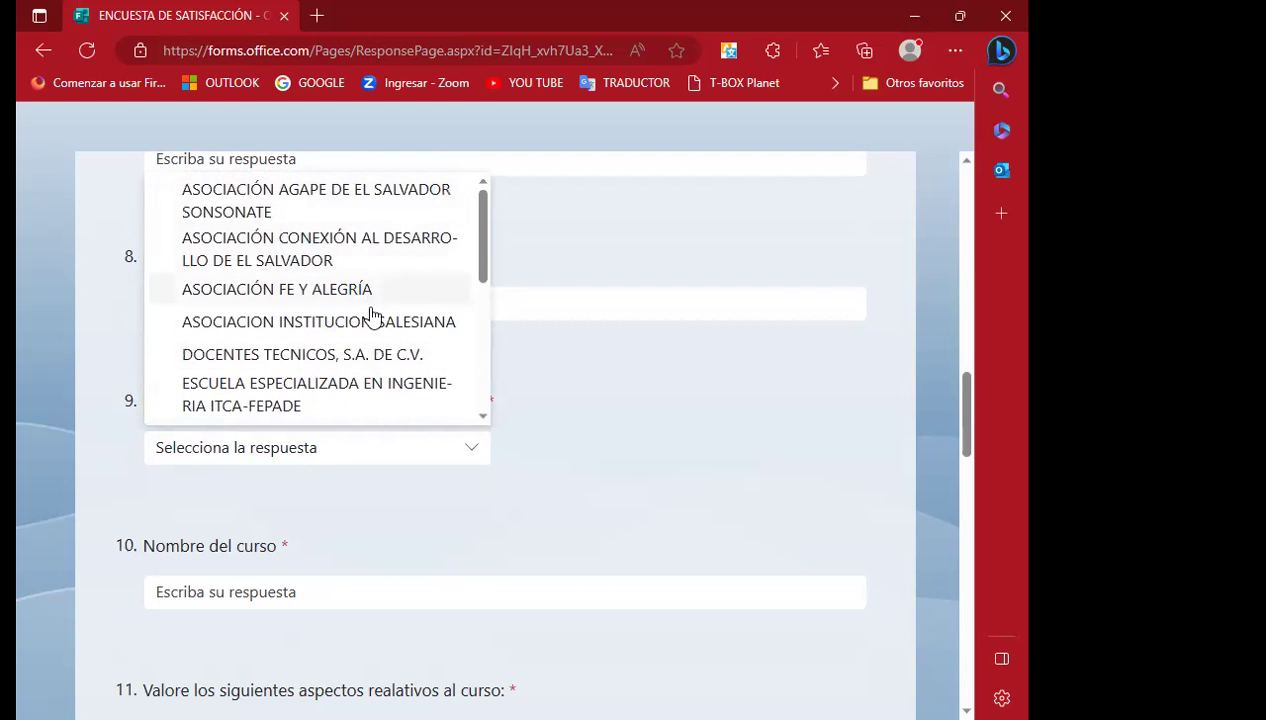
scroll(367, 367, "down", 1)
scroll(360, 367, "down", 4)
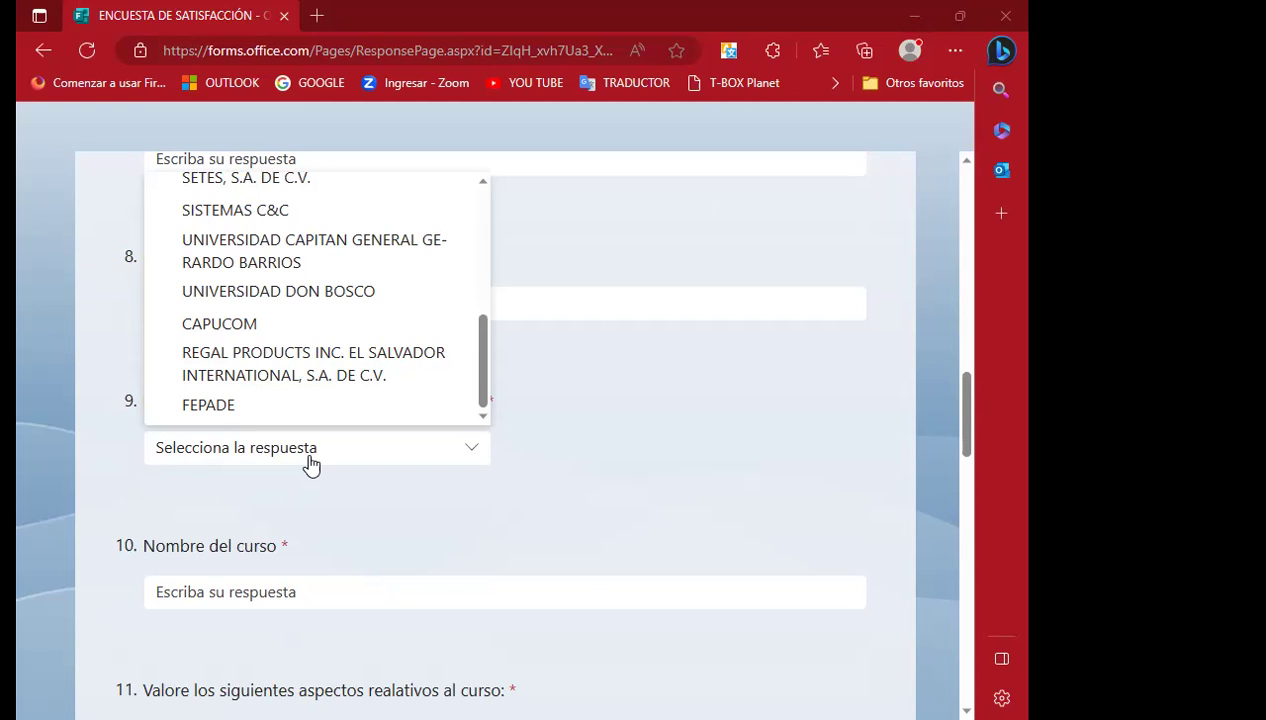
left_click(318, 387)
left_click(257, 506)
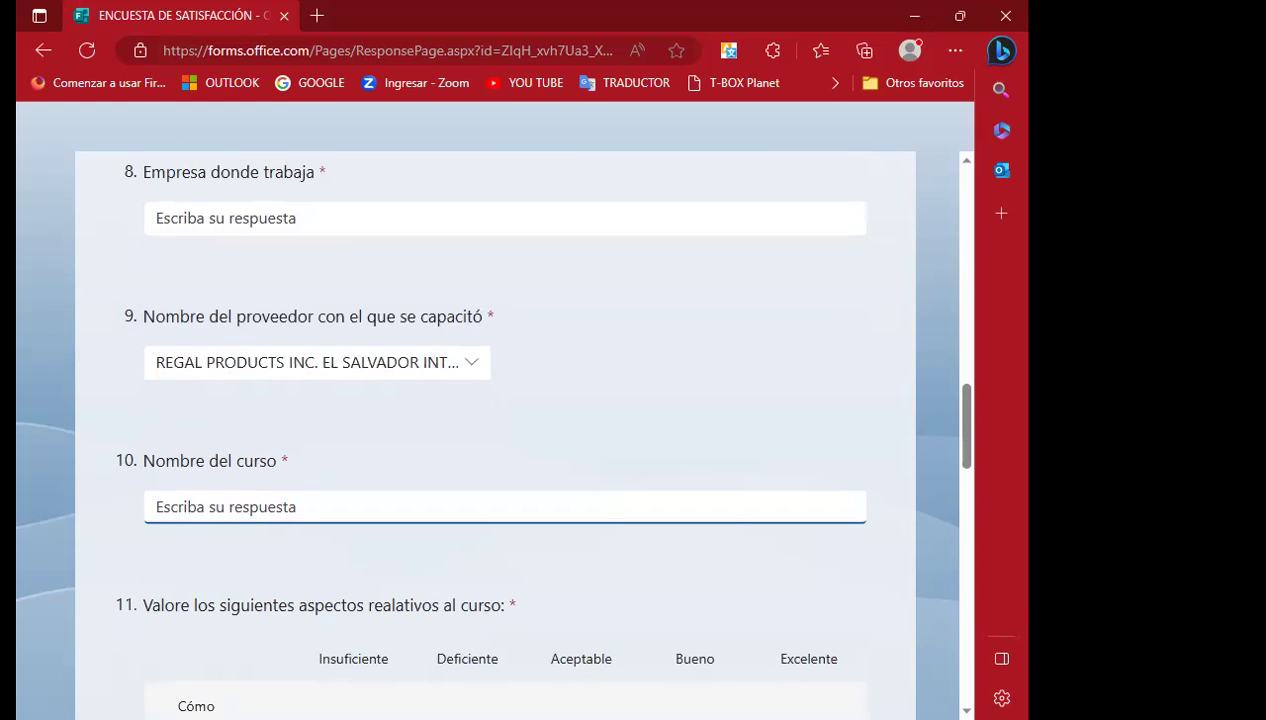
key("alt+Tab")
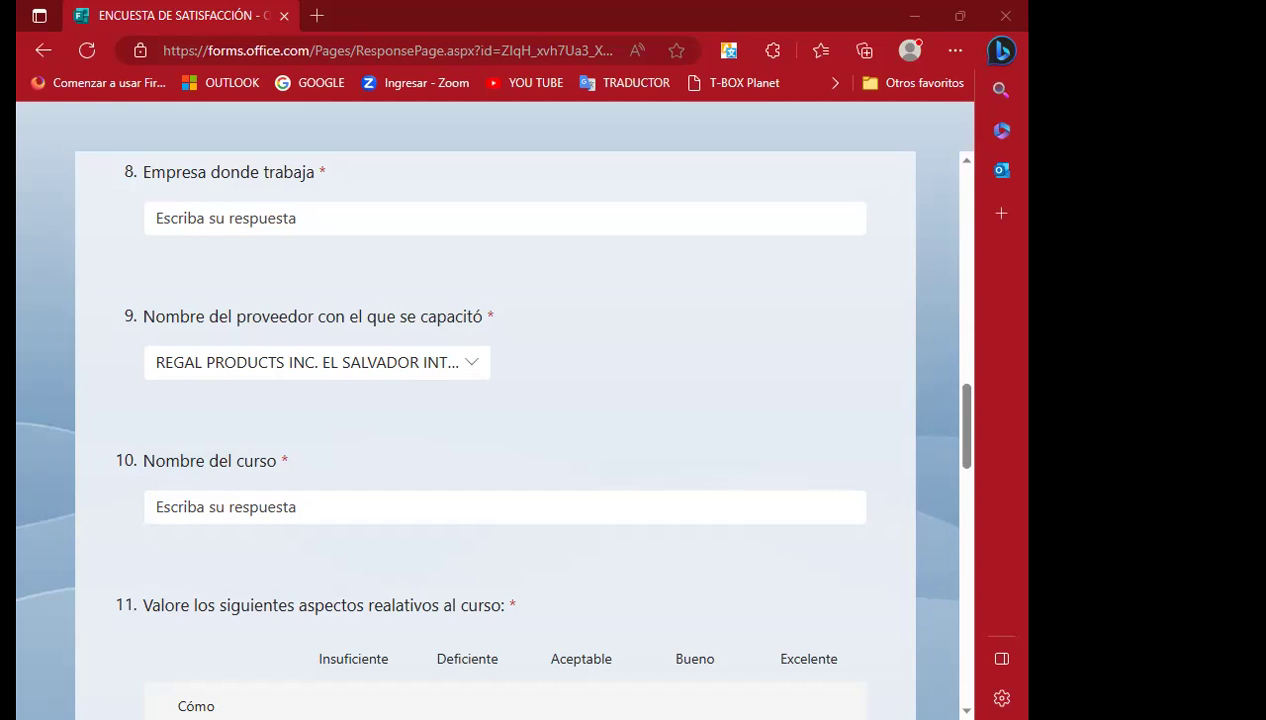
left_click(505, 507)
scroll(313, 425, "down", 2)
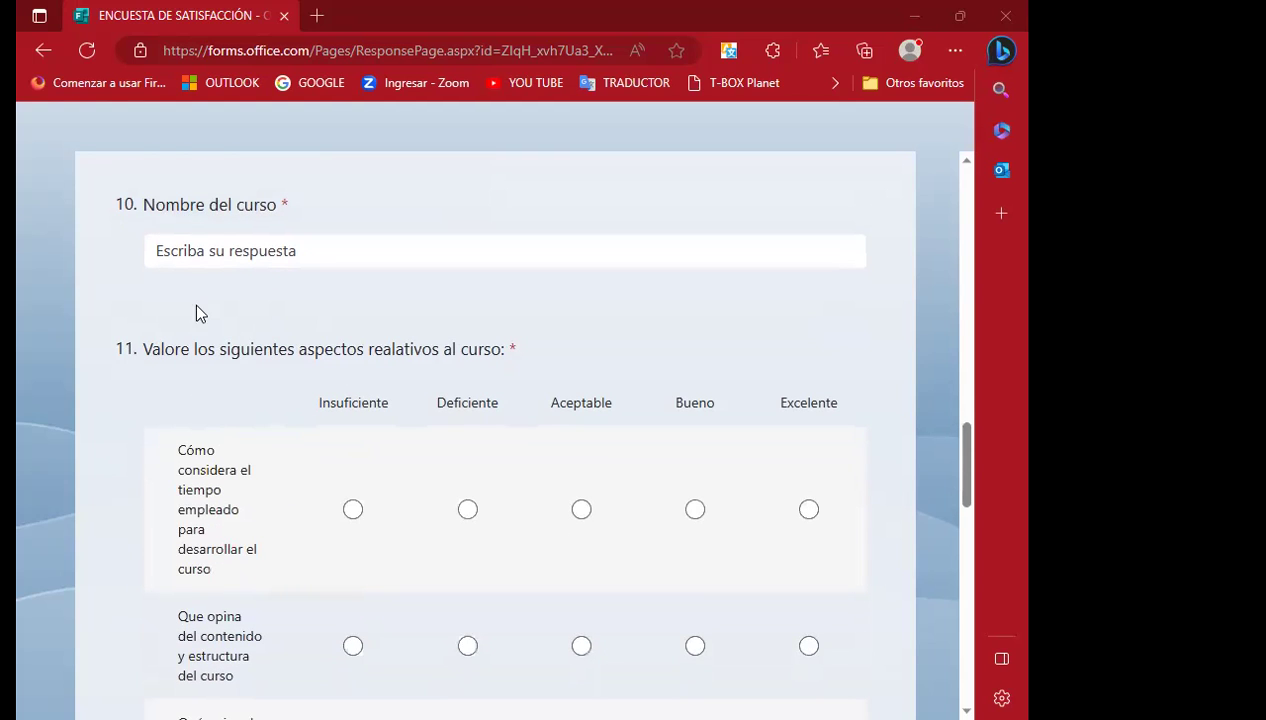
left_click(201, 258)
scroll(290, 440, "down", 2)
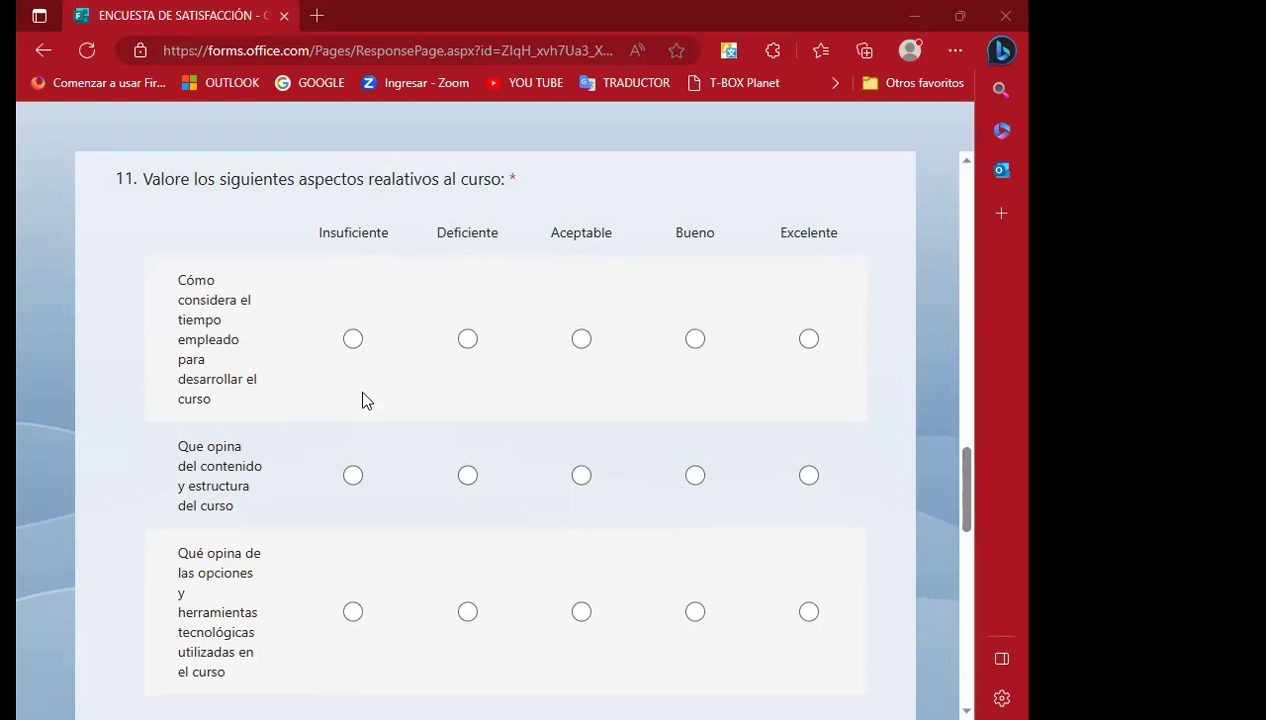
scroll(297, 462, "down", 2)
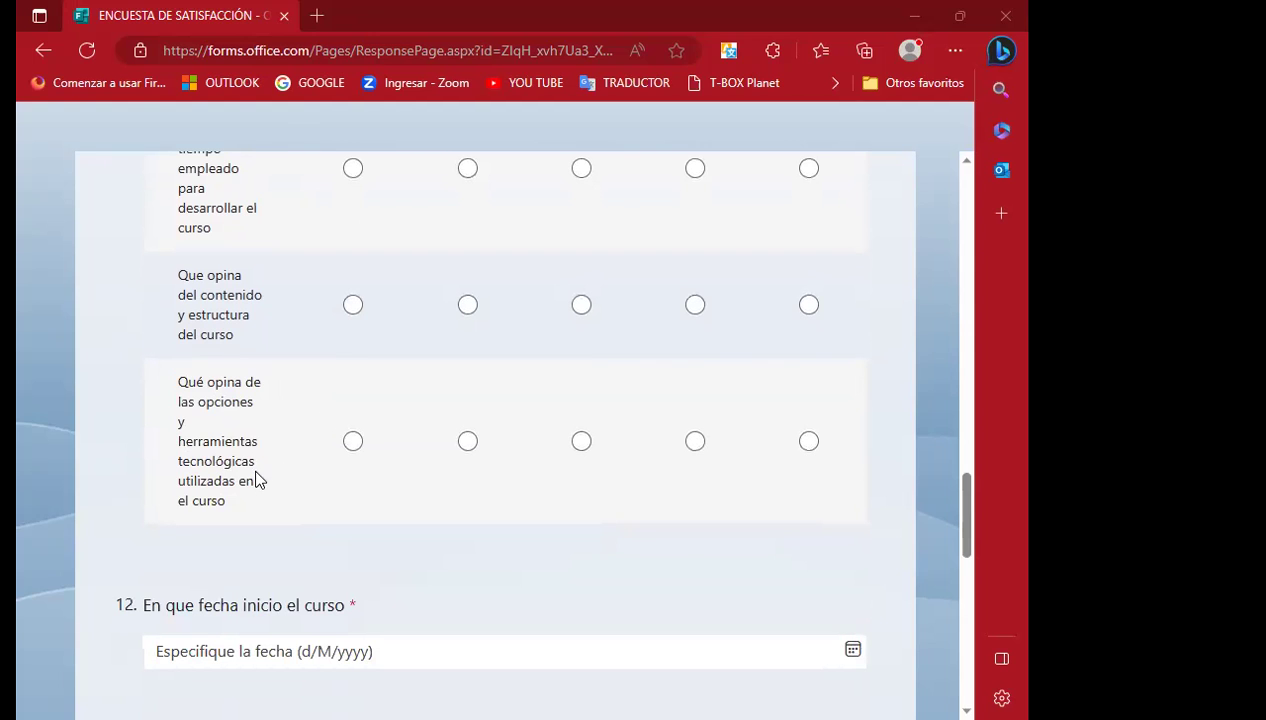
scroll(272, 489, "up", 1)
scroll(271, 488, "up", 1)
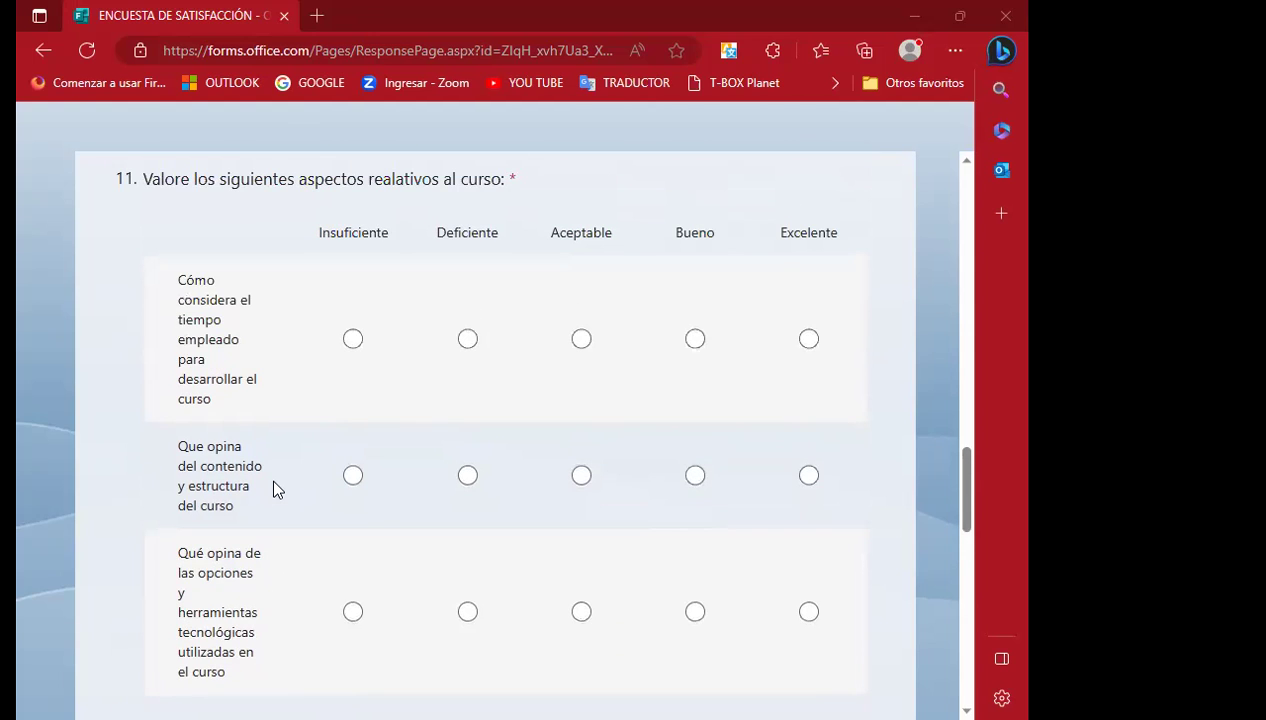
scroll(274, 480, "down", 1)
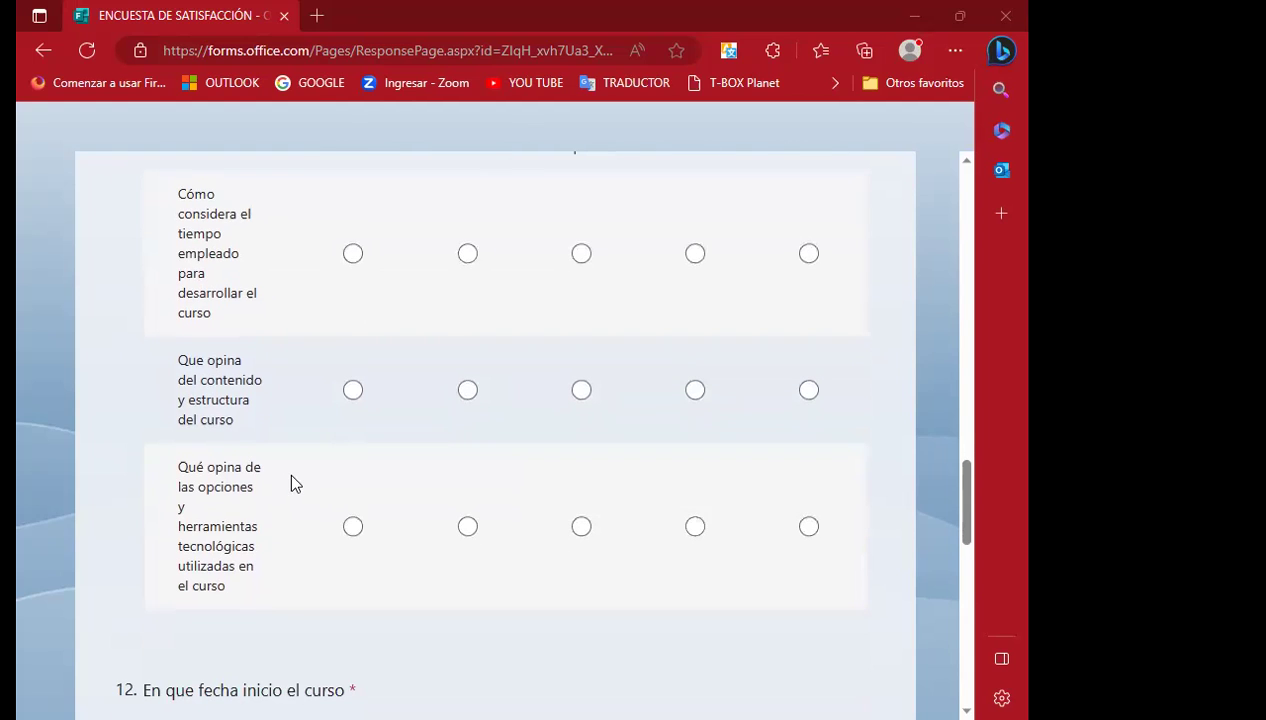
scroll(295, 474, "down", 1)
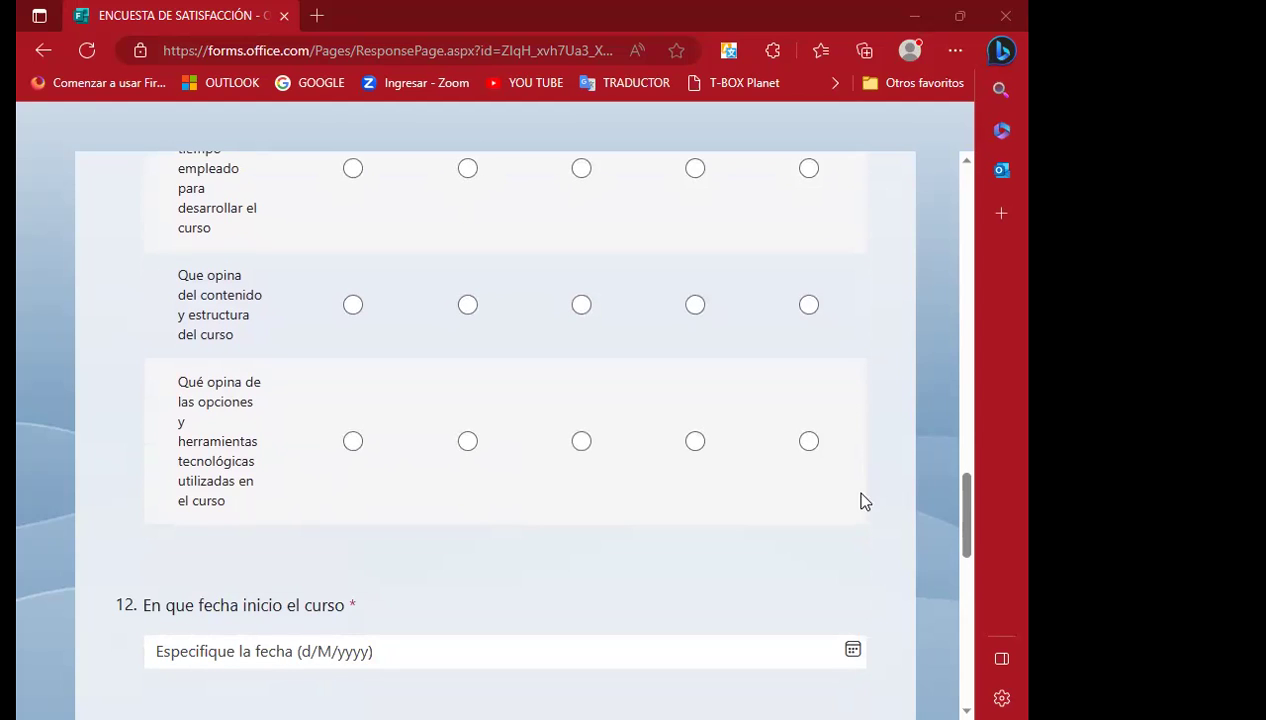
- Set question 12's start date to 15/5/2023 and question 13's end date to 9/6/2023
scroll(866, 405, "up", 2)
scroll(650, 551, "down", 1)
scroll(463, 506, "down", 2)
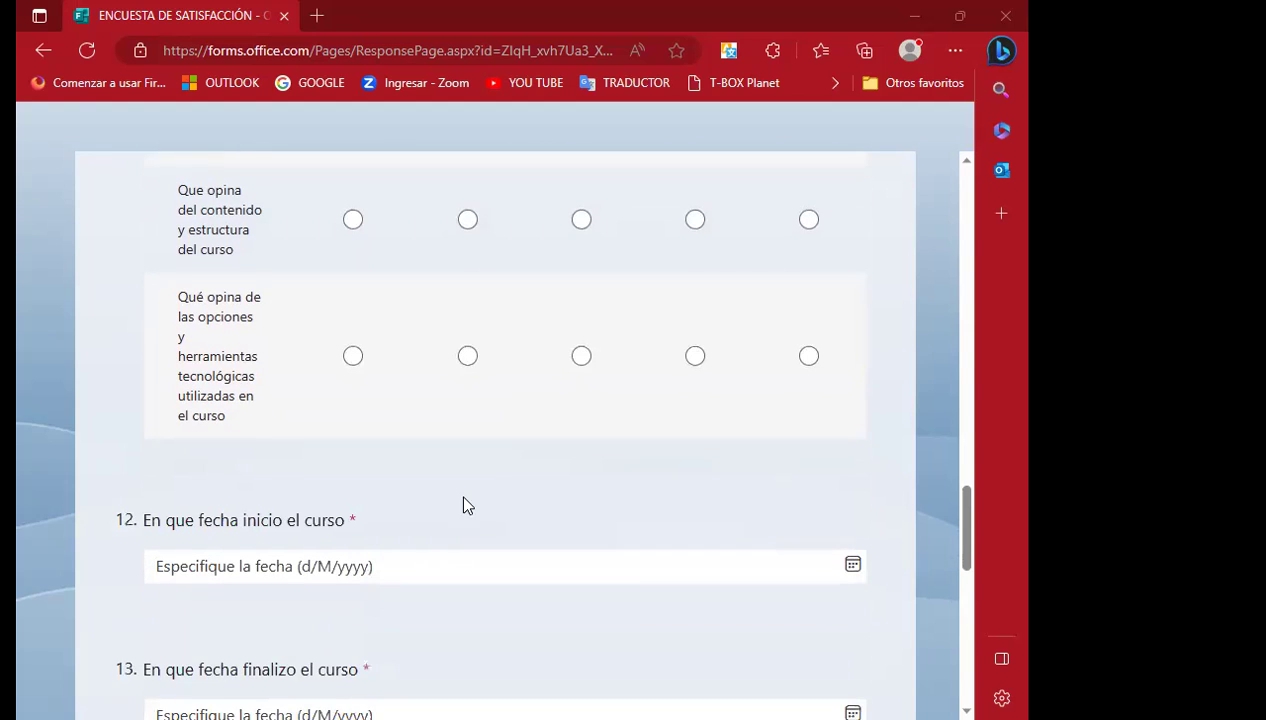
scroll(572, 496, "down", 1)
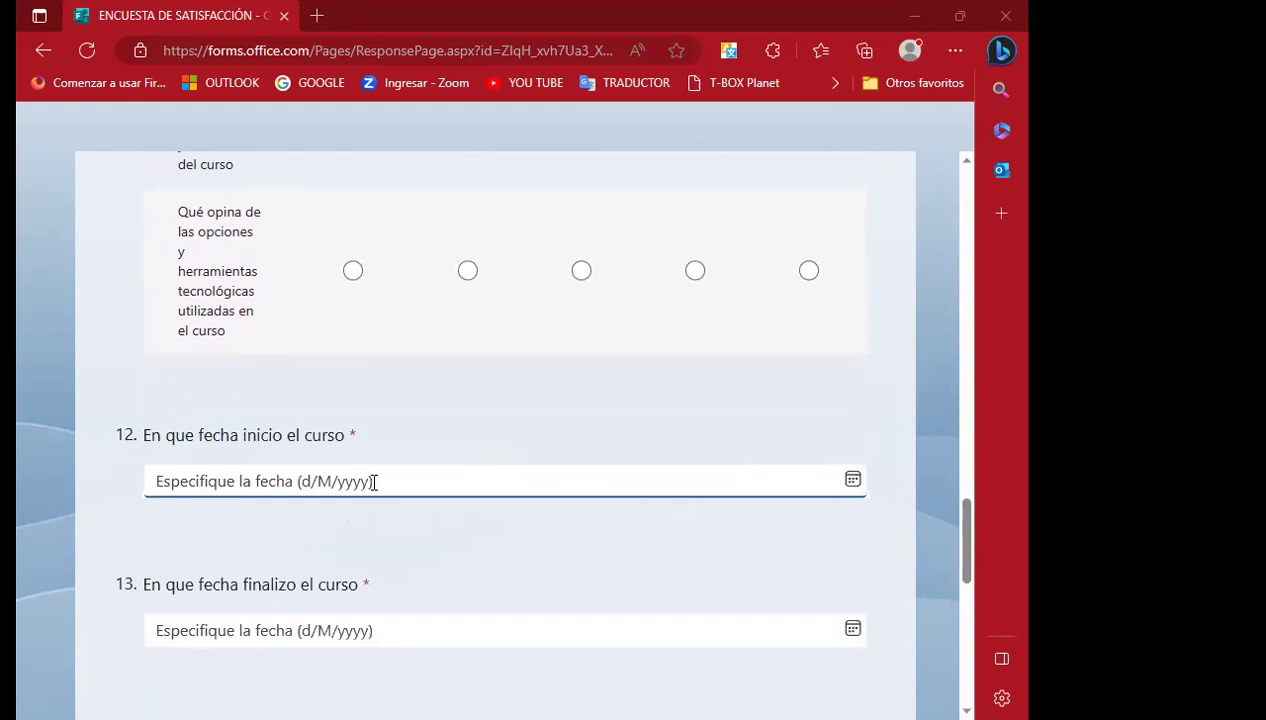
left_click(853, 482)
key("Escape")
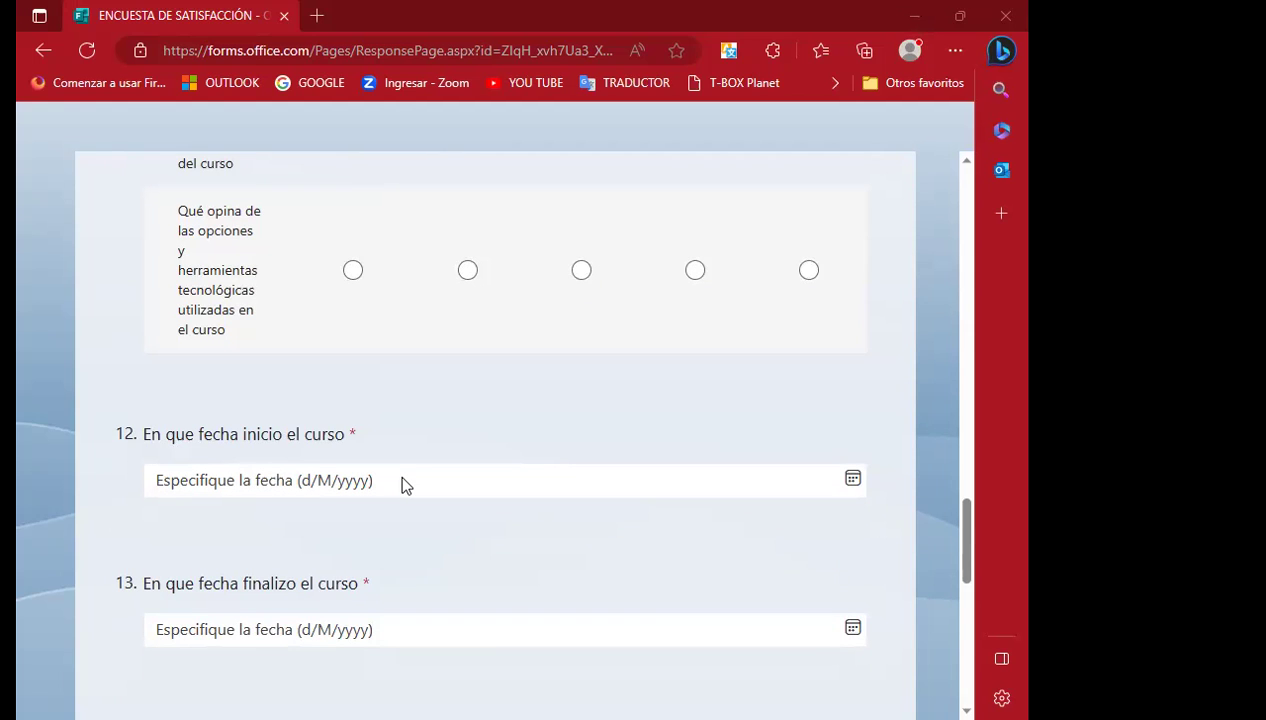
scroll(418, 617, "down", 1)
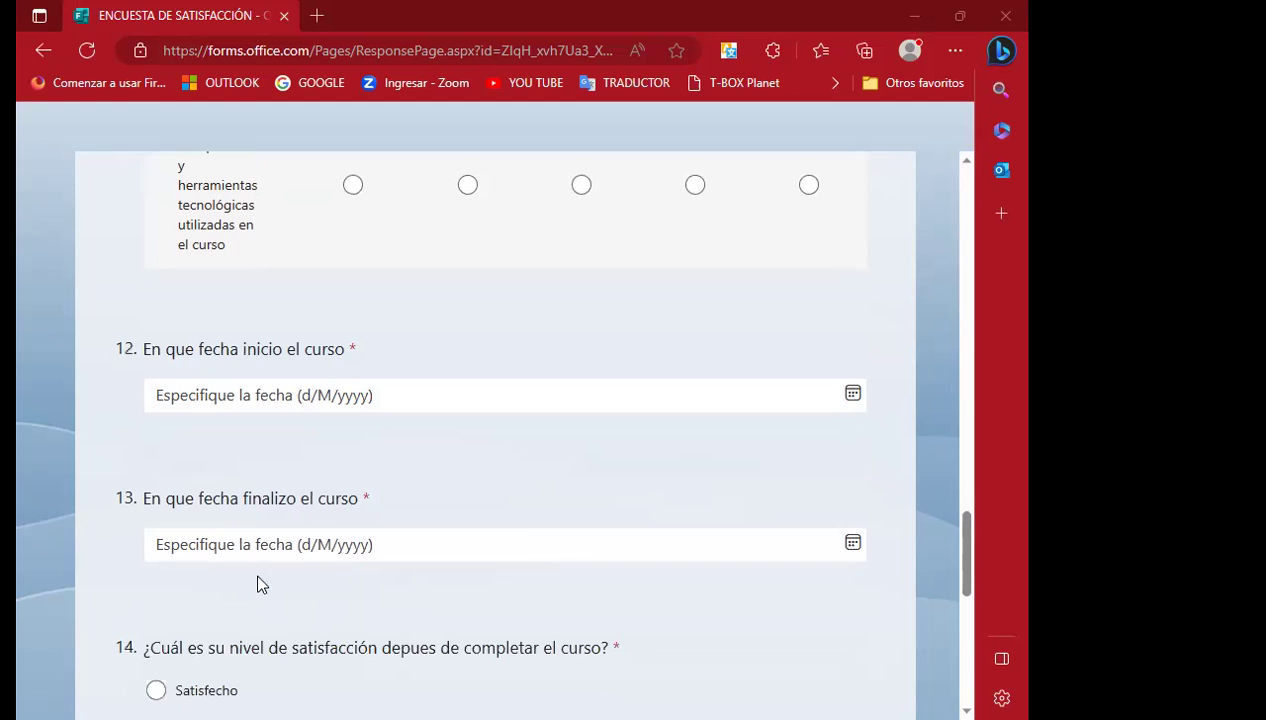
left_click(853, 396)
left_click(280, 438)
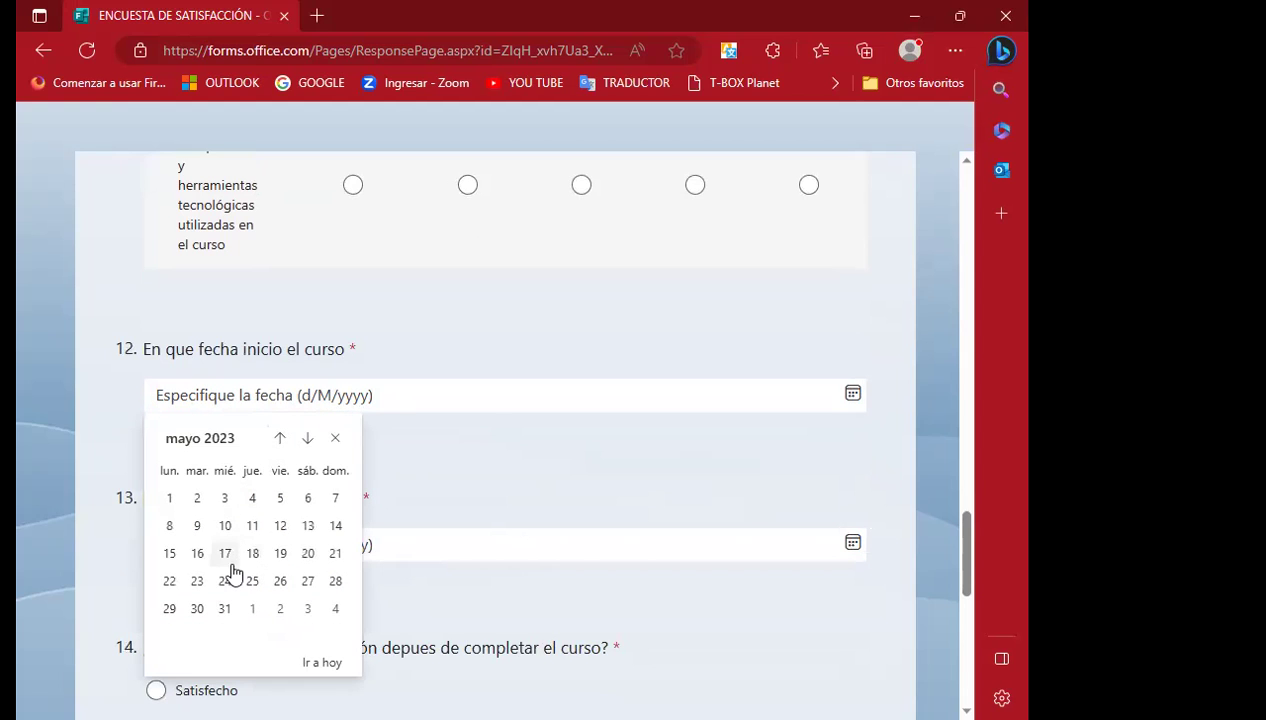
left_click(169, 555)
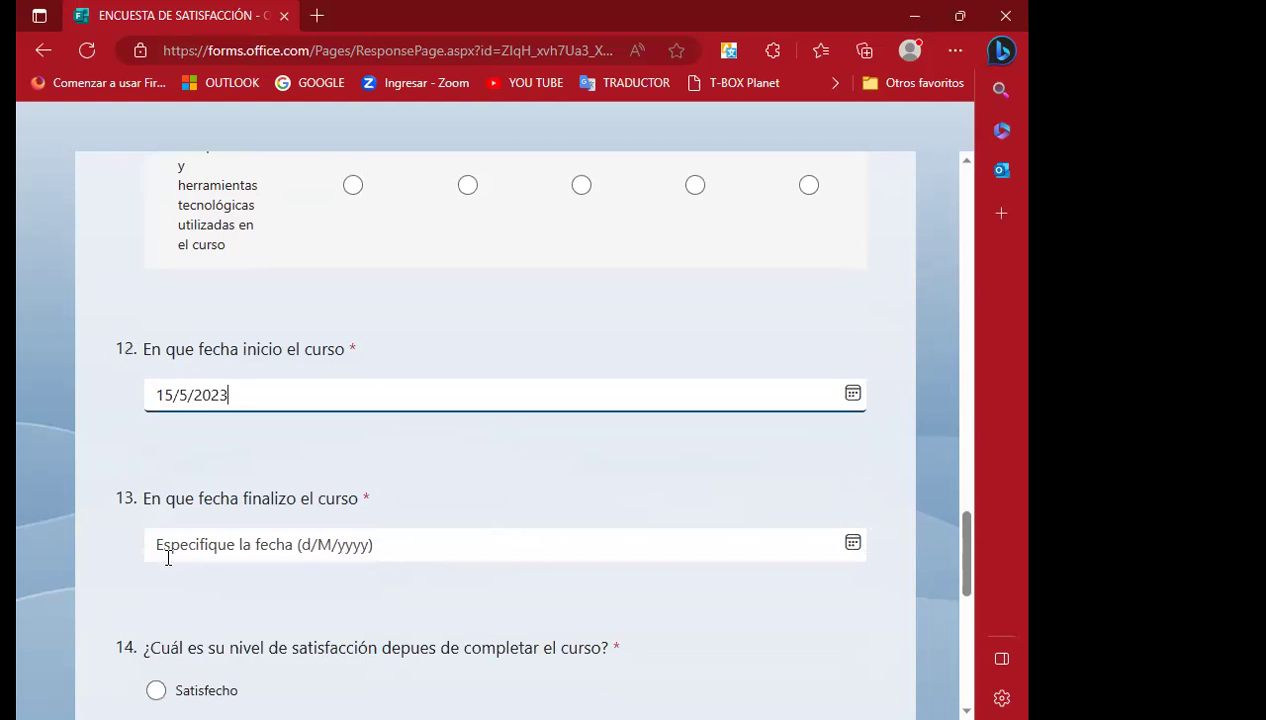
left_click(852, 542)
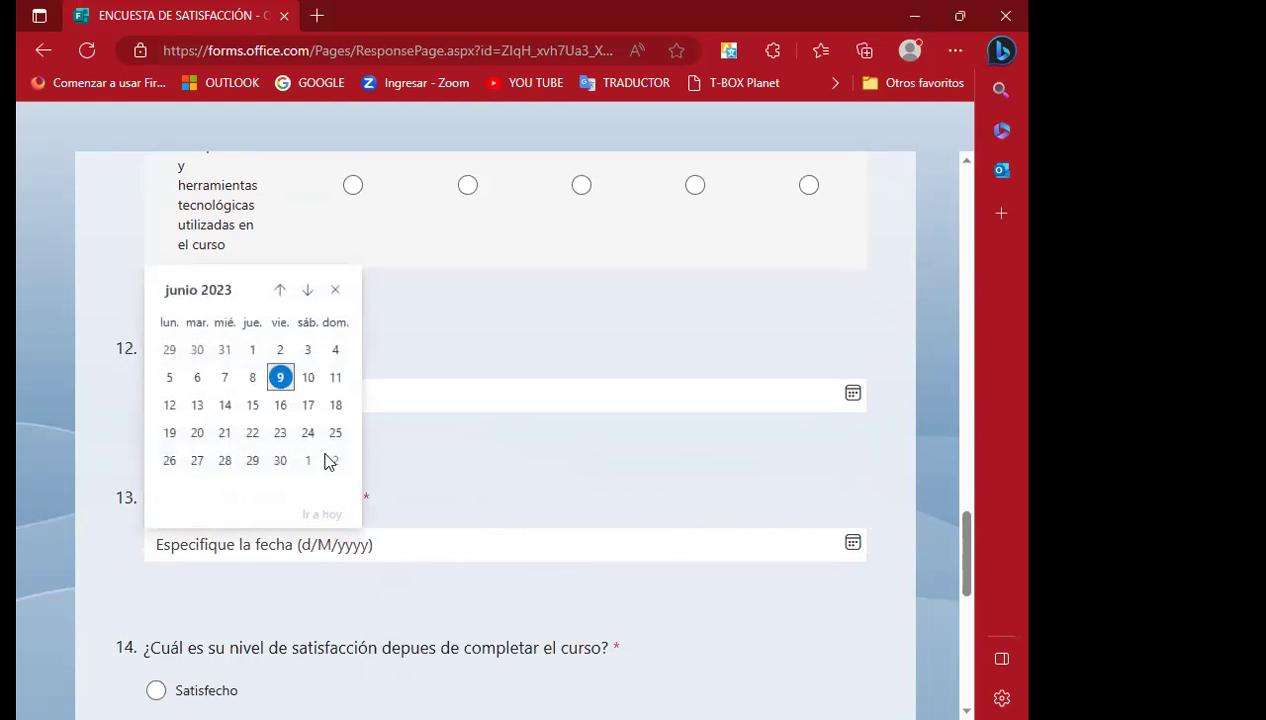
left_click(281, 377)
scroll(273, 480, "down", 1)
scroll(275, 490, "down", 1)
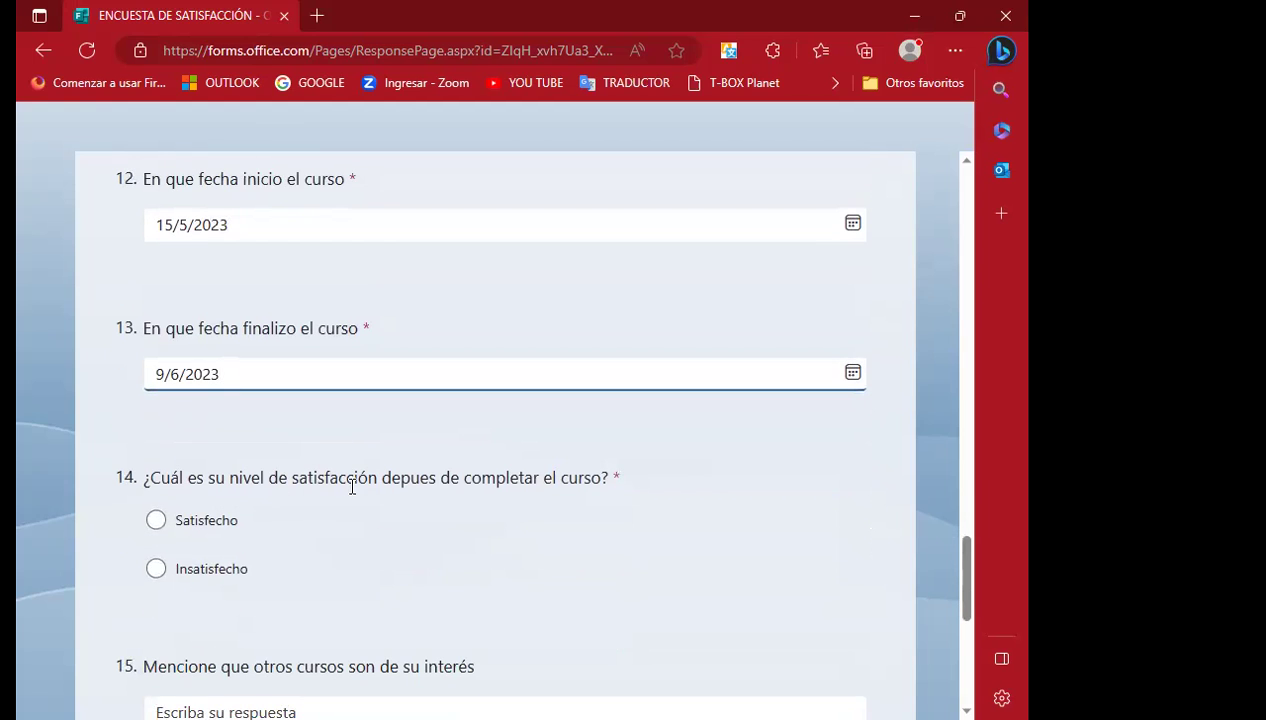
scroll(204, 497, "down", 1)
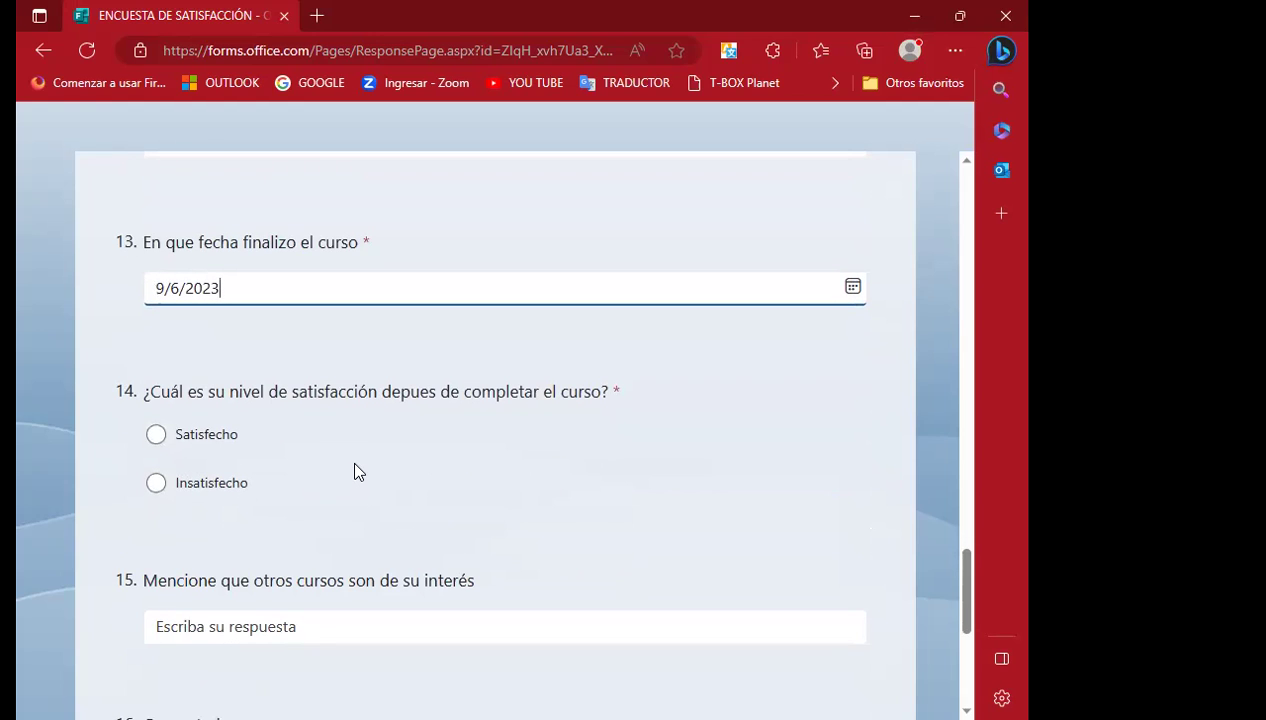
scroll(389, 472, "down", 2)
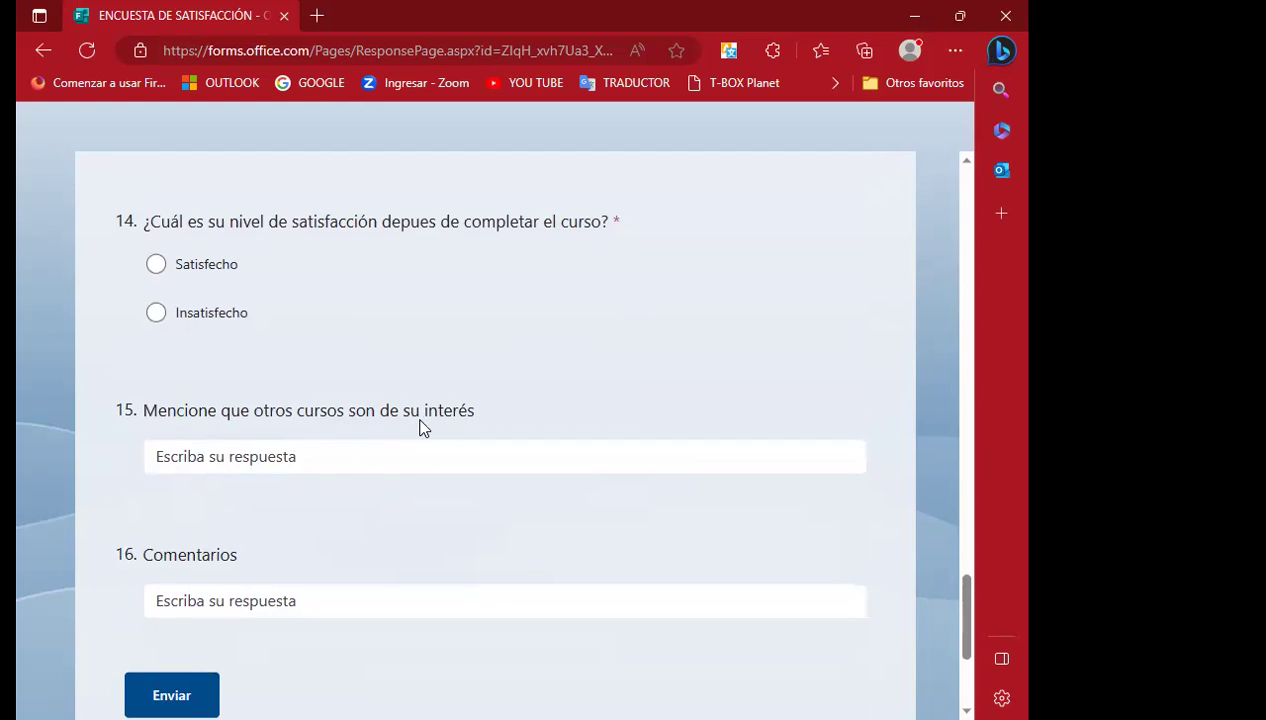
left_click(410, 447)
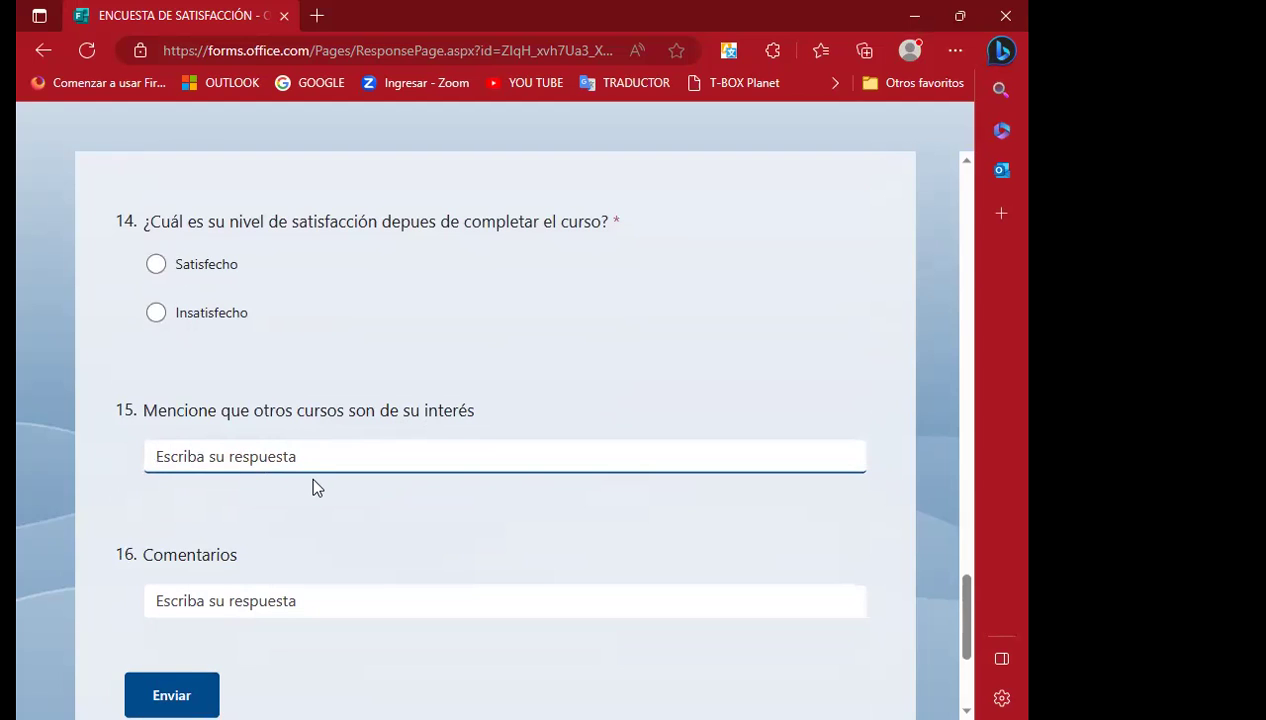
scroll(310, 480, "down", 1)
left_click(263, 510)
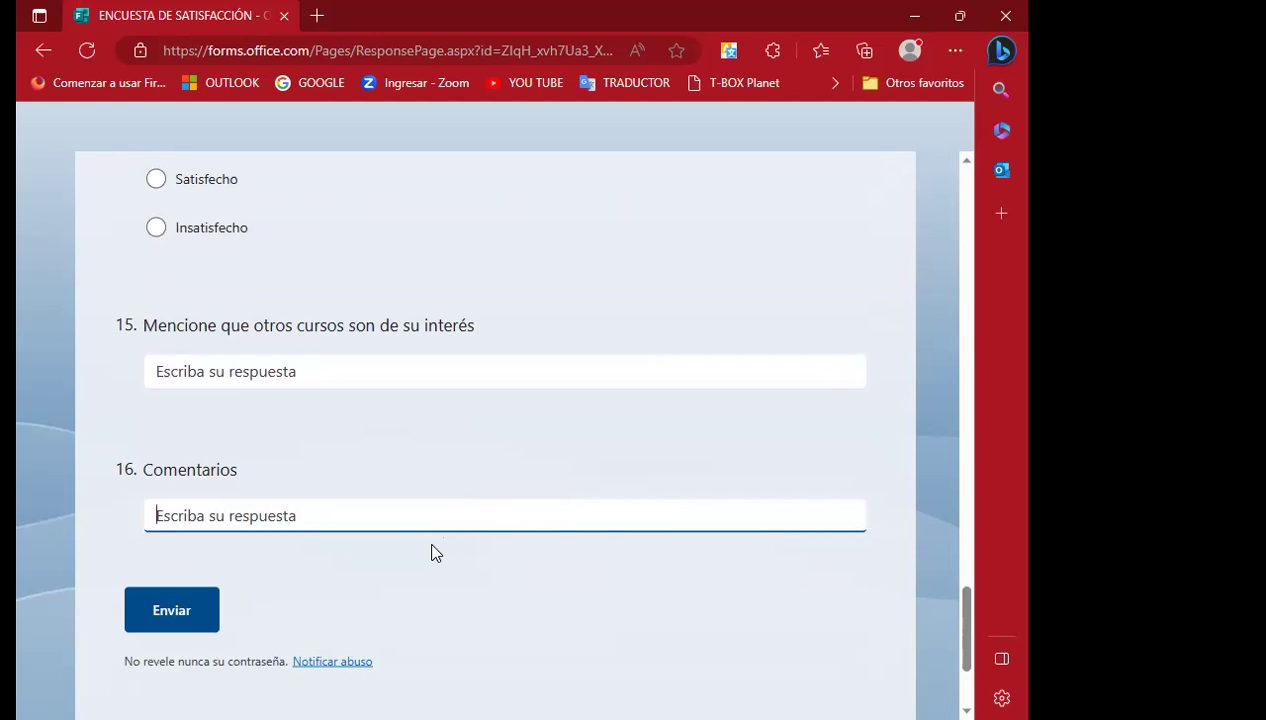
left_click(518, 452)
scroll(518, 452, "up", 2)
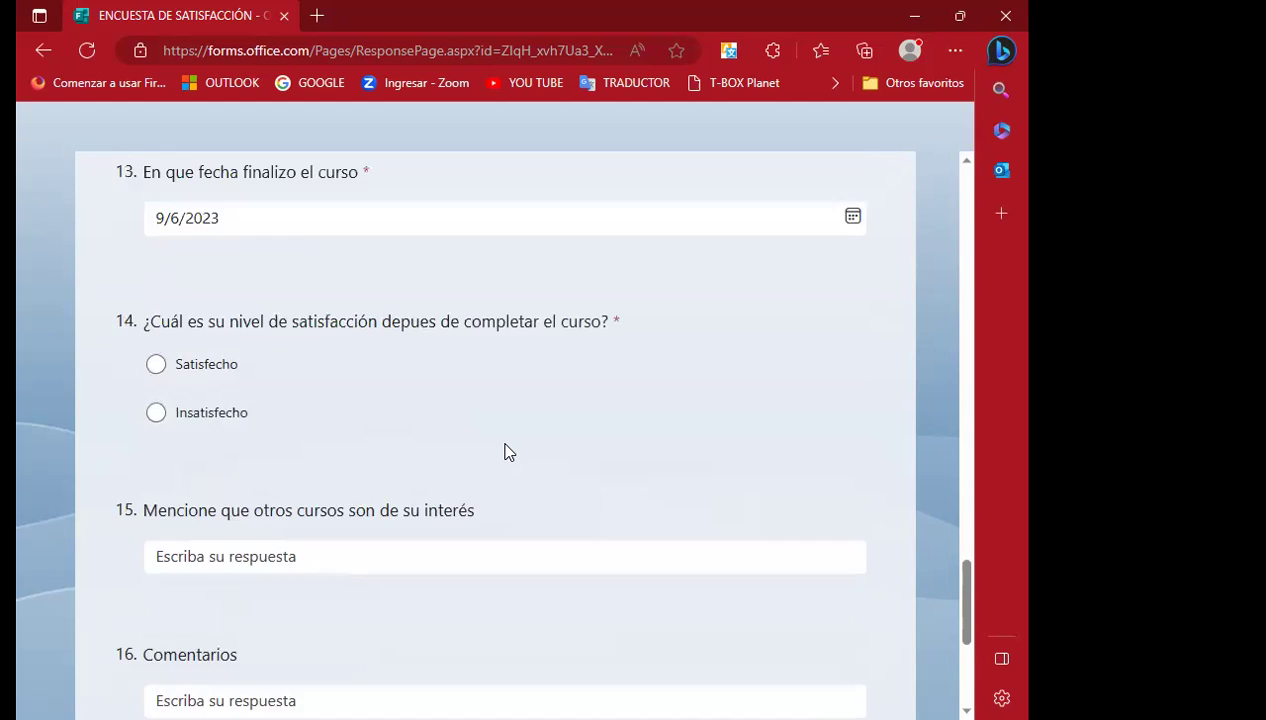
scroll(503, 449, "up", 3)
scroll(486, 452, "up", 3)
scroll(475, 452, "up", 3)
scroll(320, 340, "up", 3)
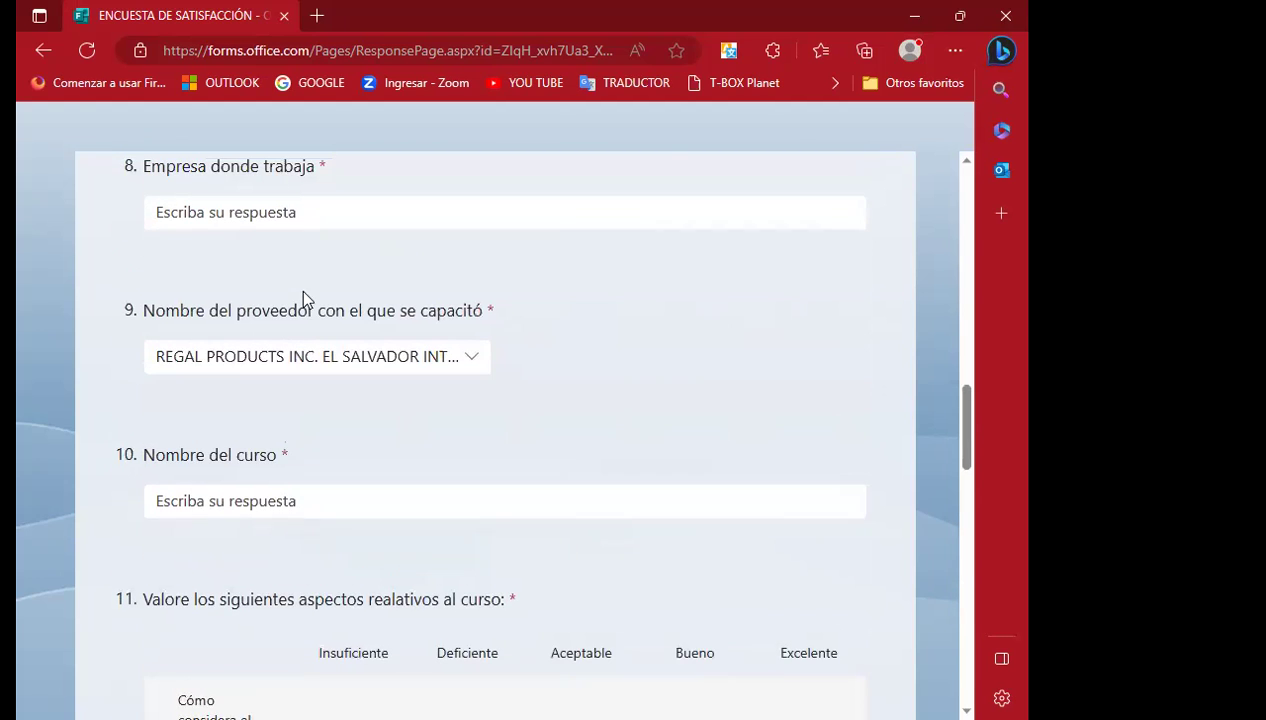
left_click(481, 370)
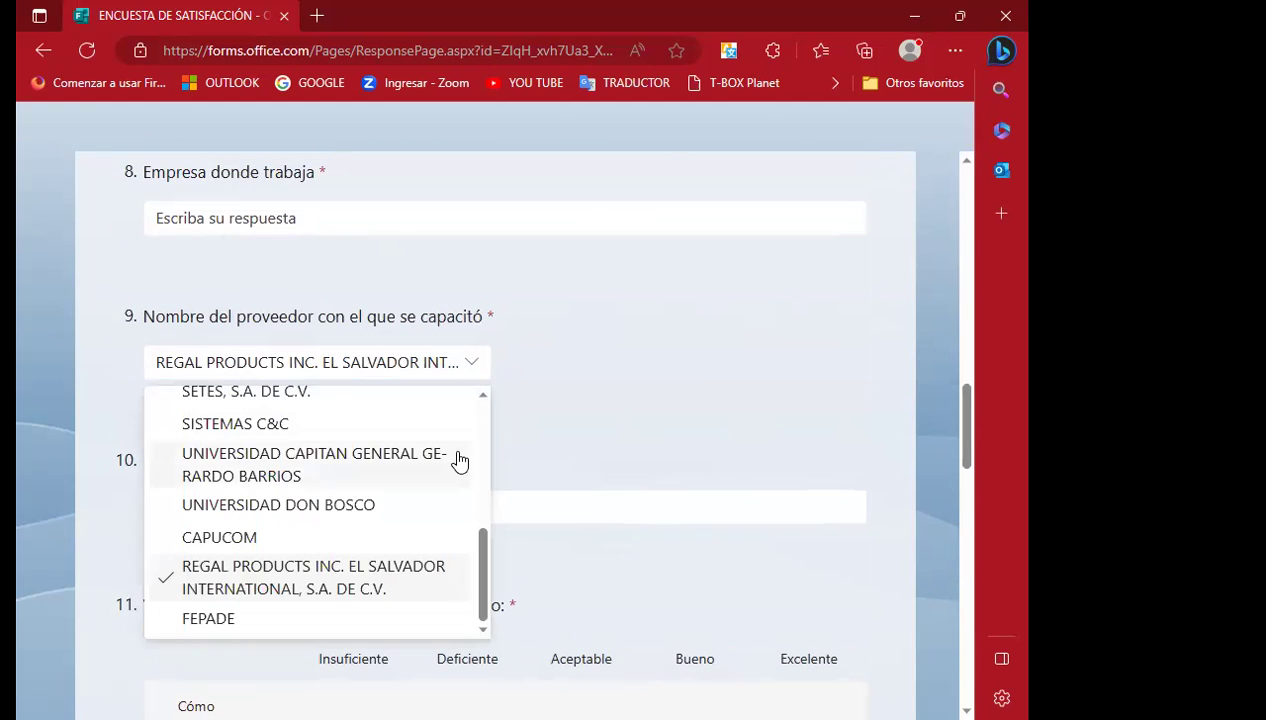
key("Escape")
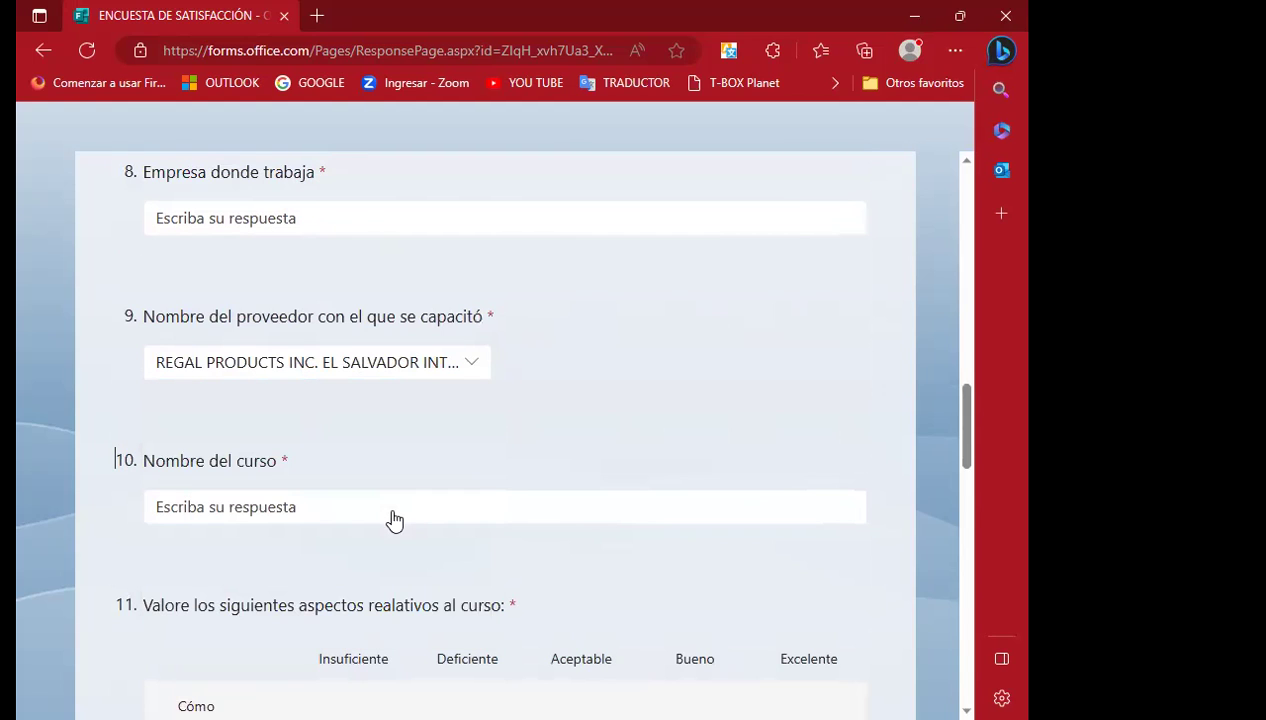
left_click(475, 370)
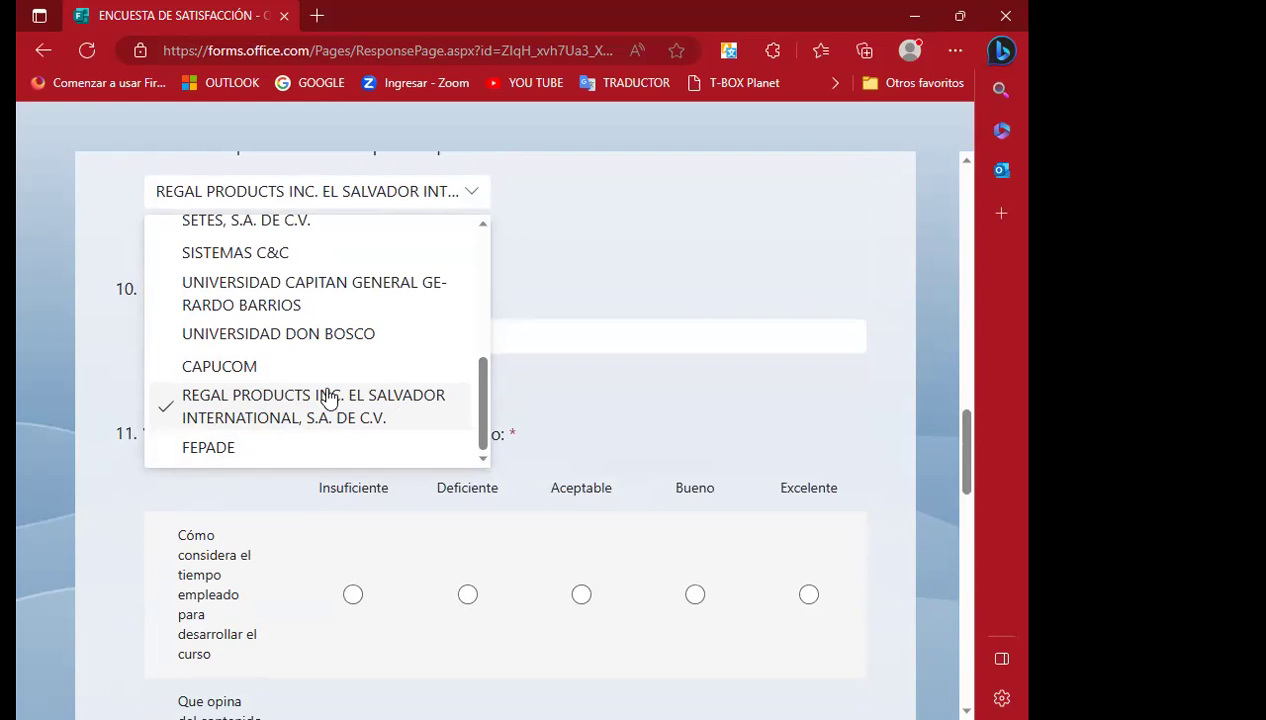
scroll(340, 388, "up", 1)
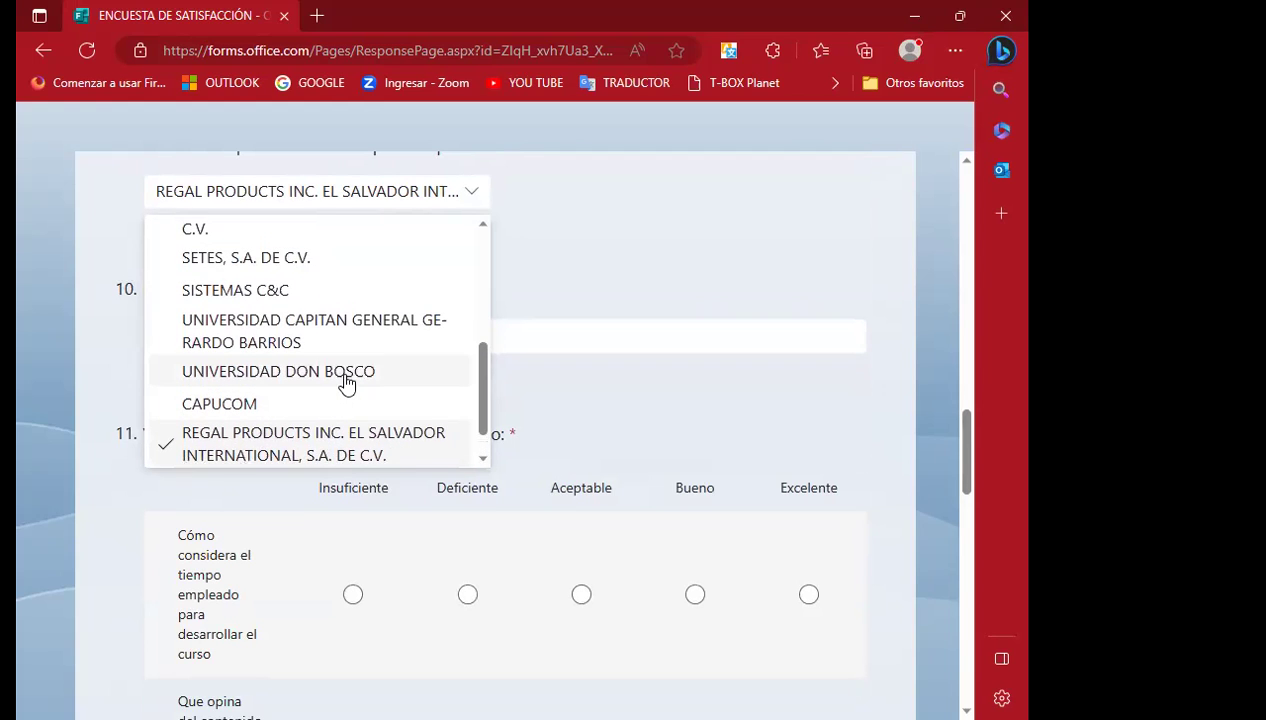
scroll(342, 377, "up", 1)
scroll(300, 372, "down", 2)
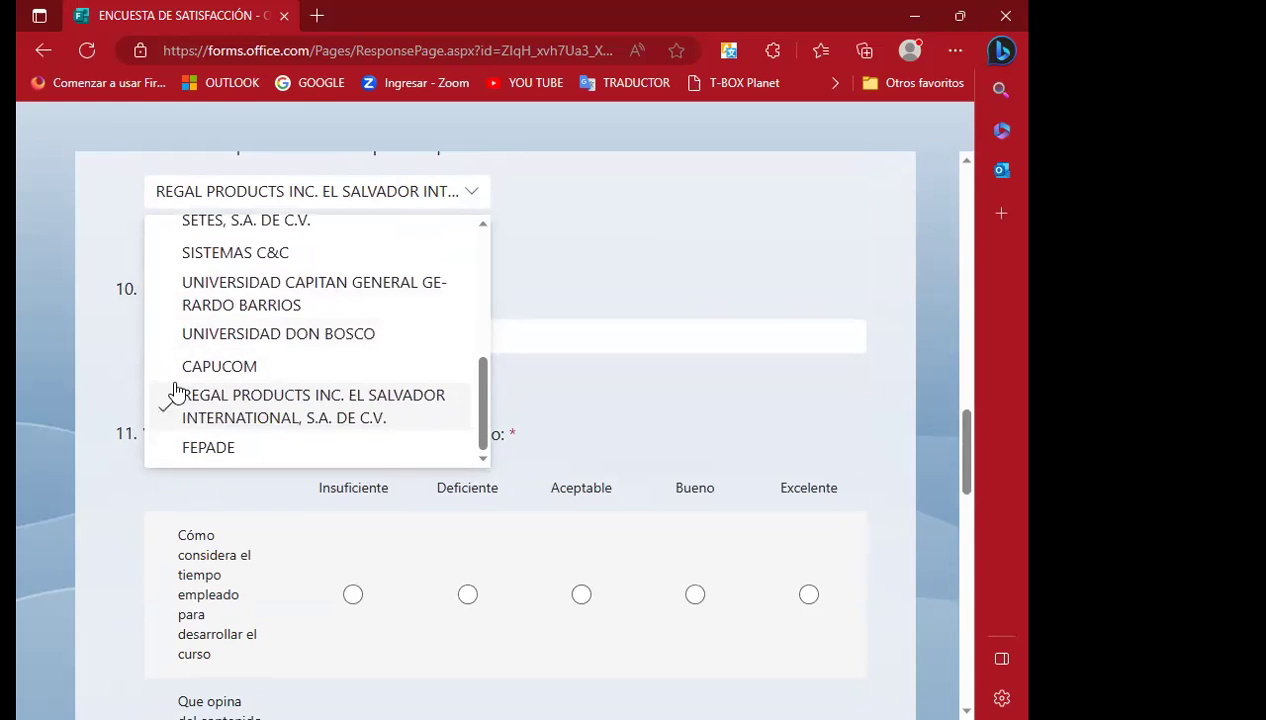
left_click(412, 418)
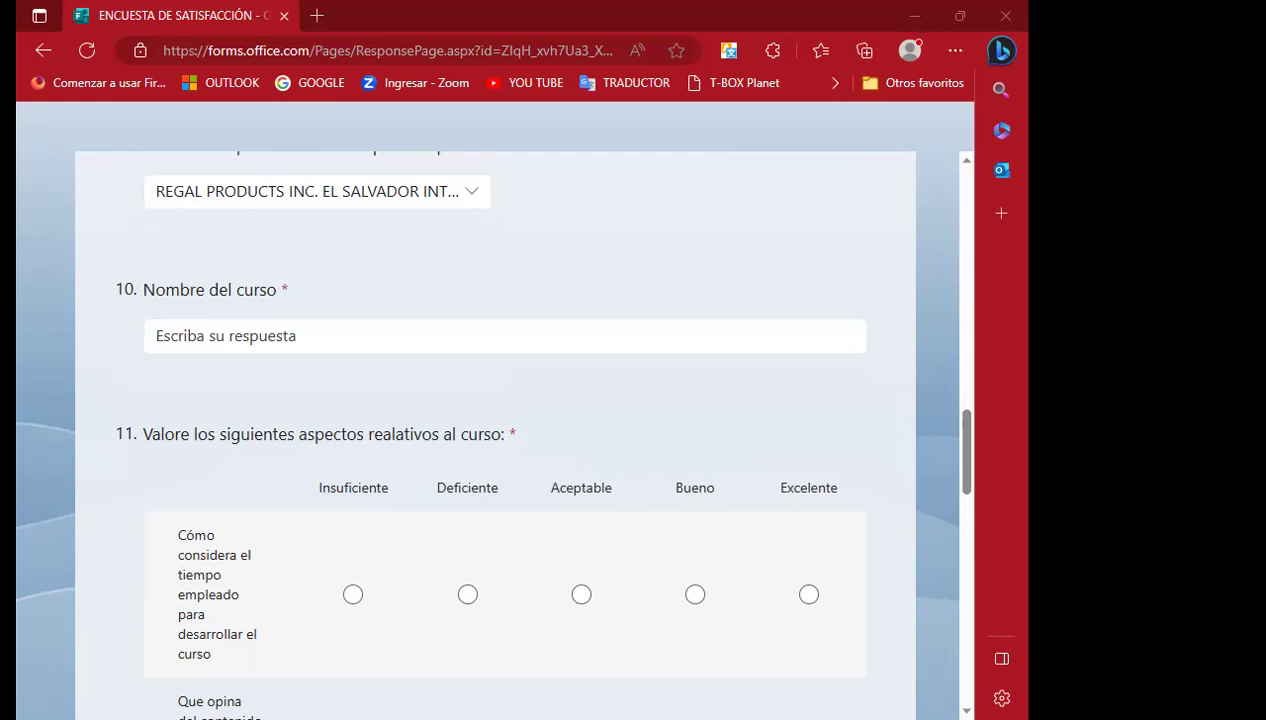
left_click(471, 192)
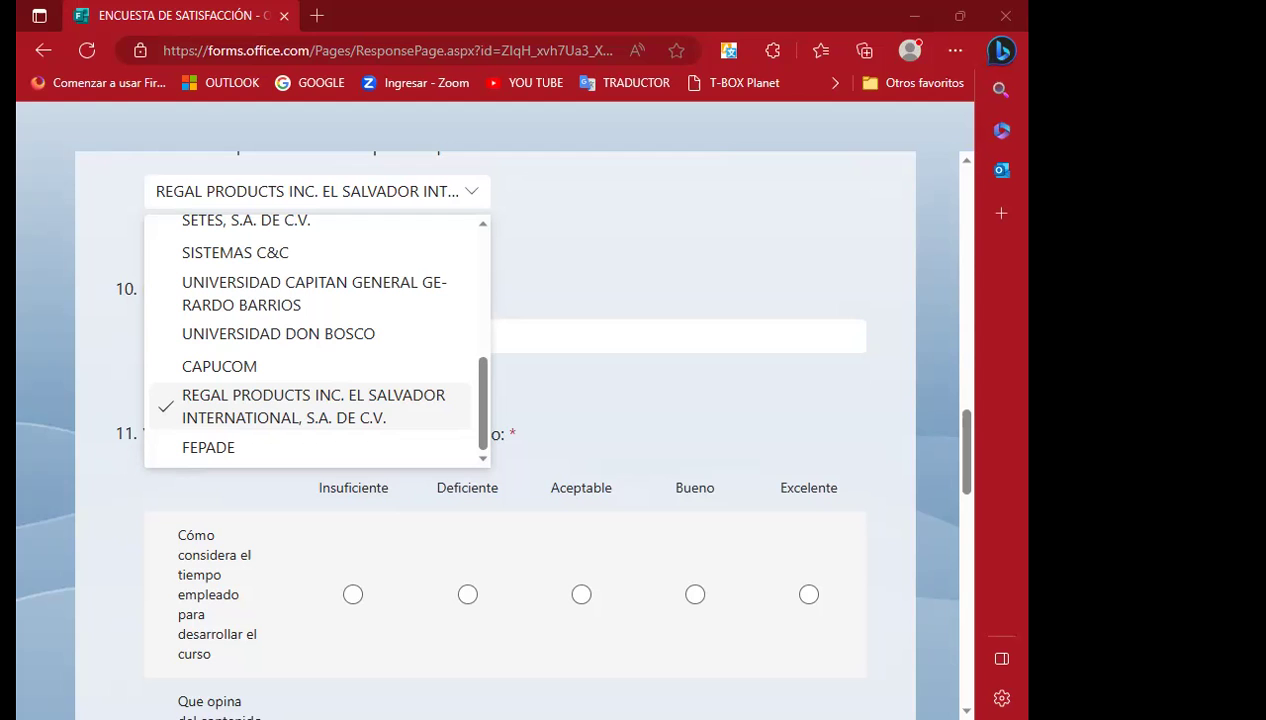
left_click(563, 404)
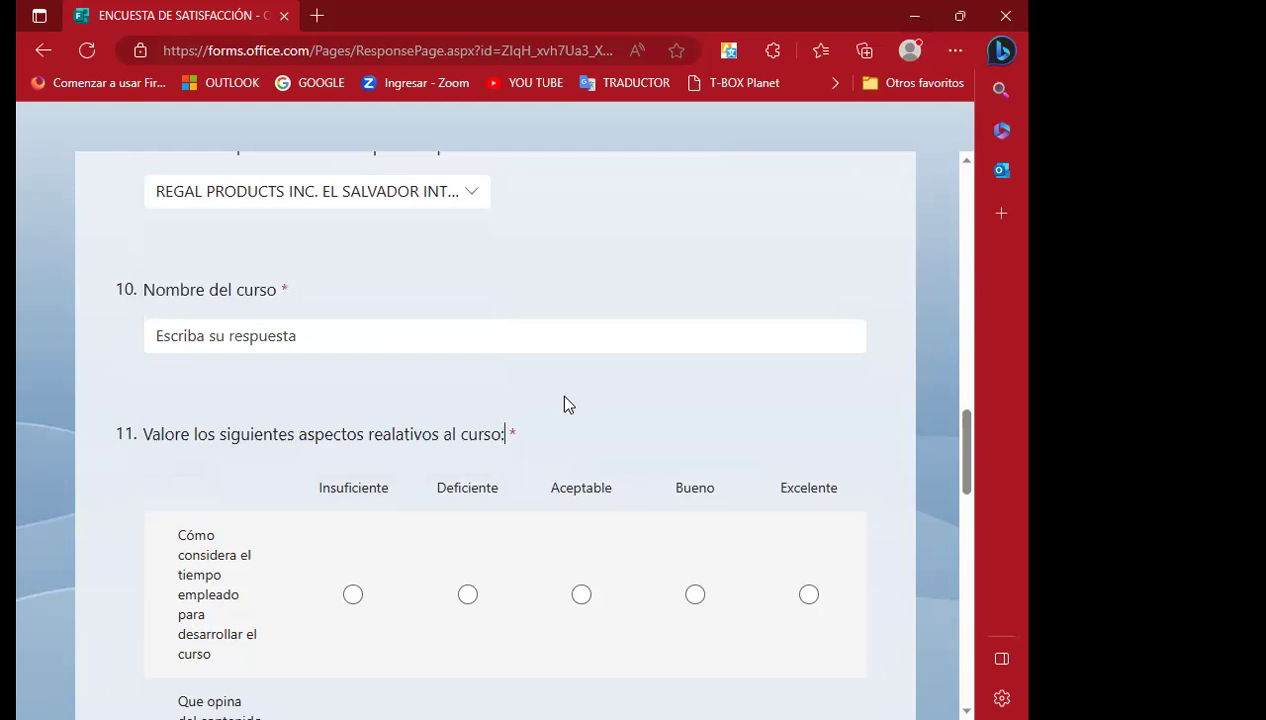
scroll(564, 404, "down", 1)
scroll(564, 404, "down", 2)
scroll(568, 420, "down", 2)
scroll(570, 437, "down", 2)
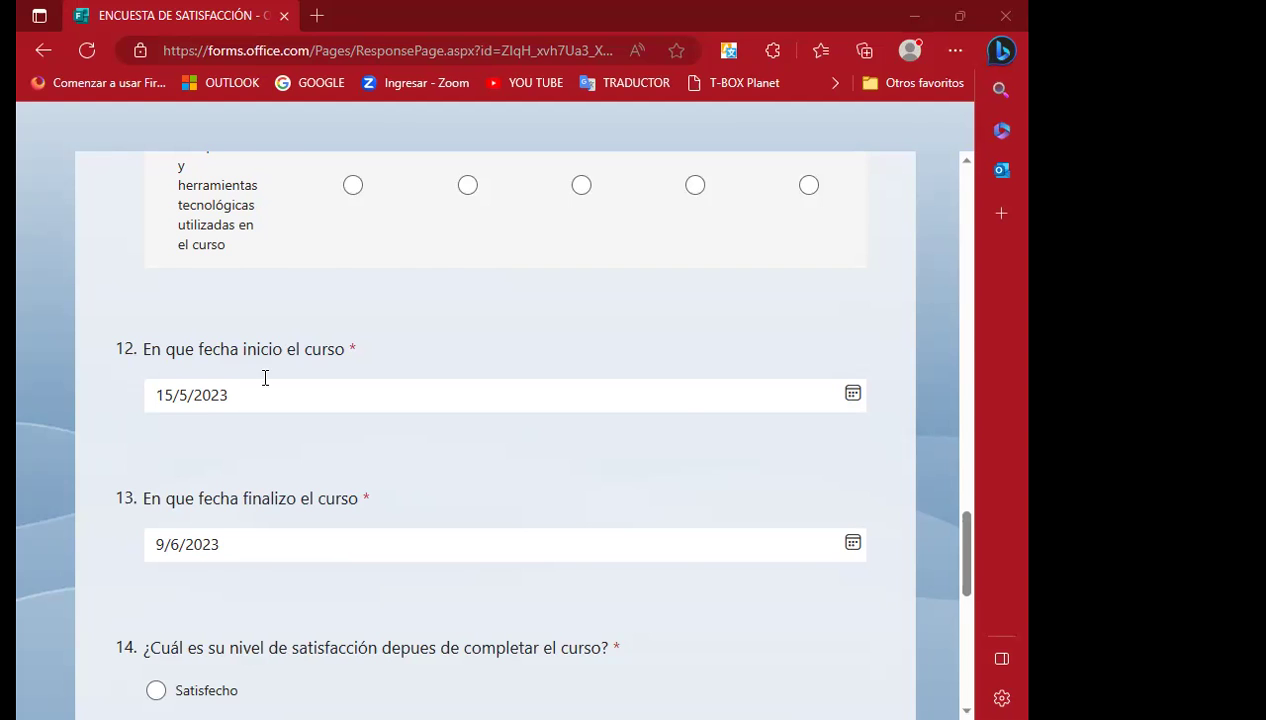
scroll(265, 377, "up", 9)
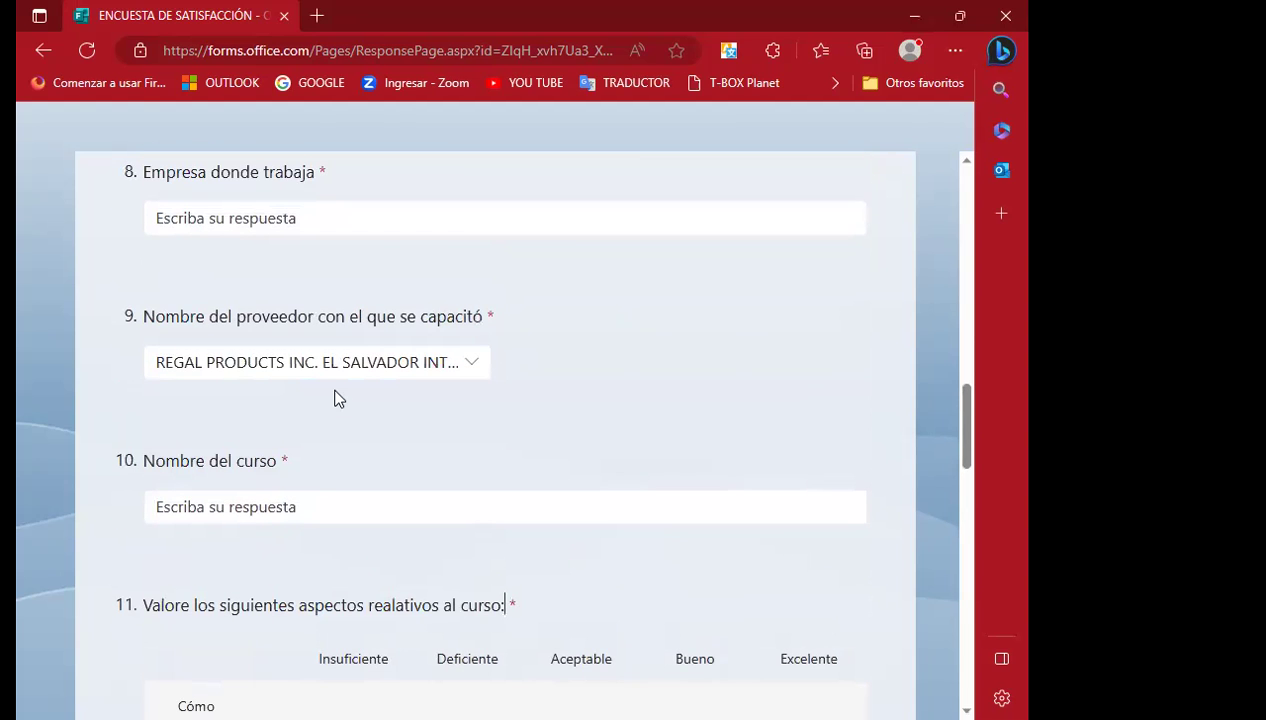
scroll(523, 427, "up", 2)
scroll(526, 430, "up", 4)
scroll(530, 440, "up", 2)
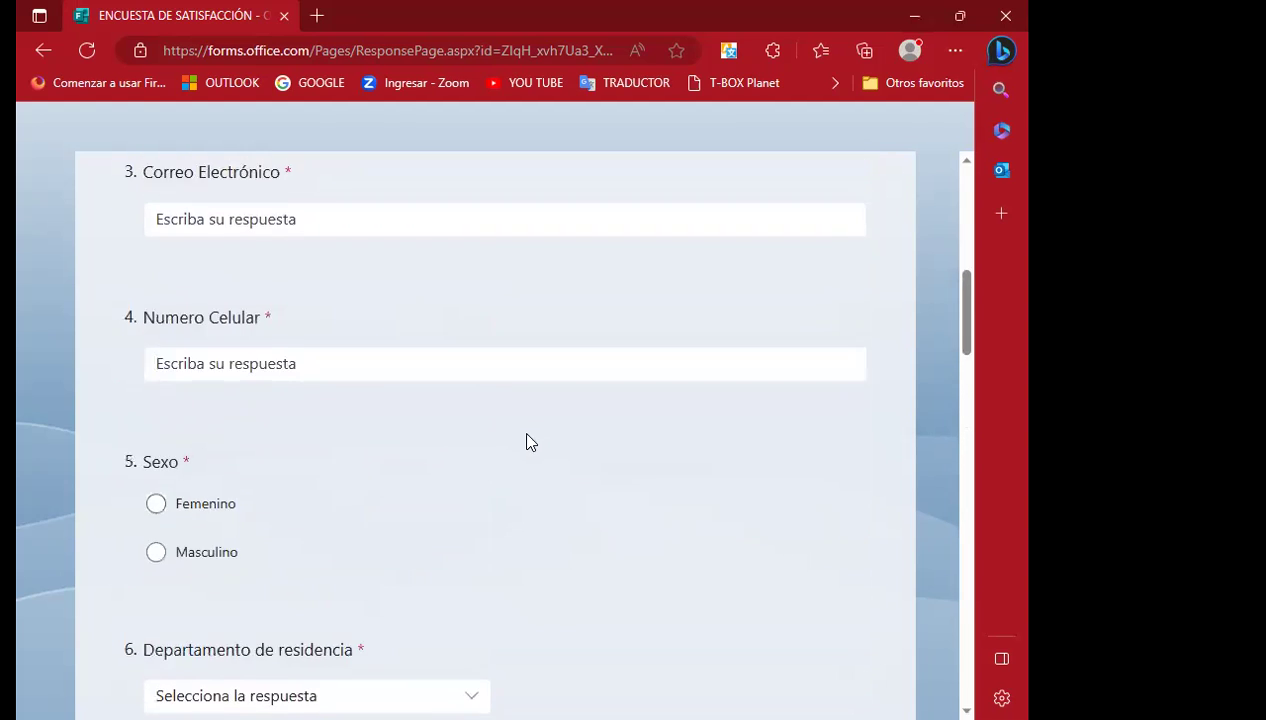
scroll(527, 460, "up", 2)
scroll(520, 500, "down", 3)
scroll(520, 500, "down", 5)
scroll(524, 490, "down", 3)
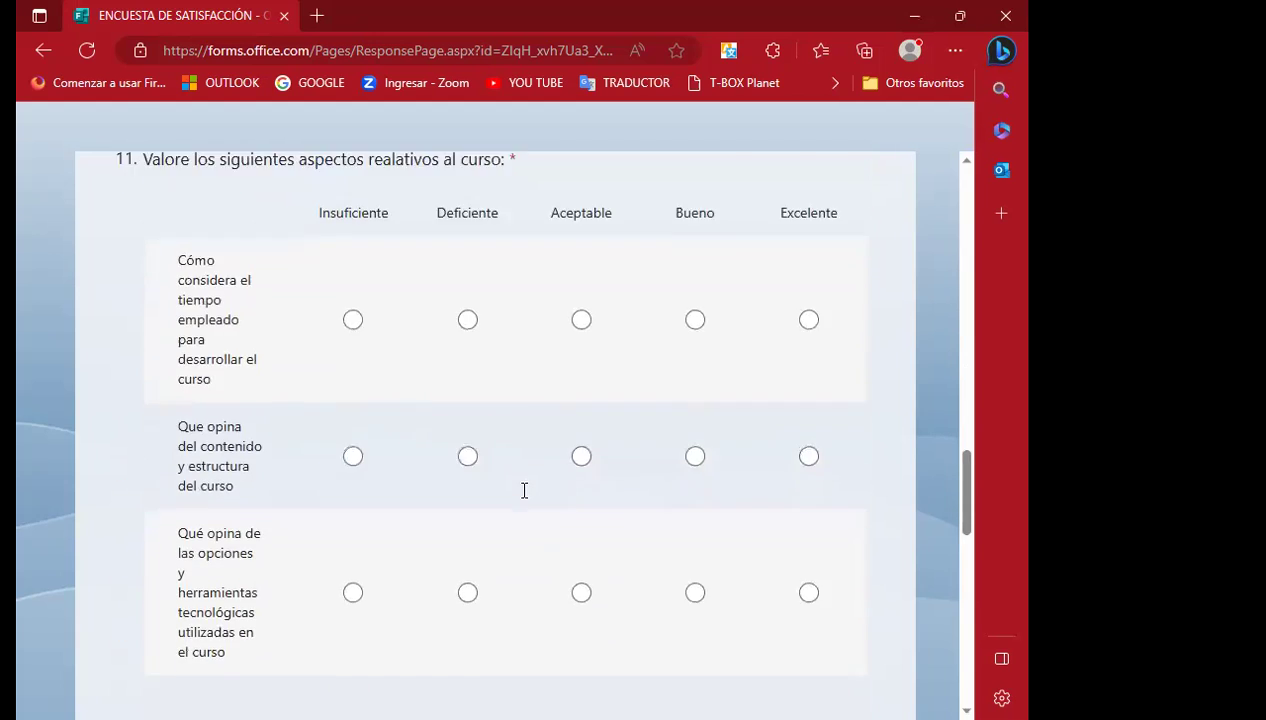
scroll(524, 490, "down", 5)
scroll(524, 490, "down", 2)
scroll(285, 440, "down", 3)
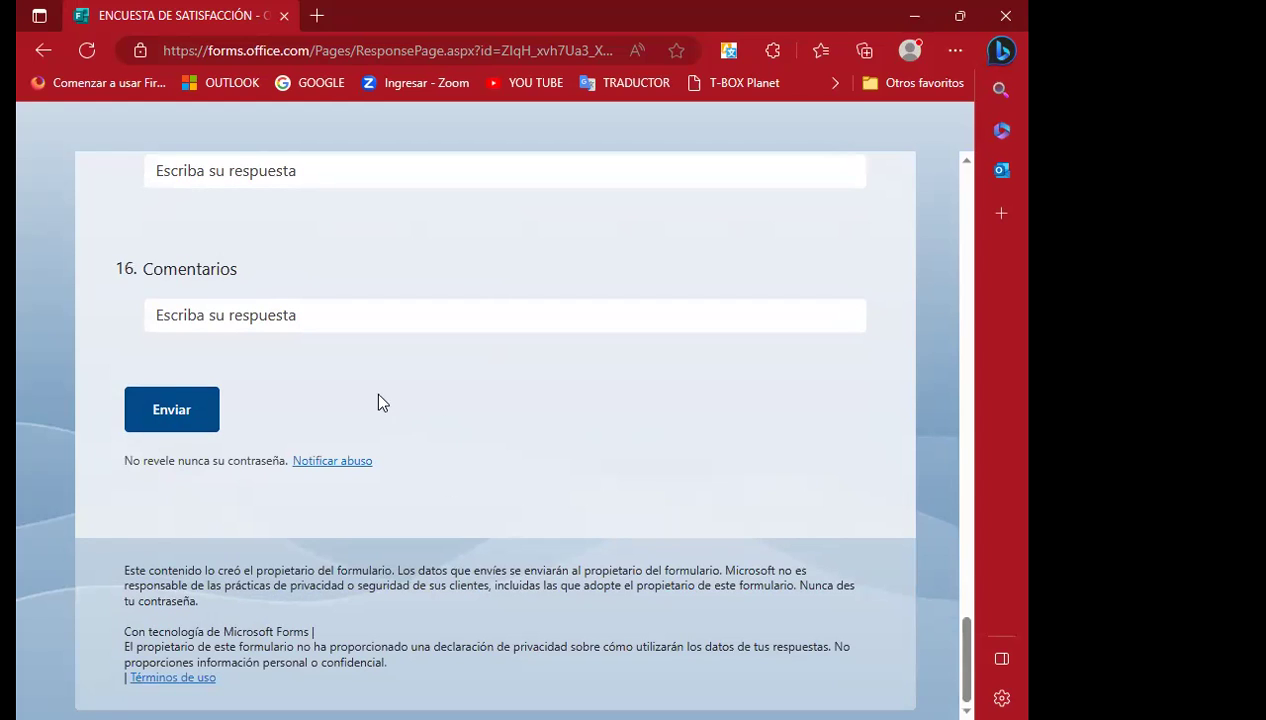
scroll(380, 398, "up", 2)
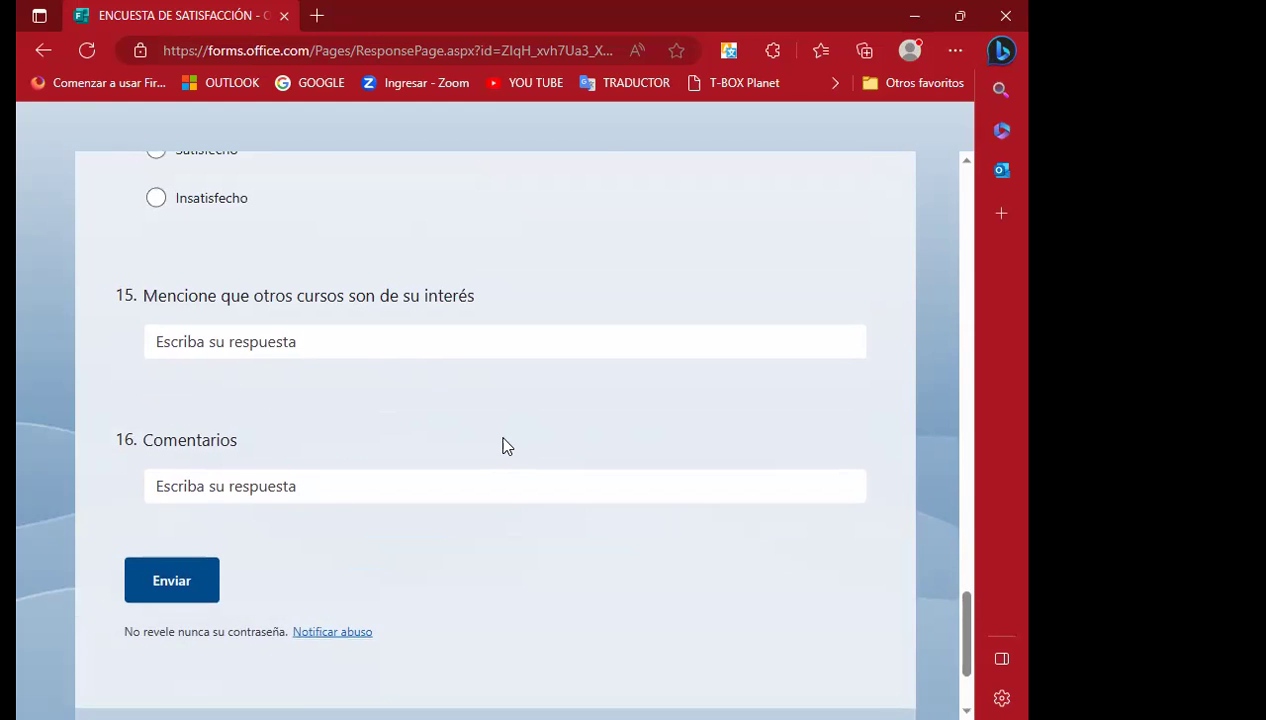
scroll(503, 443, "up", 3)
scroll(512, 537, "down", 4)
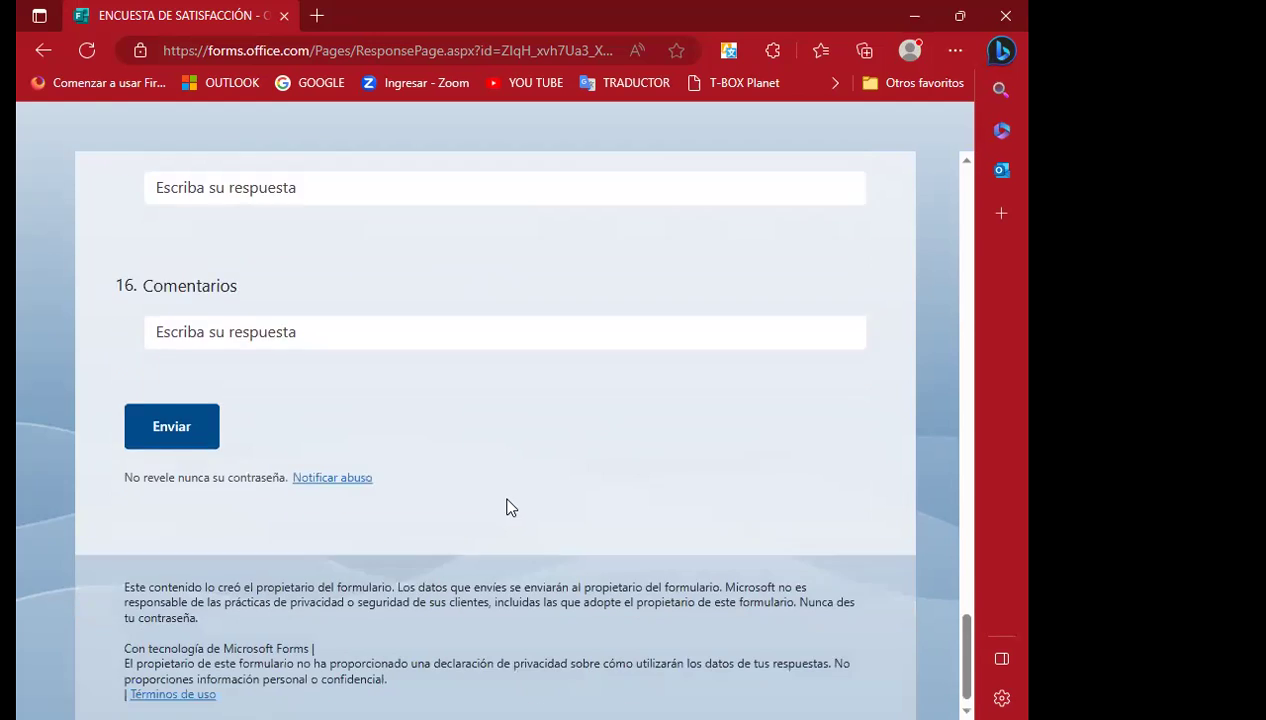
scroll(463, 465, "up", 1)
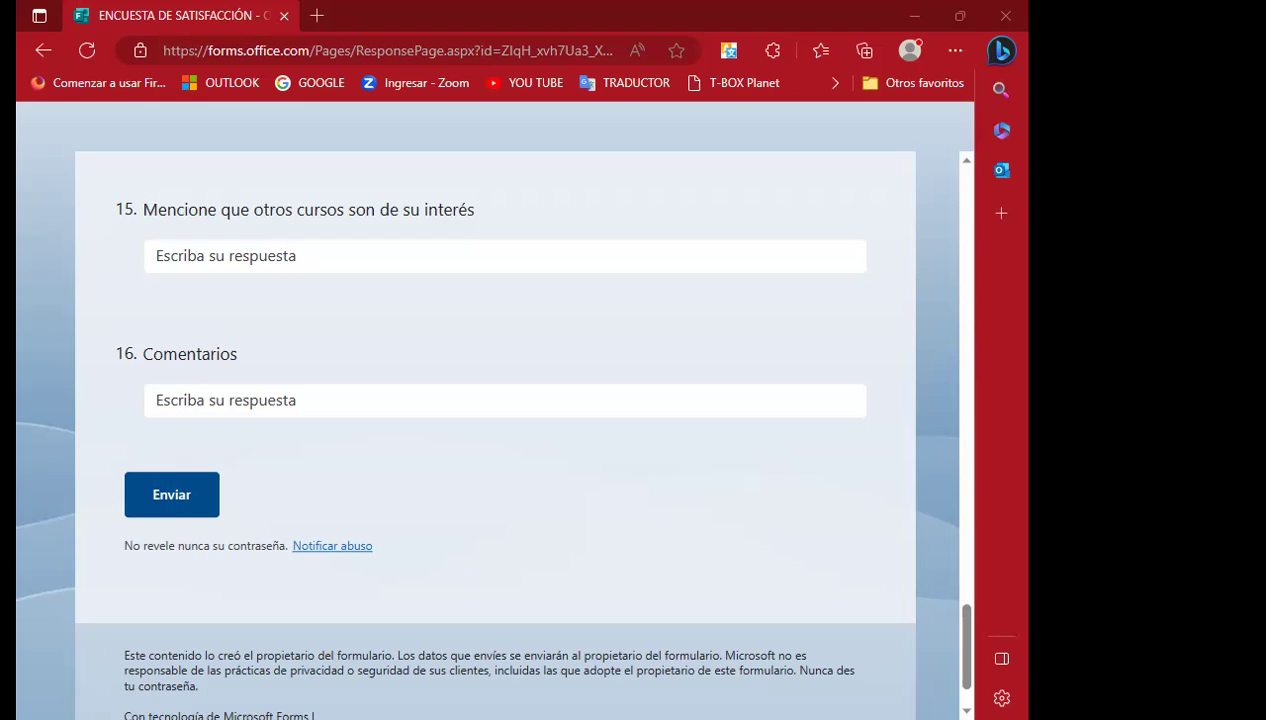
- Minimize the Edge survey window to reveal the Zoom meeting gallery
left_click(914, 16)
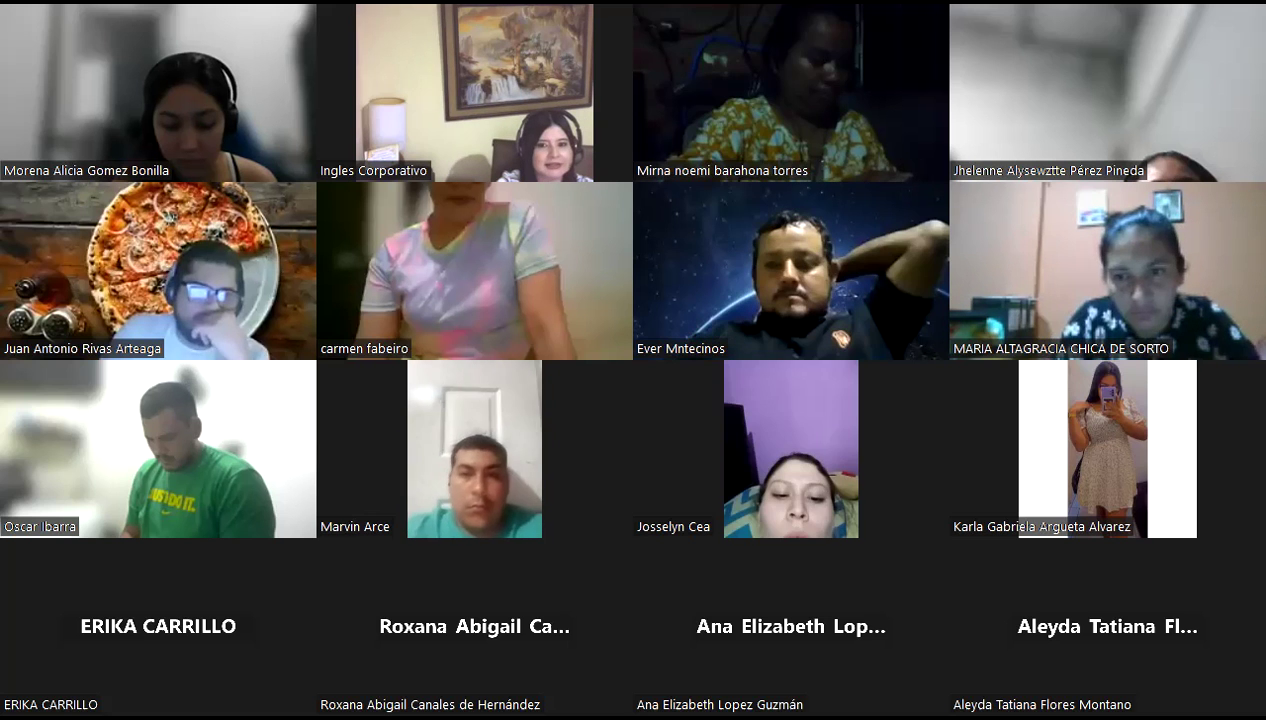